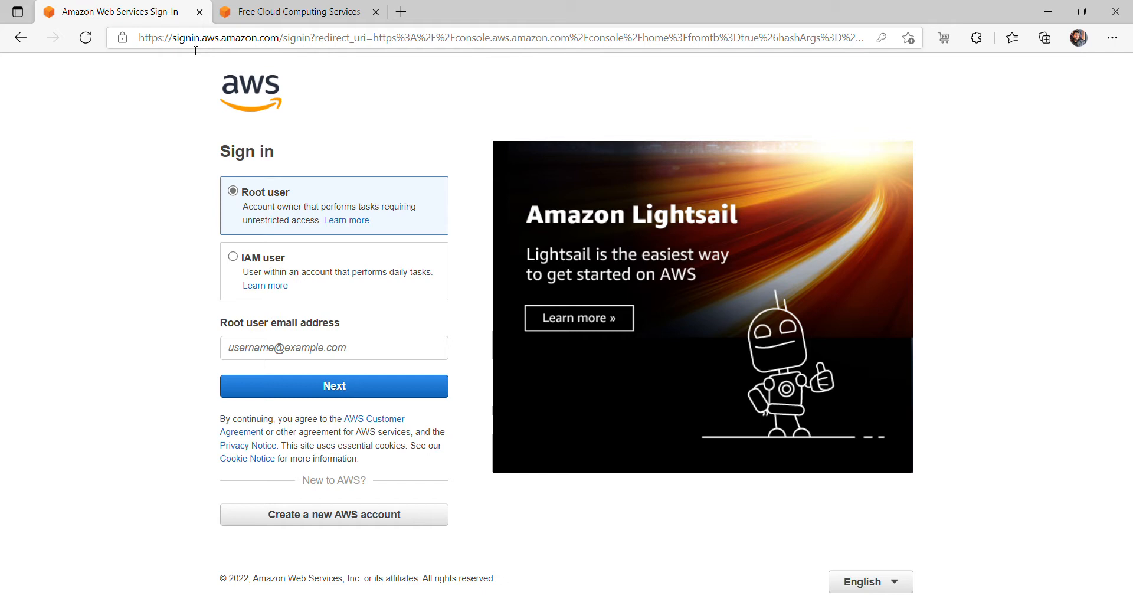
# Load console.aws.amazon.com in the browser address bar
pyautogui.click(285, 39)
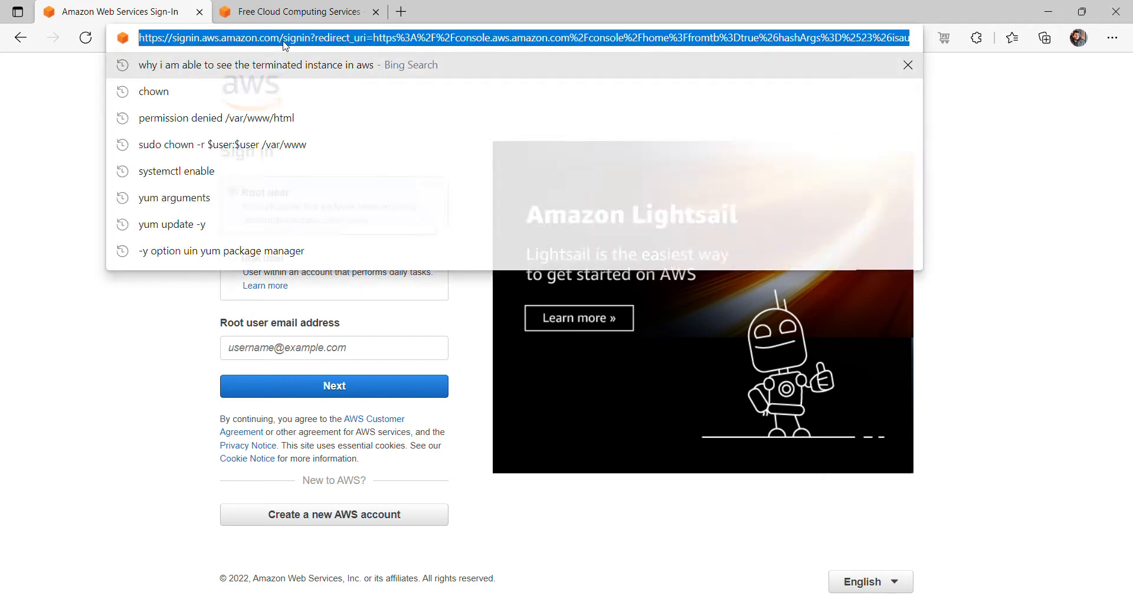
pyautogui.write('console.aws.amazon.com')
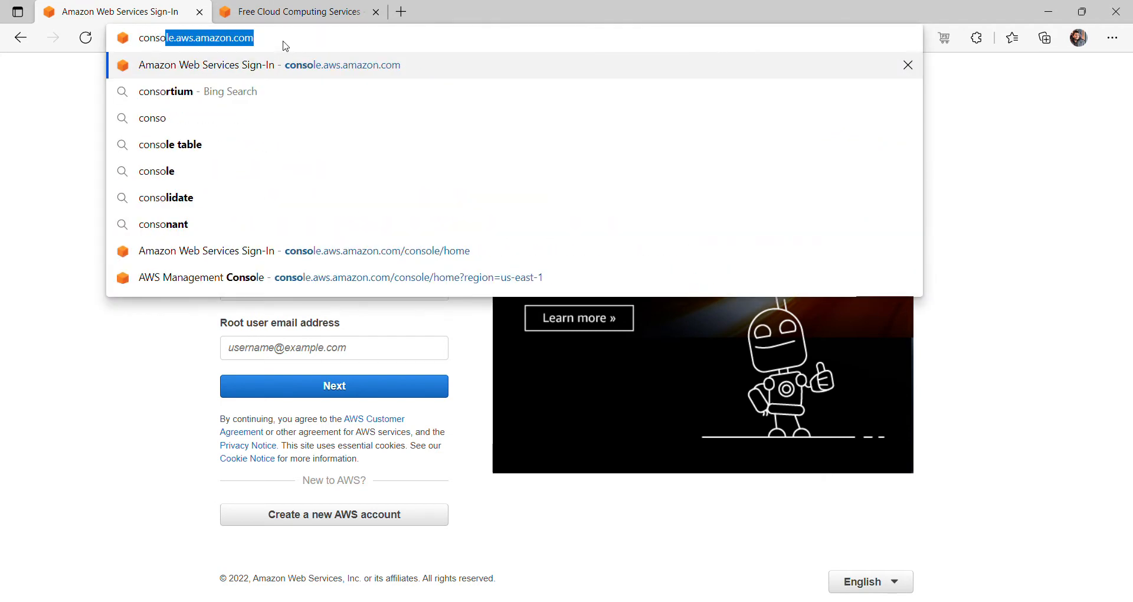
pyautogui.press('Return')
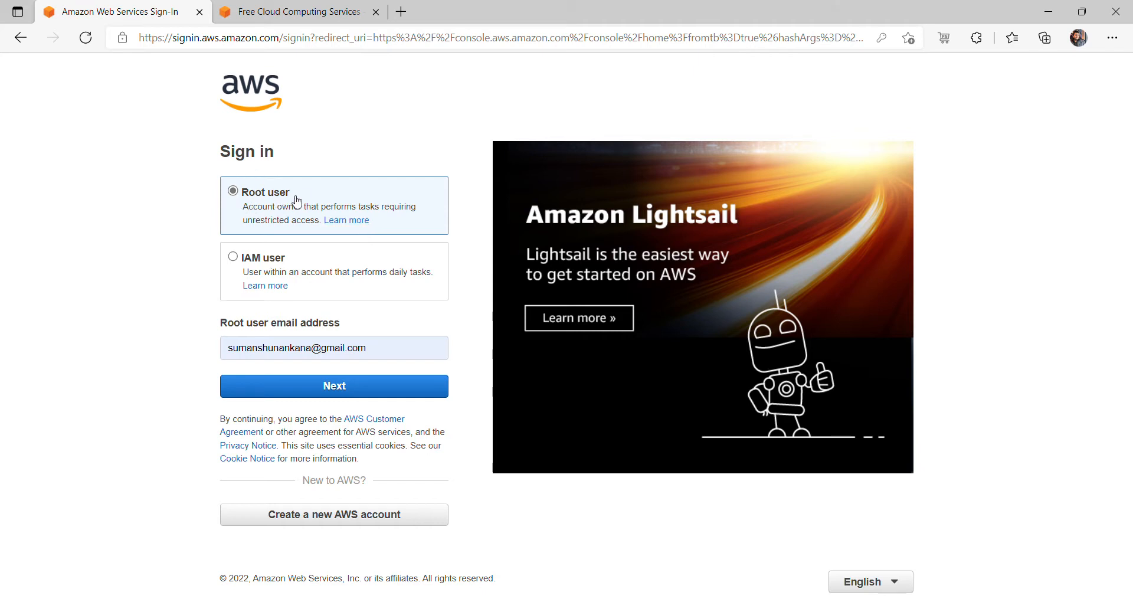
# Sign in as root user with the account email, captcha characters and password
pyautogui.click(315, 350)
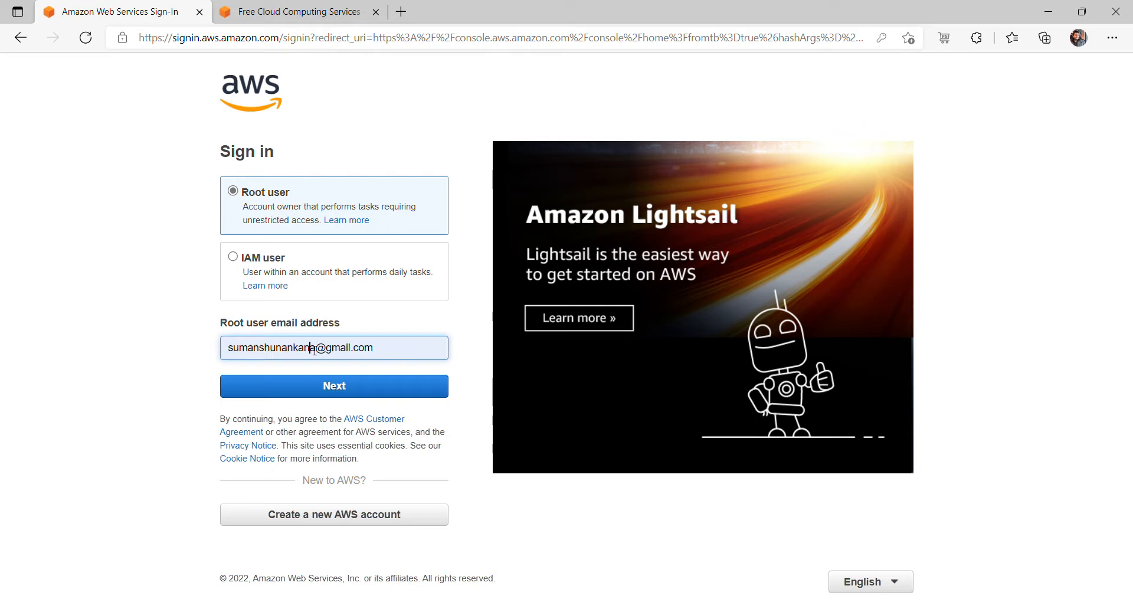
pyautogui.write('uk')
pyautogui.click(321, 386)
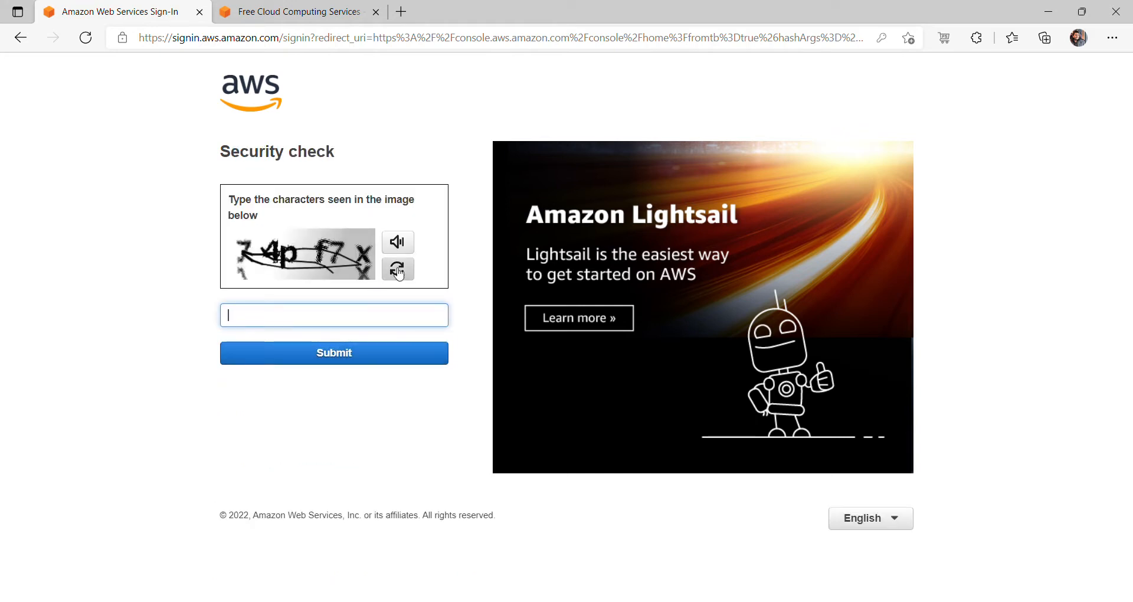
pyautogui.click(344, 309)
pyautogui.write('74')
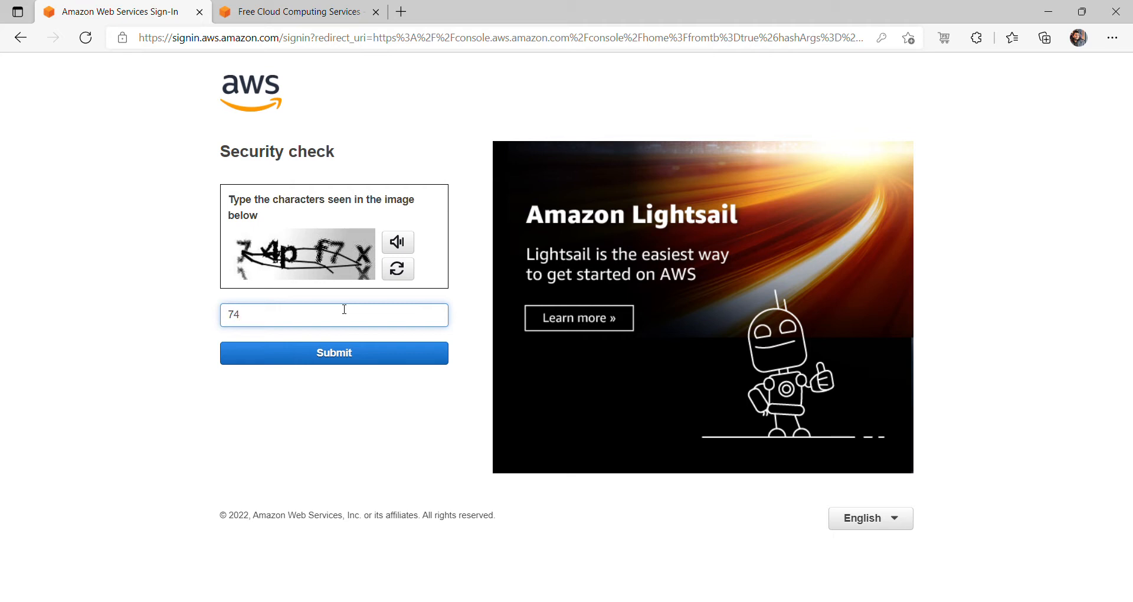
pyautogui.write('pf7x')
pyautogui.click(316, 354)
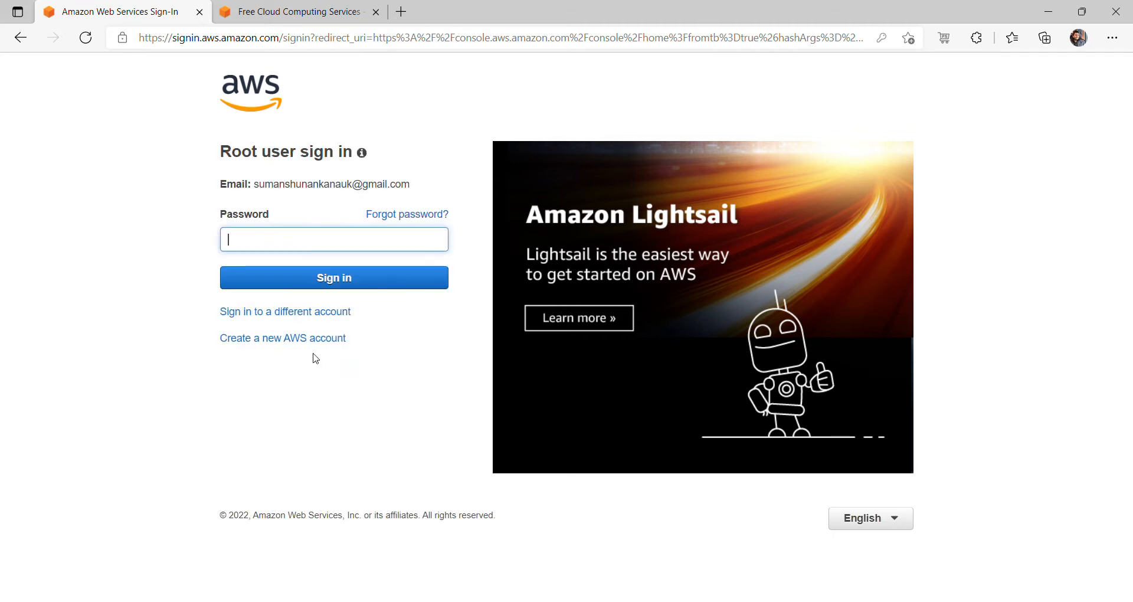
pyautogui.write('••••••••••')
pyautogui.press('Return')
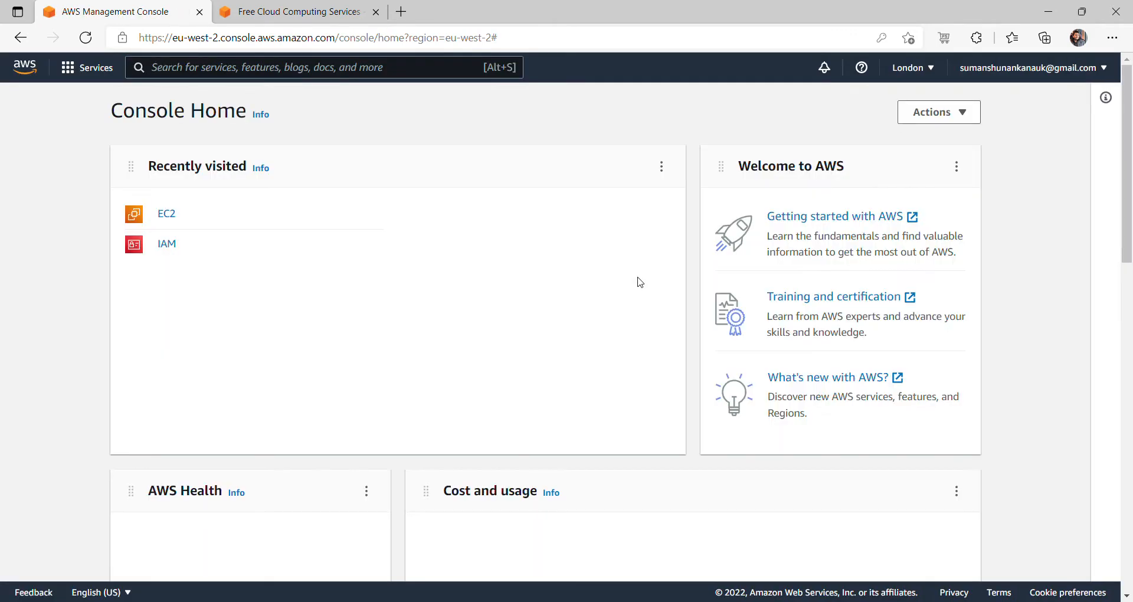
pyautogui.click(1062, 72)
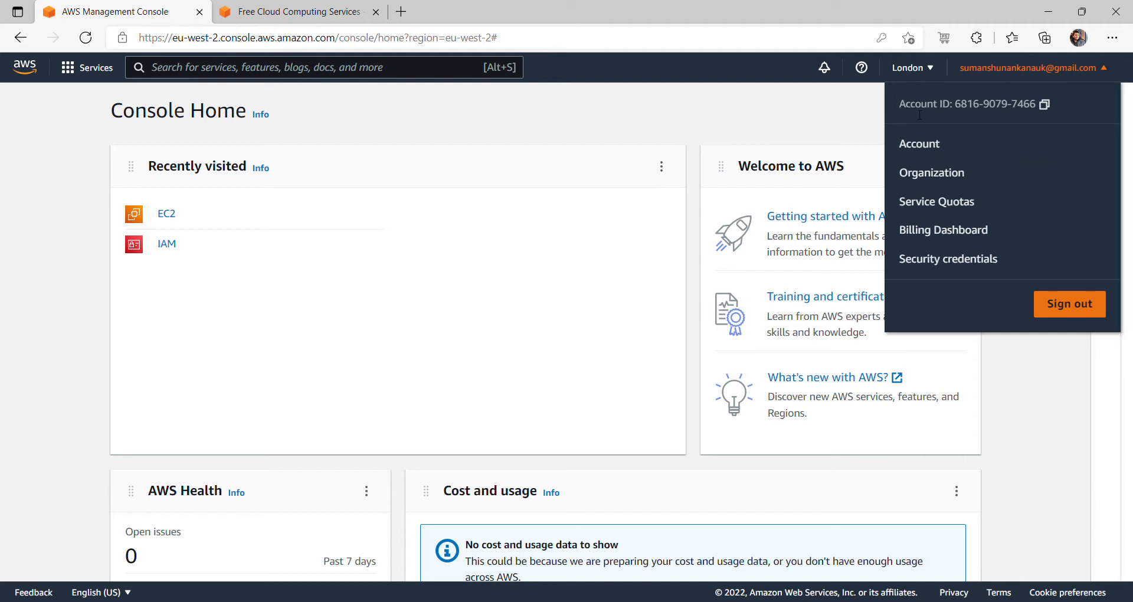
pyautogui.click(1079, 75)
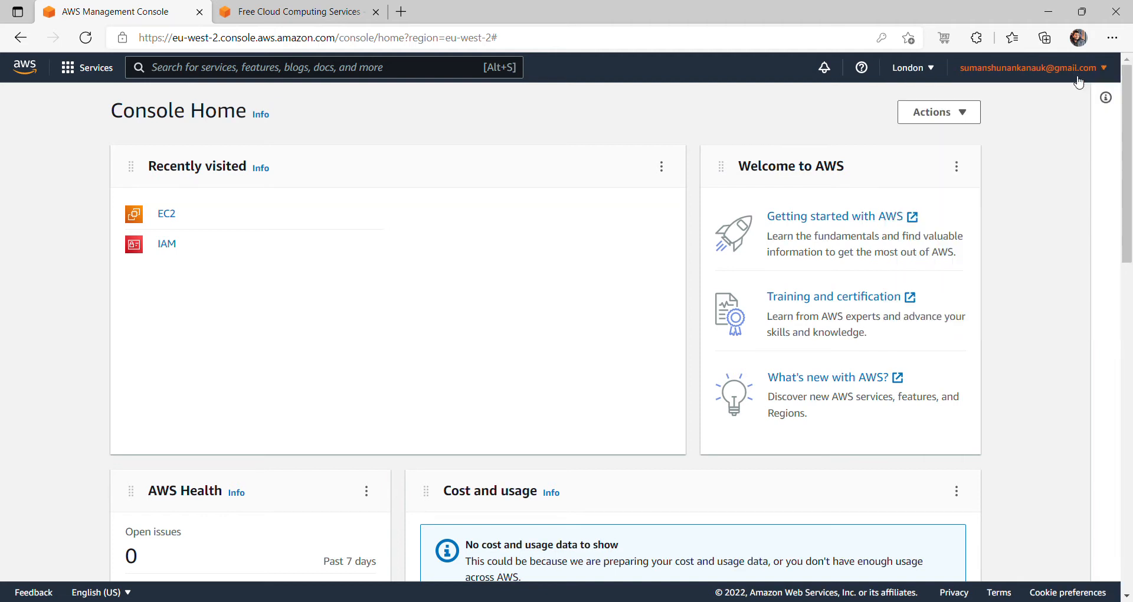
pyautogui.click(1069, 72)
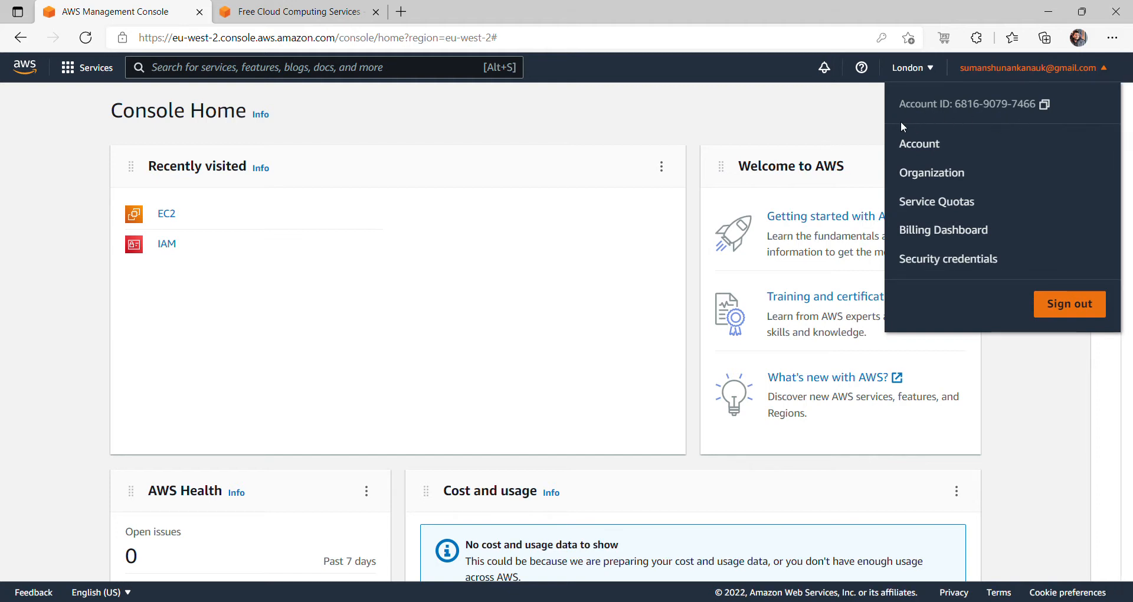
pyautogui.click(1070, 72)
pyautogui.click(912, 67)
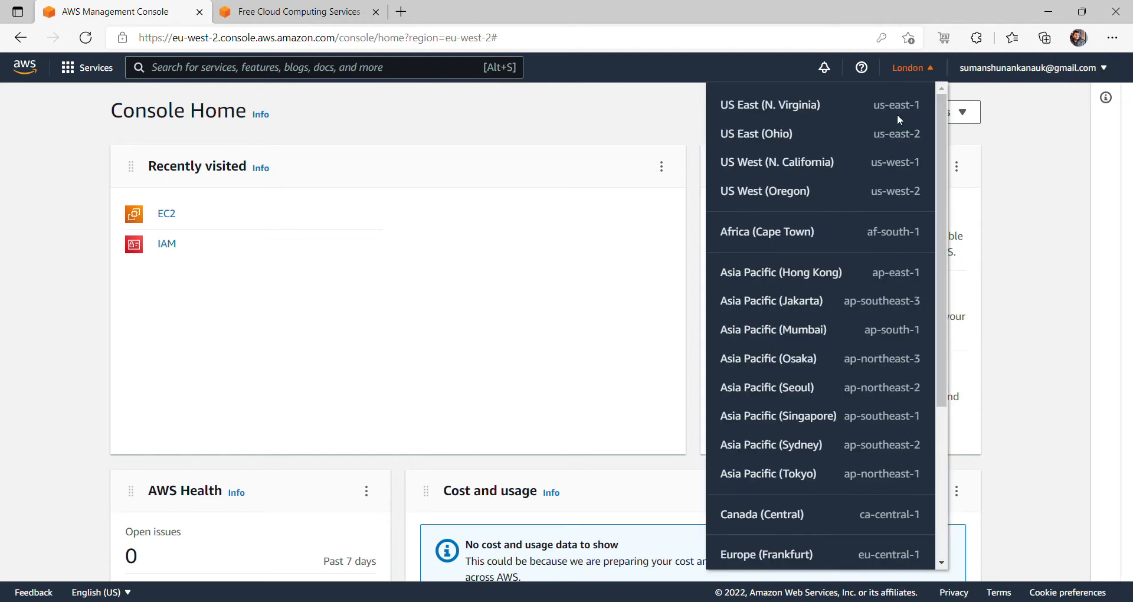
pyautogui.scroll(-4, 938, 230)
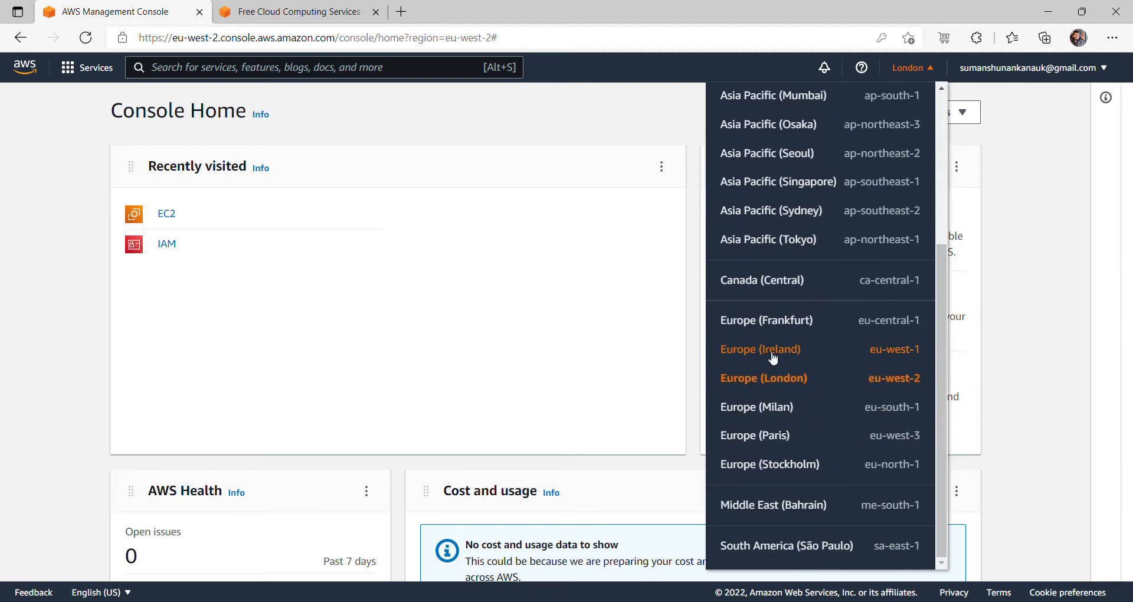
pyautogui.click(742, 382)
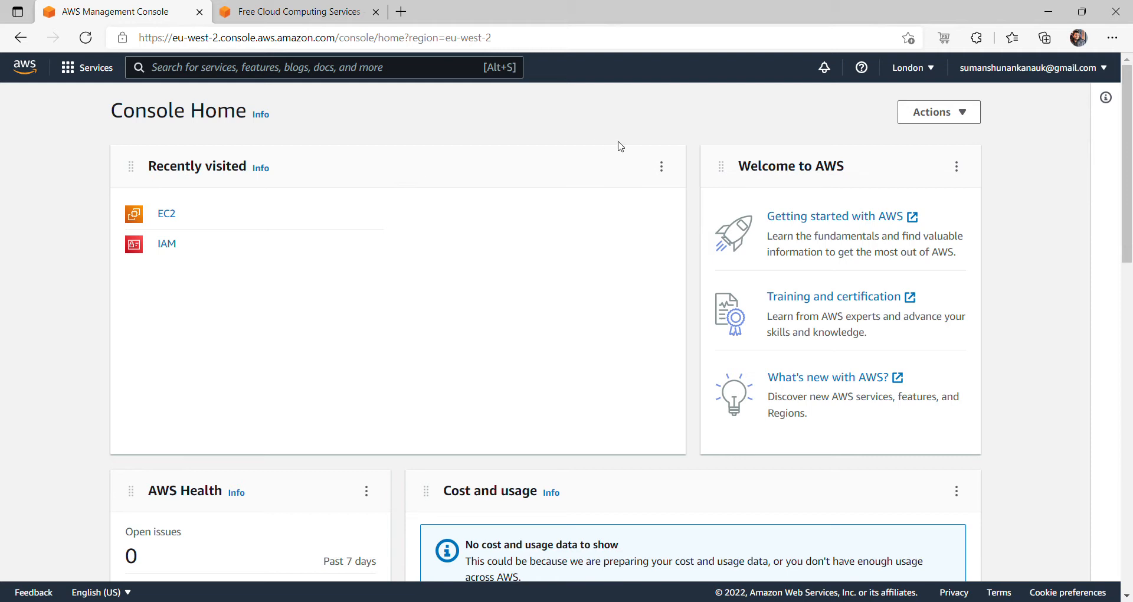
pyautogui.click(1053, 79)
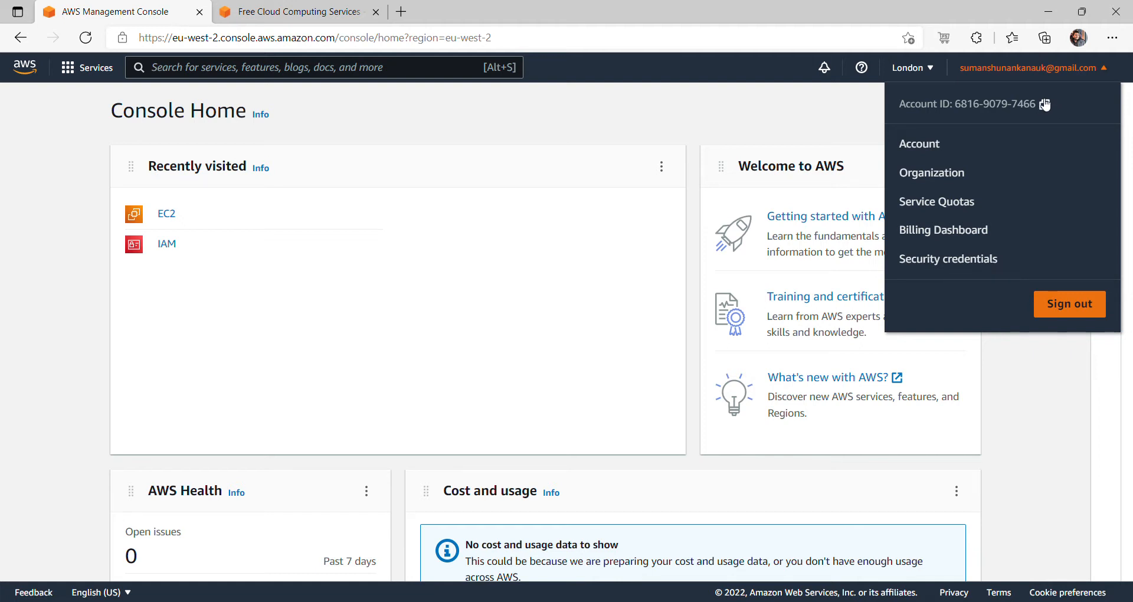
pyautogui.click(1051, 70)
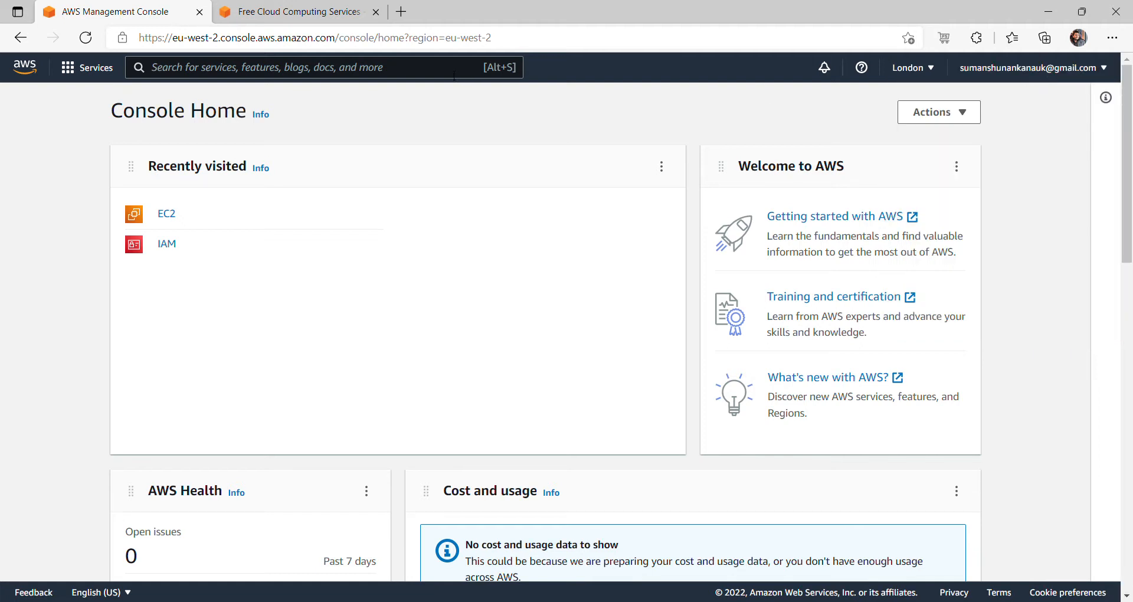
# Open IAM via search and view the Users list, checking User groups along the way
pyautogui.write('IAM')
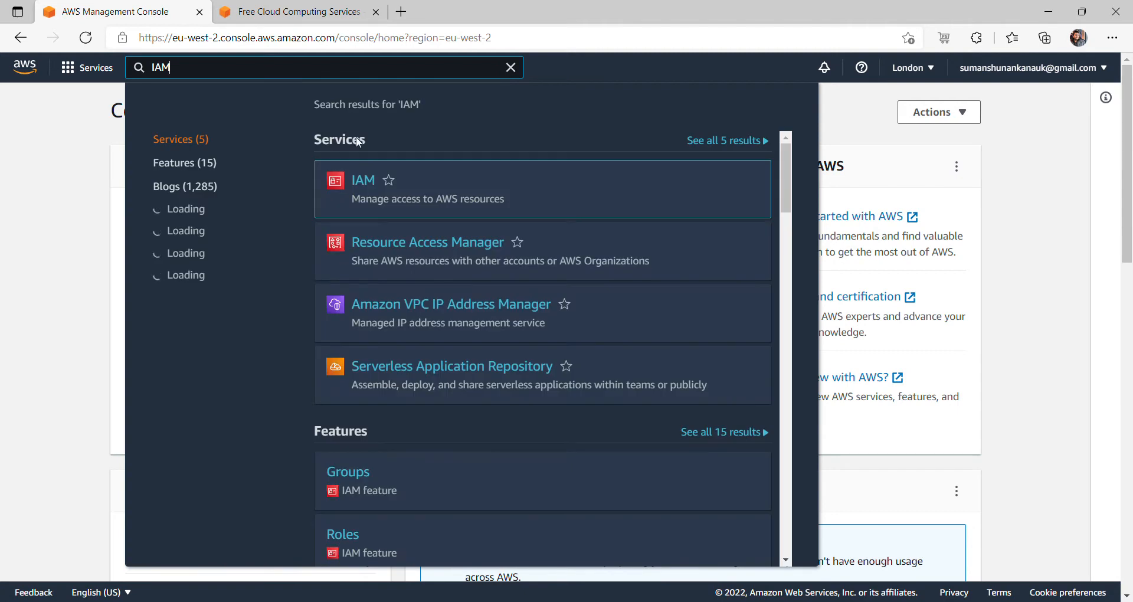
pyautogui.click(362, 179)
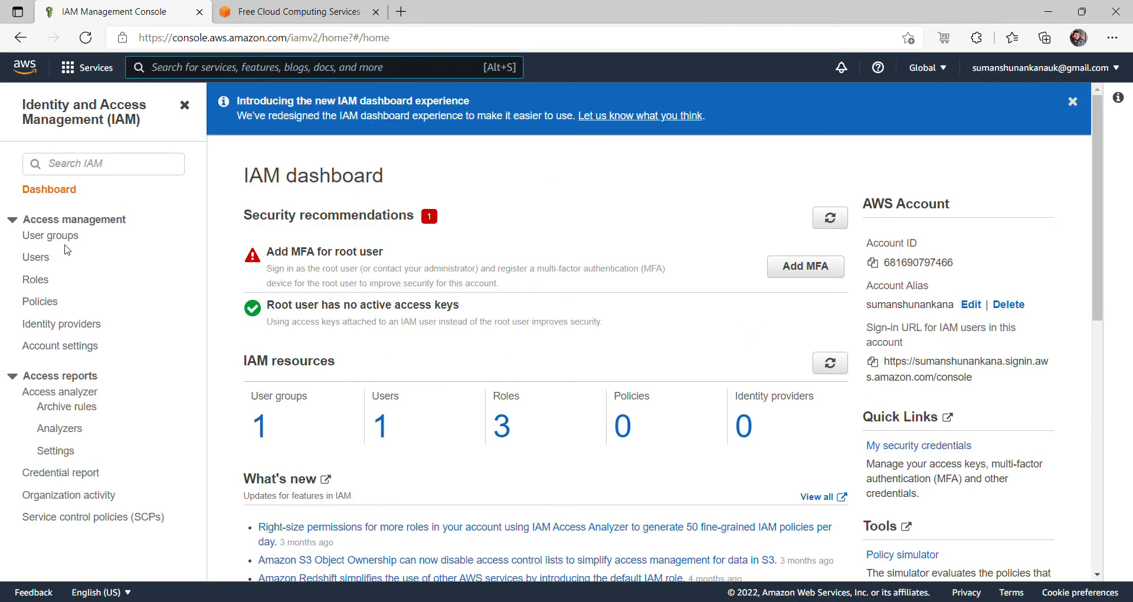
pyautogui.click(36, 259)
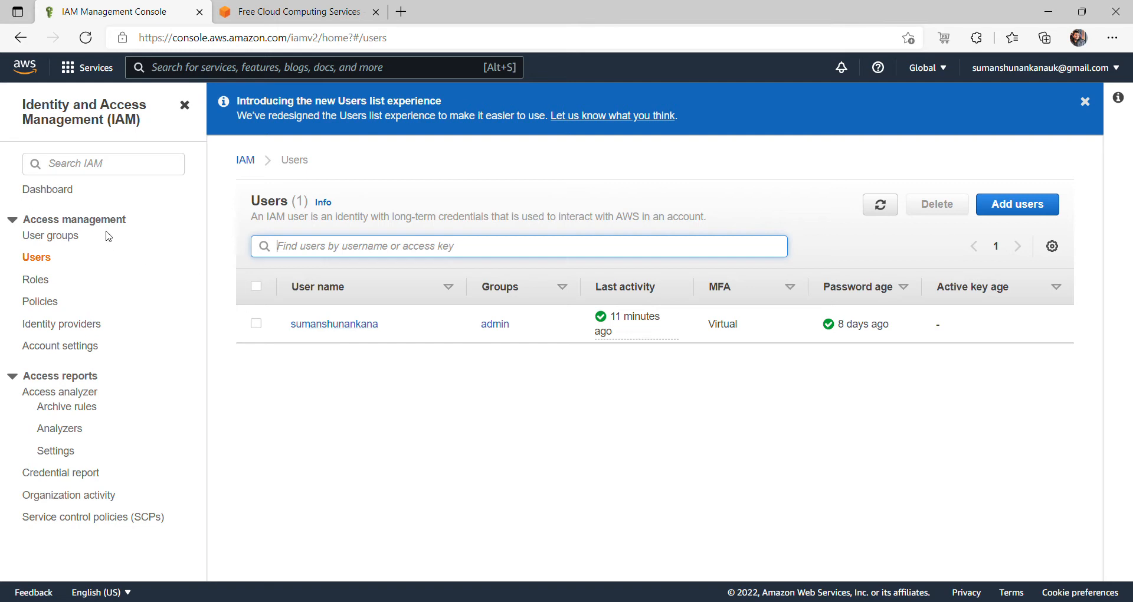
pyautogui.click(62, 238)
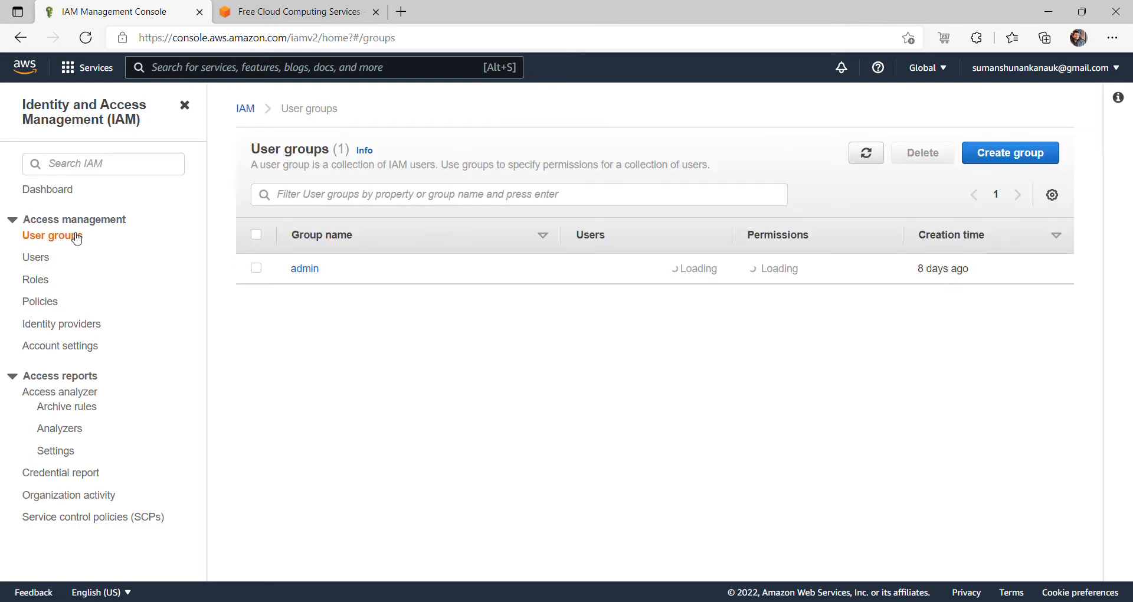
pyautogui.click(37, 258)
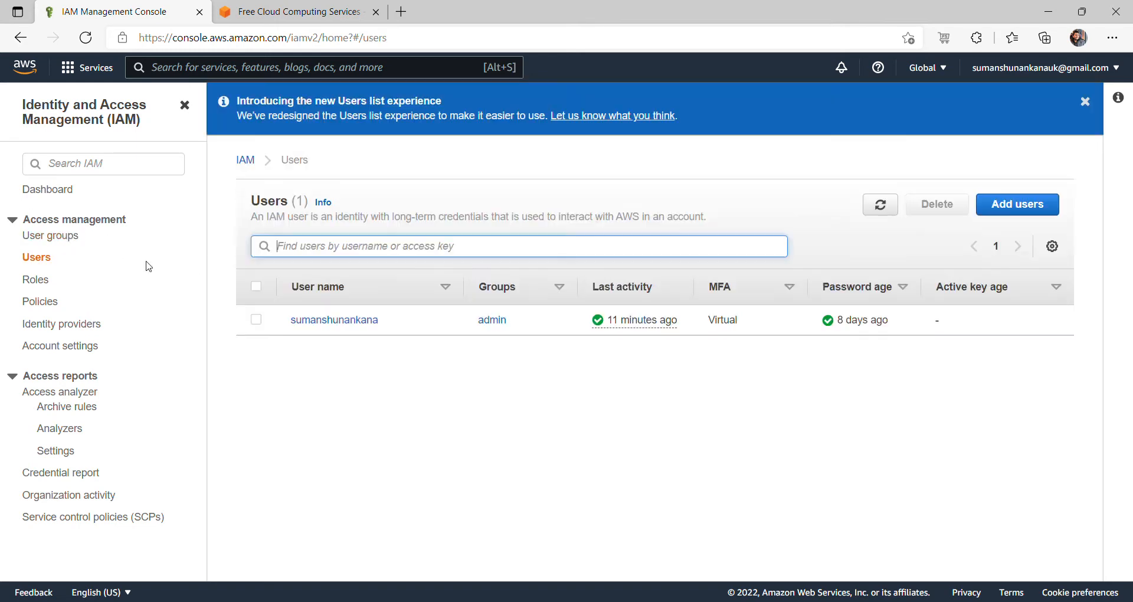
# Open the single user's summary, preview attaching policies directly, then cancel back to it
pyautogui.click(337, 325)
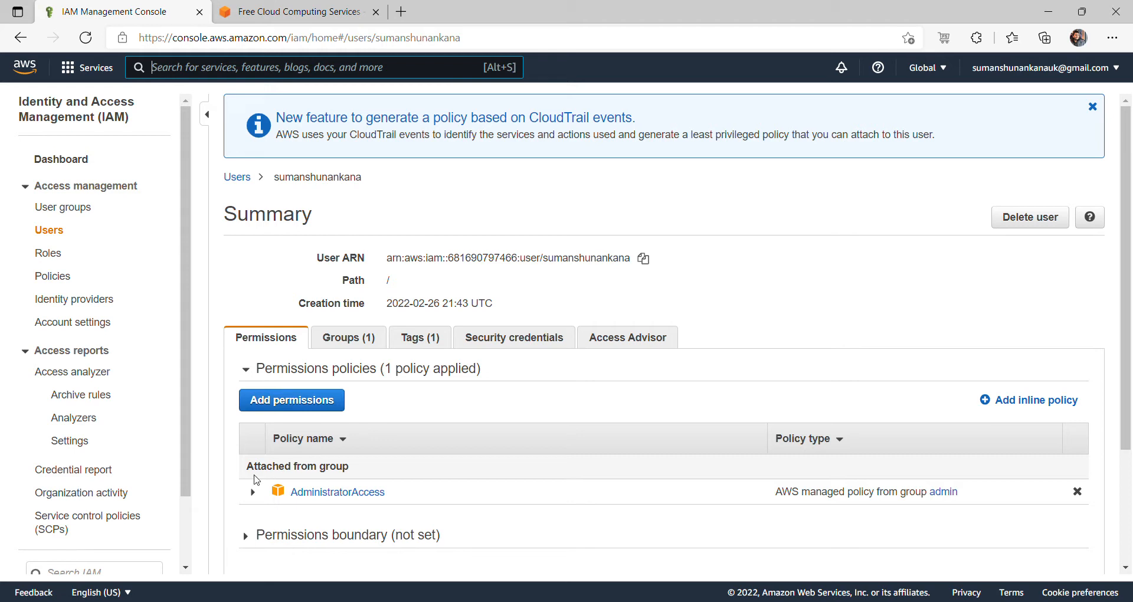
pyautogui.moveTo(1125, 425); pyautogui.dragTo(1125, 517)
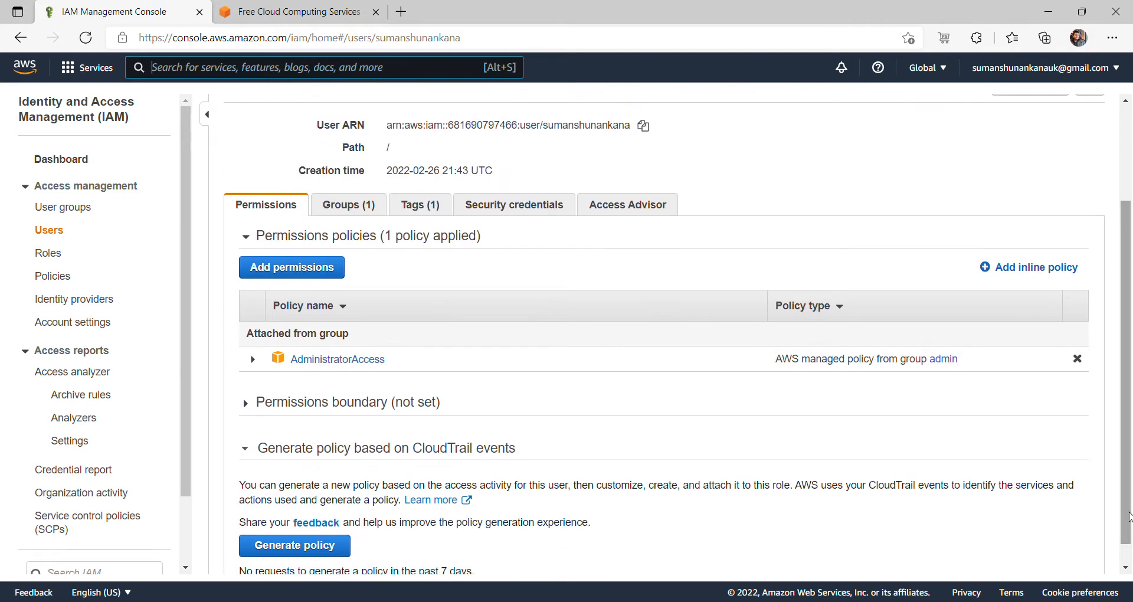
pyautogui.click(311, 271)
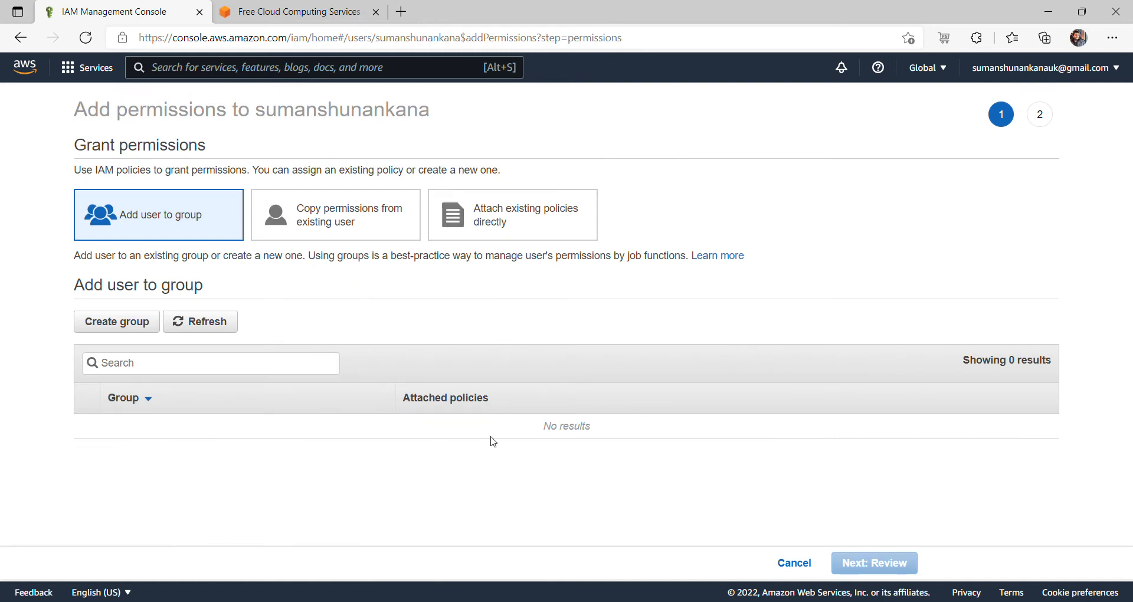
pyautogui.click(519, 214)
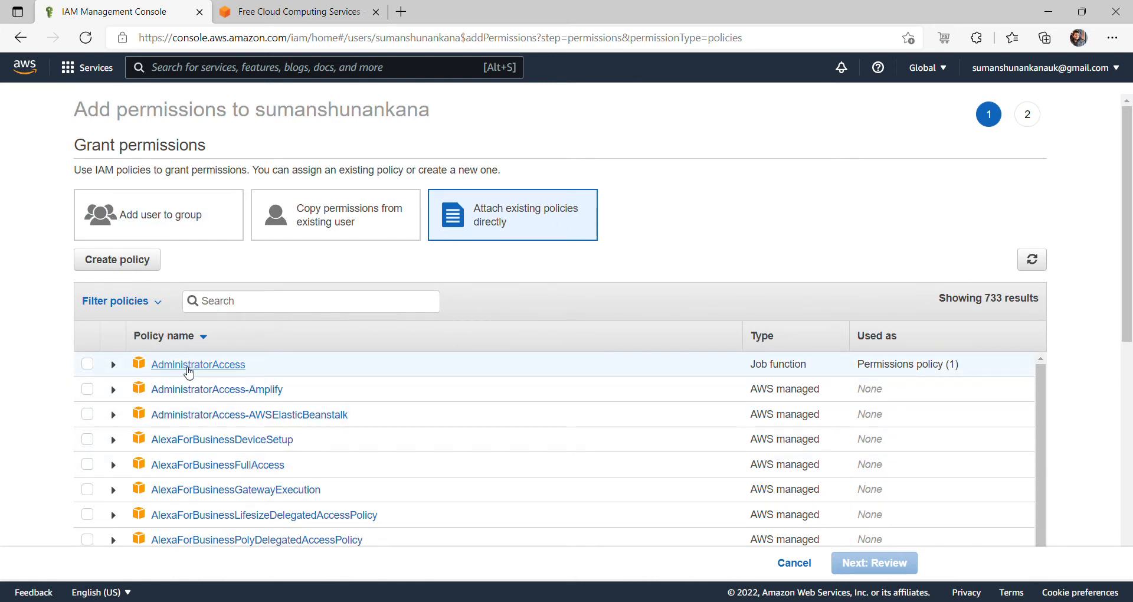
pyautogui.click(795, 563)
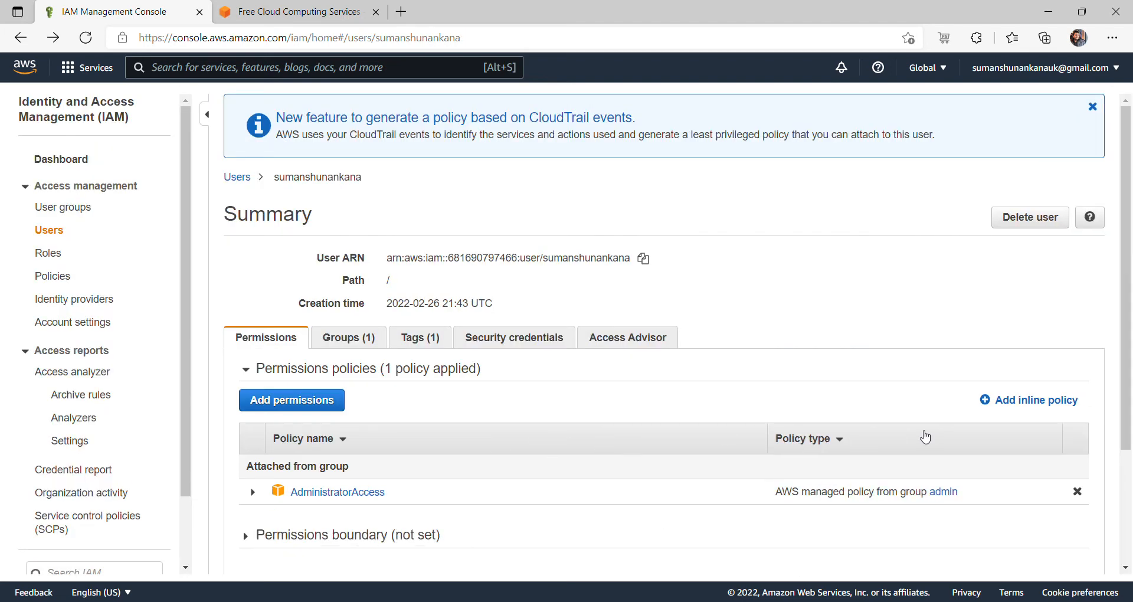
# Return to IAM Users, go to User groups and open the admin group's details
pyautogui.scroll(-1, 1127, 418)
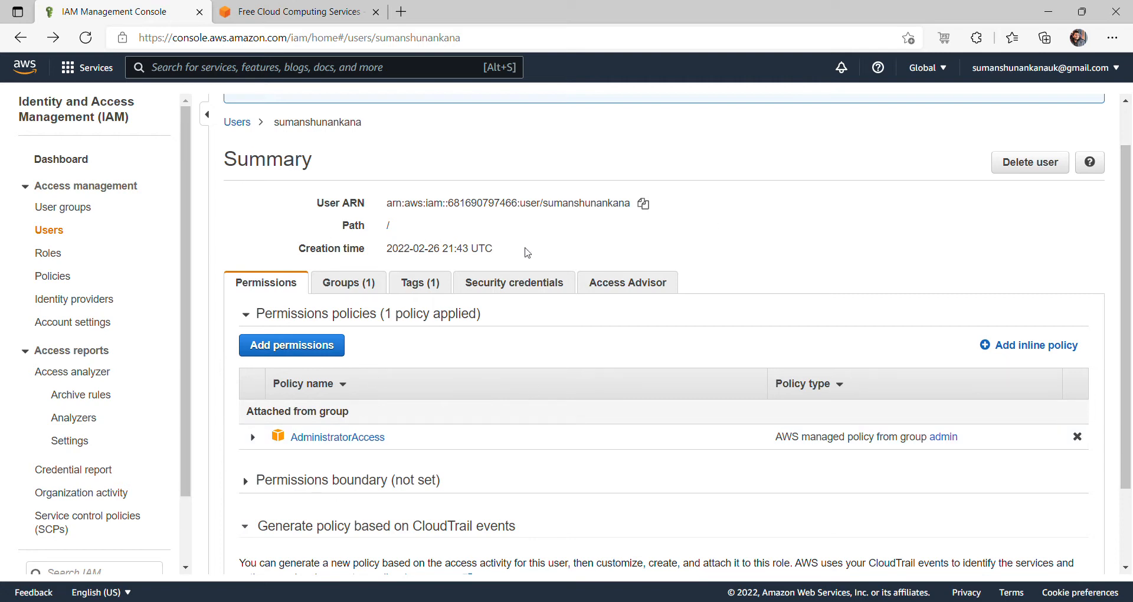
pyautogui.scroll(1, 1126, 113)
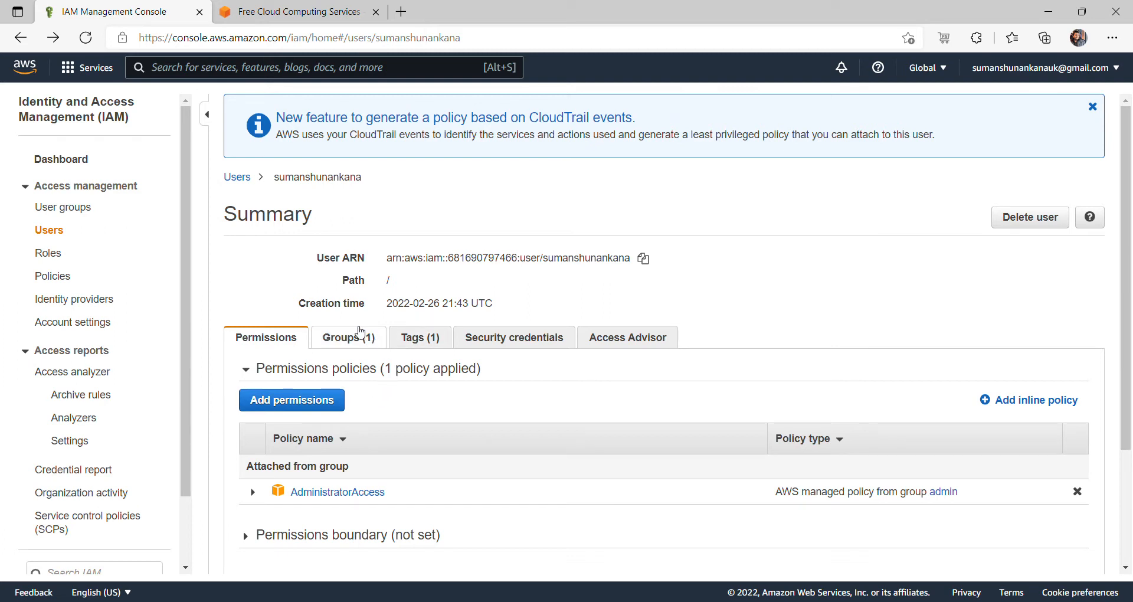
pyautogui.click(239, 178)
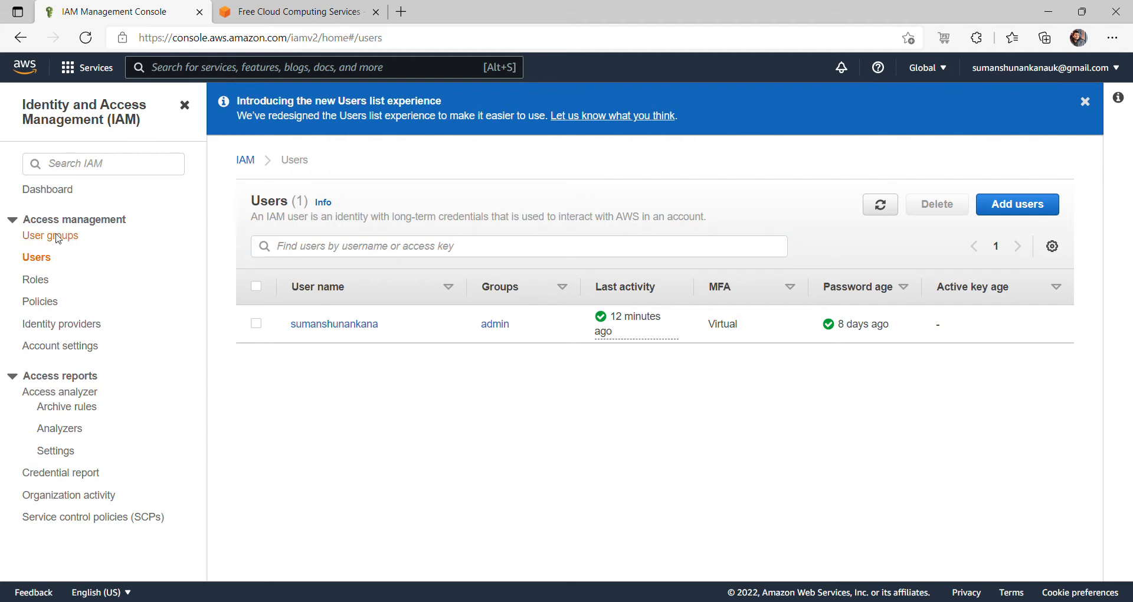
pyautogui.click(64, 236)
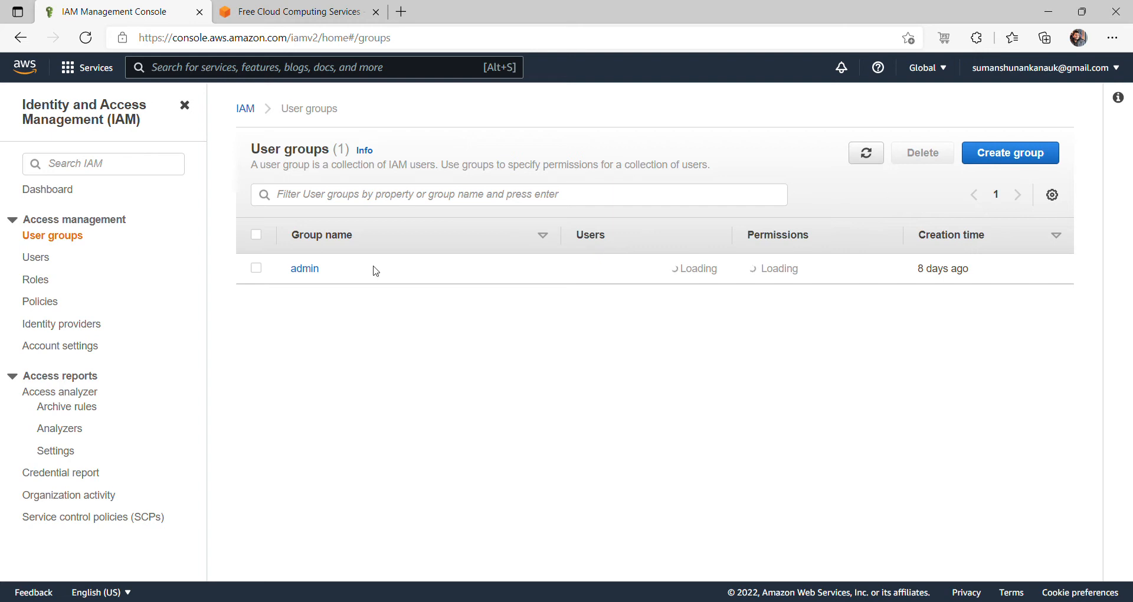
pyautogui.click(314, 273)
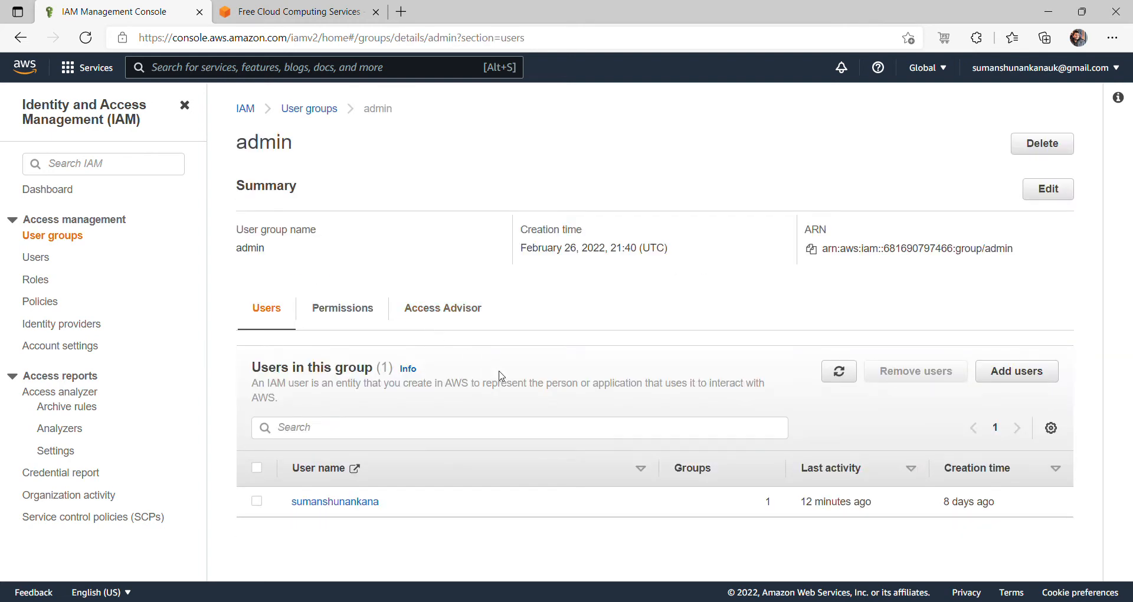
pyautogui.click(353, 317)
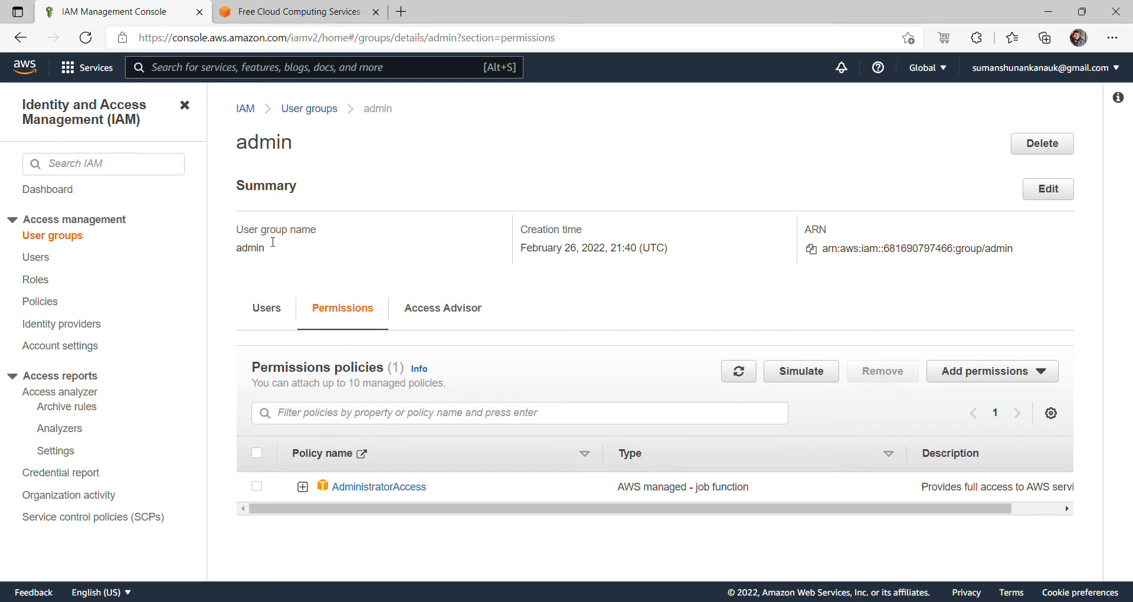
pyautogui.click(261, 310)
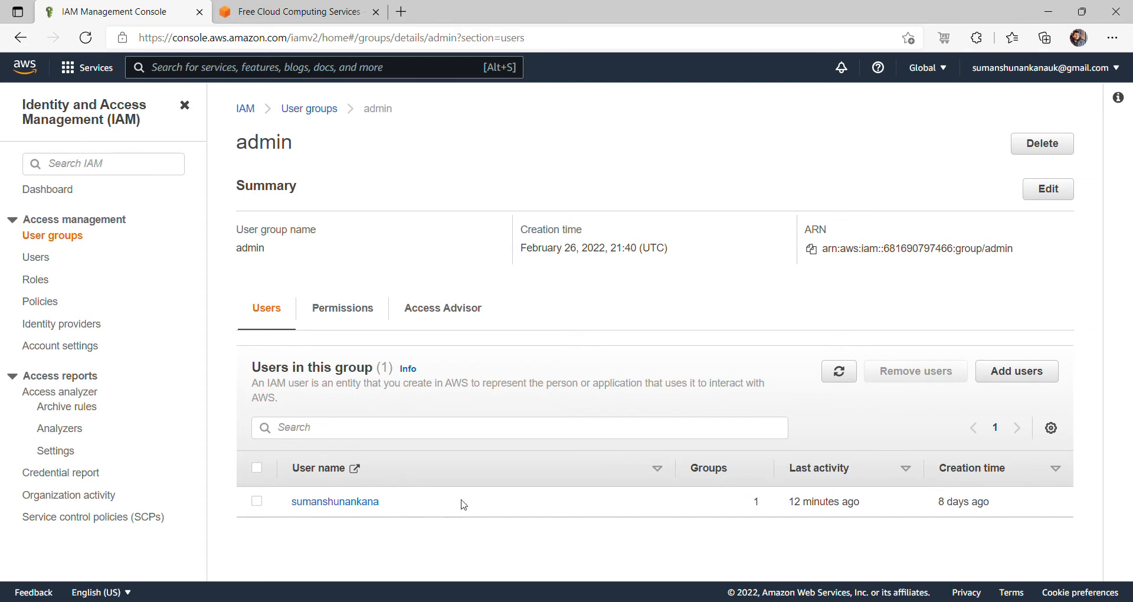
# Go from the IAM dashboard to the Billing Dashboard's Budgets page showing DemoBudget
pyautogui.click(245, 110)
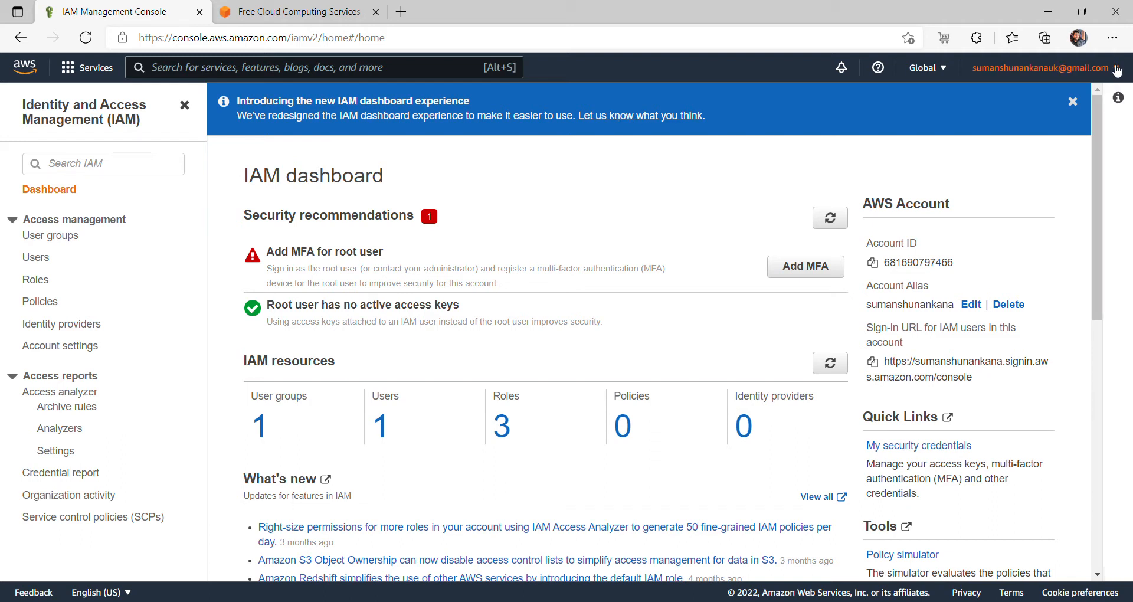
pyautogui.click(1116, 68)
pyautogui.click(937, 230)
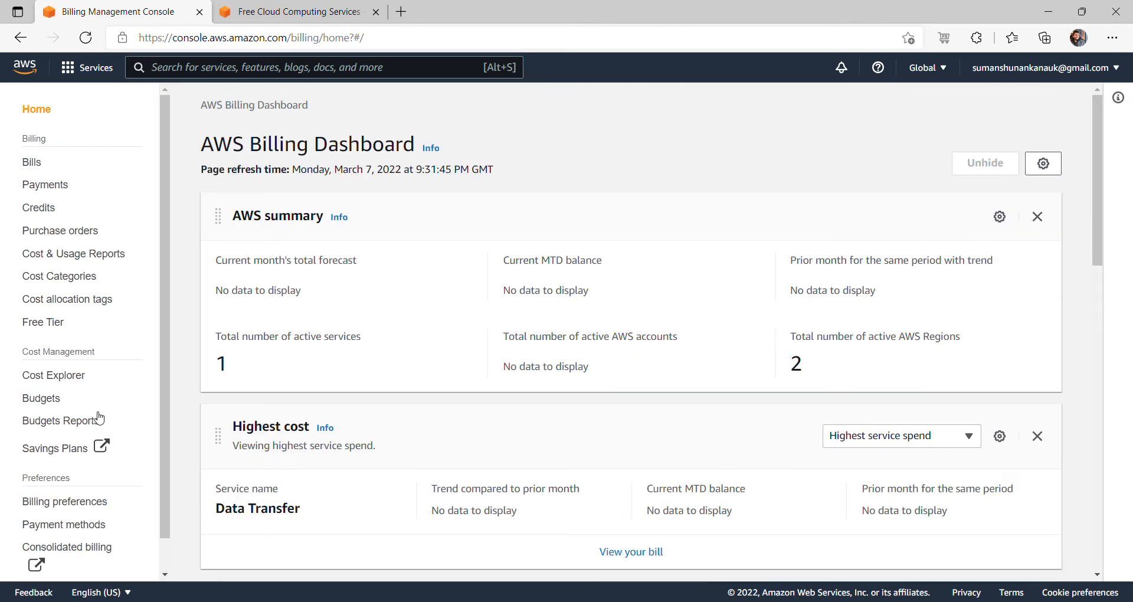
pyautogui.click(53, 402)
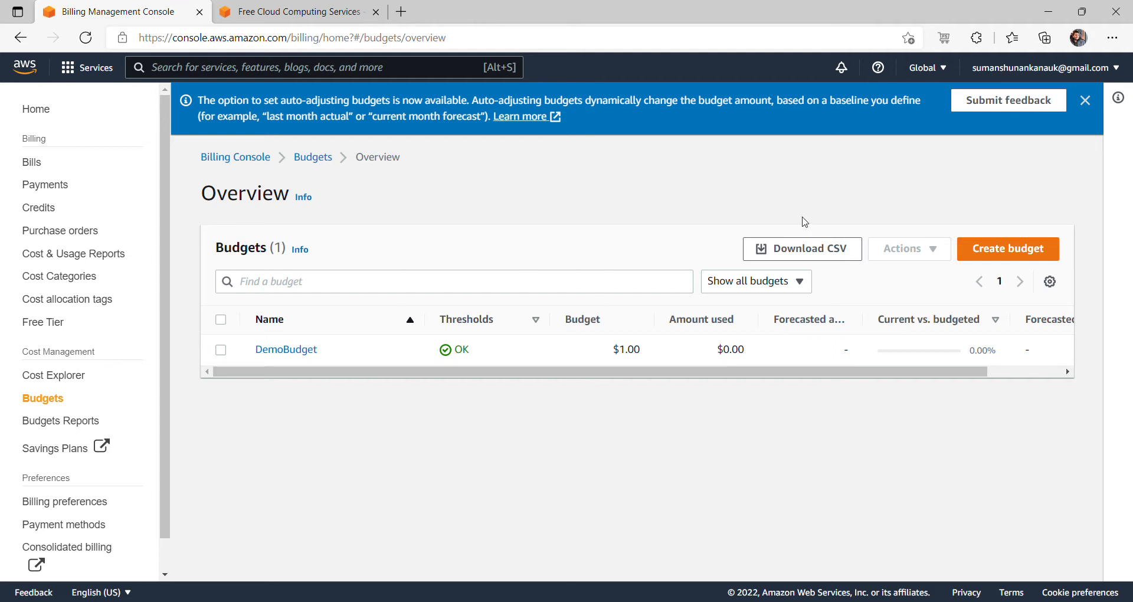
# Close the blue auto-adjusting budgets banner on the Budgets overview
pyautogui.click(1084, 100)
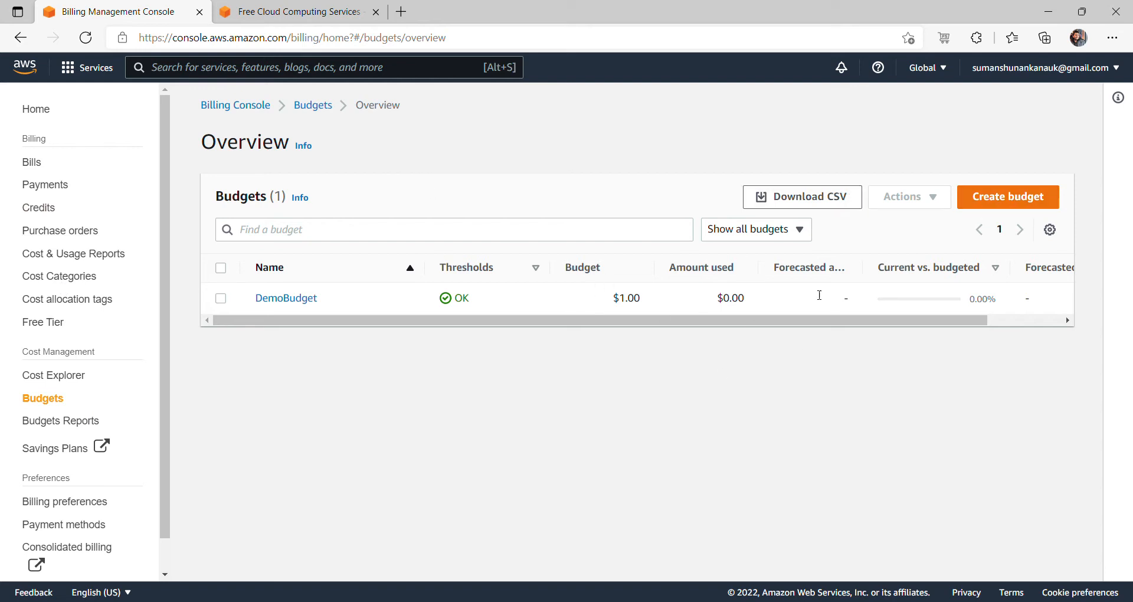
# Sign out from the account menu, choose Log back in, and select the IAM user option
pyautogui.click(1059, 72)
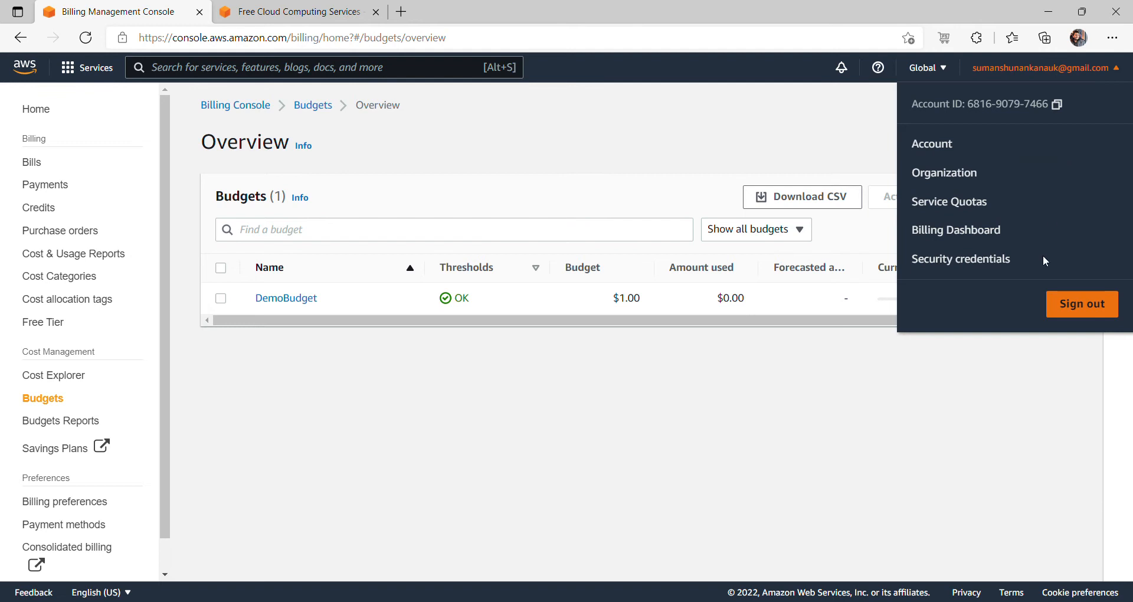
pyautogui.click(1072, 307)
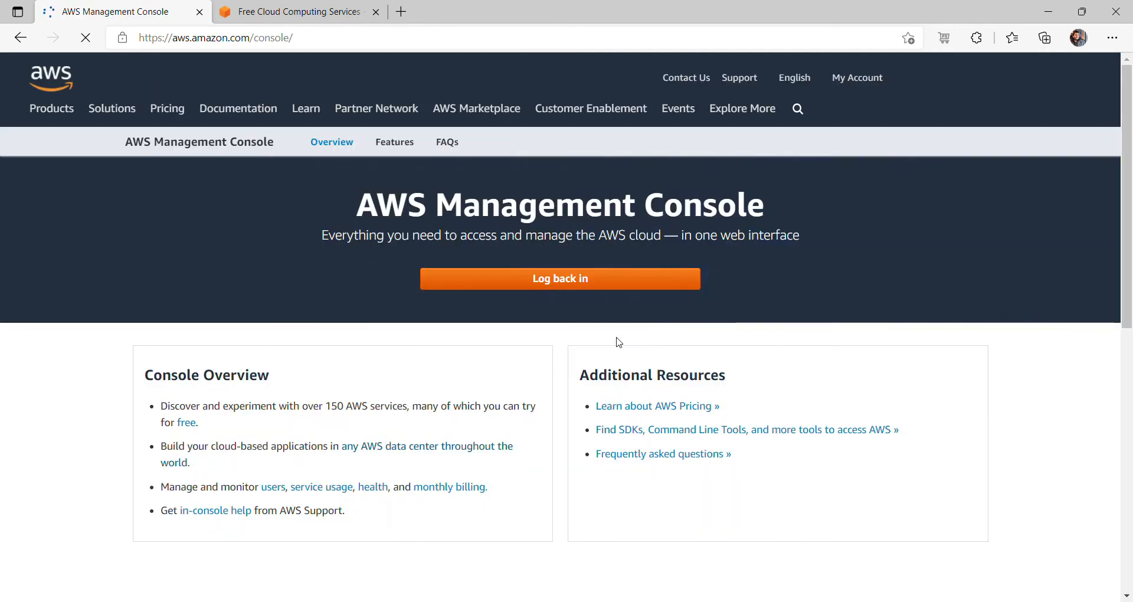
pyautogui.click(528, 282)
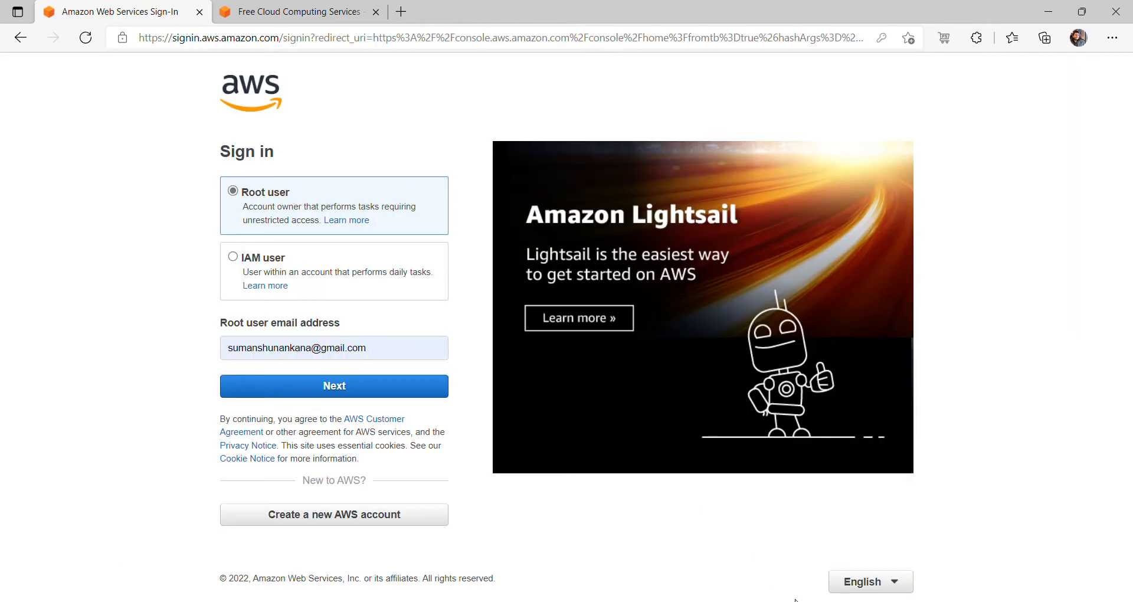
pyautogui.click(233, 256)
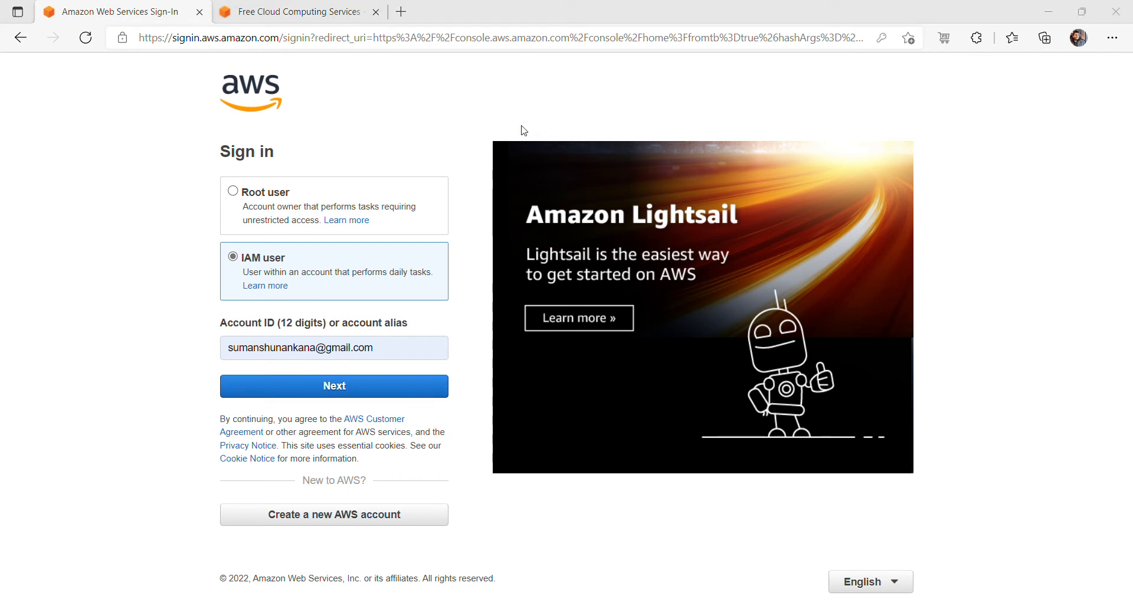
# Paste the account ID into the sign-in form and continue
pyautogui.click(996, 78)
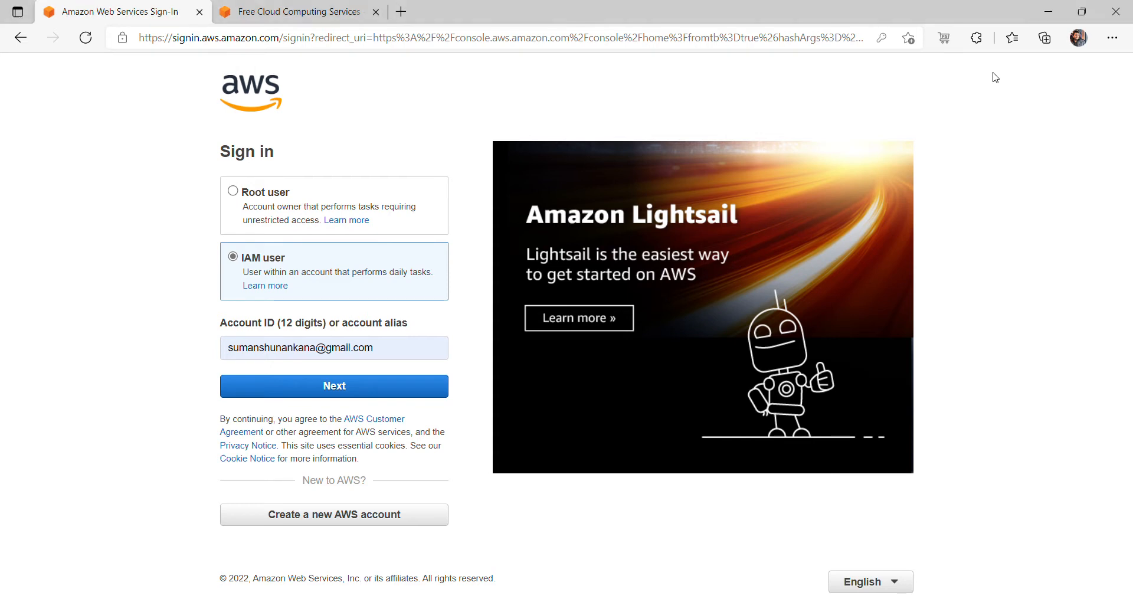
pyautogui.tripleClick(395, 357)
pyautogui.hotkey('ctrl', 'v')
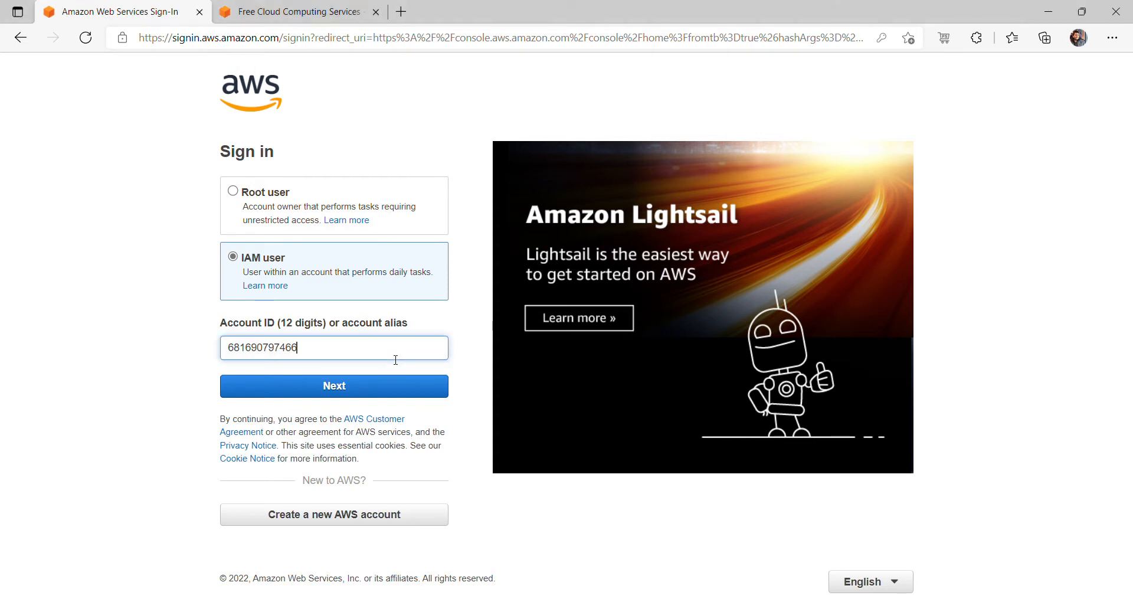
pyautogui.click(372, 391)
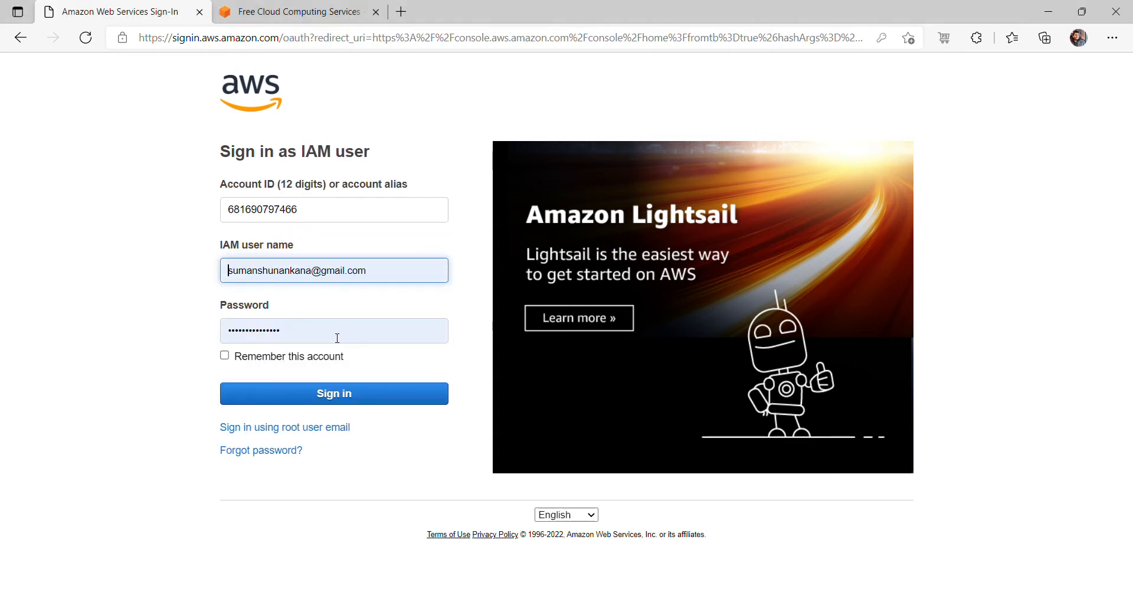
# Enter the IAM user name and password, then type the MFA code
pyautogui.tripleClick(298, 271)
pyautogui.press('BackSpace')
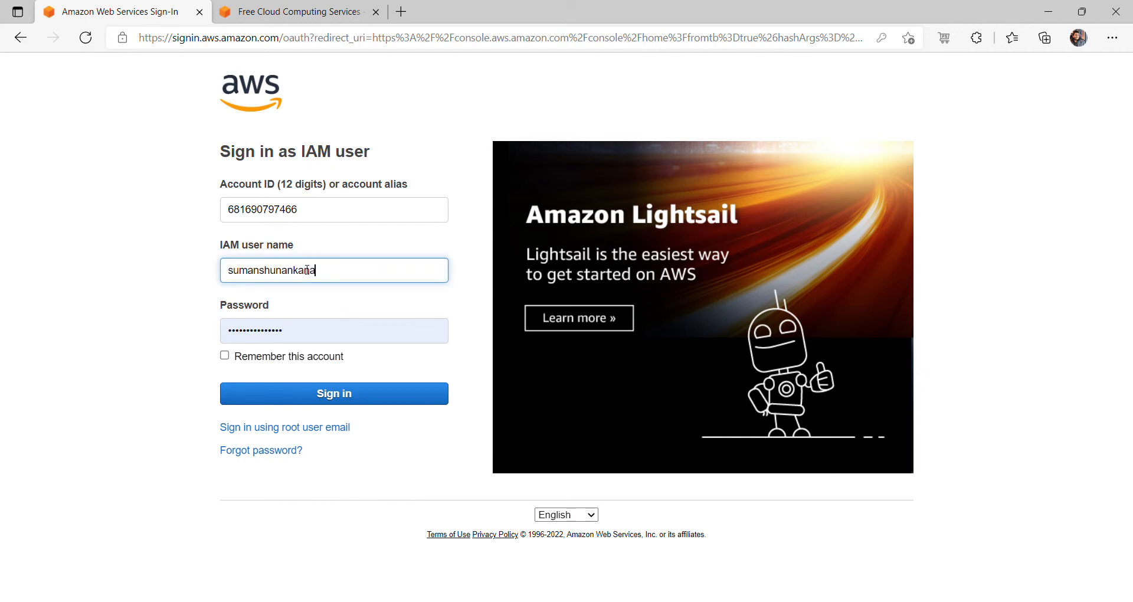
pyautogui.press('Tab')
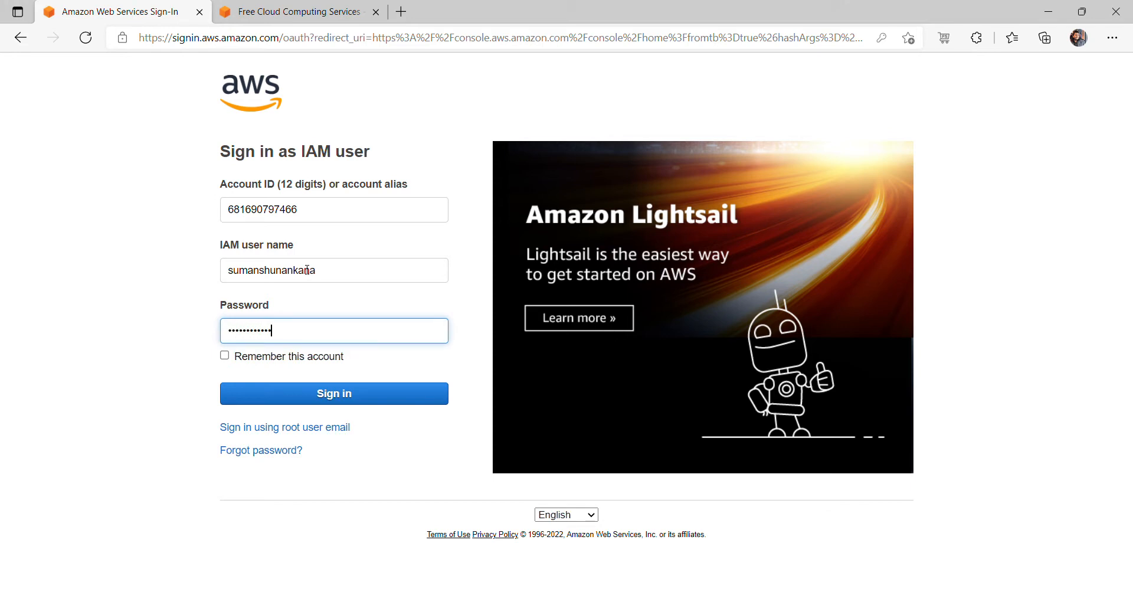
pyautogui.press('Return')
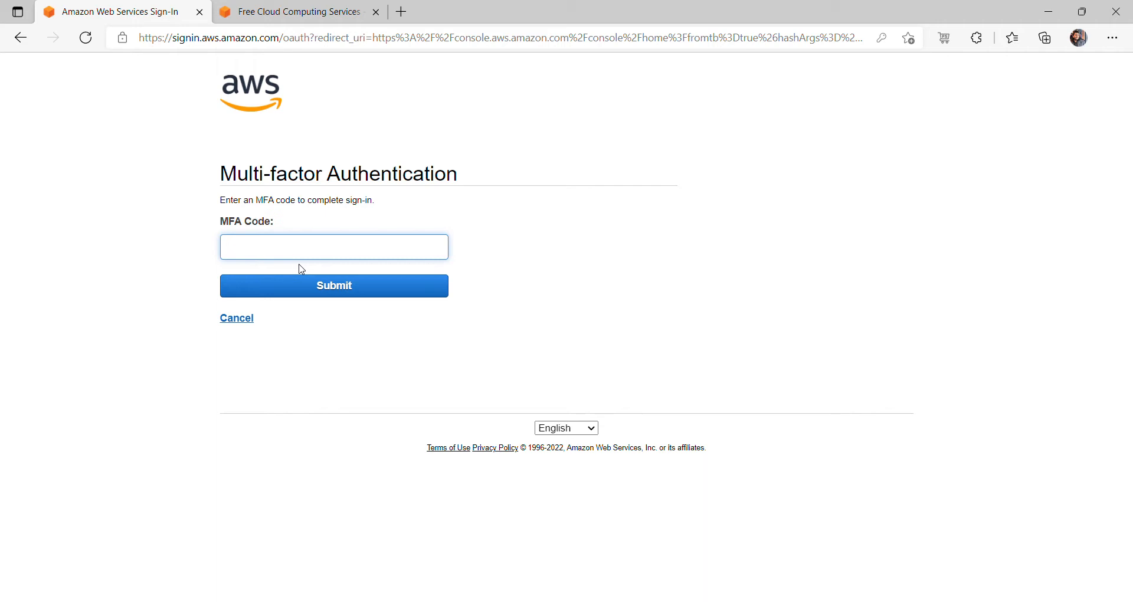
# Submit the MFA code and confirm the signed-in IAM user in the account menu
pyautogui.click(289, 287)
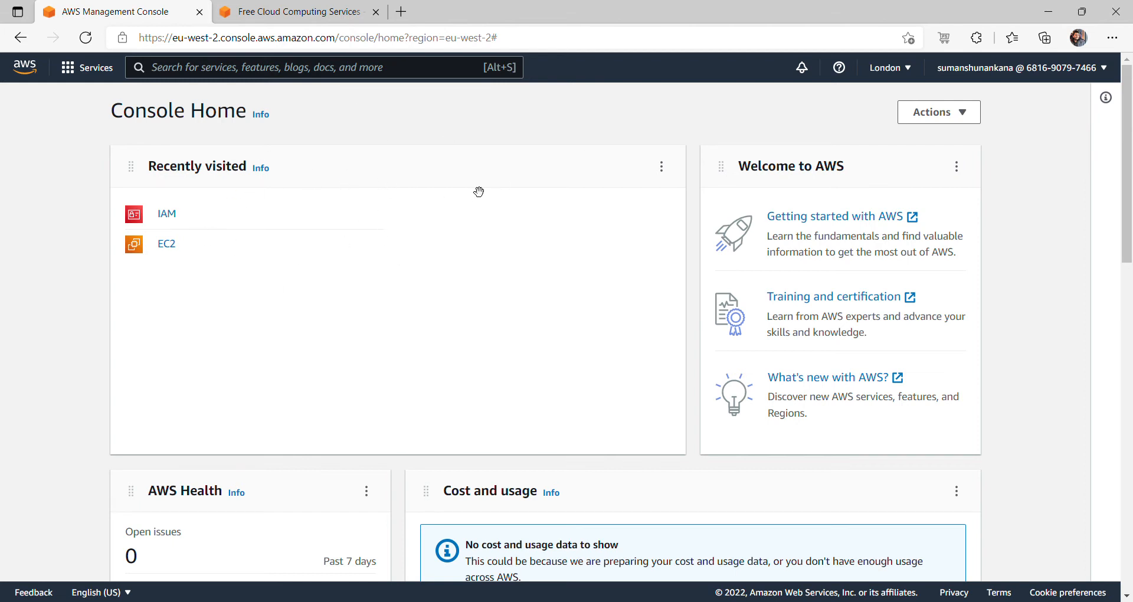
pyautogui.click(1050, 69)
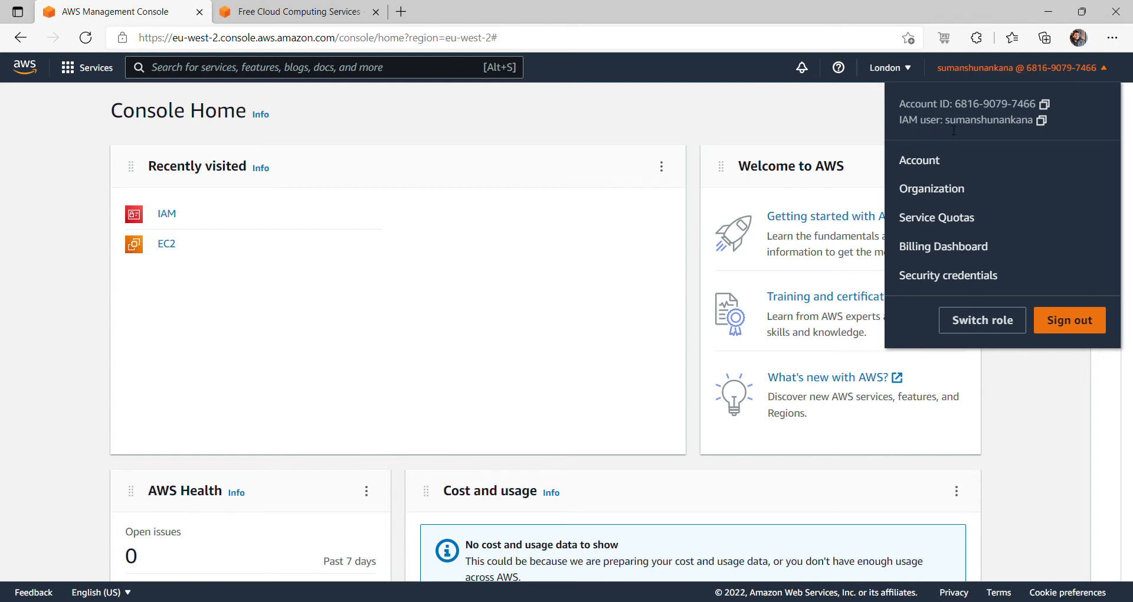
pyautogui.click(1101, 70)
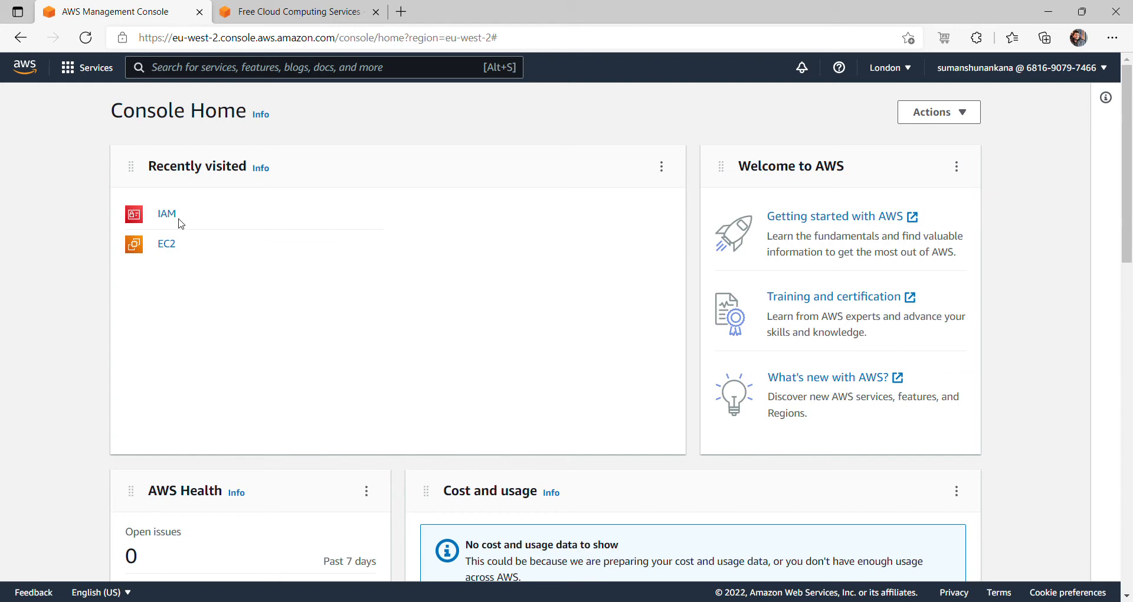
# On the Free Tier tab, read the Amazon EC2 card's 750 free hours per month
pyautogui.click(300, 12)
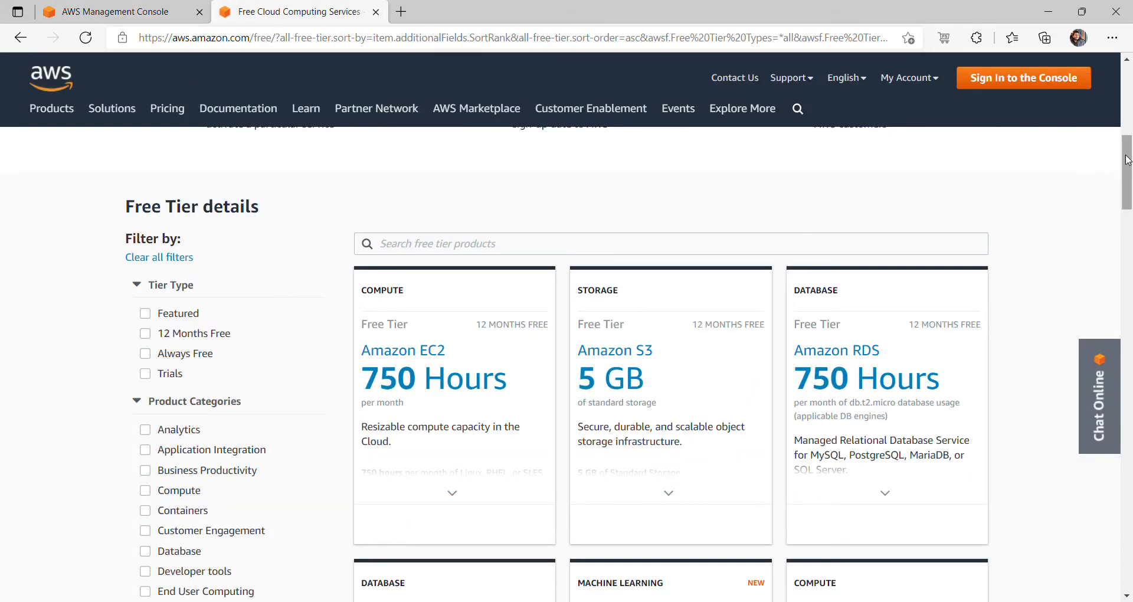
pyautogui.scroll(10, 1127, 160)
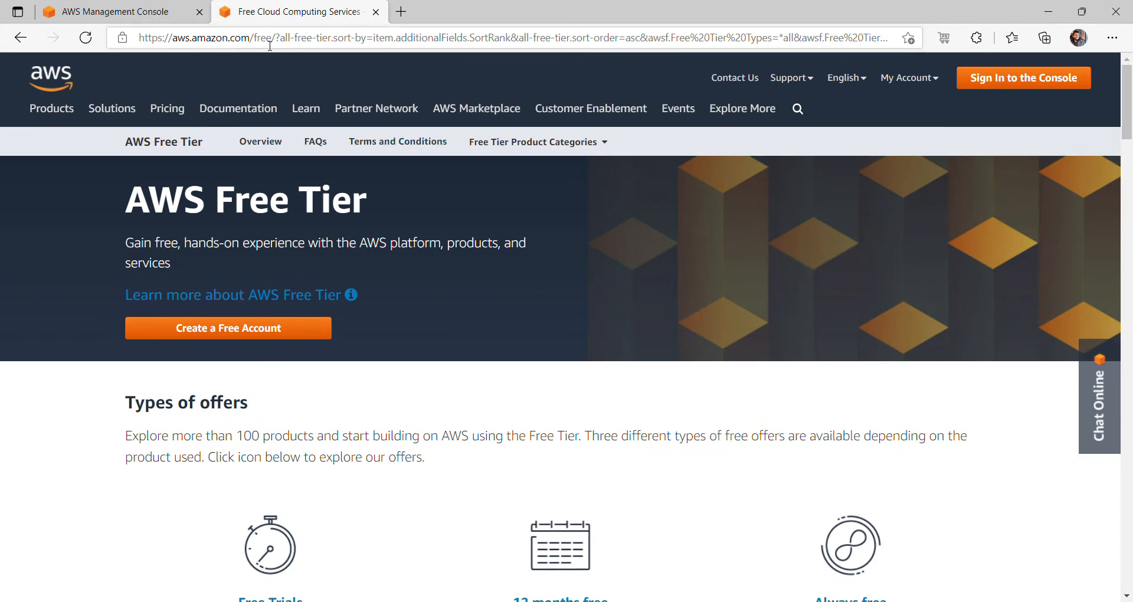
pyautogui.scroll(-2, 1130, 151)
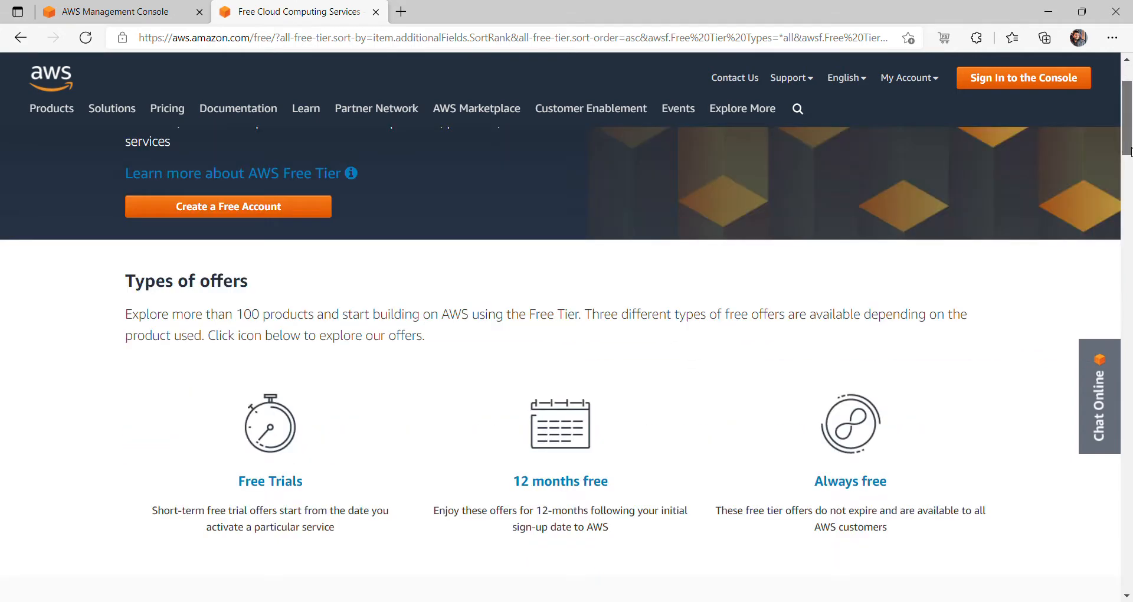
pyautogui.scroll(-10, 1129, 150)
pyautogui.scroll(4, 1130, 150)
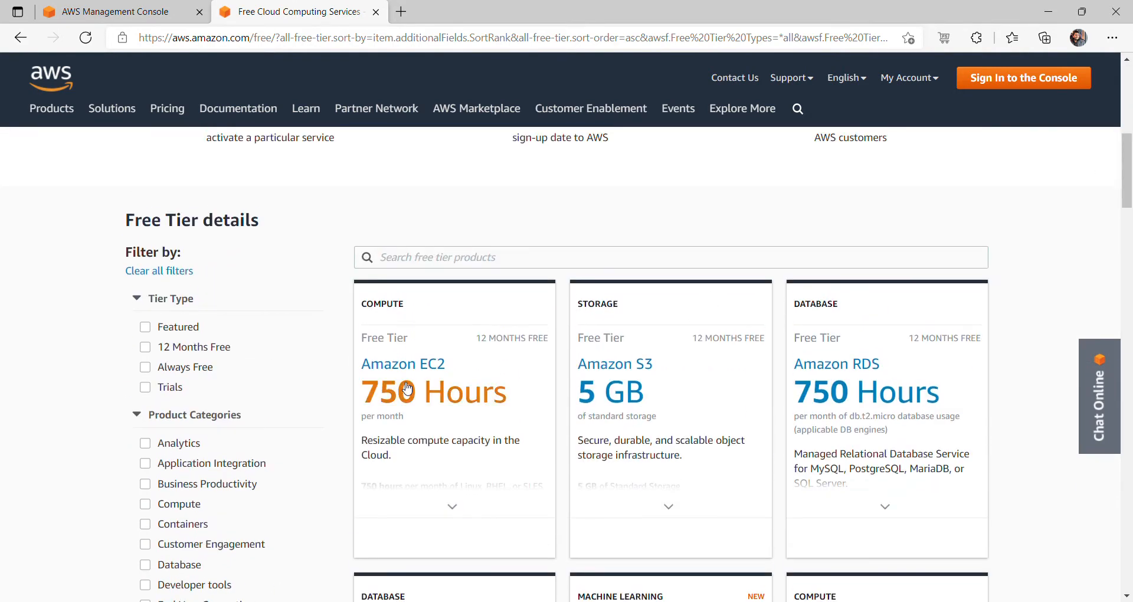
pyautogui.moveTo(1127, 167)
pyautogui.mouseDown()
pyautogui.moveTo(1128, 193)
pyautogui.moveTo(1129, 173)
pyautogui.mouseUp()
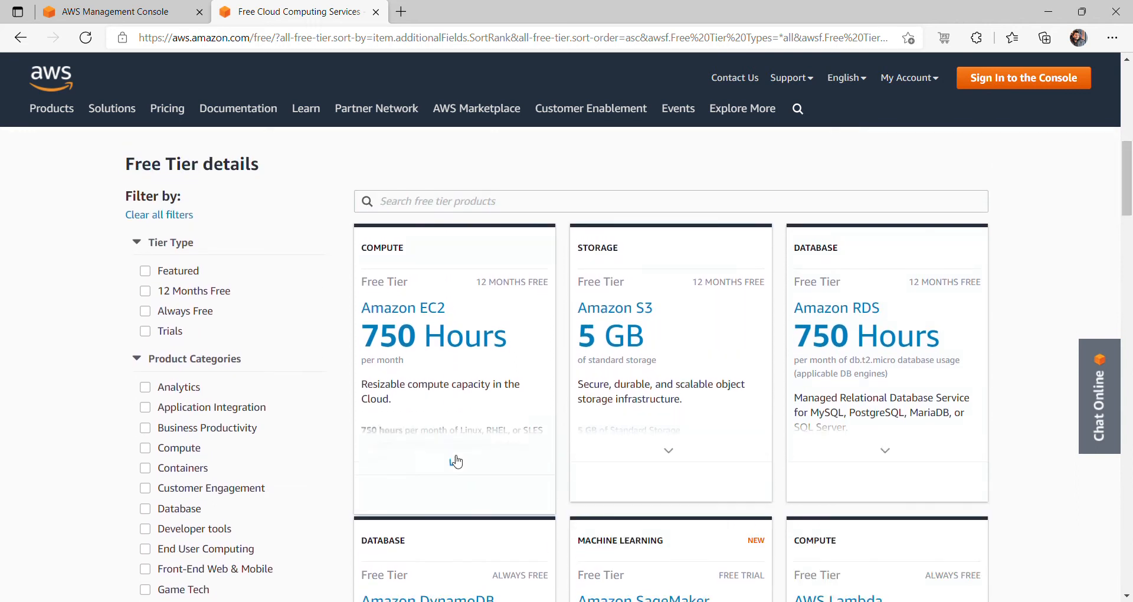
pyautogui.moveTo(453, 459)
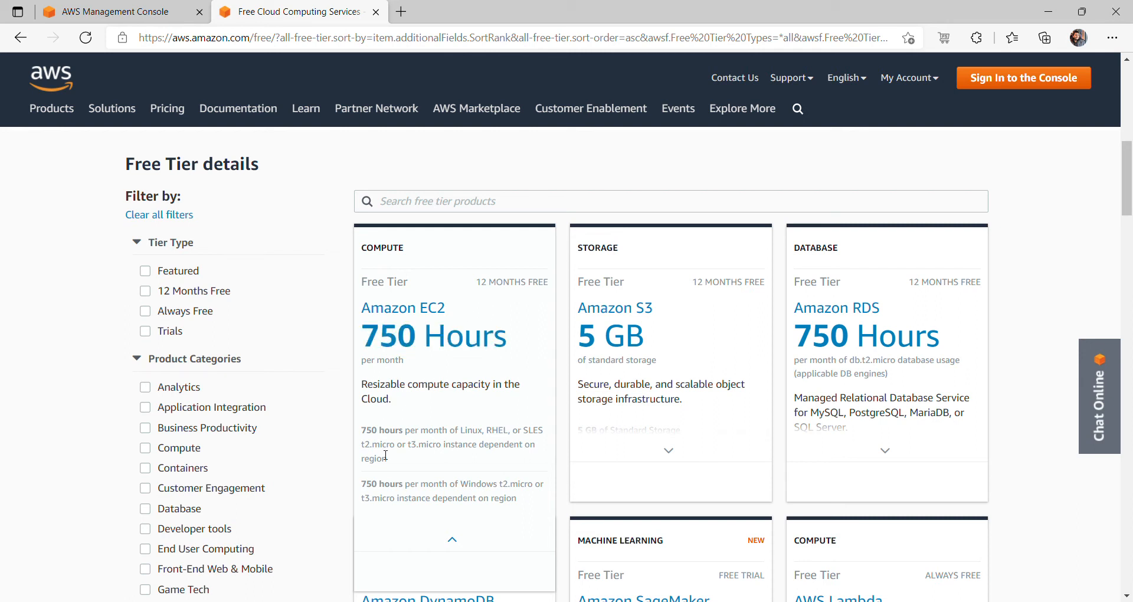
pyautogui.moveTo(360, 433); pyautogui.dragTo(400, 508)
pyautogui.click(400, 511)
pyautogui.click(506, 459)
pyautogui.click(453, 451)
# Close the Free Tier tab, search 'EC2', and open the EC2 Dashboard with London resource counts
pyautogui.click(375, 12)
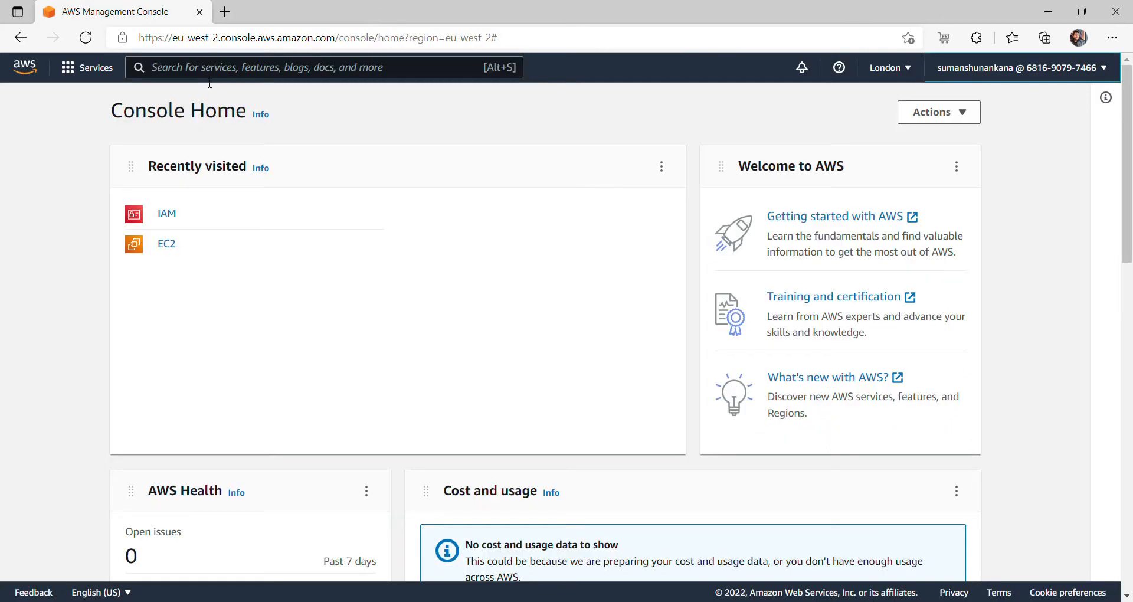
pyautogui.click(238, 67)
pyautogui.write('EC2')
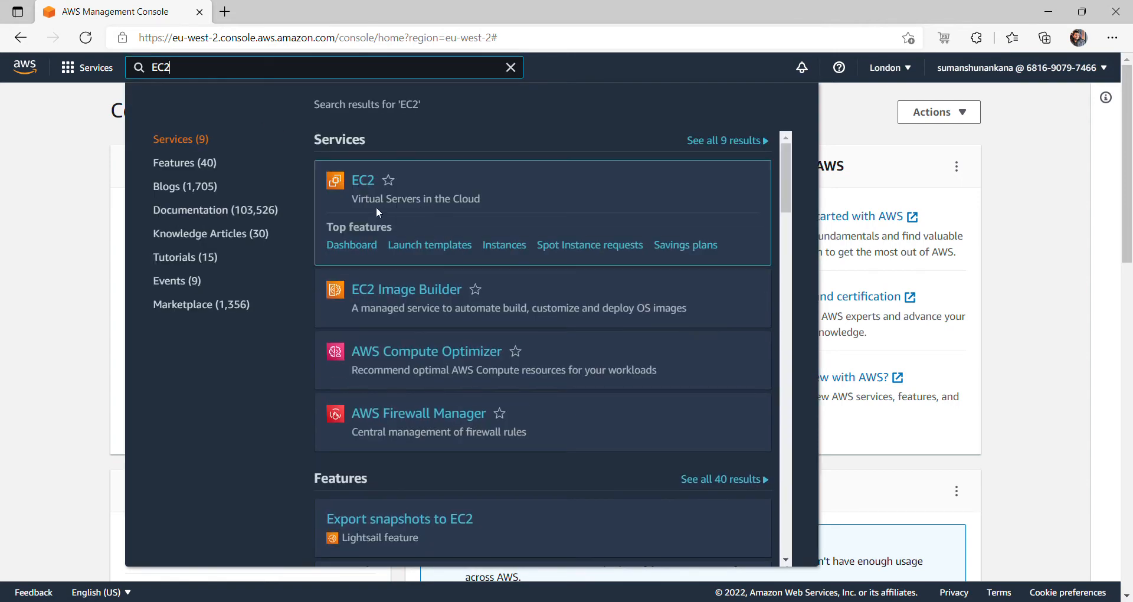
pyautogui.click(363, 183)
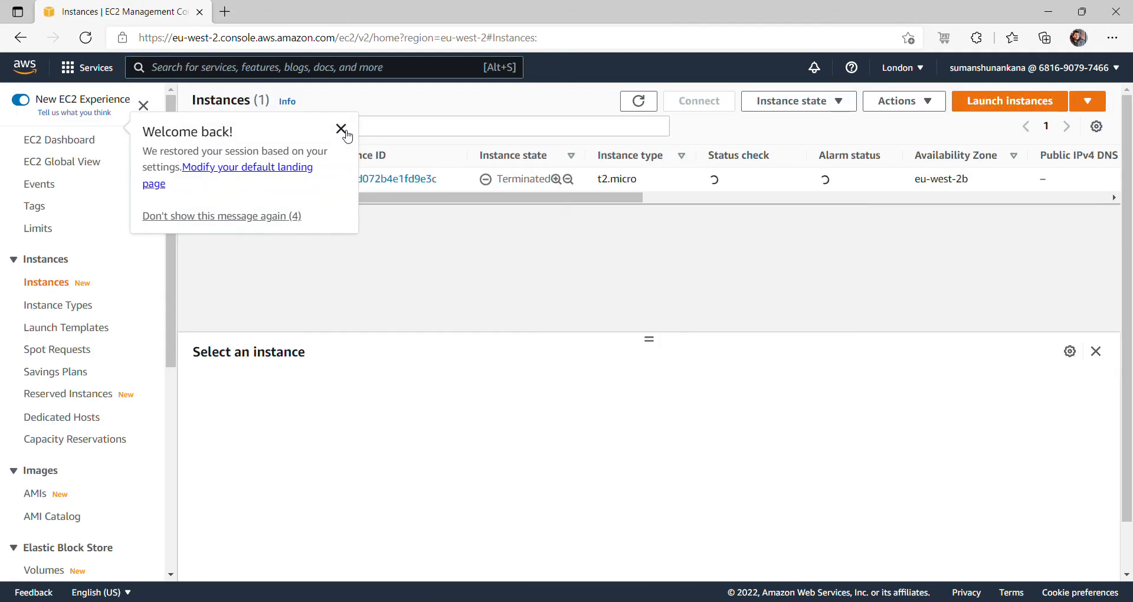
pyautogui.click(341, 129)
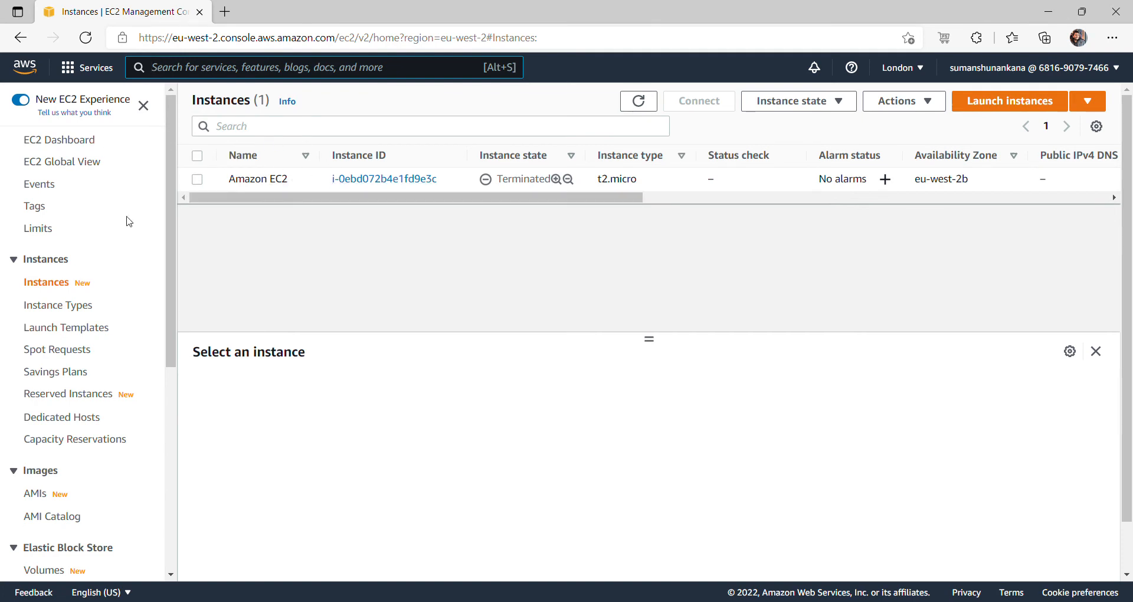
pyautogui.click(95, 142)
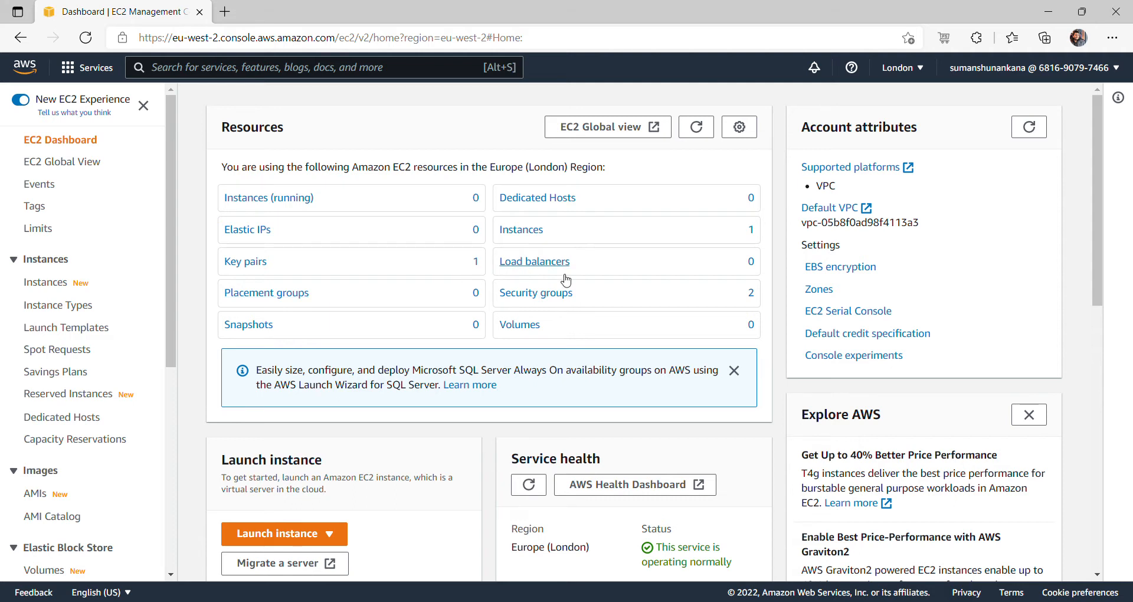
pyautogui.click(912, 77)
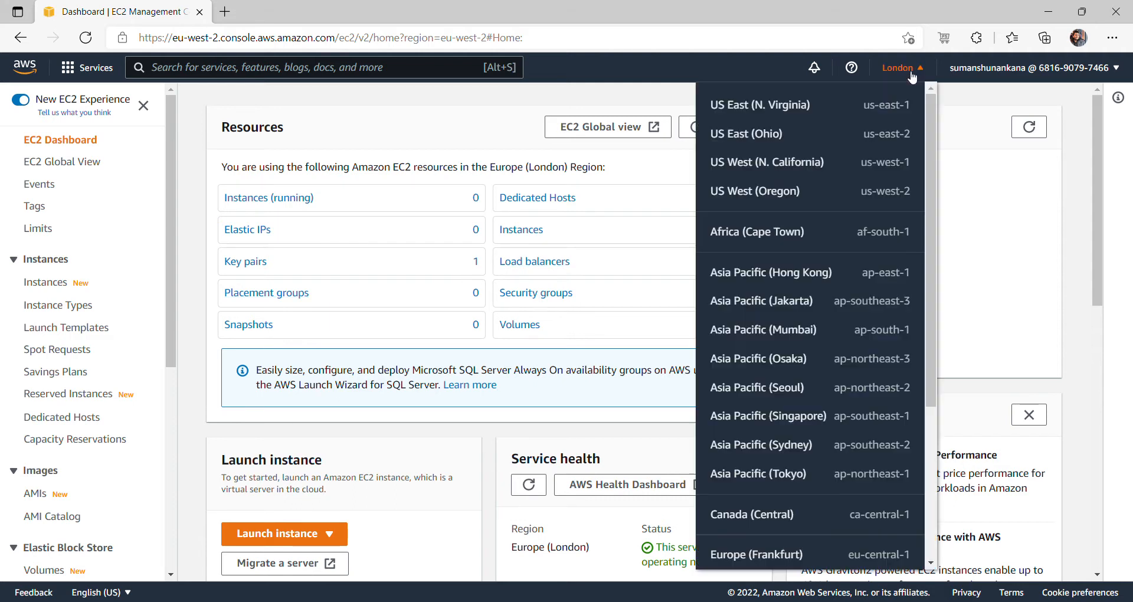
pyautogui.moveTo(935, 144); pyautogui.dragTo(935, 258)
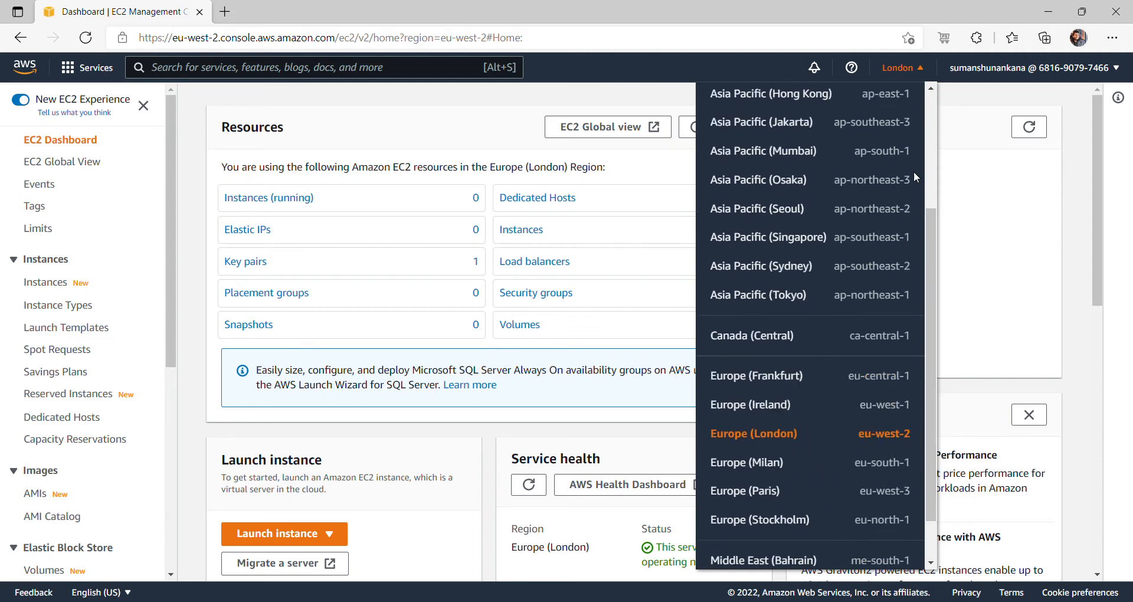
pyautogui.click(908, 68)
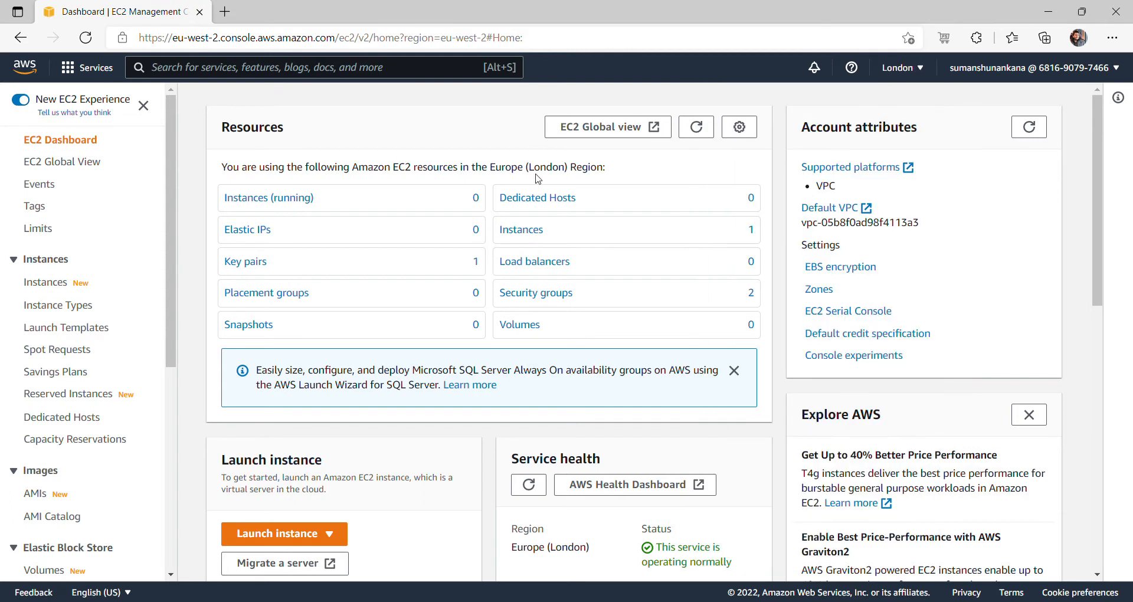
# Go to Instances and launch a new instance, opening the wizard at Choose AMI
pyautogui.click(55, 283)
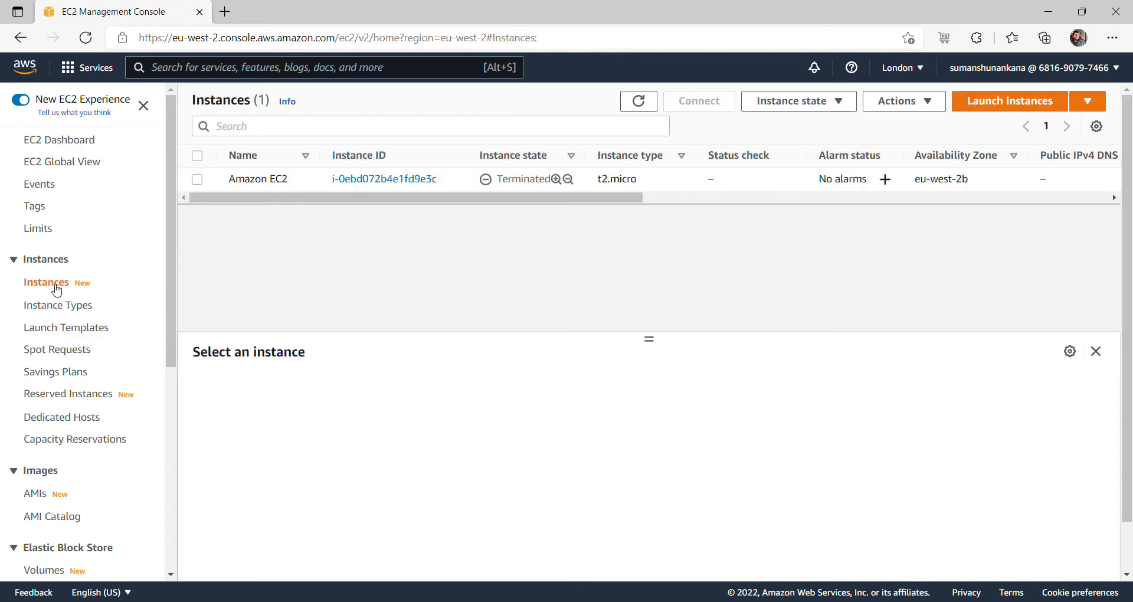
pyautogui.click(1014, 105)
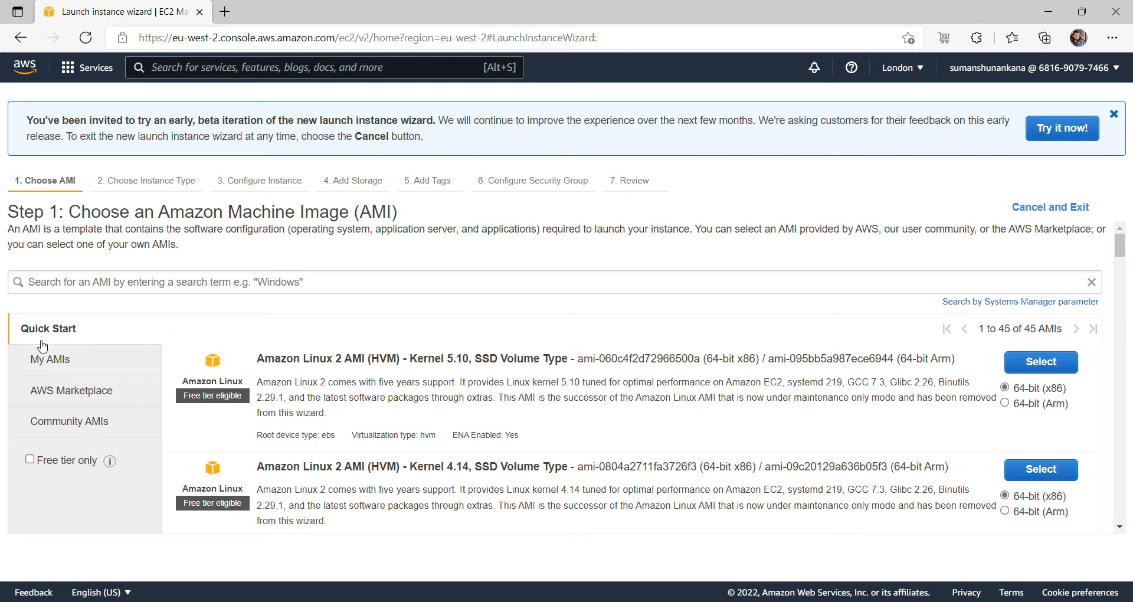
# Browse the My AMIs, AWS Marketplace and Community AMIs lists, then review the Quick Start images
pyautogui.click(83, 363)
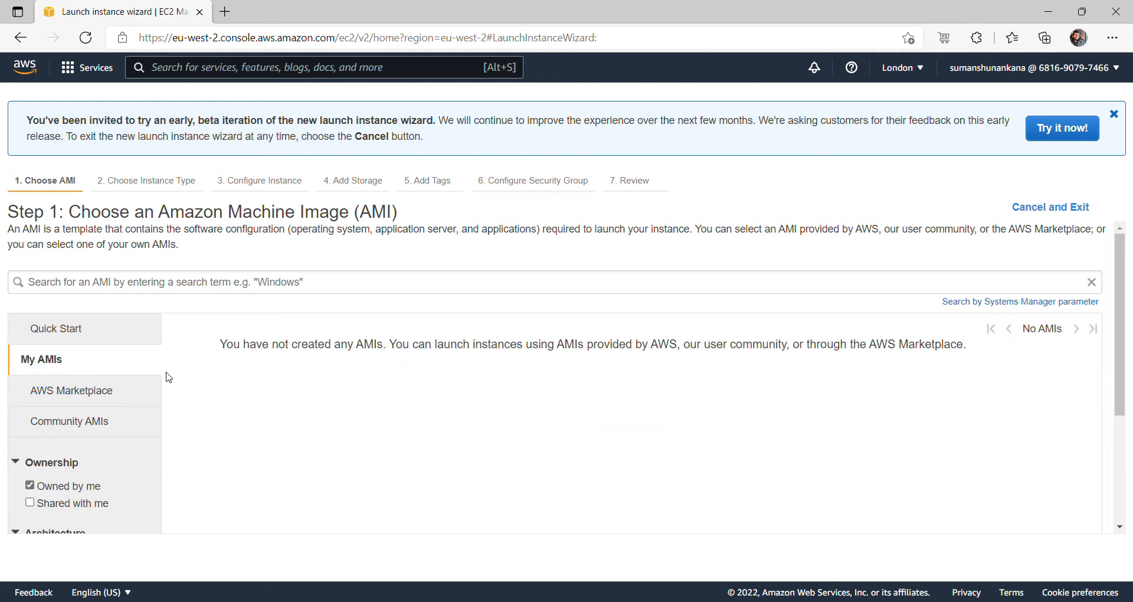
pyautogui.click(95, 390)
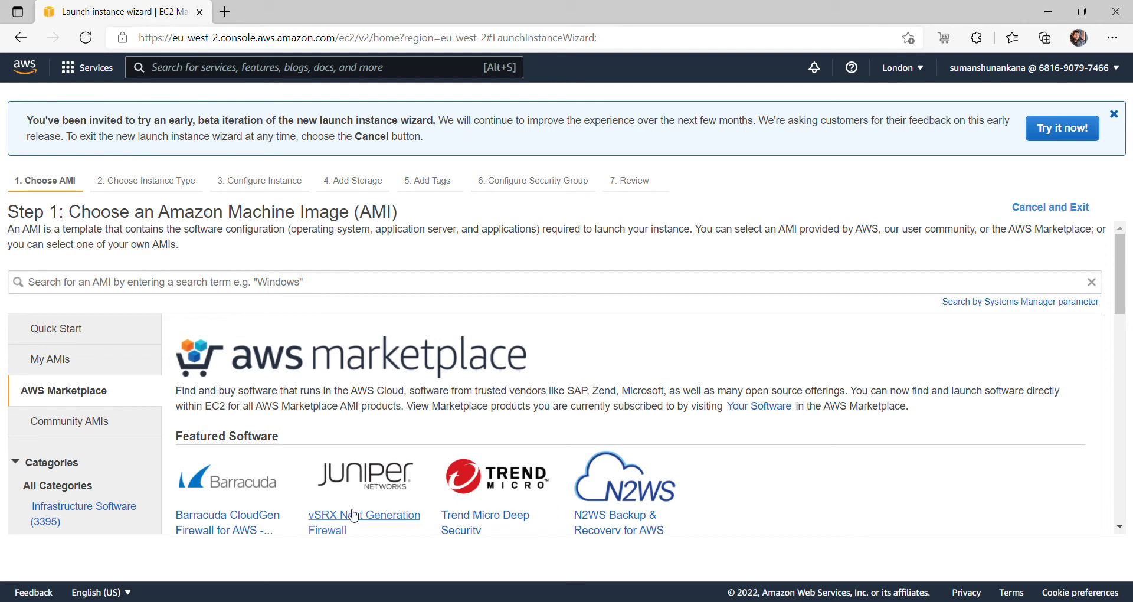
pyautogui.click(92, 430)
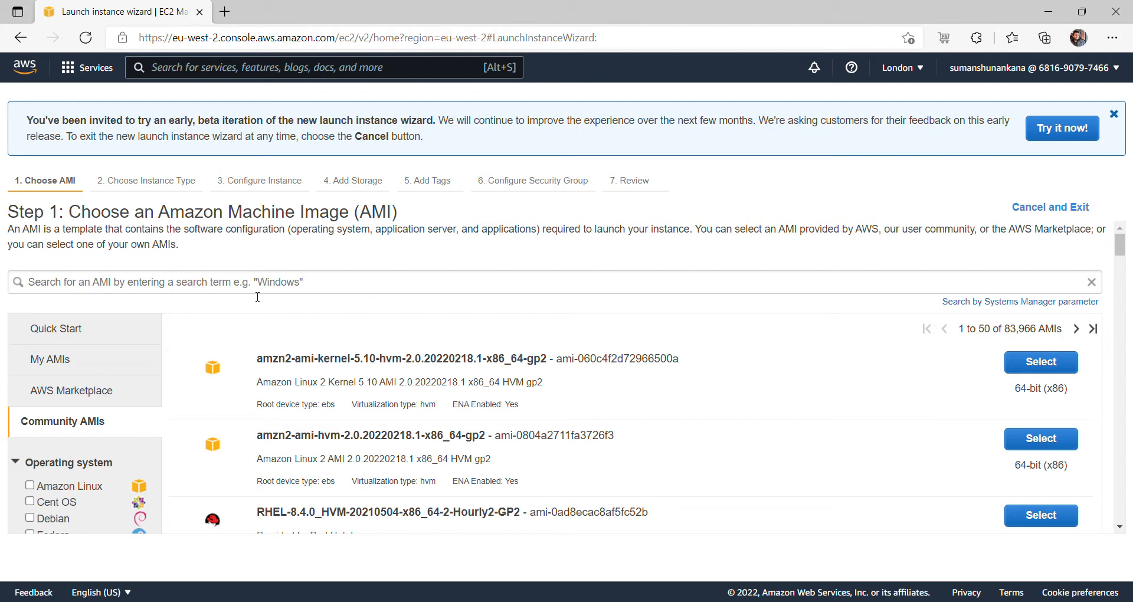
pyautogui.click(59, 327)
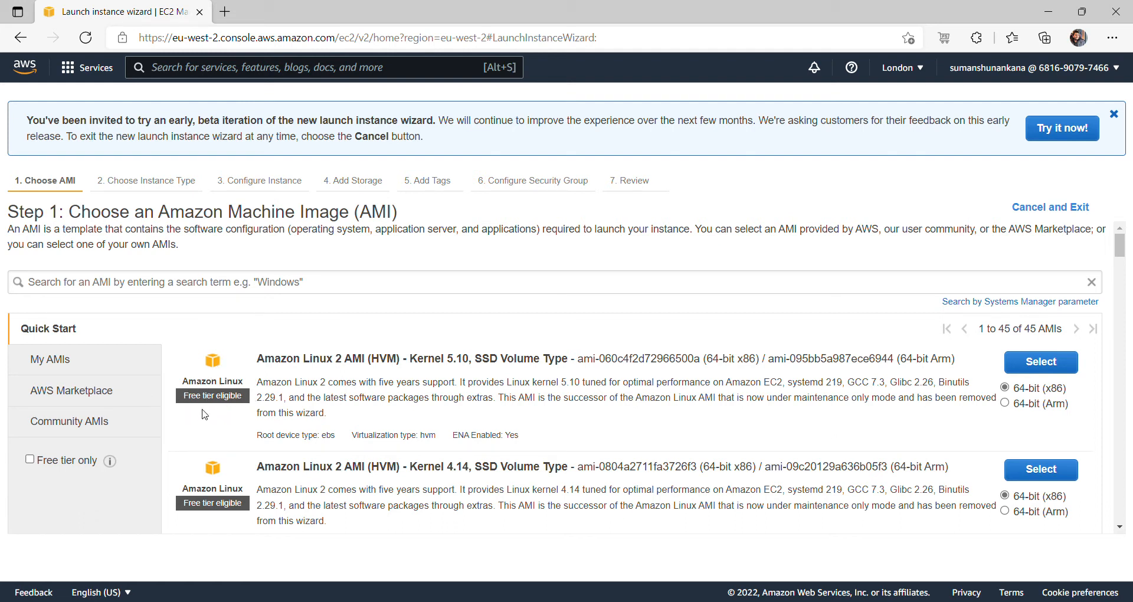
pyautogui.scroll(-4, 204, 414)
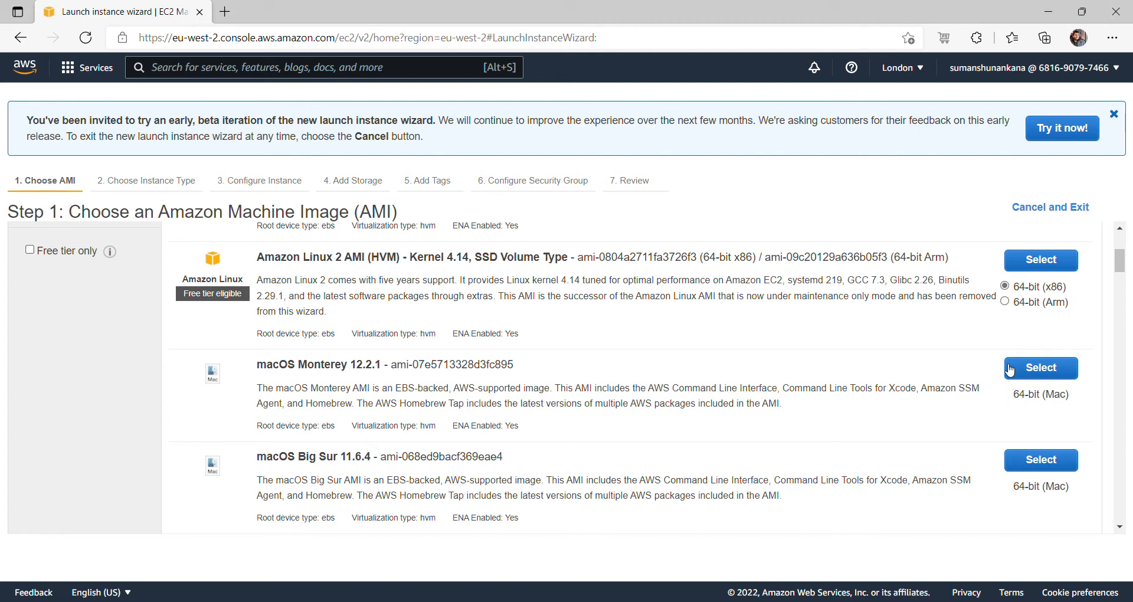
pyautogui.scroll(-5, 229, 420)
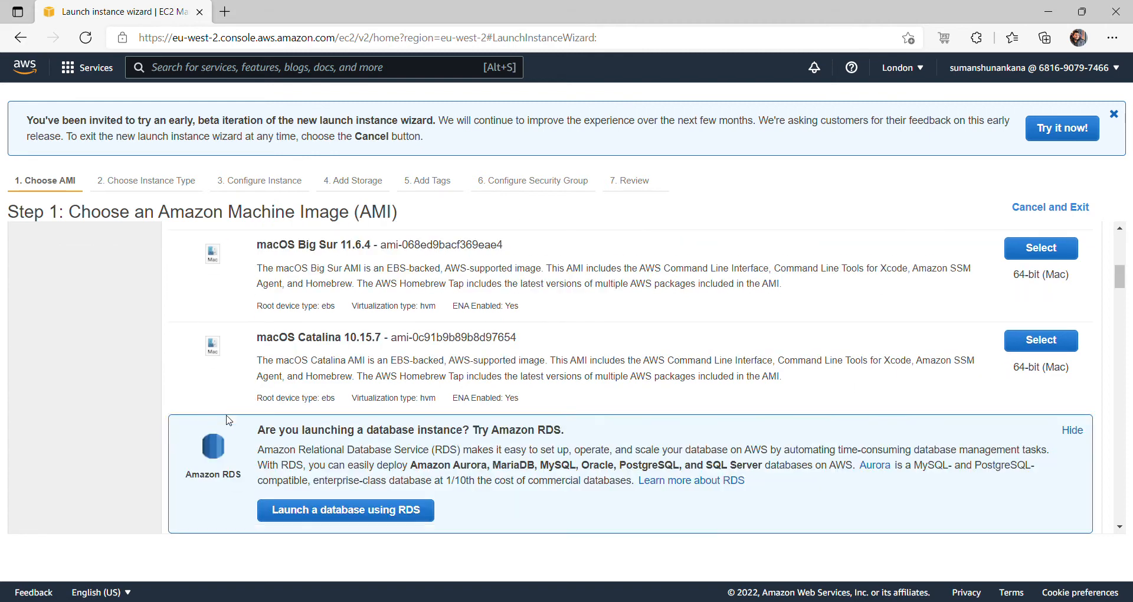
pyautogui.scroll(-5, 229, 420)
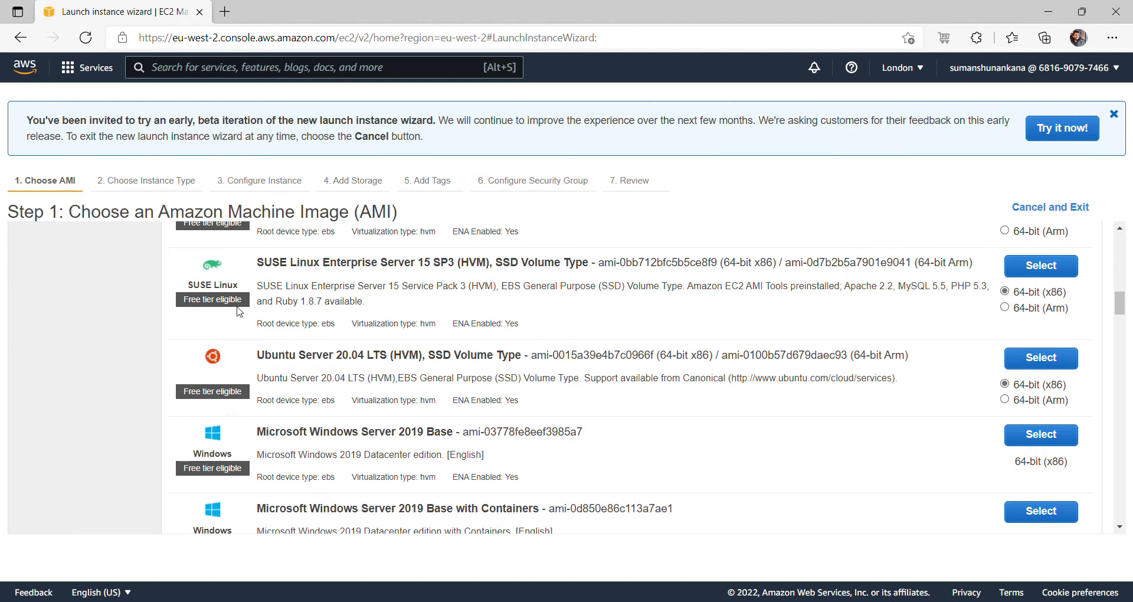
pyautogui.scroll(-4, 218, 440)
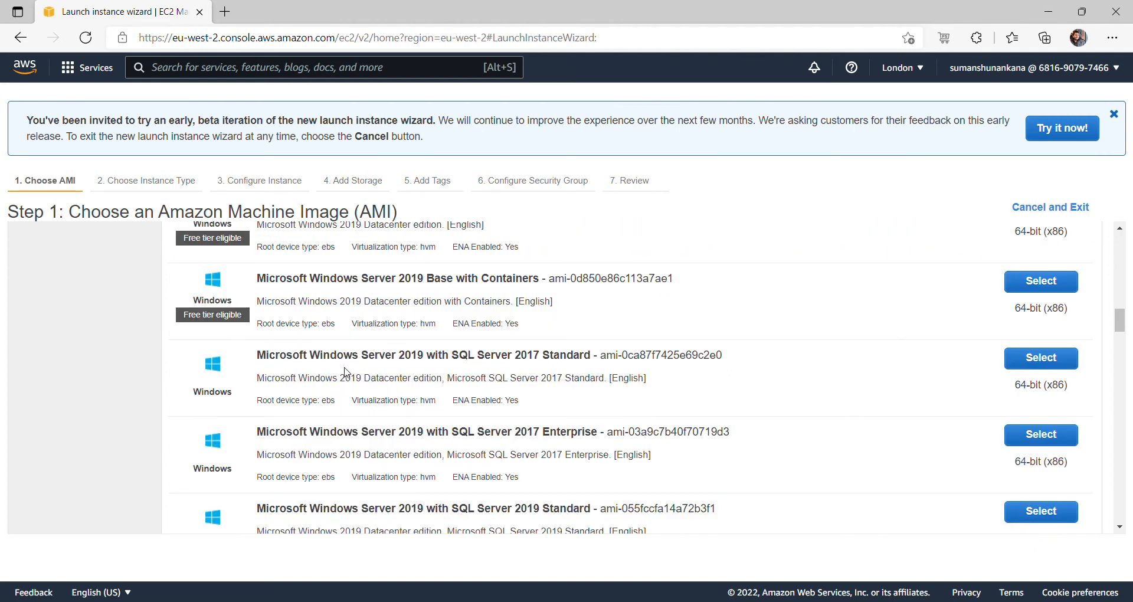
pyautogui.scroll(-4, 406, 373)
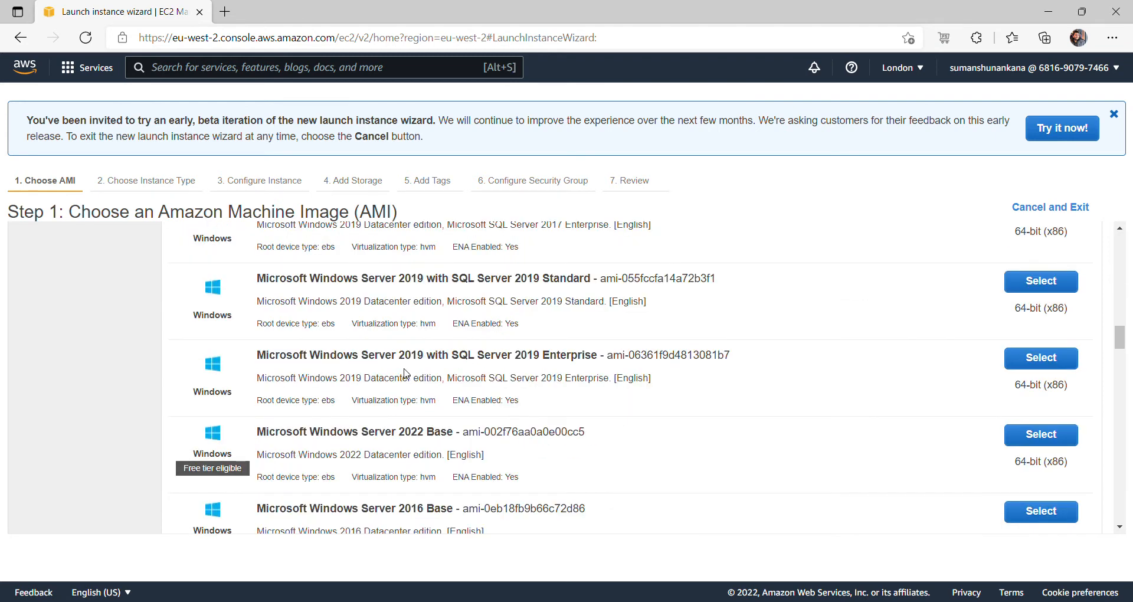
pyautogui.scroll(15, 406, 373)
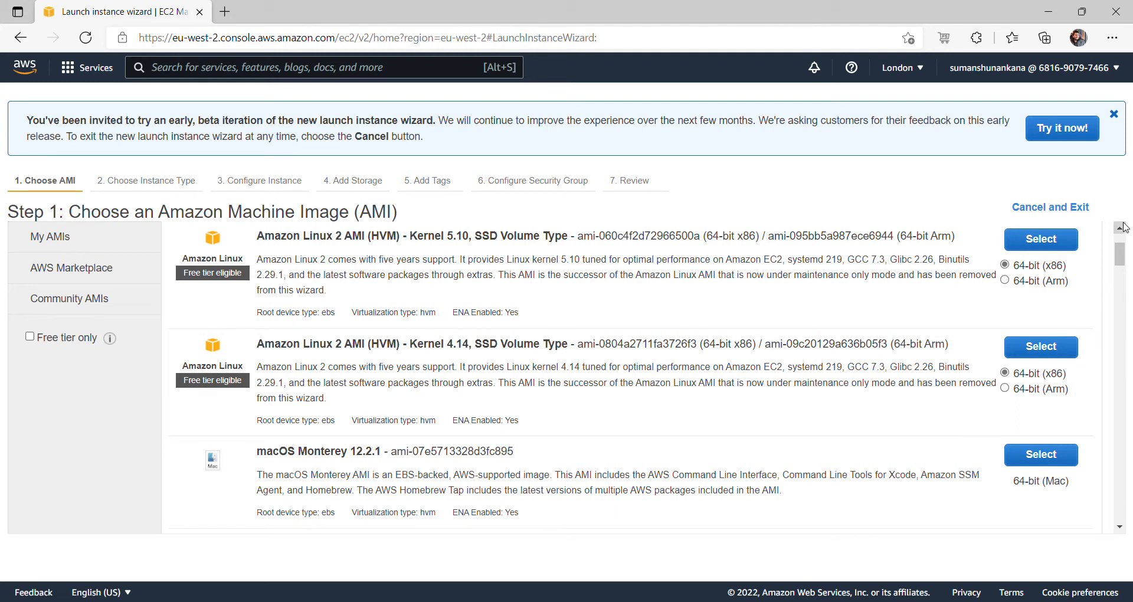
pyautogui.scroll(2, 1123, 227)
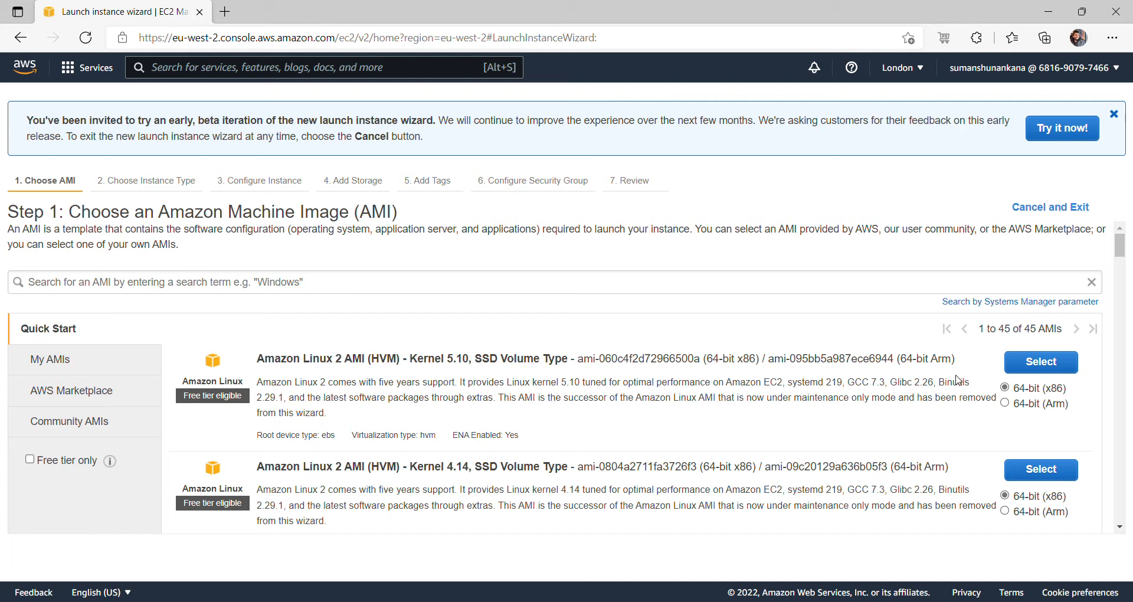
# Select the Amazon Linux 2 AMI and keep the t2.micro type for Configure Instance Details
pyautogui.click(1050, 365)
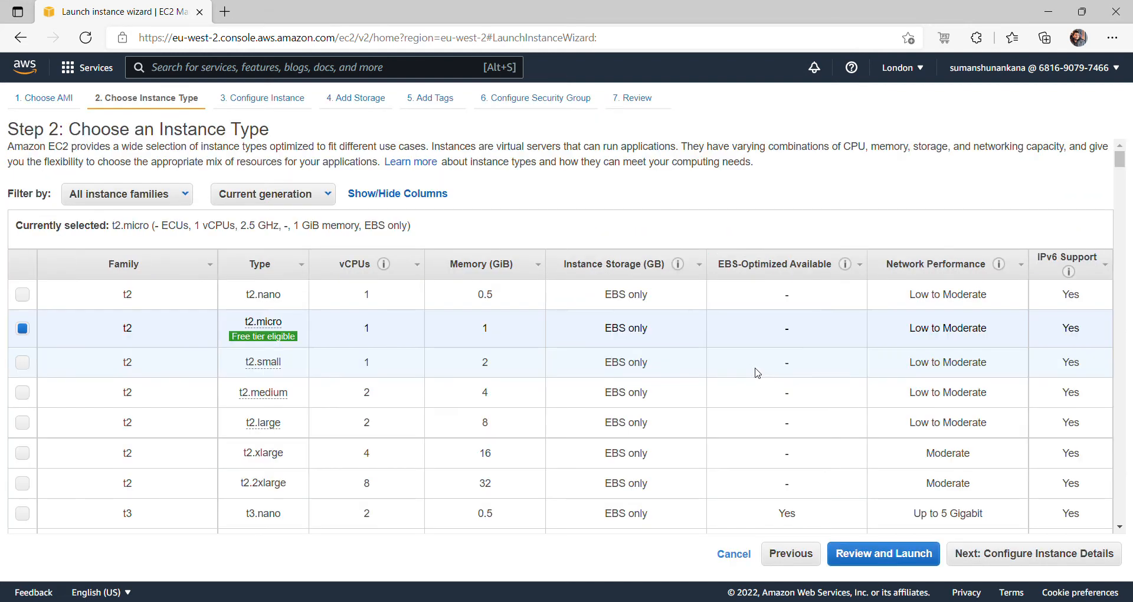
pyautogui.moveTo(319, 337)
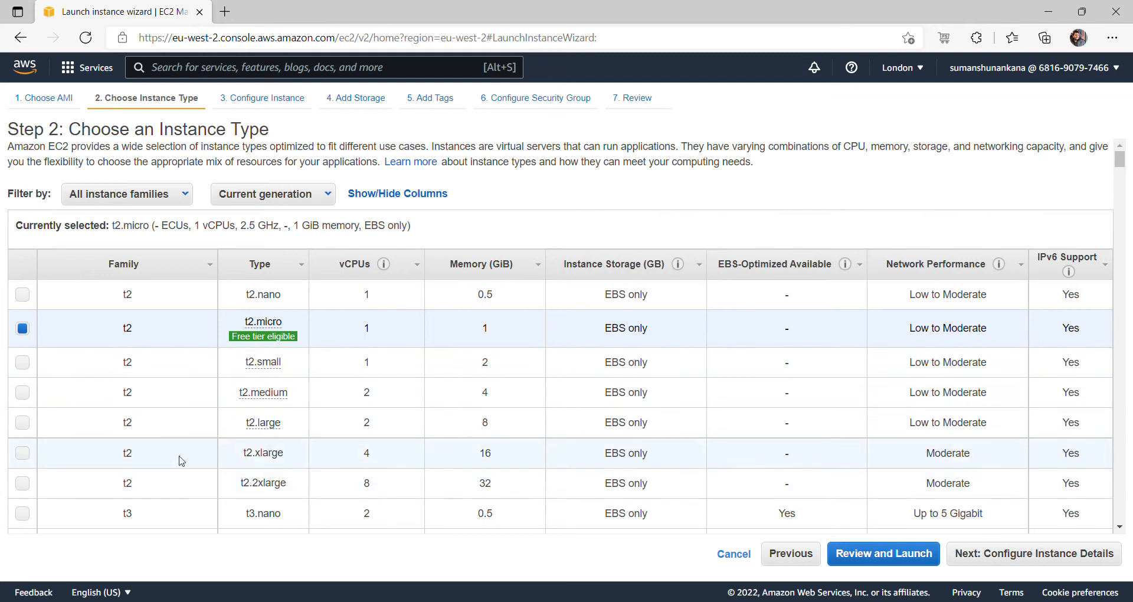
pyautogui.click(165, 195)
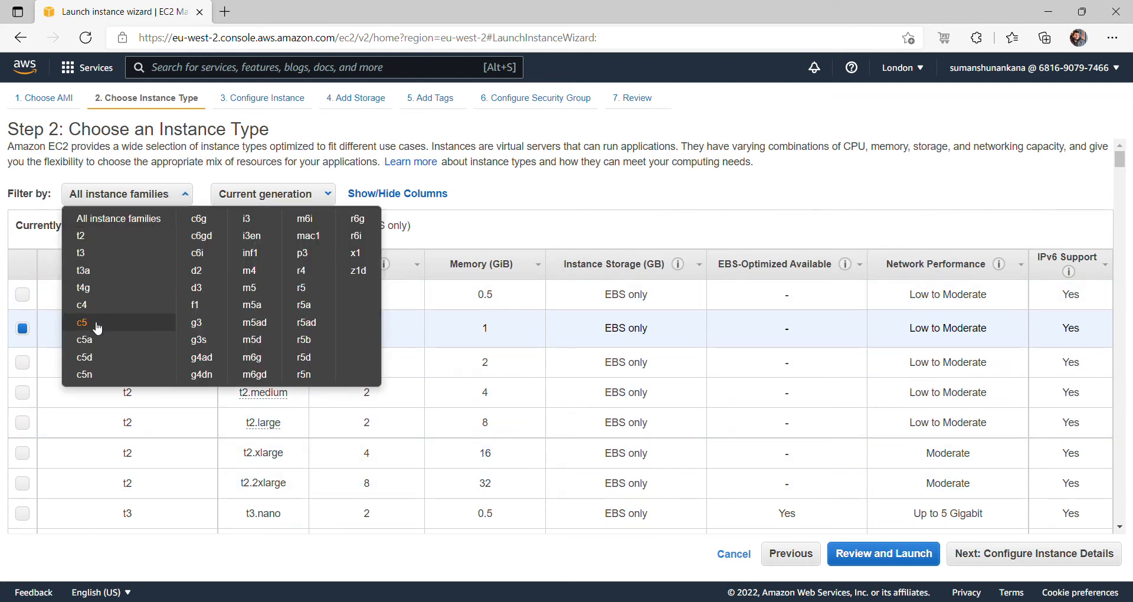
pyautogui.click(161, 216)
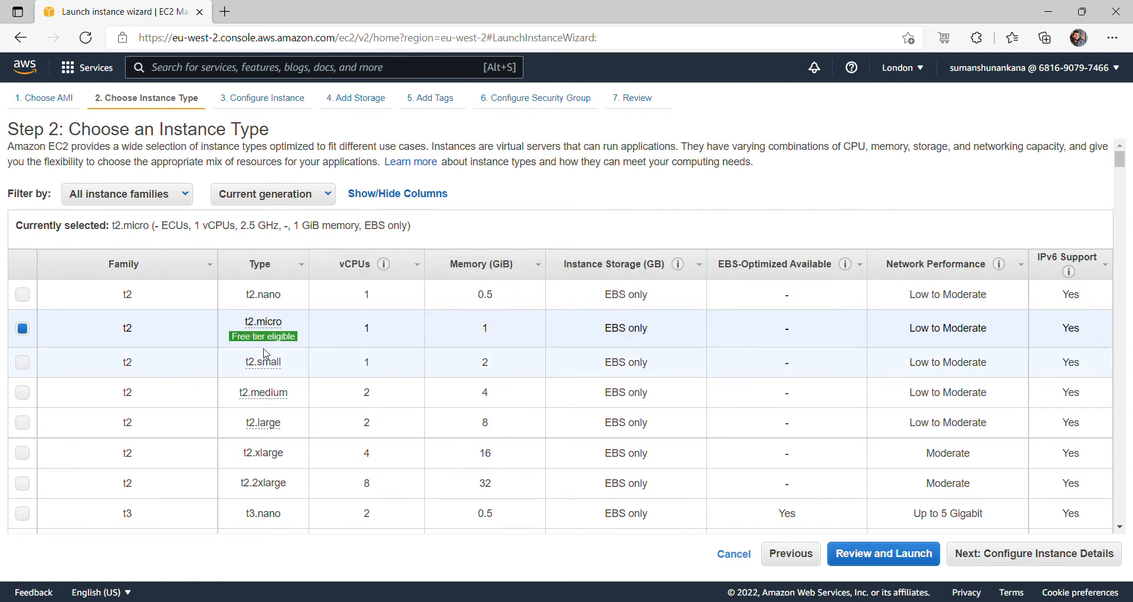
pyautogui.moveTo(231, 340)
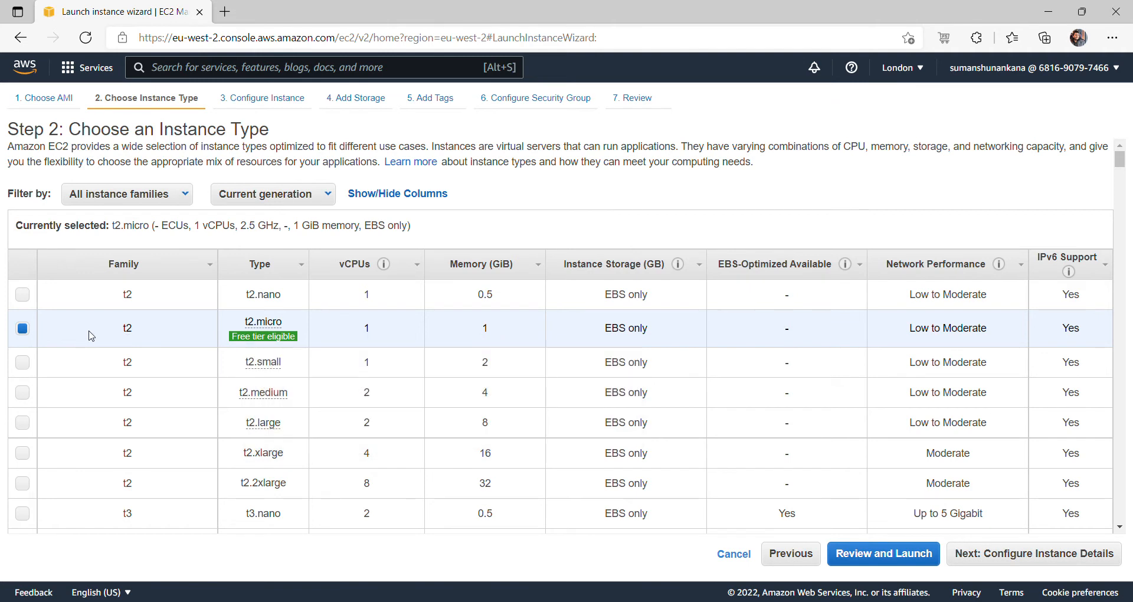
pyautogui.click(1036, 563)
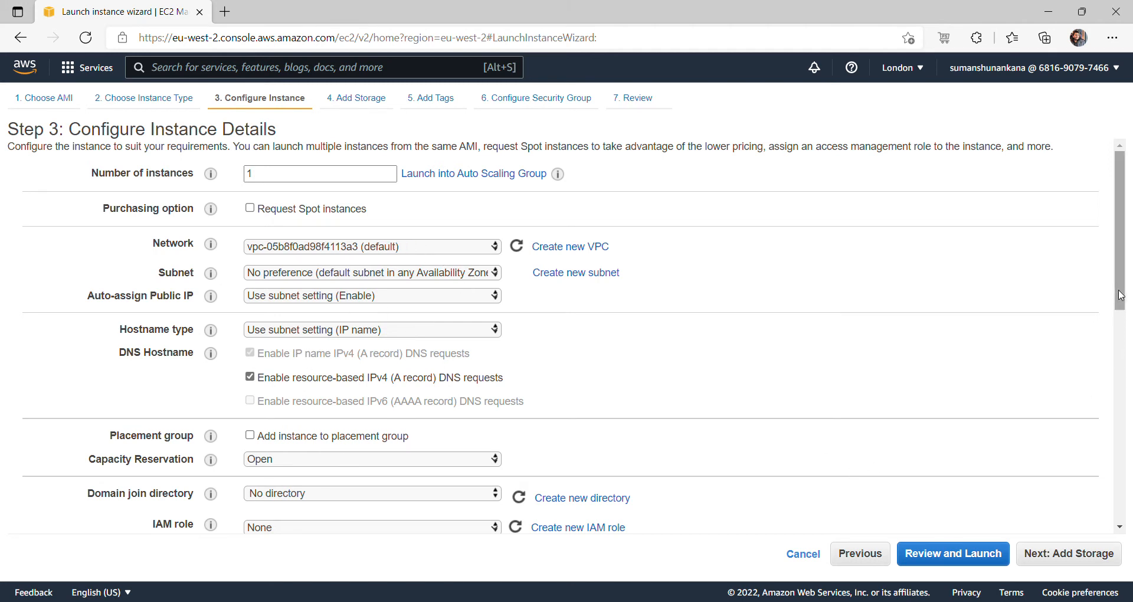
# Scroll to Advanced Details and enlarge the User data text box
pyautogui.moveTo(1120, 295); pyautogui.dragTo(1130, 511)
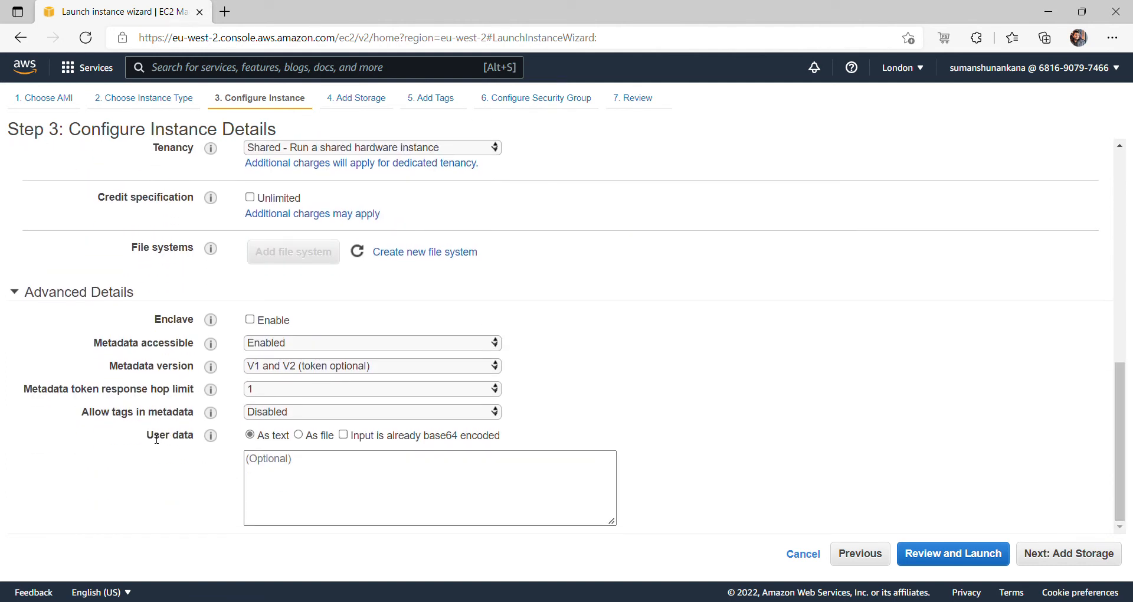
pyautogui.moveTo(149, 437); pyautogui.dragTo(196, 441)
pyautogui.click(302, 477)
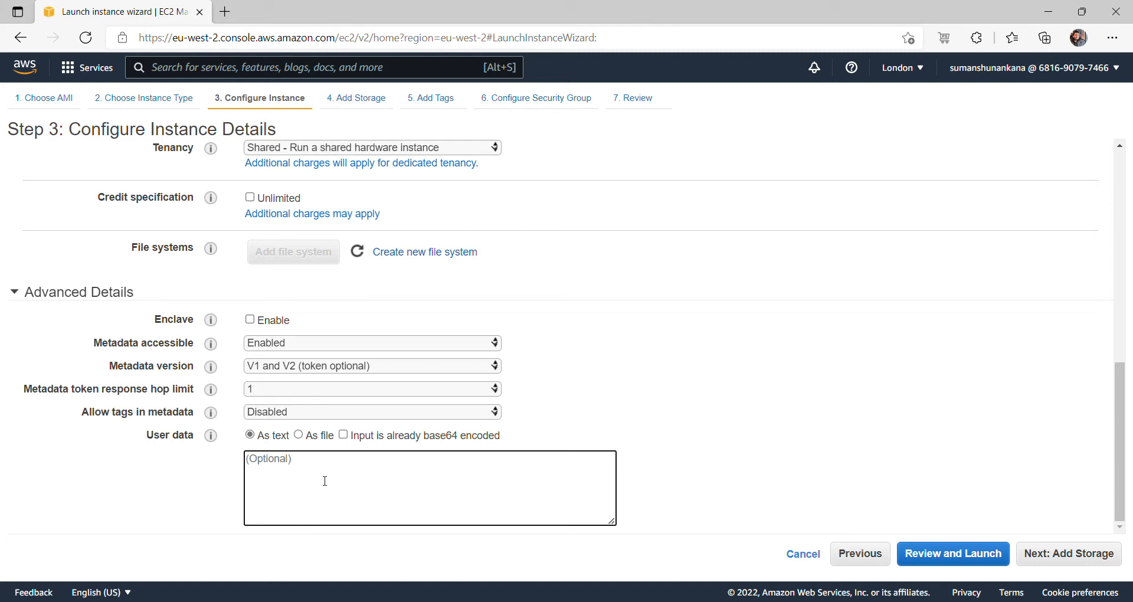
pyautogui.moveTo(615, 525)
pyautogui.mouseDown()
pyautogui.moveTo(635, 566)
pyautogui.moveTo(624, 524)
pyautogui.mouseUp()
# Enter '#!/bin/bash' as the first line and remove the mistaken 'sudo apt-get' text
pyautogui.write('#')
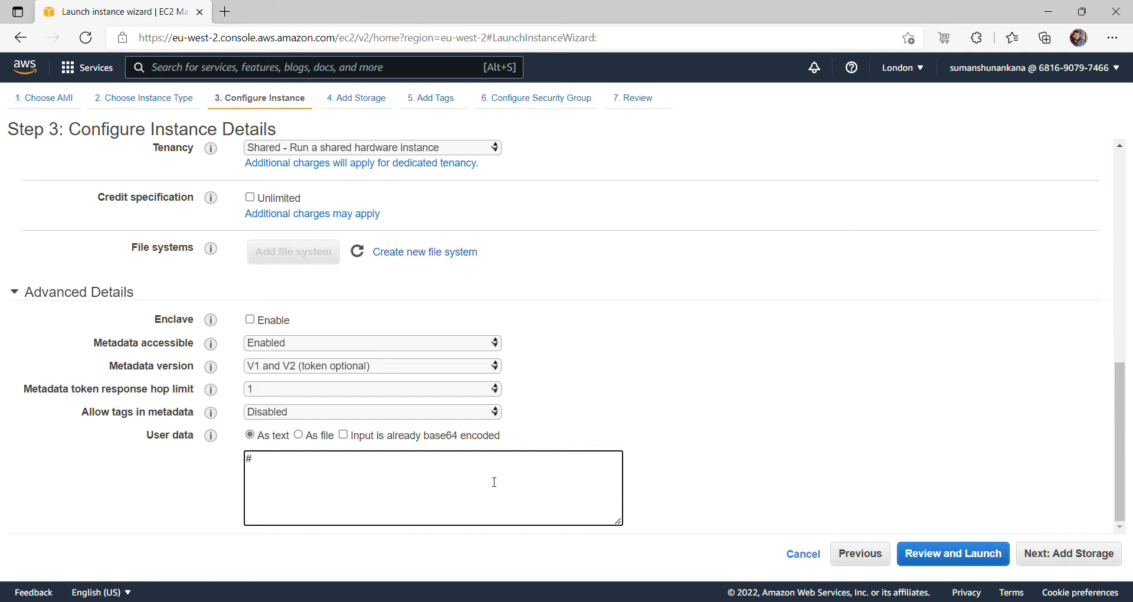
pyautogui.write('!')
pyautogui.write('/bin/ba')
pyautogui.write('sh')
pyautogui.write('a')
pyautogui.press('BackSpace')
pyautogui.write('sudo apt-get')
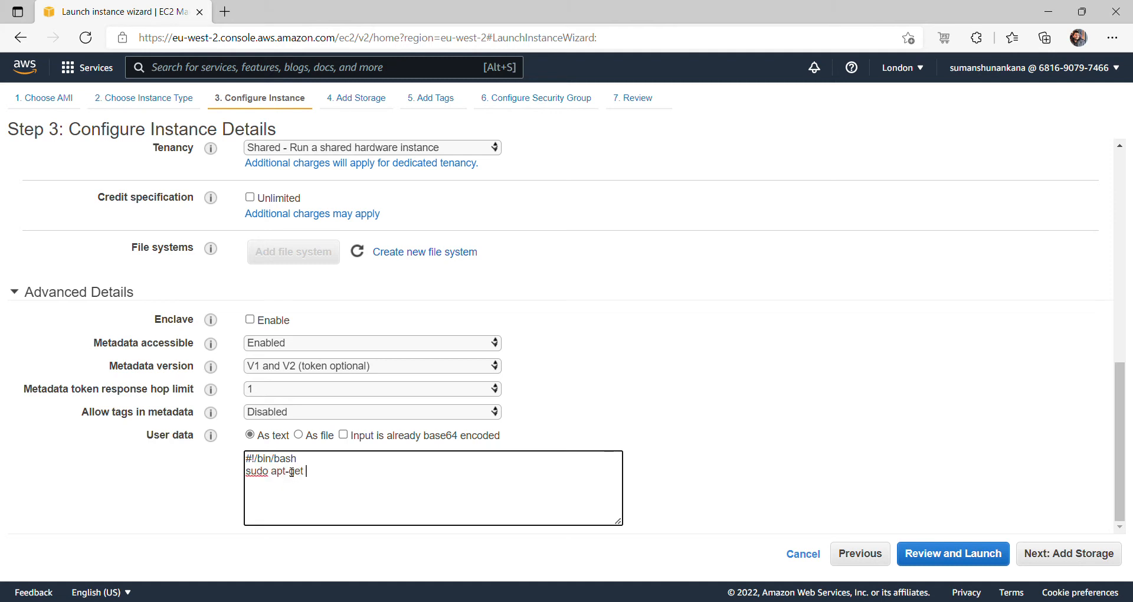
pyautogui.moveTo(288, 471); pyautogui.dragTo(270, 470)
pyautogui.click(305, 478)
pyautogui.moveTo(321, 476); pyautogui.dragTo(250, 481)
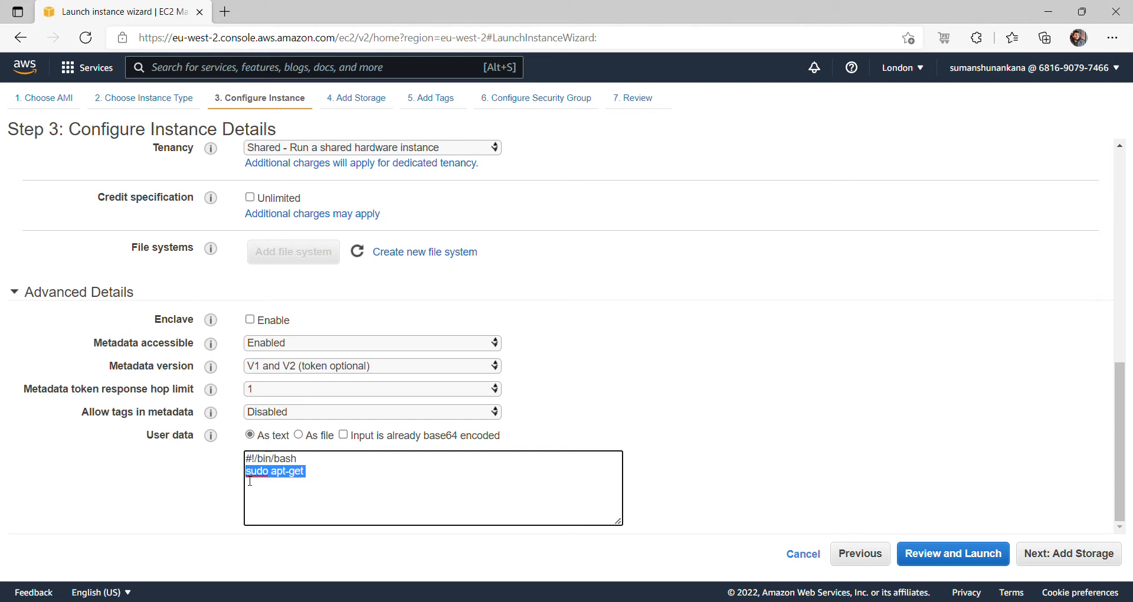
pyautogui.click(323, 489)
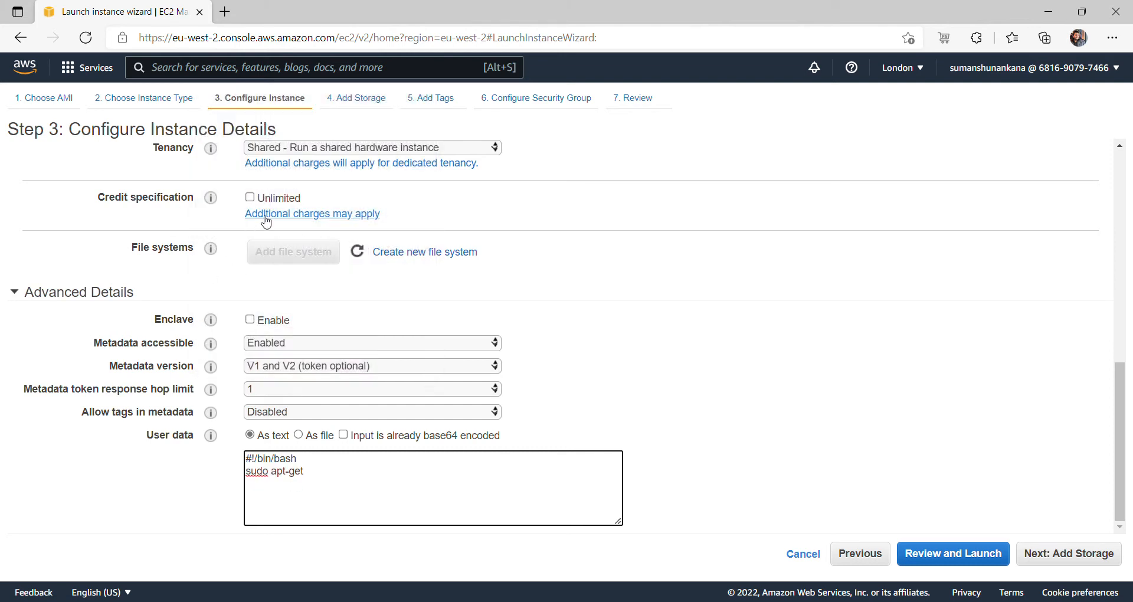
pyautogui.moveTo(304, 472); pyautogui.dragTo(252, 479)
pyautogui.press('BackSpace')
# Add the lines 'yum update -y' and 'yum install httpd' to the user data
pyautogui.write('sud')
pyautogui.press('BackSpace')
pyautogui.press('BackSpace')
pyautogui.press('BackSpace')
pyautogui.write('yum')
pyautogui.write(' update -')
pyautogui.write('y')
pyautogui.write('yum ')
pyautogui.write('install ')
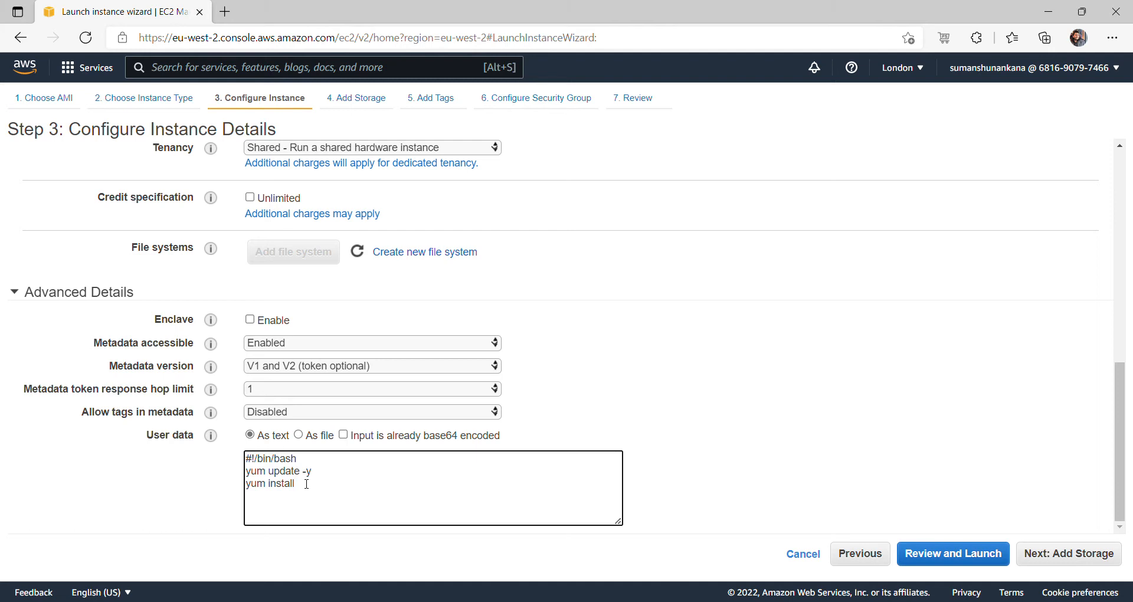
pyautogui.write('httpd')
# Search Bing for 'httpd' in a new tab and review the results
pyautogui.click(225, 12)
pyautogui.write('httpd')
pyautogui.press('Return')
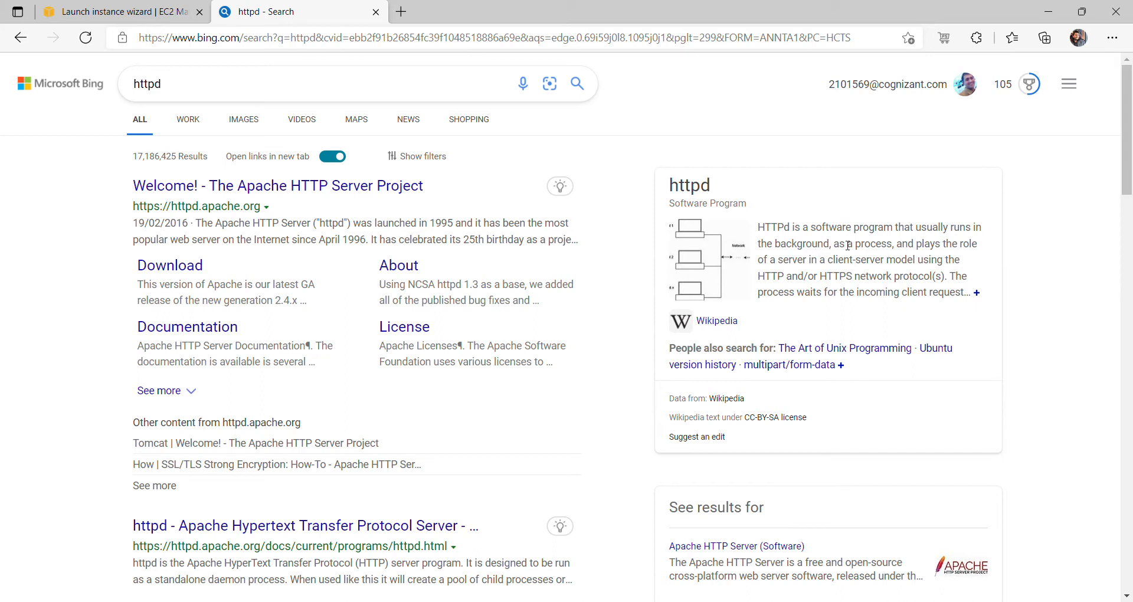
pyautogui.moveTo(710, 187); pyautogui.dragTo(702, 188)
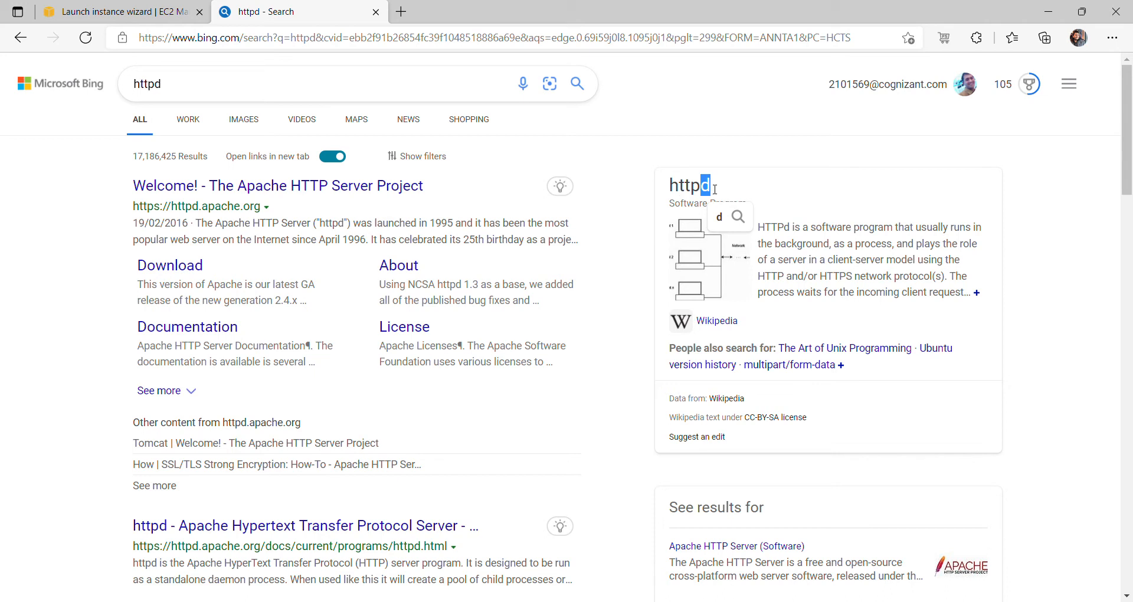
pyautogui.click(715, 187)
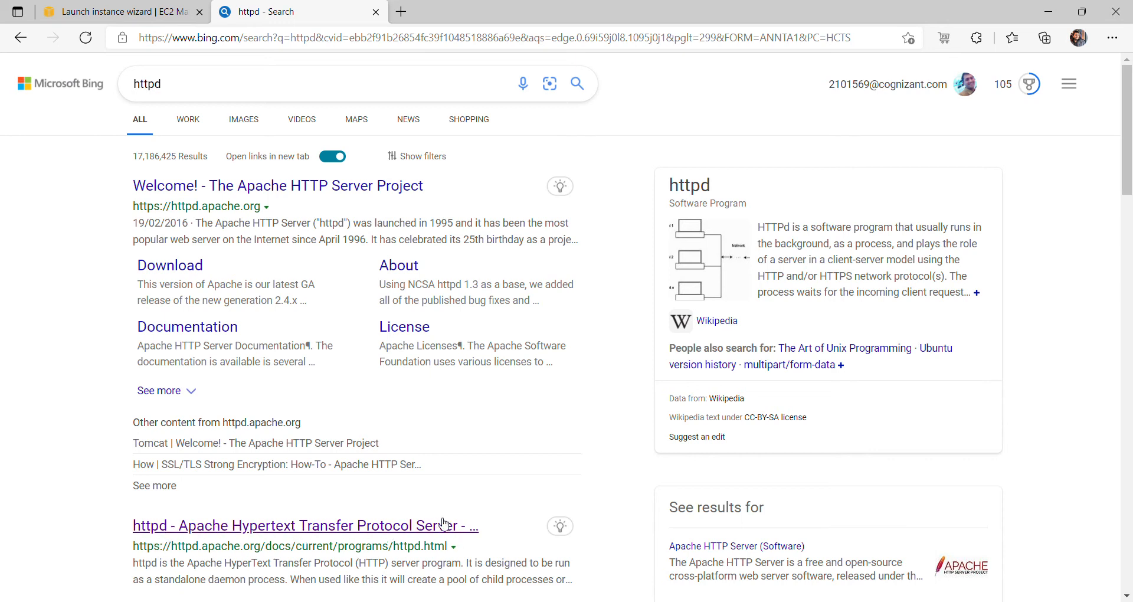
# Check suggestions for 'apt get install apa' and 'yum install htt', then return to the launch wizard
pyautogui.click(364, 95)
pyautogui.hotkey('ctrl', 'a')
pyautogui.write('apt get install apa')
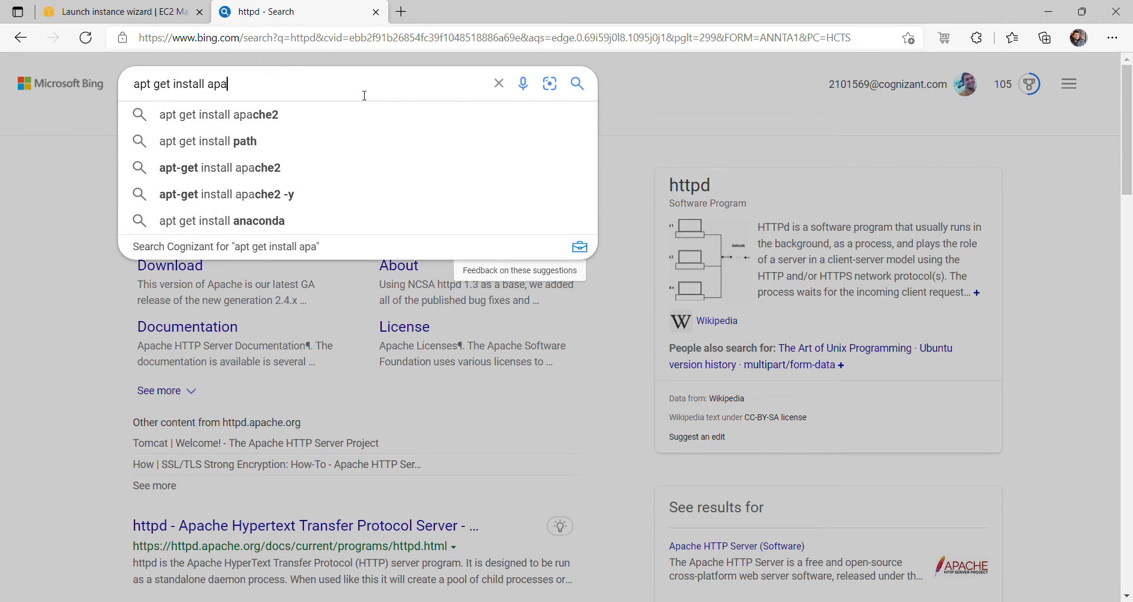
pyautogui.hotkey('ctrl', 'a')
pyautogui.press('BackSpace')
pyautogui.write('yum instal')
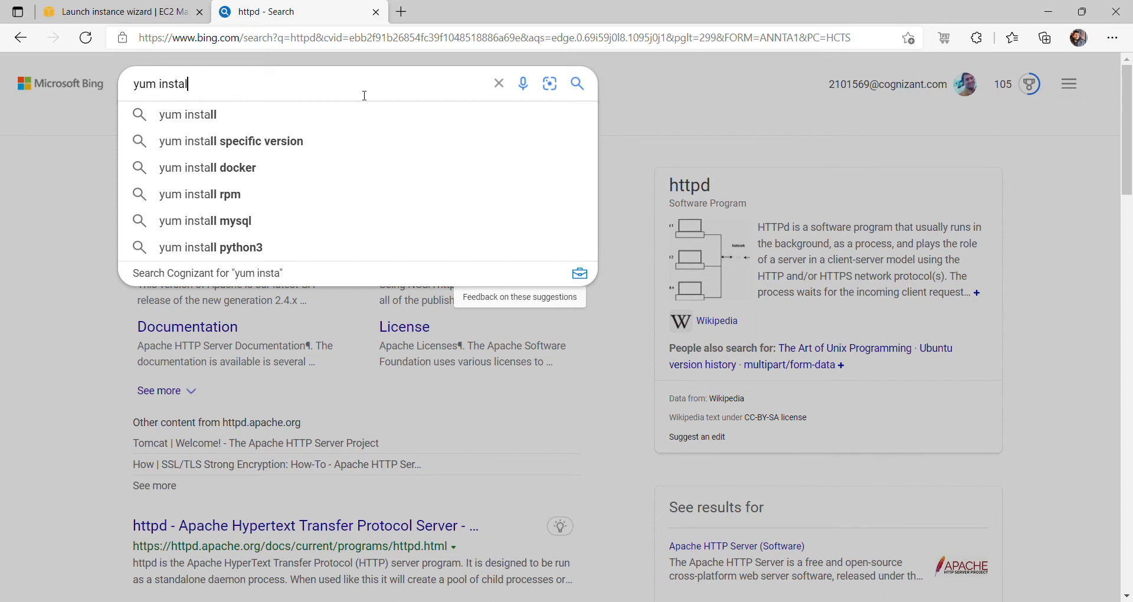
pyautogui.write('l htt')
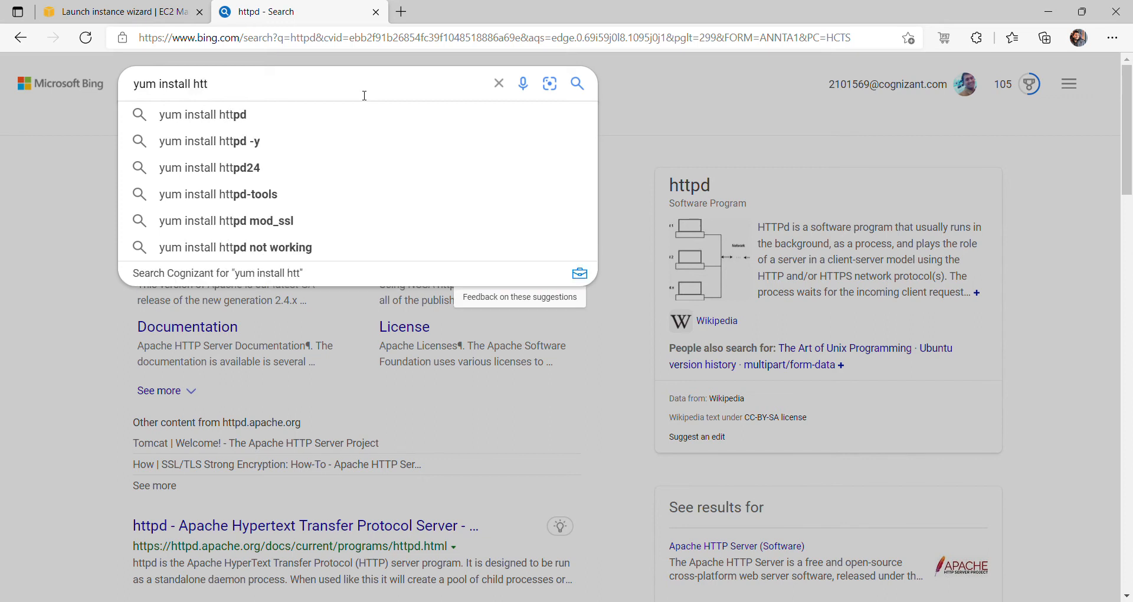
pyautogui.hotkey('ctrl', 'a')
pyautogui.press('BackSpace')
pyautogui.hotkey('ctrl', 'Tab')
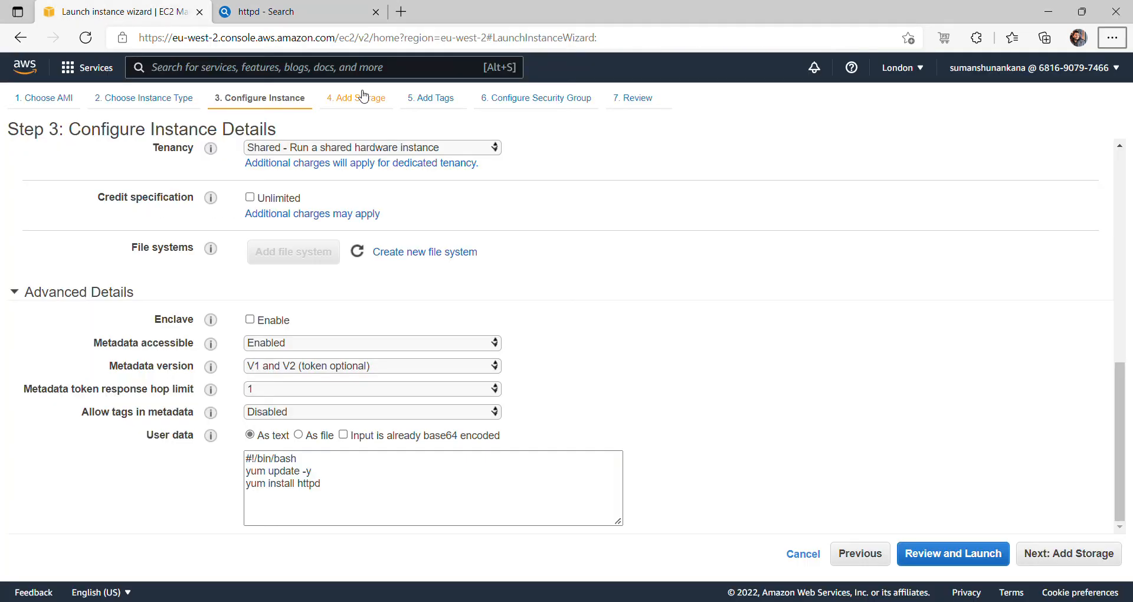
# Add 'systemctl start httpd' and 'systemctl enable httpd' lines to the script, followed by an empty line
pyautogui.click(343, 484)
pyautogui.click(326, 497)
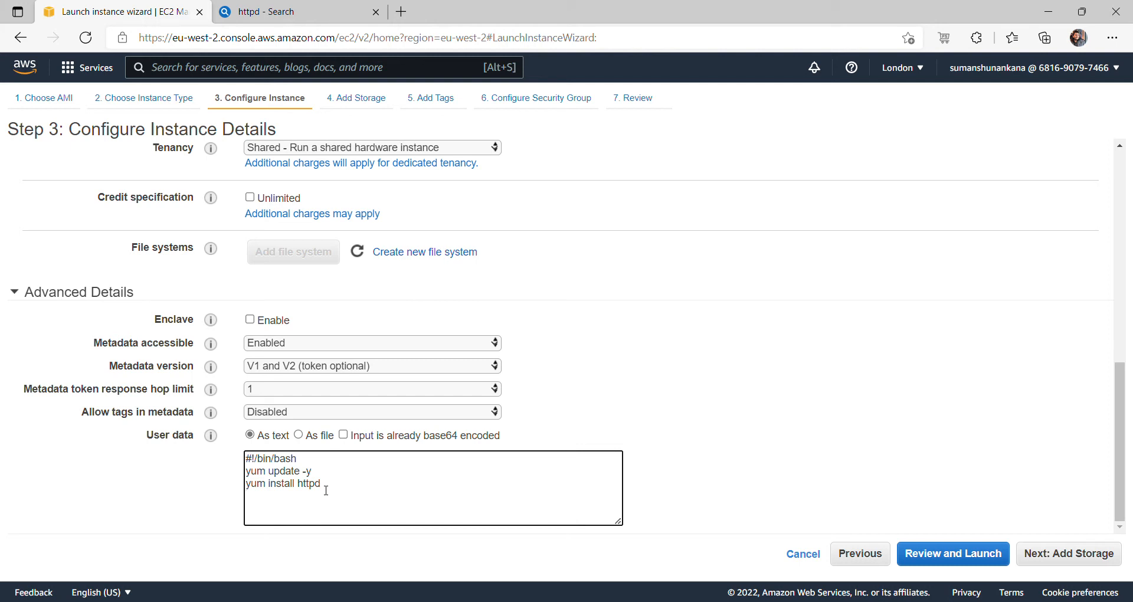
pyautogui.write('syste')
pyautogui.write('mctl ')
pyautogui.write('start httpd ')
pyautogui.write('systemc')
pyautogui.write('tl ena')
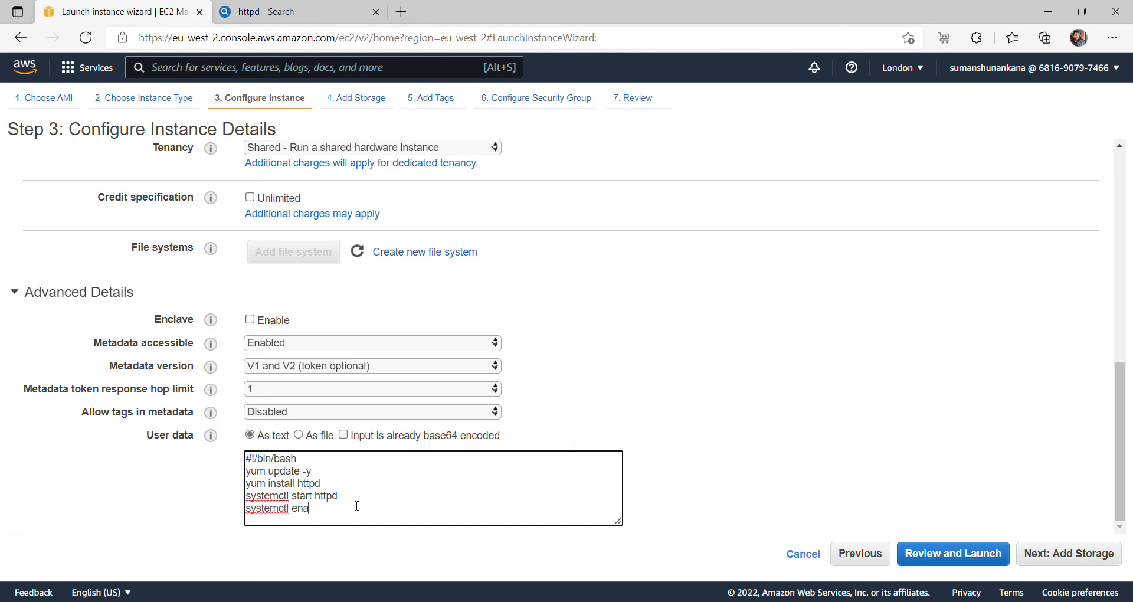
pyautogui.write('ble httpd')
pyautogui.moveTo(352, 509); pyautogui.dragTo(249, 510)
pyautogui.click(393, 507)
pyautogui.moveTo(352, 509); pyautogui.dragTo(246, 511)
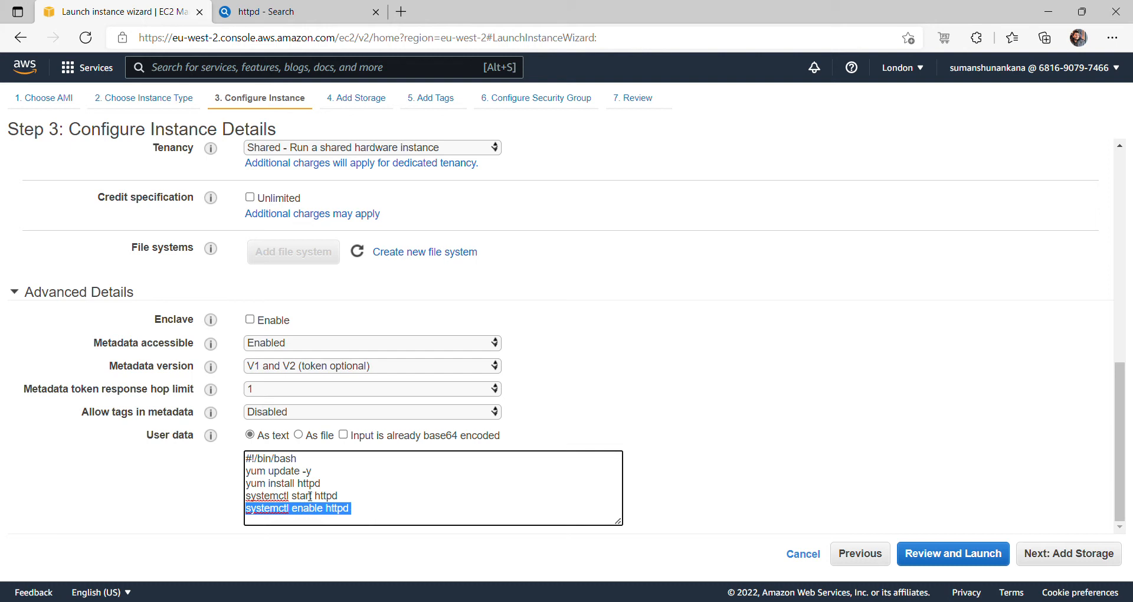
pyautogui.click(373, 502)
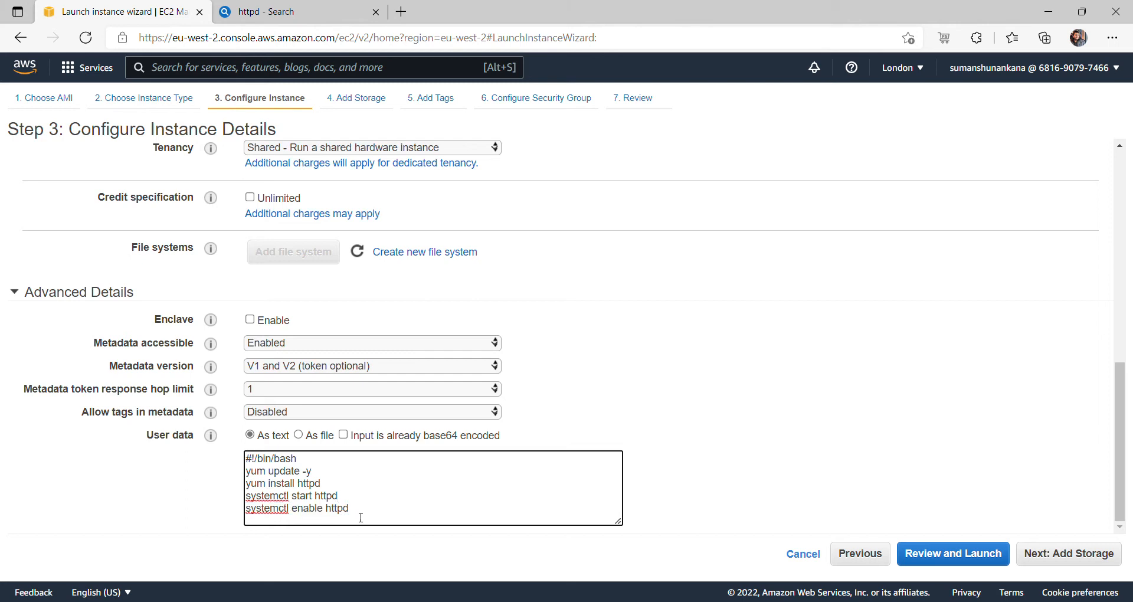
pyautogui.press('Return')
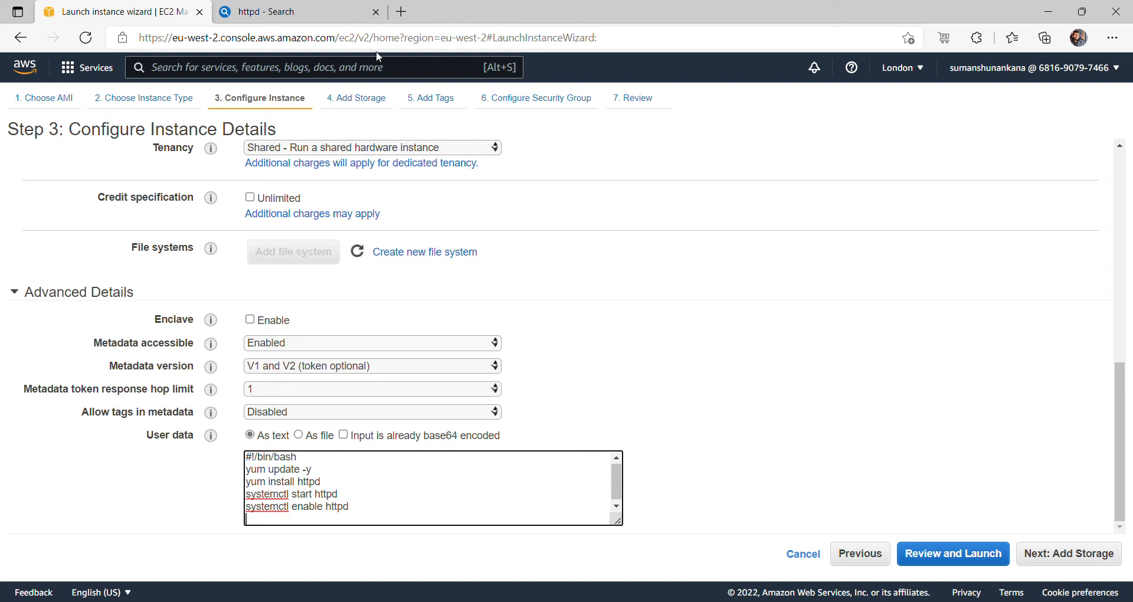
# Search Bing for /var/www/html, confirm it is the default web root, and return to the wizard
pyautogui.click(350, 11)
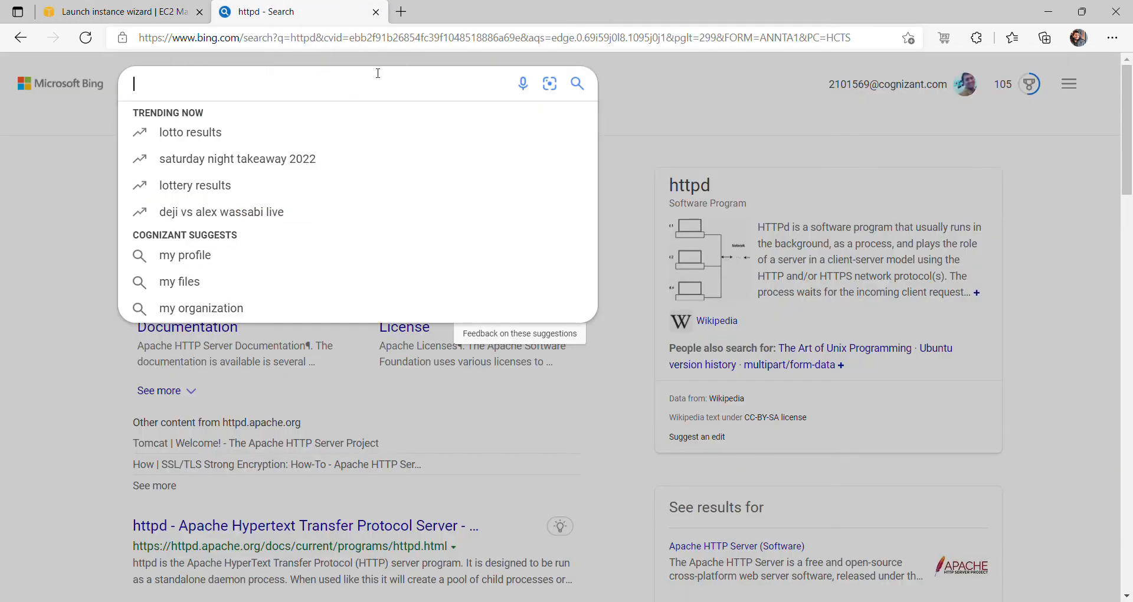
pyautogui.write('/var')
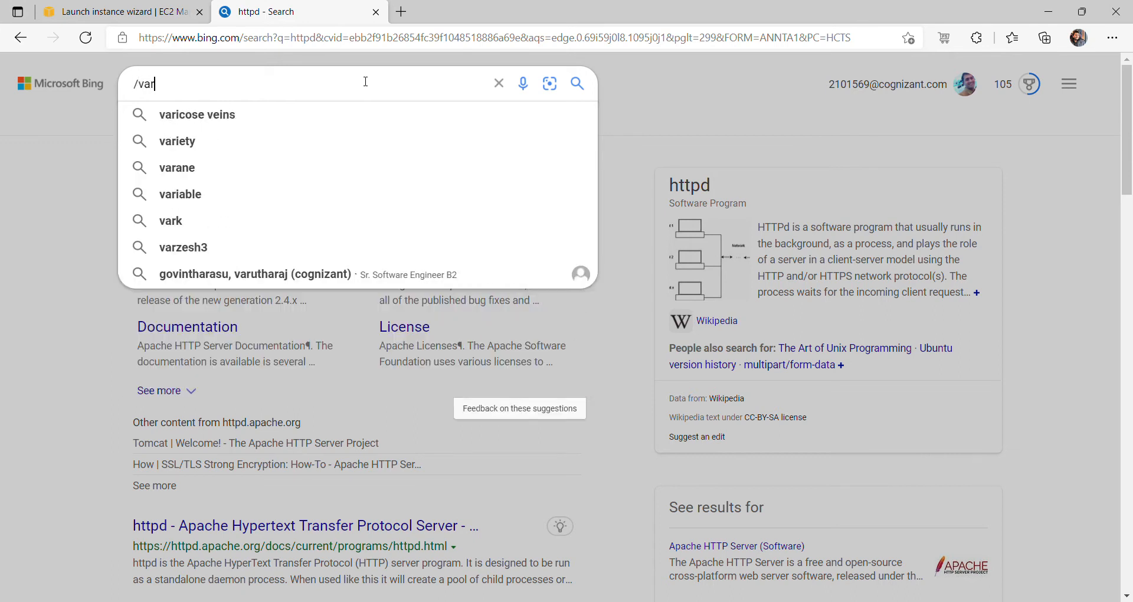
pyautogui.write('/www/')
pyautogui.press('Down')
pyautogui.press('Return')
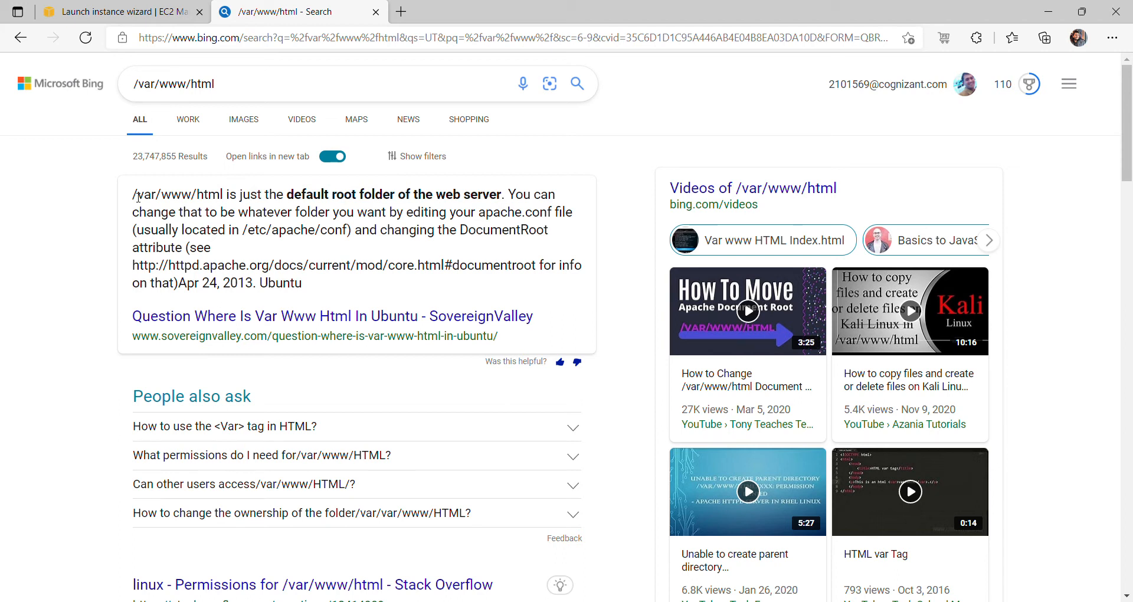
pyautogui.moveTo(132, 196); pyautogui.dragTo(232, 198)
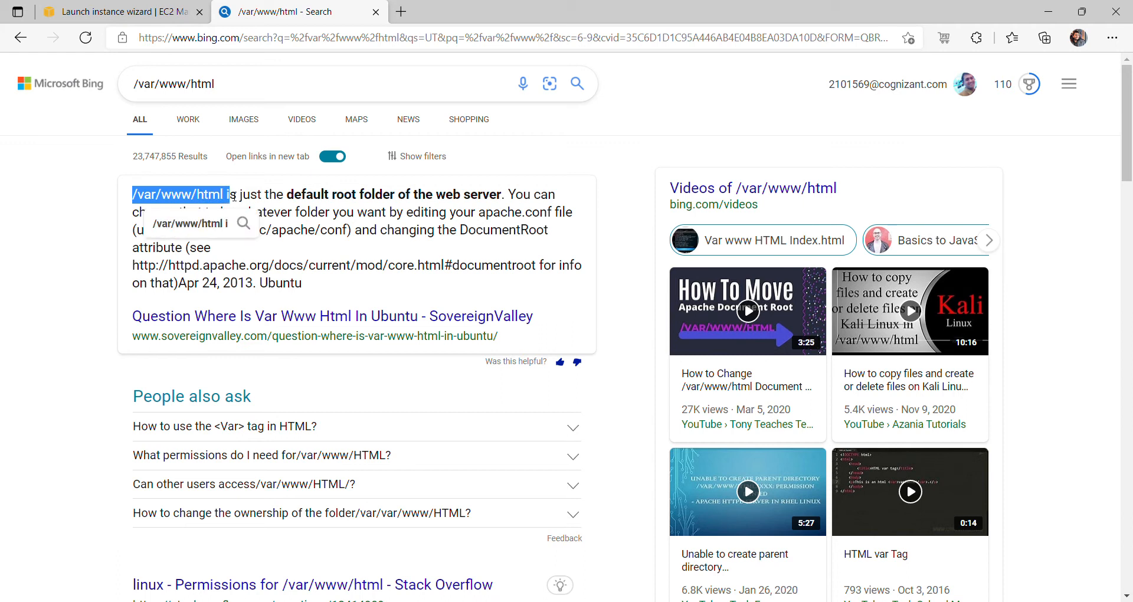
pyautogui.click(166, 197)
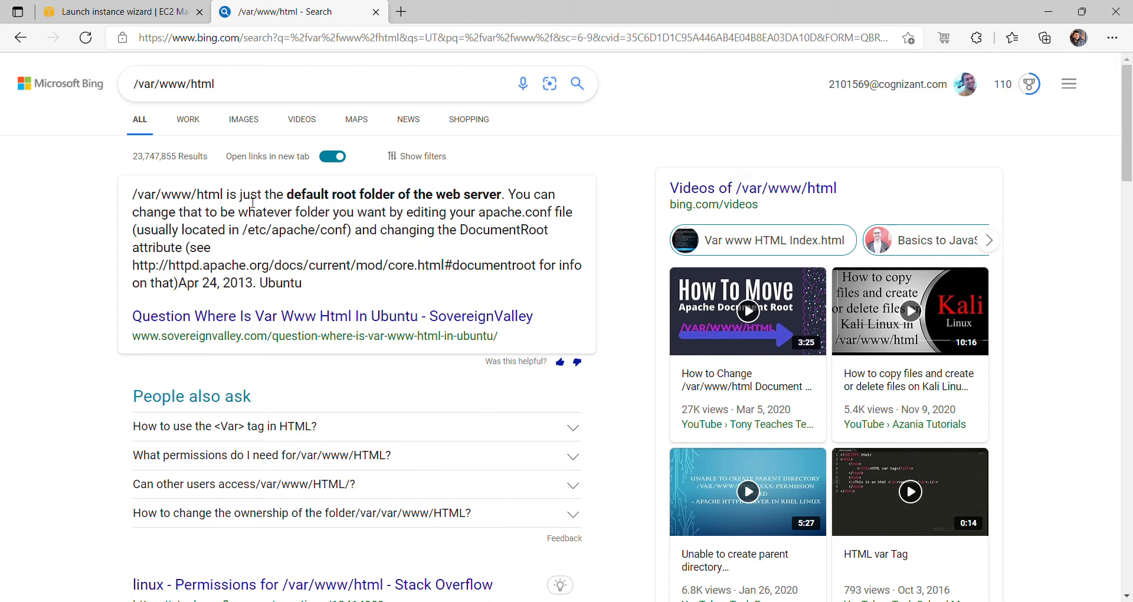
pyautogui.moveTo(220, 196); pyautogui.dragTo(138, 200)
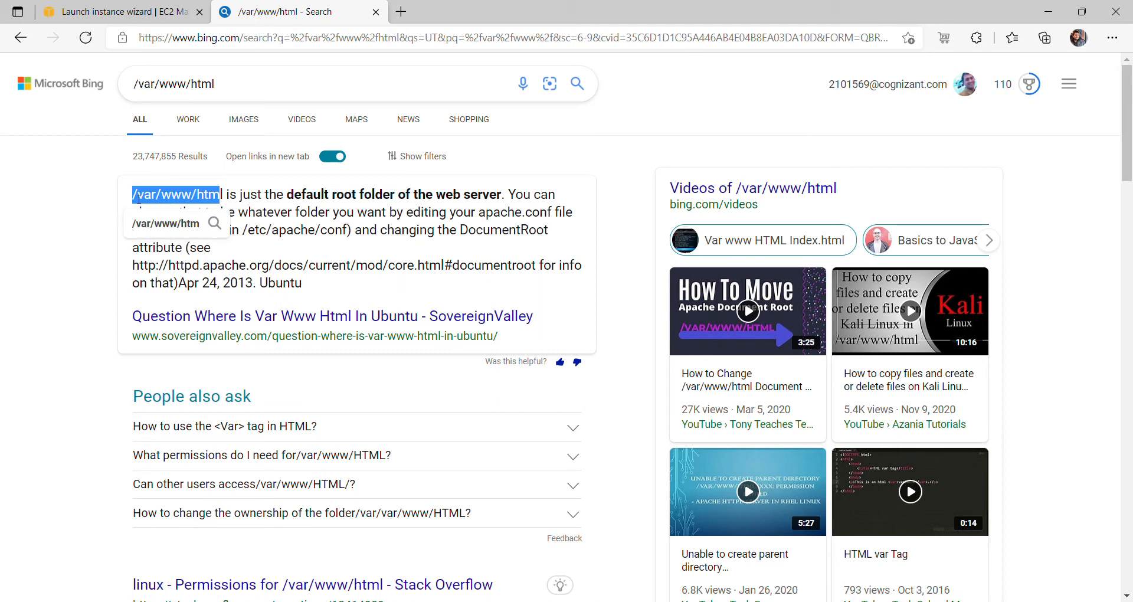
pyautogui.click(227, 199)
pyautogui.moveTo(224, 199); pyautogui.dragTo(131, 200)
pyautogui.click(72, 214)
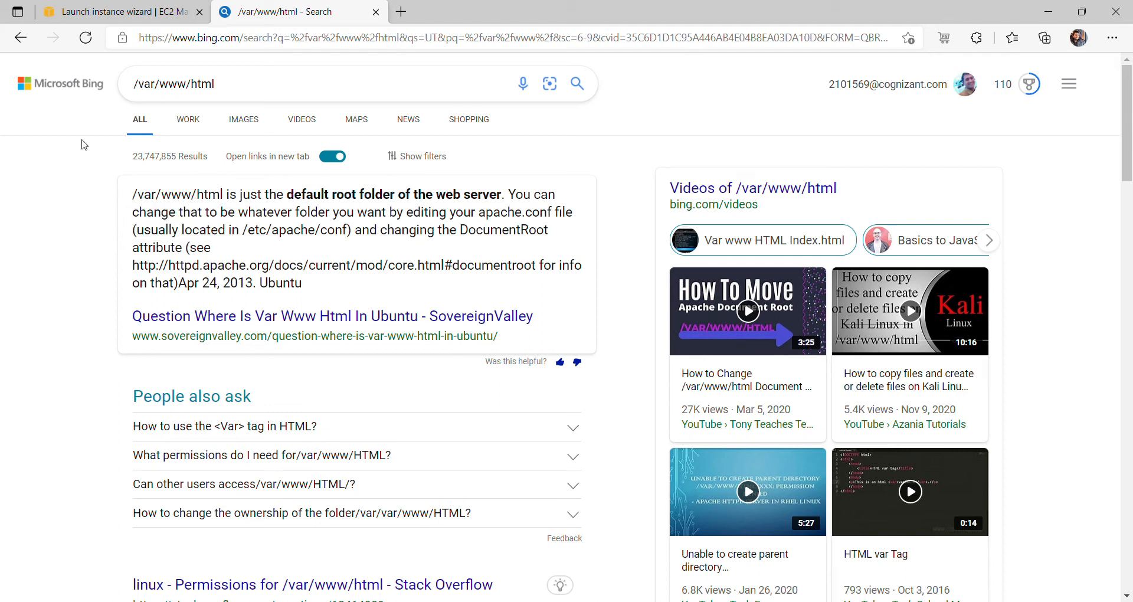
pyautogui.click(108, 11)
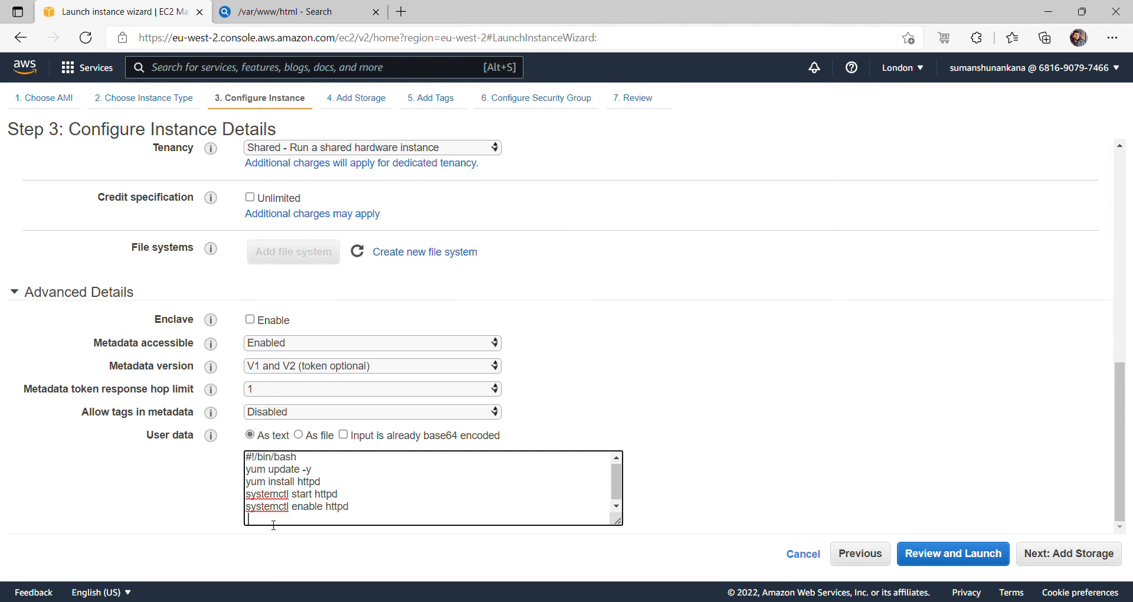
# Add the line echo "<h1> Hello, from $(hostname) </h1>" > /var/www/html/index.html to the user data
pyautogui.press('BackSpace')
pyautogui.write('echo "<h1> Hello, from %')
pyautogui.press('BackSpace')
pyautogui.write('$(hostname)')
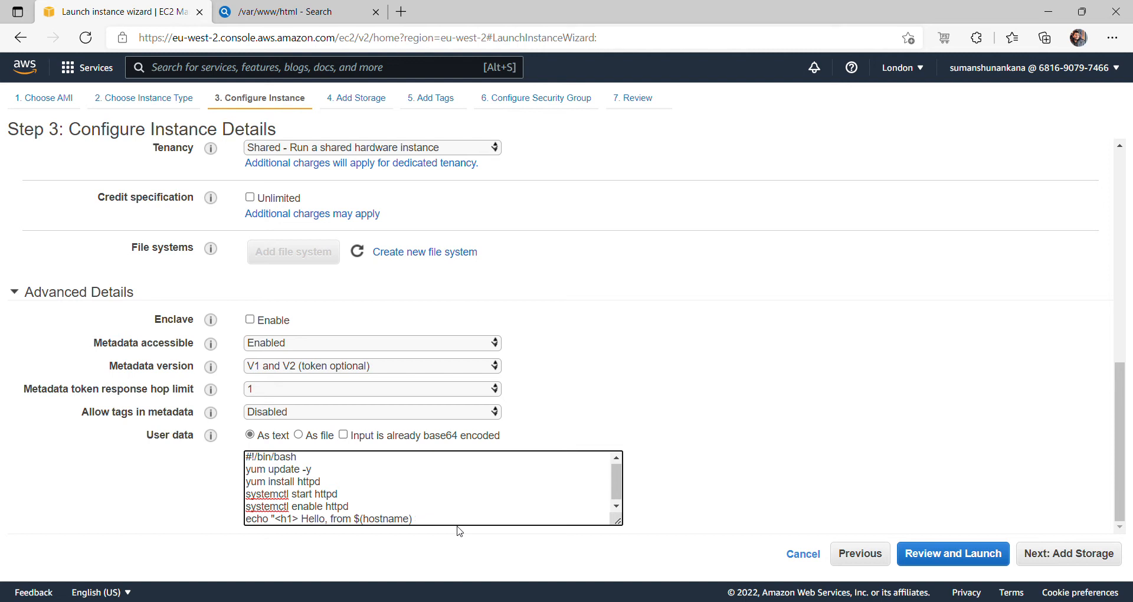
pyautogui.write('</h1>" > /var/www/html/index.ht')
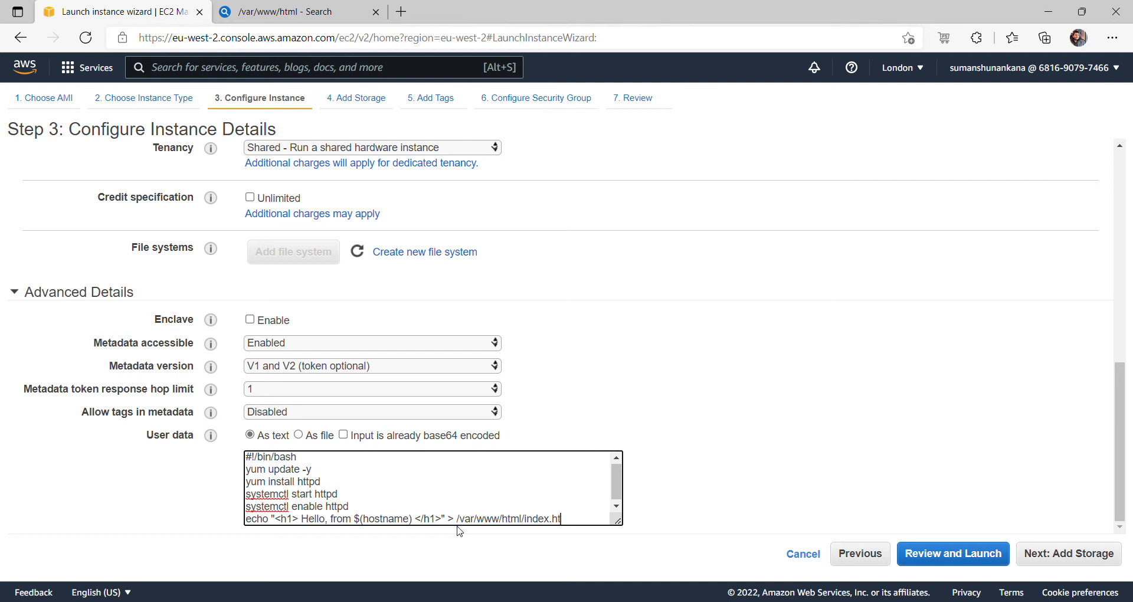
pyautogui.write('ml')
pyautogui.doubleClick(451, 517)
pyautogui.click(566, 518)
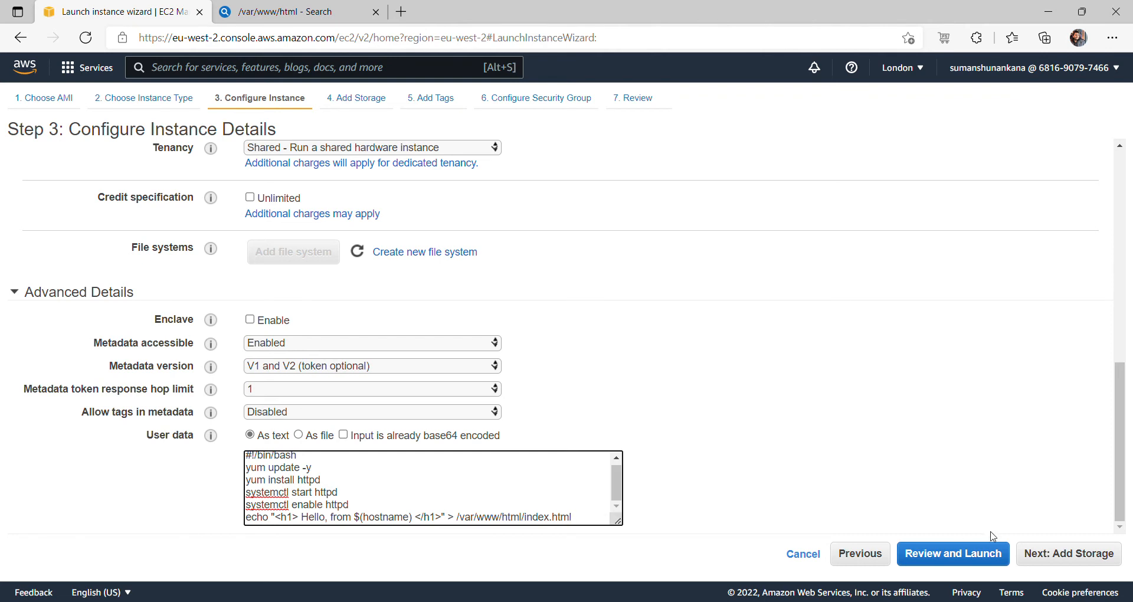
# Keep the default 8 GiB root volume and advance to the Add Tags step
pyautogui.click(1064, 560)
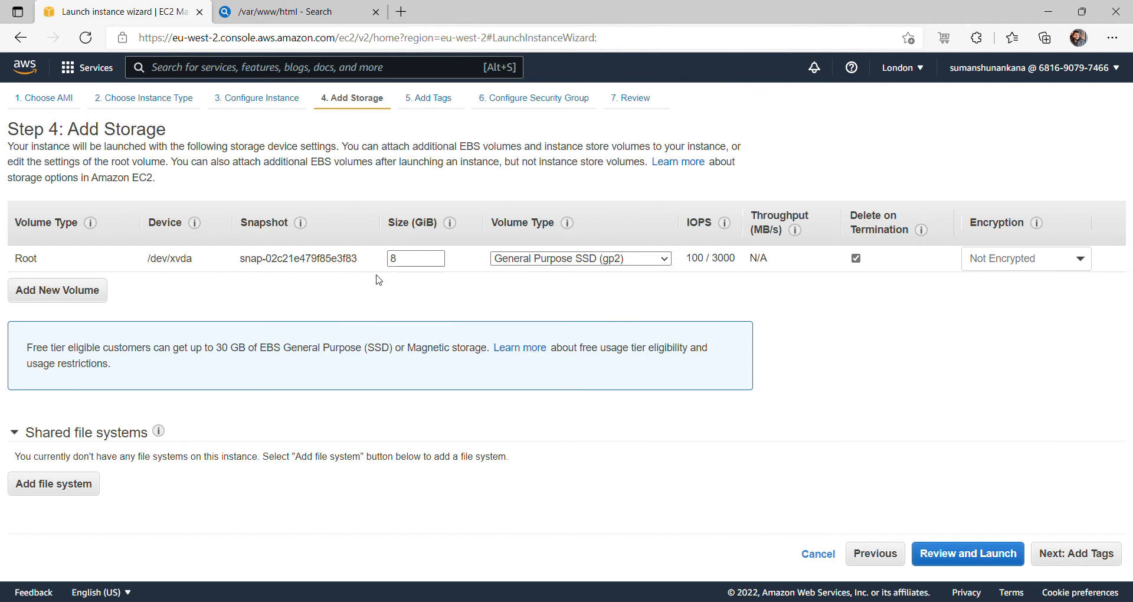
pyautogui.click(1064, 552)
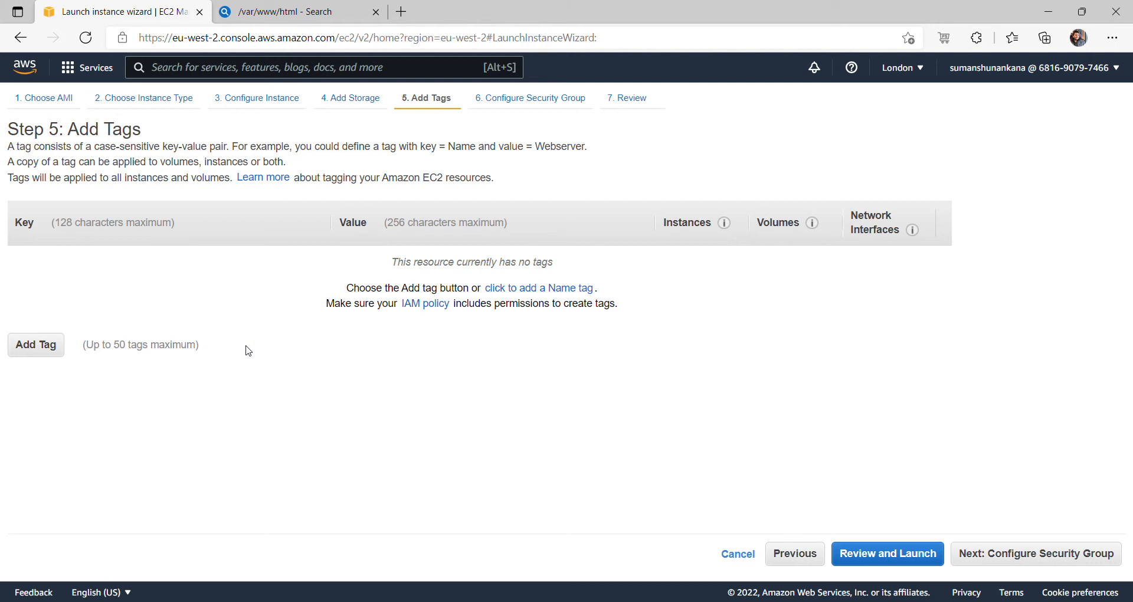
# Add an Owner tag with the owner's e-mail address as its value
pyautogui.click(42, 352)
pyautogui.write('Owner')
pyautogui.press('Tab')
pyautogui.write('Su')
pyautogui.press('BackSpace')
pyautogui.press('BackSpace')
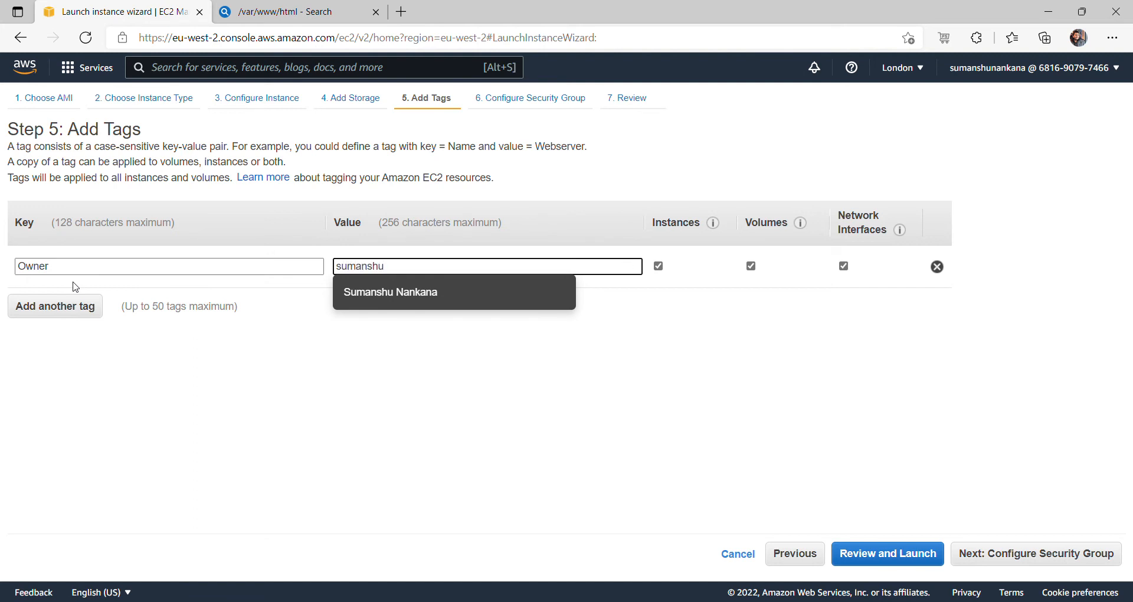
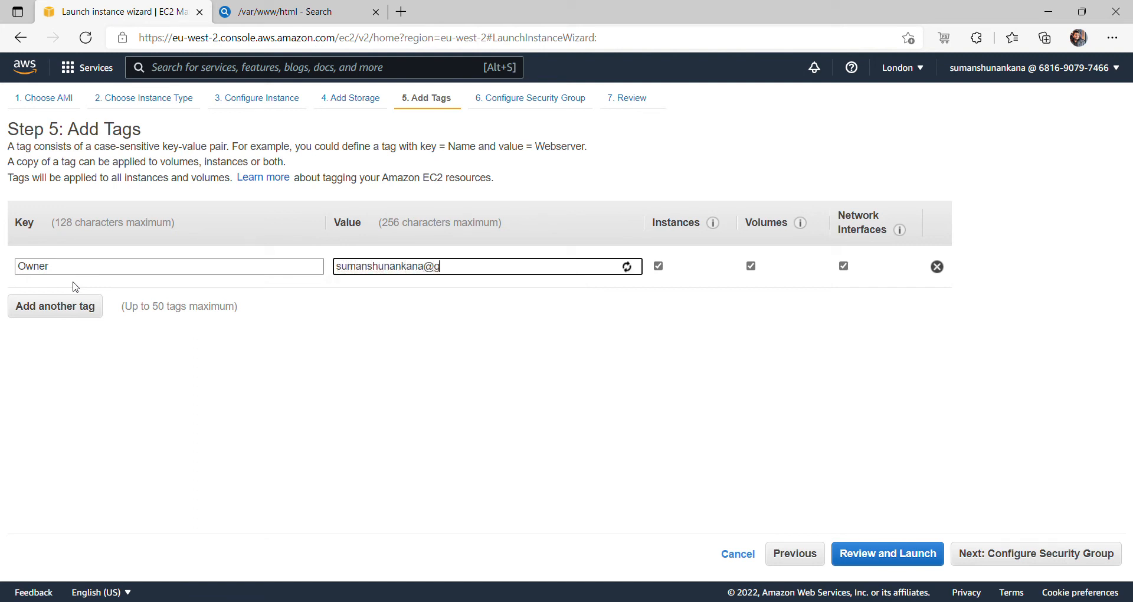
# Add a Department tag with the value Development
pyautogui.click(42, 313)
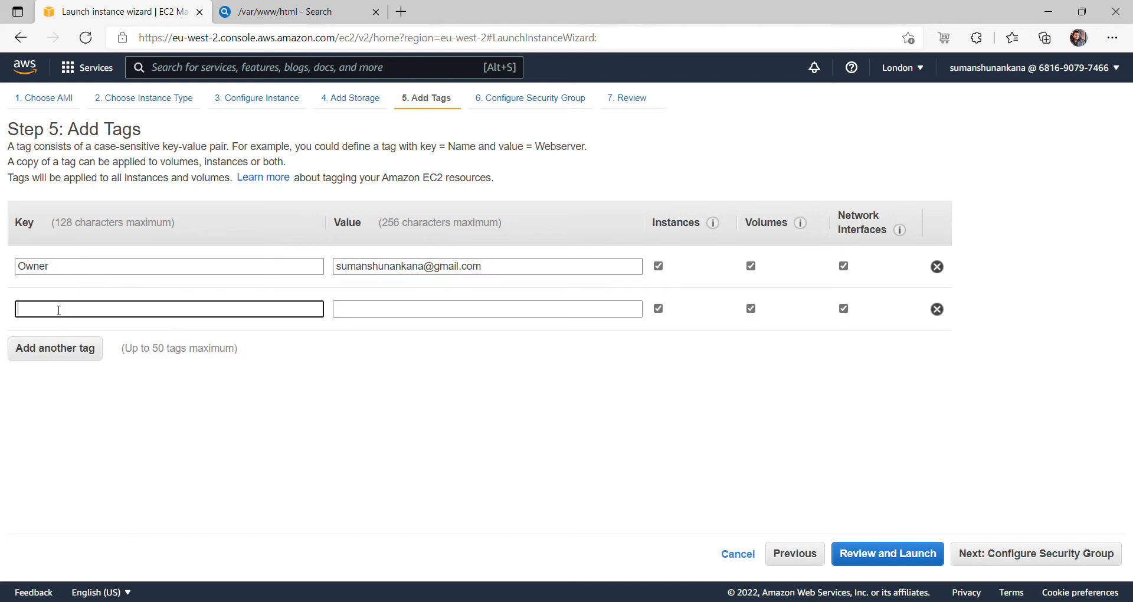
pyautogui.write('Depart')
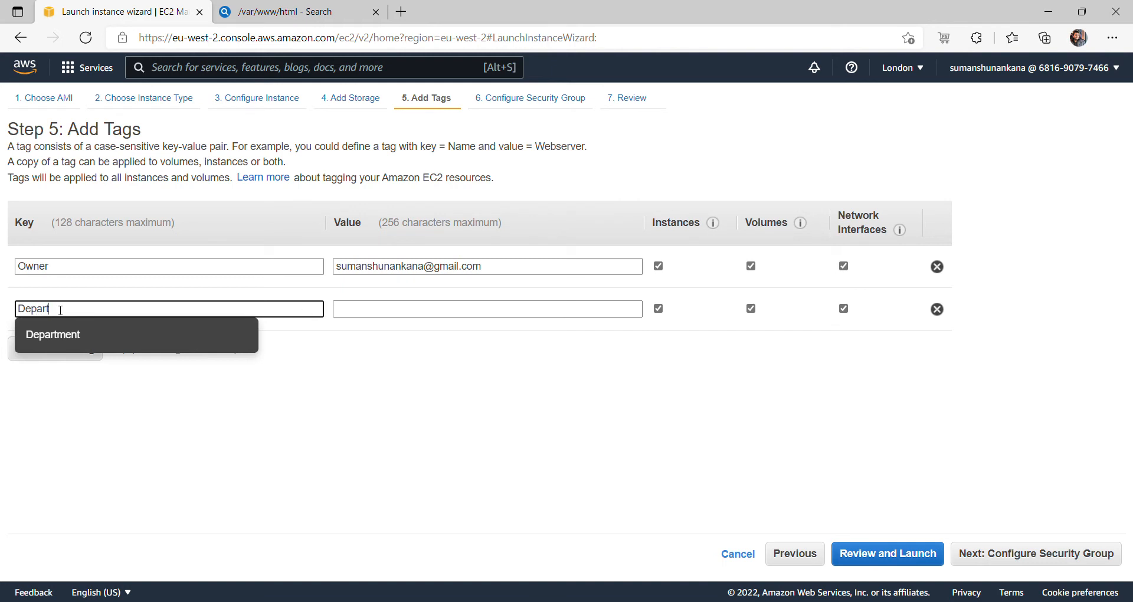
pyautogui.write('manet')
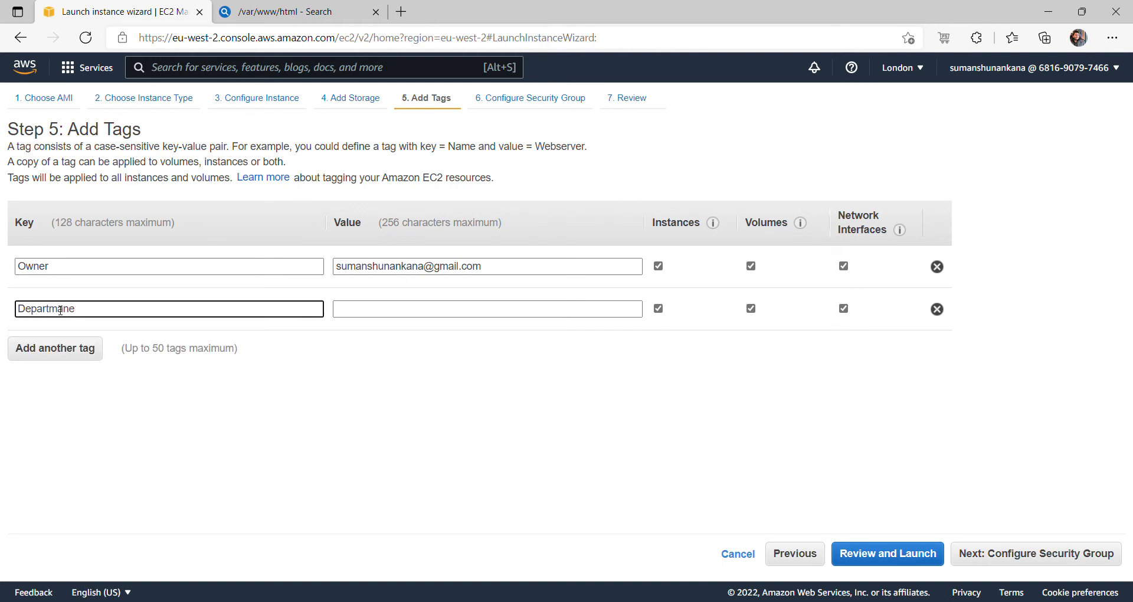
pyautogui.press('BackSpace')
pyautogui.press('BackSpace')
pyautogui.write('ent')
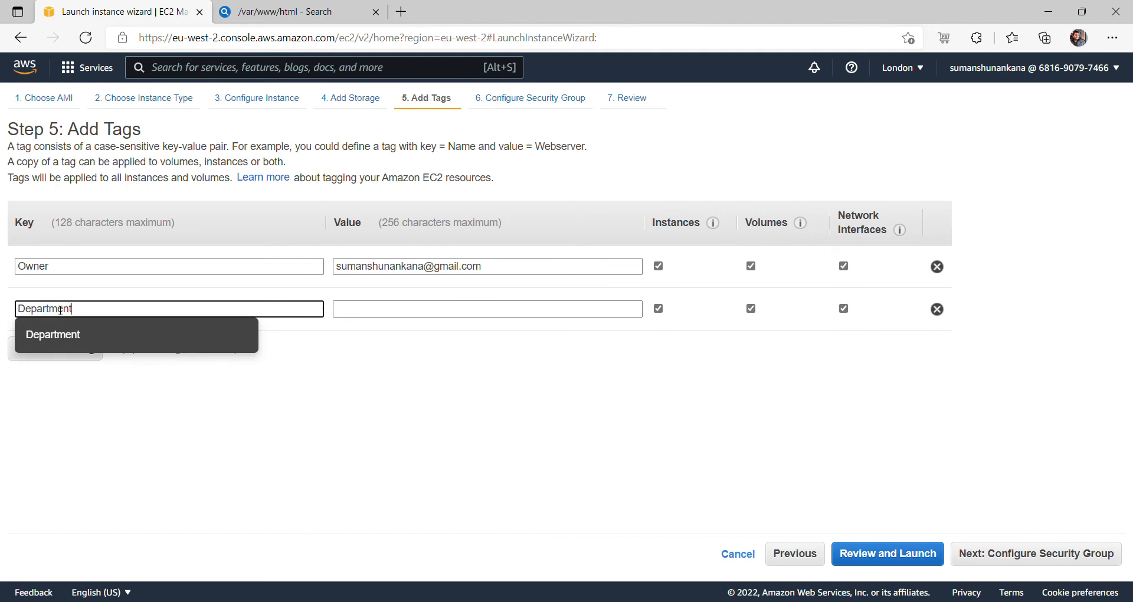
pyautogui.press('Tab')
pyautogui.write('Develpment')
pyautogui.press('Tab')
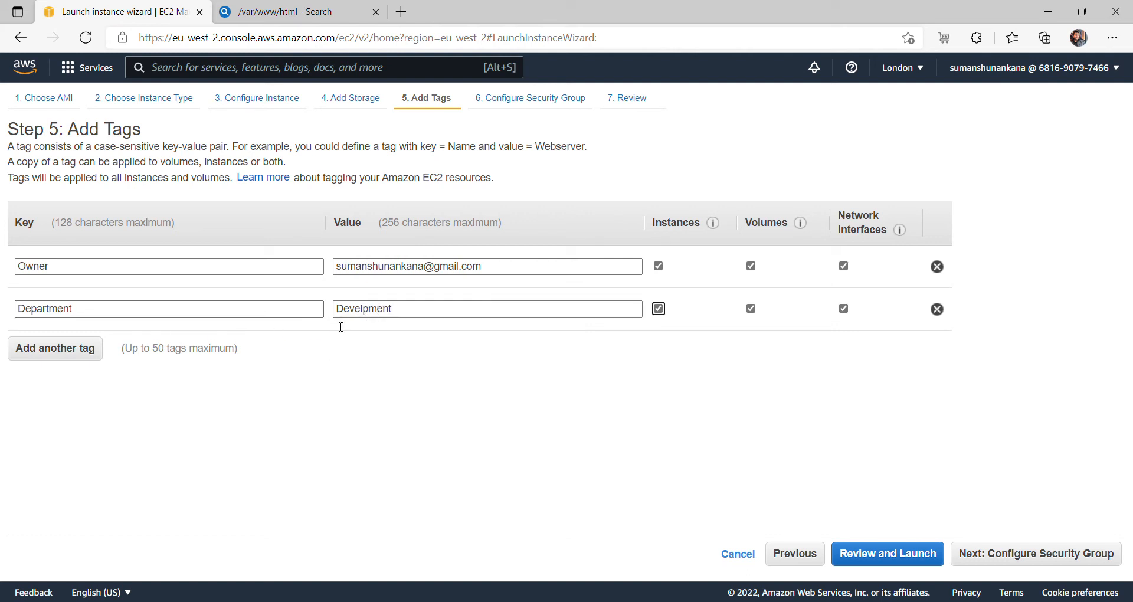
pyautogui.click(370, 309)
pyautogui.write('o')
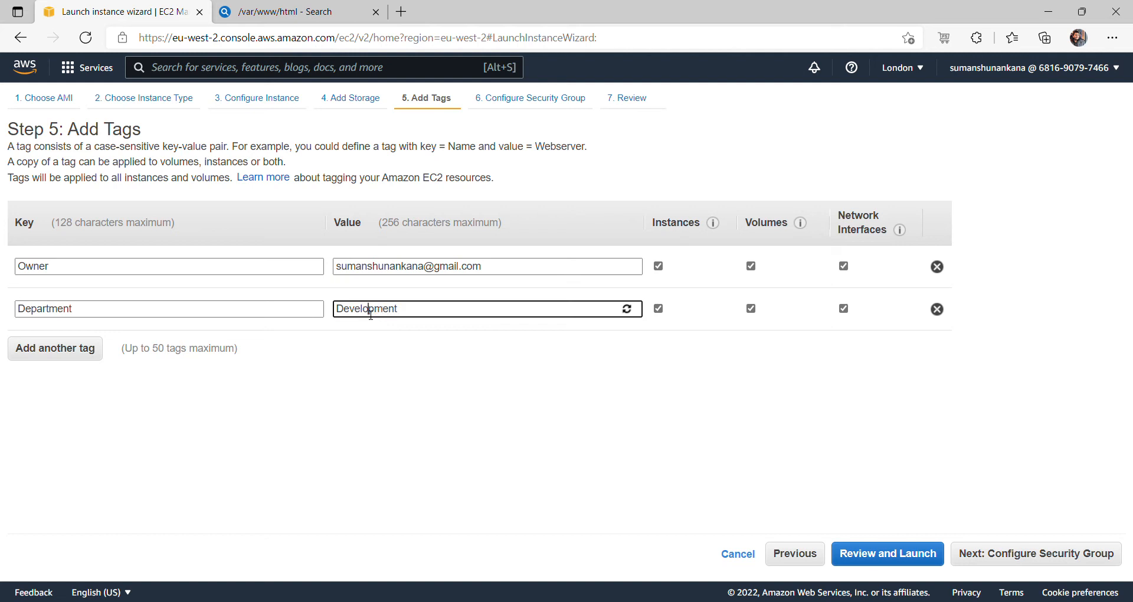
pyautogui.click(372, 338)
# Add a Name tag with the value Amazon_EC2 and continue to security group setup
pyautogui.click(59, 349)
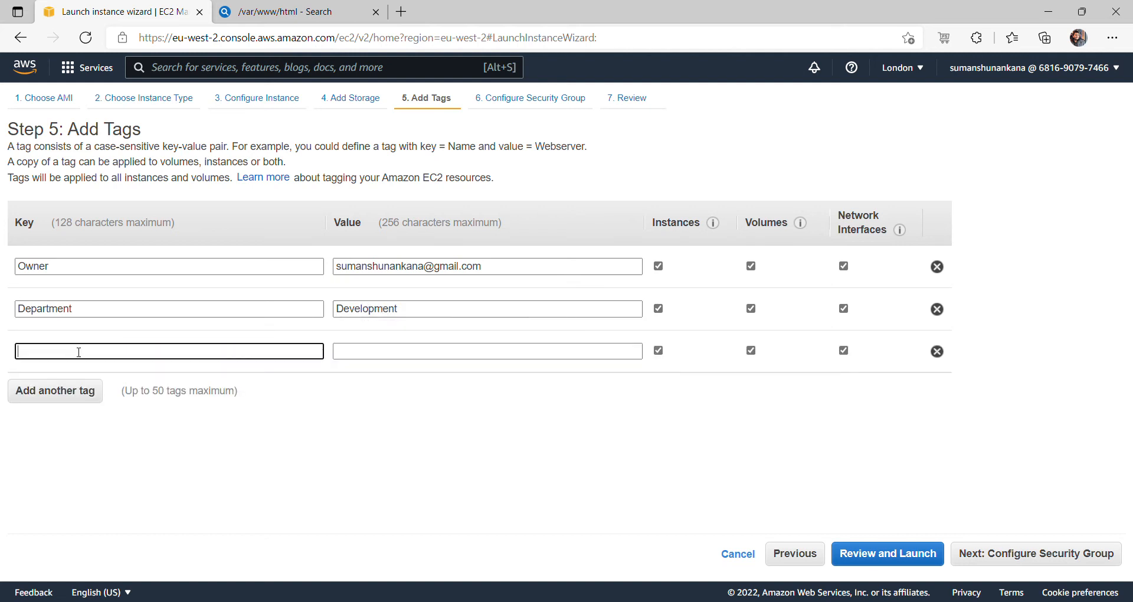
pyautogui.write('Name')
pyautogui.press('Tab')
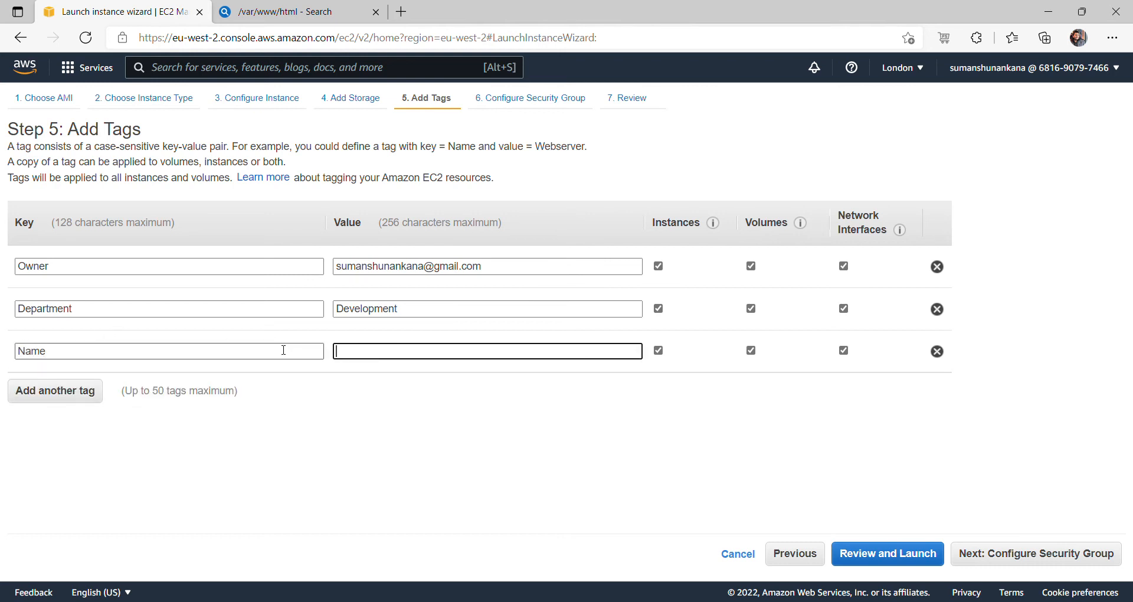
pyautogui.write('EC2')
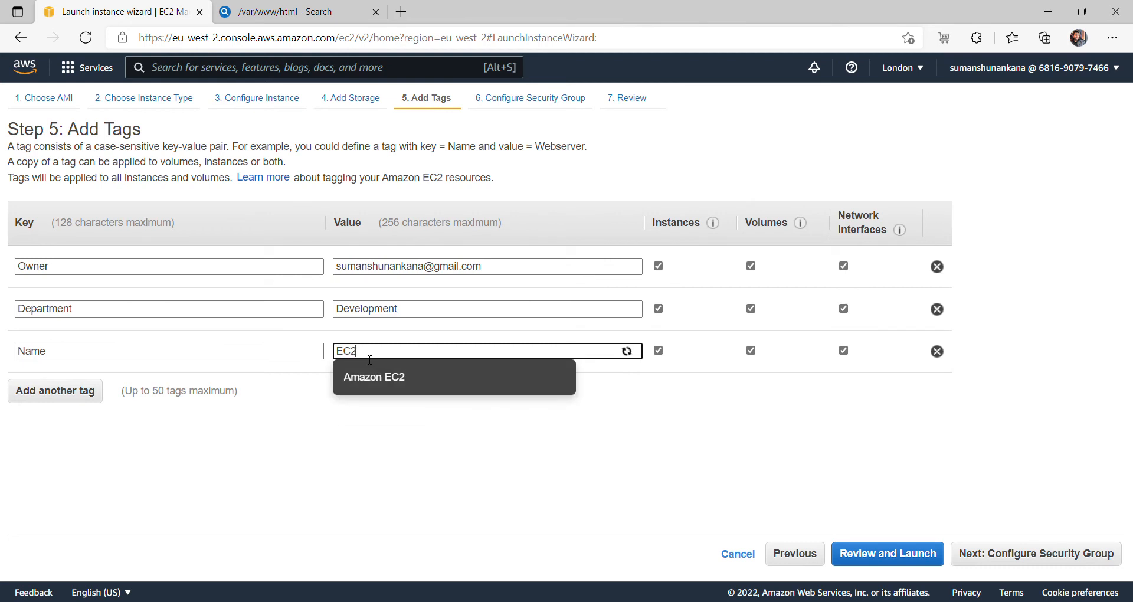
pyautogui.write('_Machine')
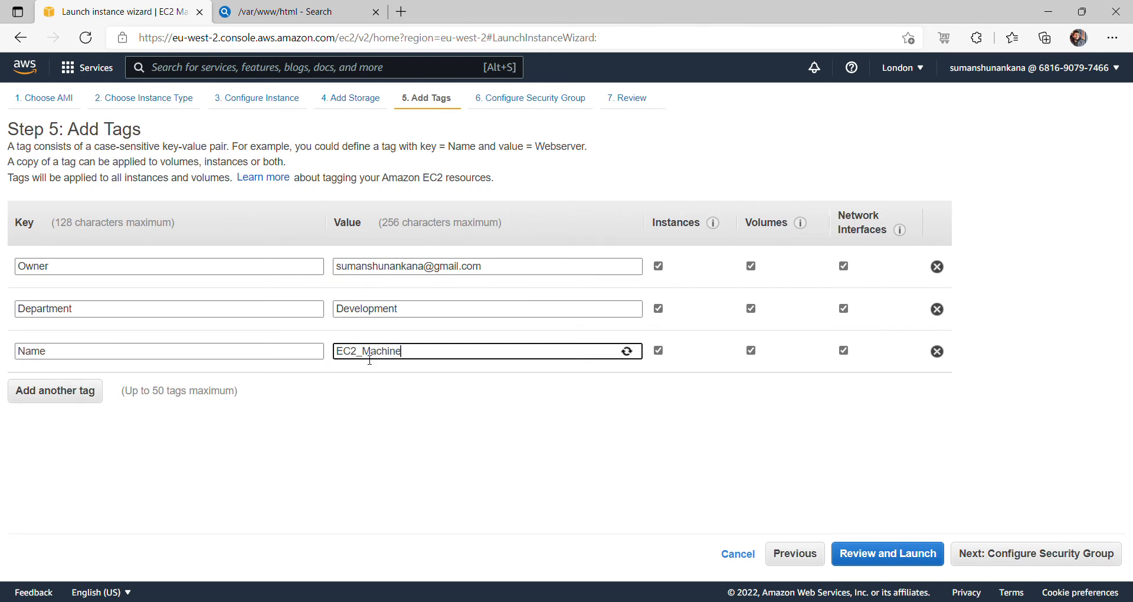
pyautogui.press('BackSpace')
pyautogui.press('BackSpace')
pyautogui.press('BackSpace')
pyautogui.press('BackSpace')
pyautogui.press('BackSpace')
pyautogui.press('BackSpace')
pyautogui.press('BackSpace')
pyautogui.press('BackSpace')
pyautogui.press('BackSpace')
pyautogui.press('BackSpace')
pyautogui.write('EC2_Ama')
pyautogui.press('BackSpace')
pyautogui.press('BackSpace')
pyautogui.press('BackSpace')
pyautogui.press('BackSpace')
pyautogui.press('BackSpace')
pyautogui.press('BackSpace')
pyautogui.press('BackSpace')
pyautogui.write('Amazon_EC2')
pyautogui.click(1003, 561)
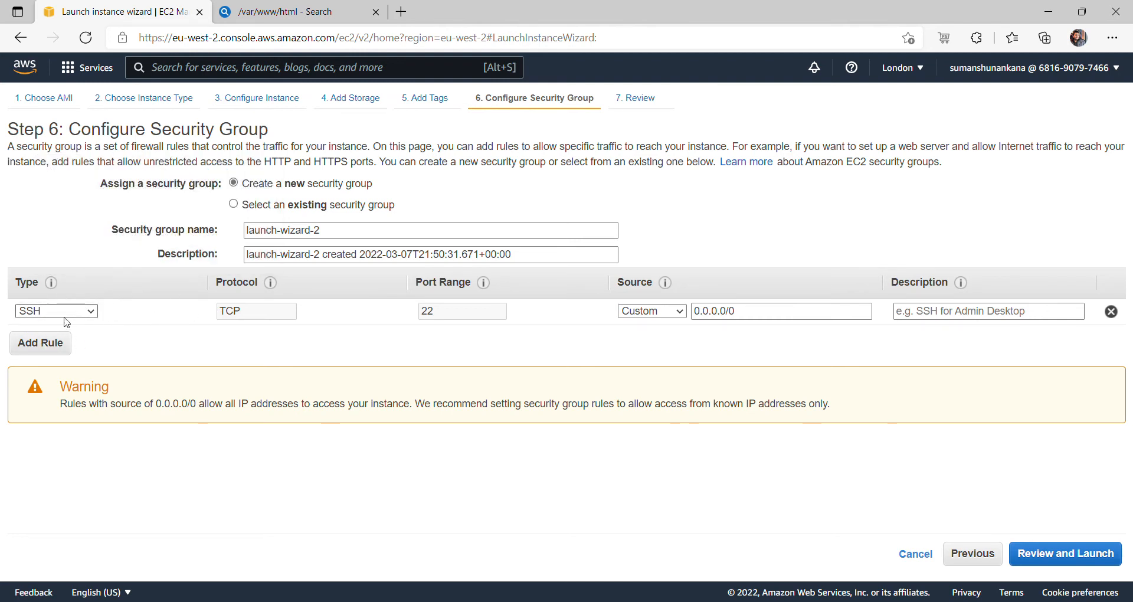
# Add a second inbound rule of type HTTP on port 80 and go to the launch review
pyautogui.click(35, 346)
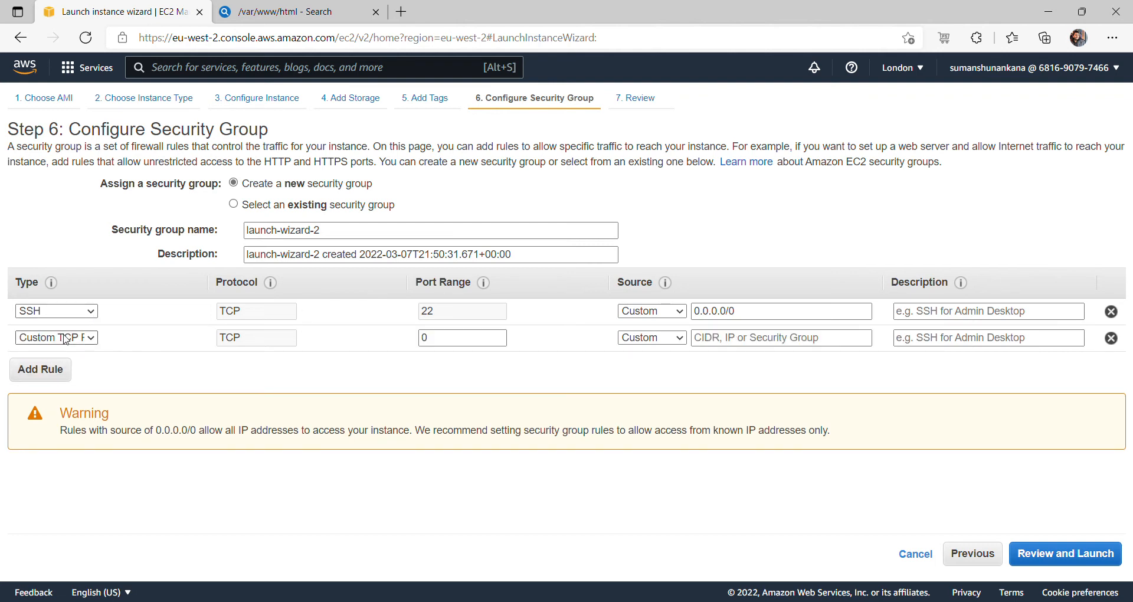
pyautogui.press('h')
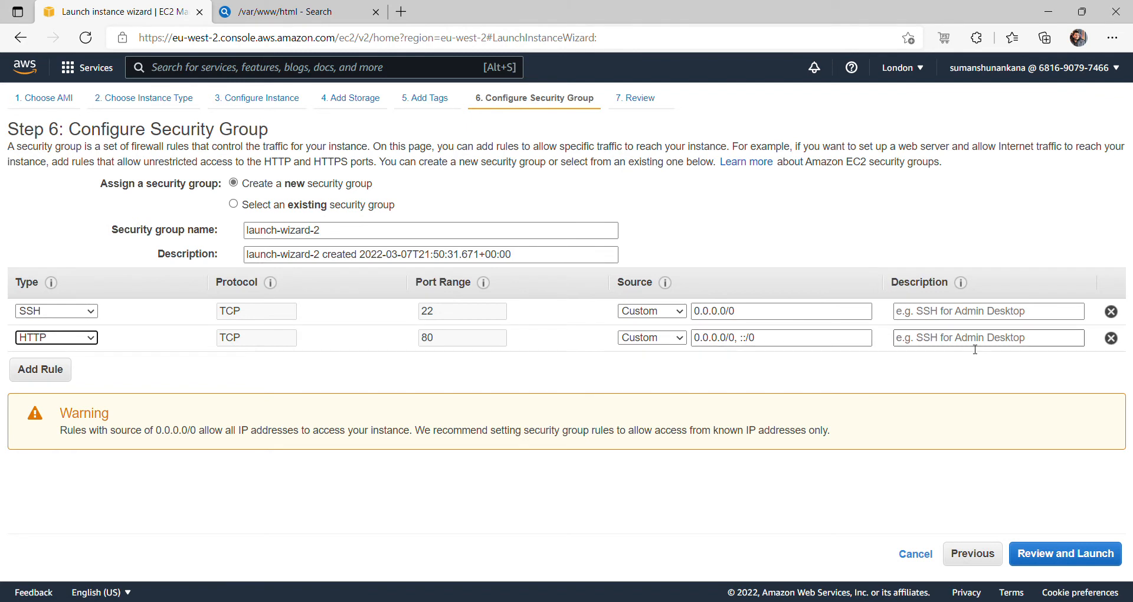
pyautogui.click(1061, 558)
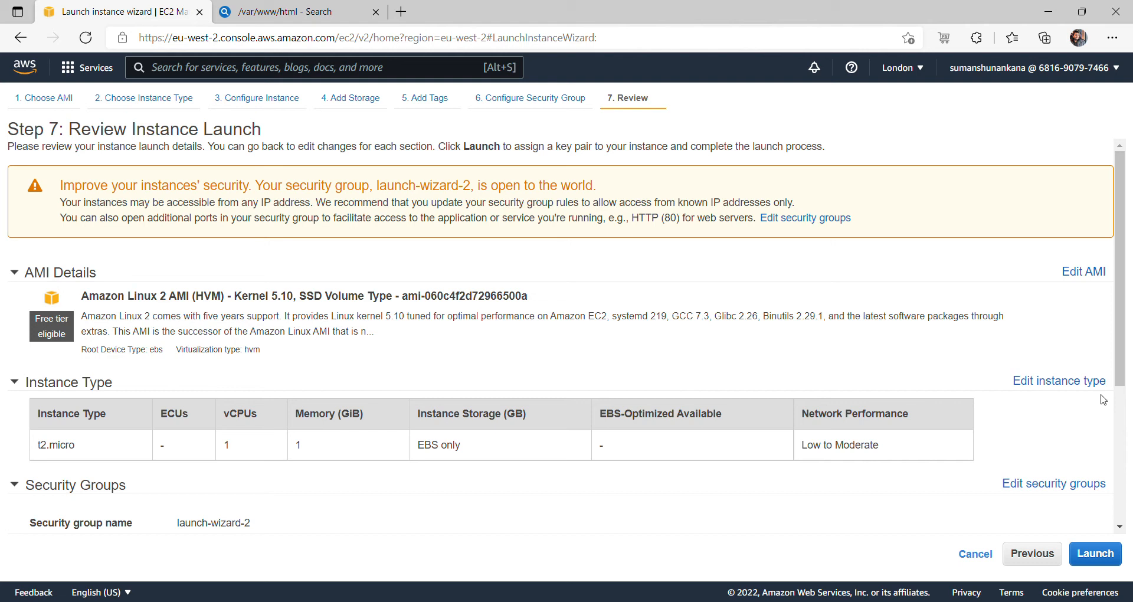
# Review the SSH and HTTP security group rules and start the launch
pyautogui.scroll(-4, 1118, 438)
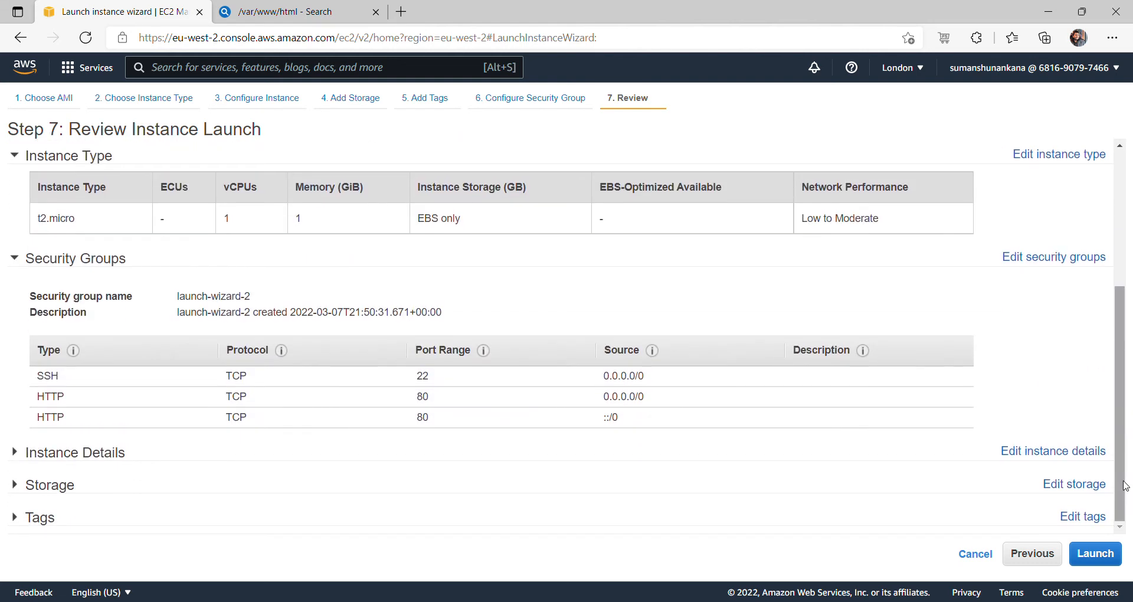
pyautogui.click(1096, 555)
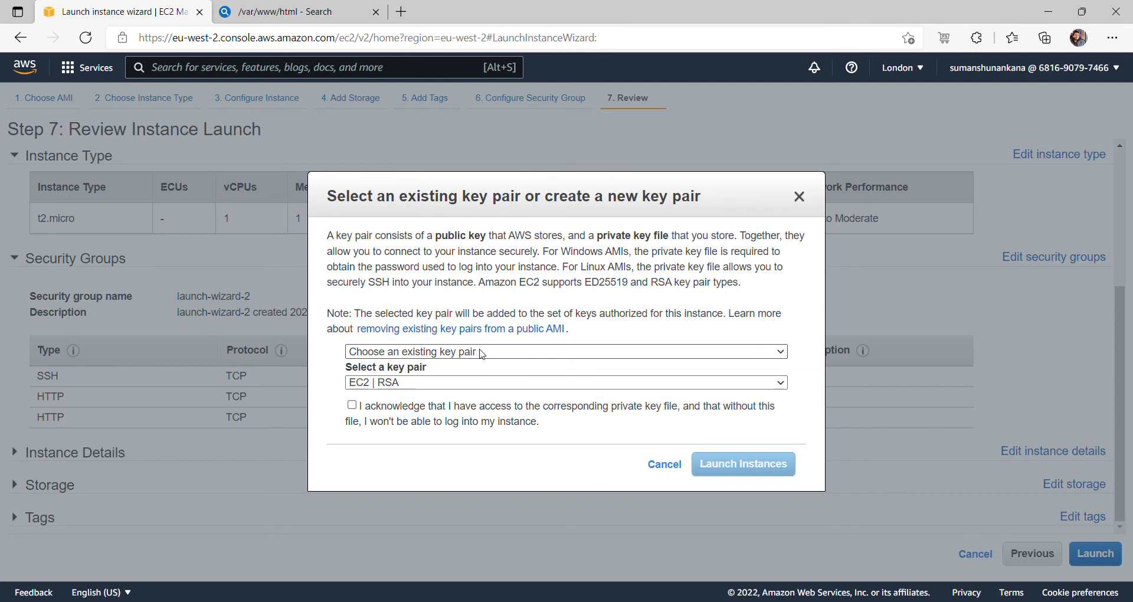
# Create a new key pair named EC2_Amazon, download its private key file, and launch the instance
pyautogui.click(428, 384)
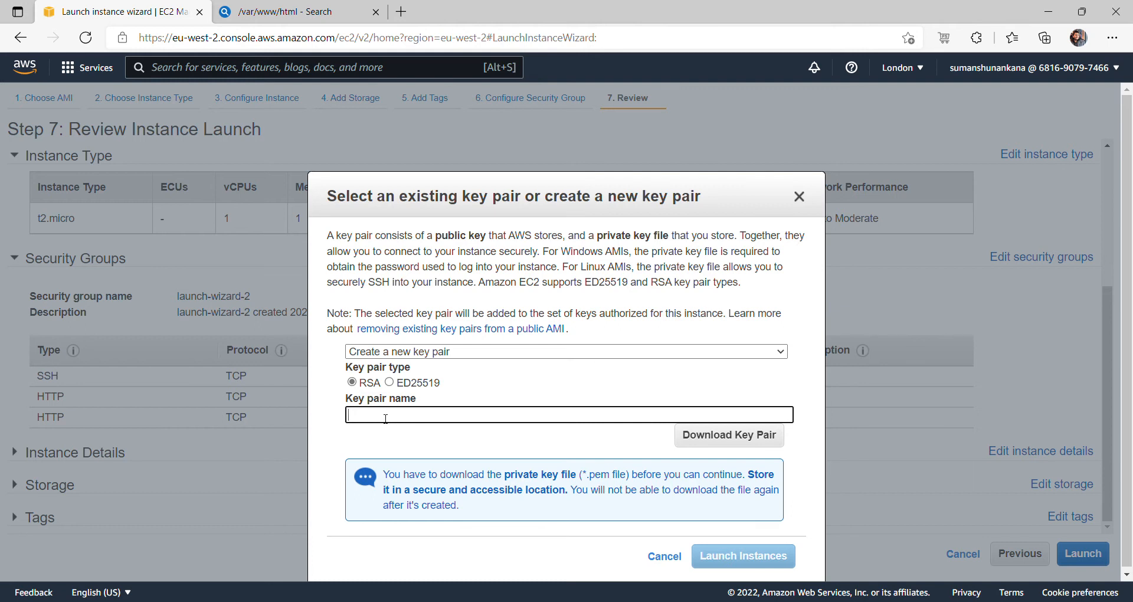
pyautogui.write('Ec')
pyautogui.press('BackSpace')
pyautogui.press('BackSpace')
pyautogui.press('BackSpace')
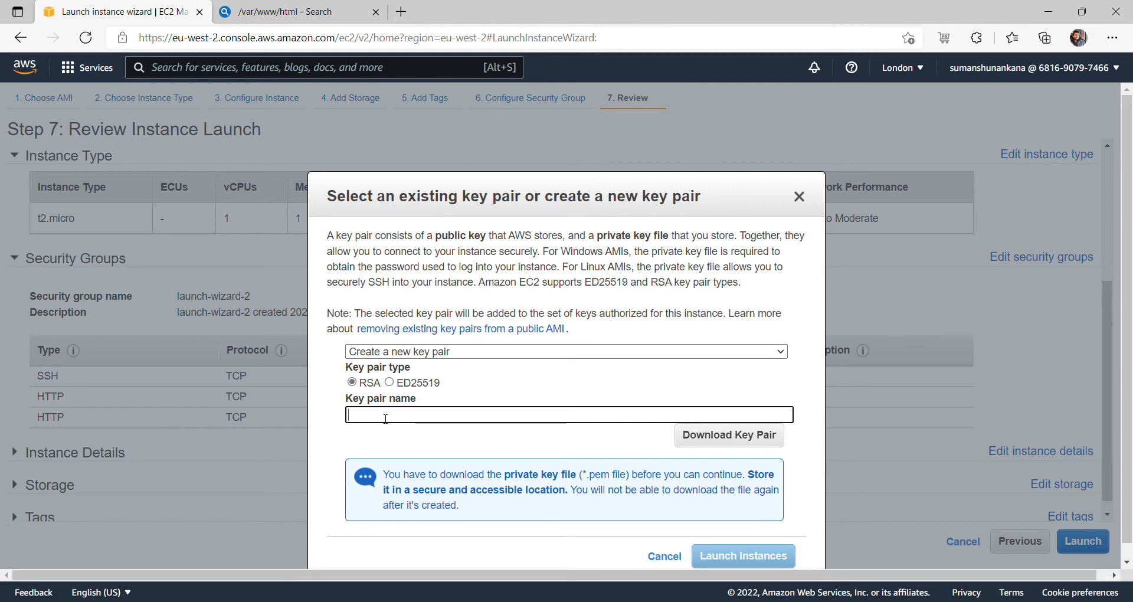
pyautogui.write('EC')
pyautogui.press('BackSpace')
pyautogui.write('2_AMAZON')
pyautogui.press('BackSpace')
pyautogui.press('BackSpace')
pyautogui.press('BackSpace')
pyautogui.write('mazon')
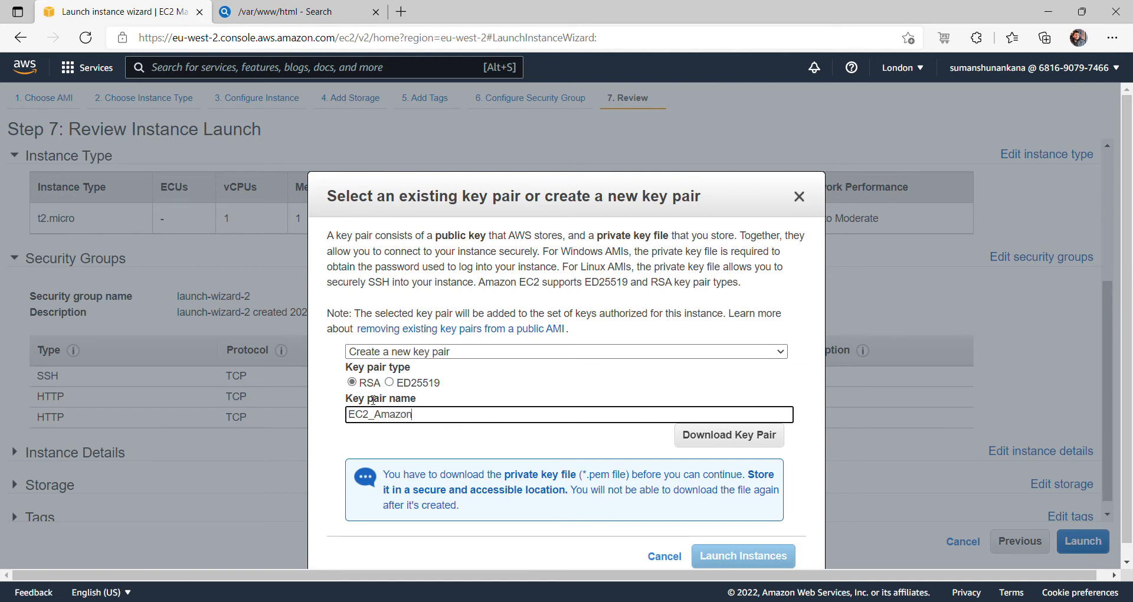
pyautogui.click(736, 442)
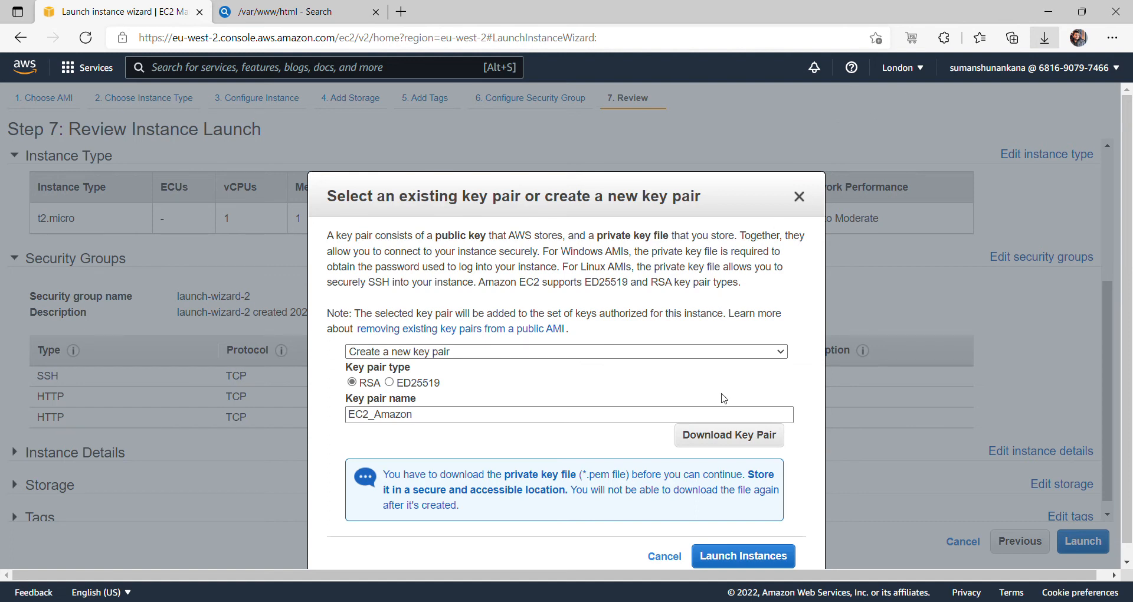
pyautogui.click(725, 560)
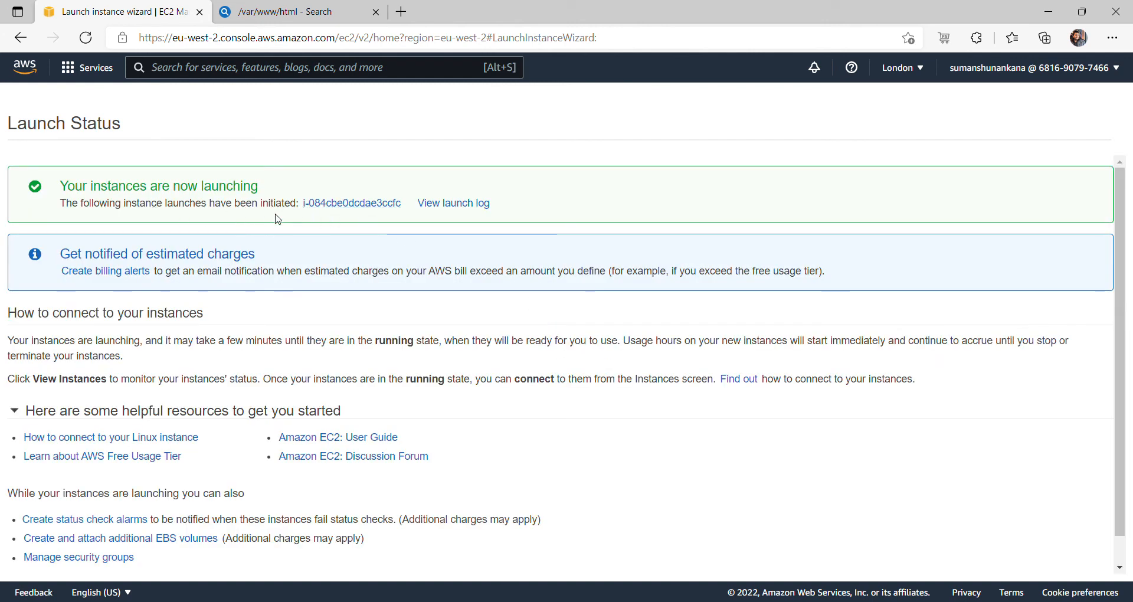
# Open the new instance in the Instances list and select the Amazon_EC2 row, staying in London
pyautogui.click(330, 206)
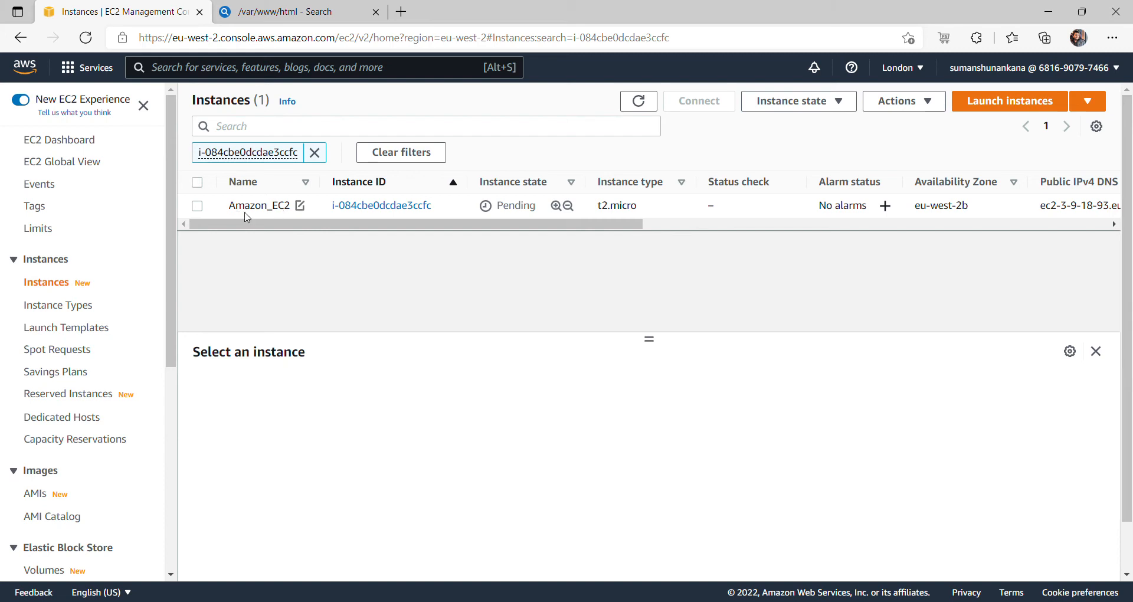
pyautogui.click(300, 206)
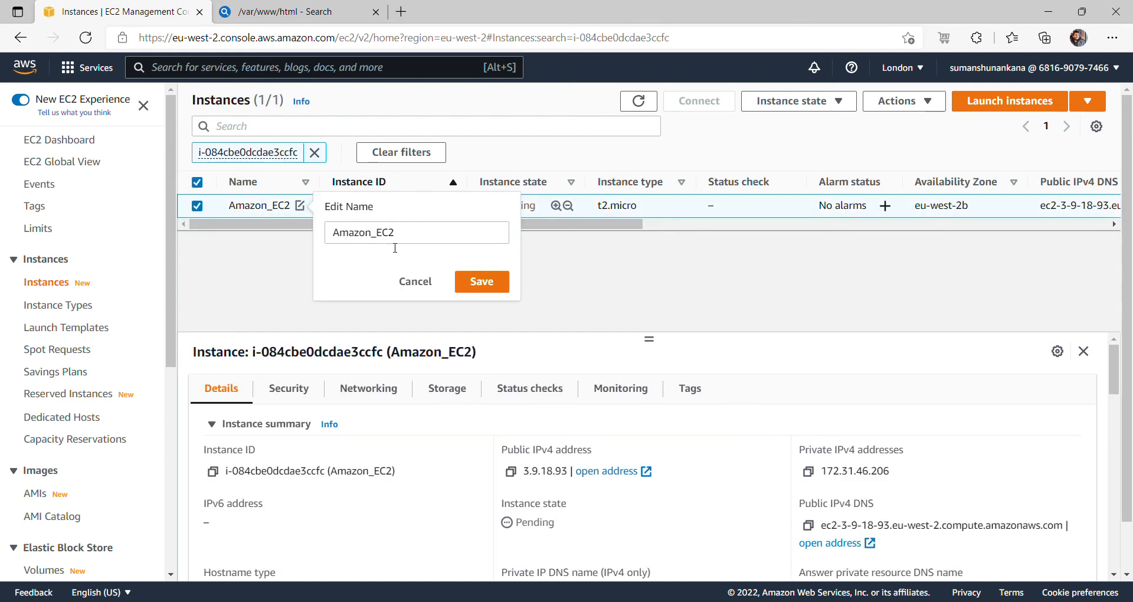
pyautogui.click(414, 288)
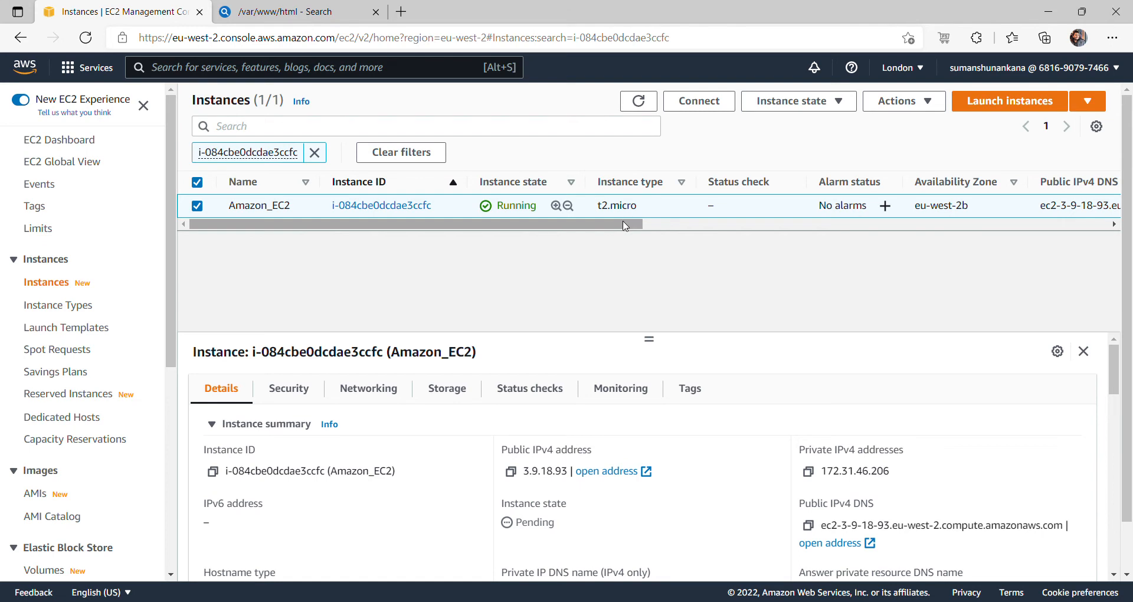
pyautogui.moveTo(630, 223); pyautogui.dragTo(715, 223)
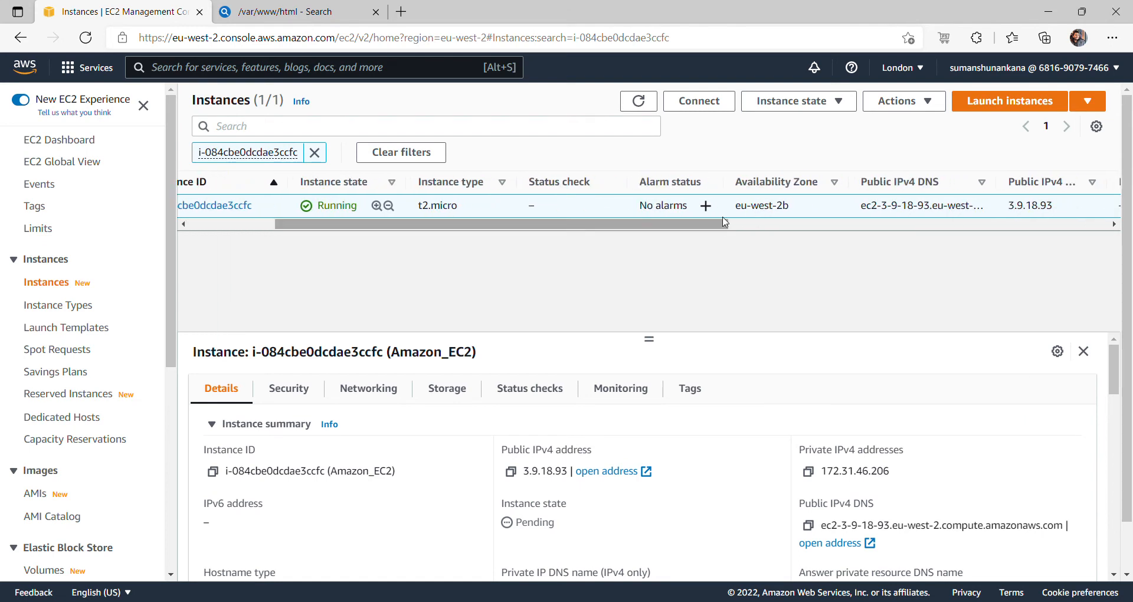
pyautogui.click(910, 75)
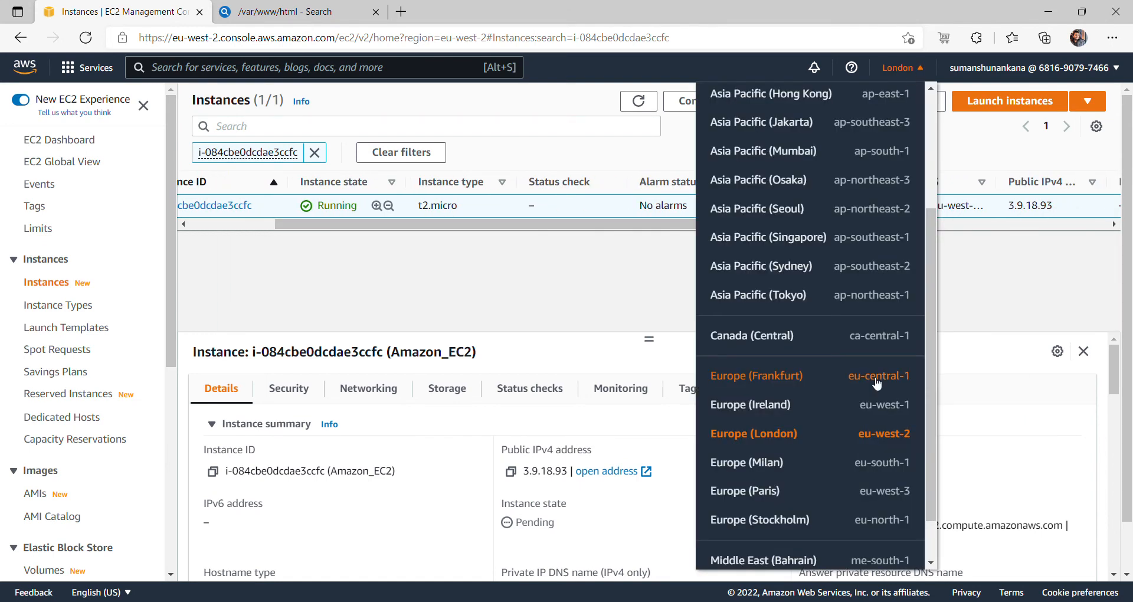
pyautogui.click(640, 298)
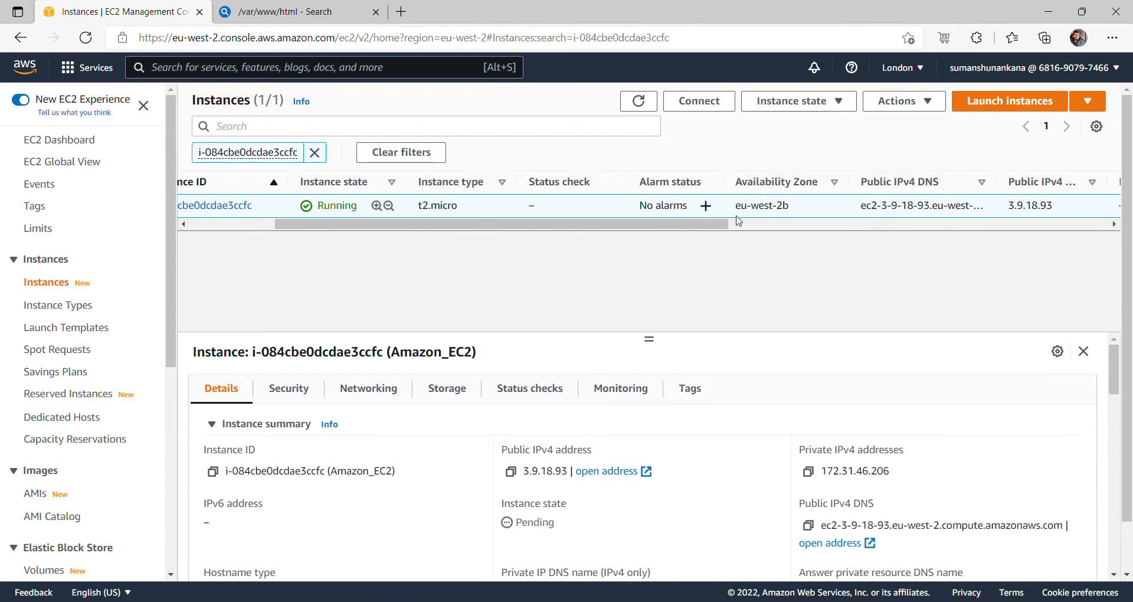
pyautogui.moveTo(702, 228); pyautogui.dragTo(1010, 226)
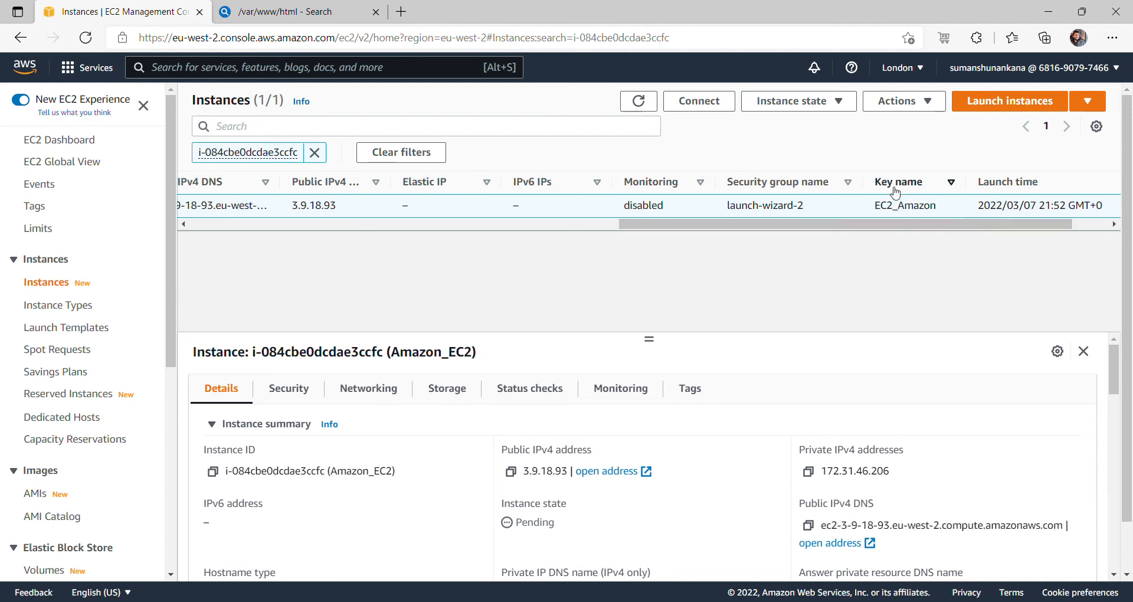
pyautogui.moveTo(887, 225); pyautogui.dragTo(452, 228)
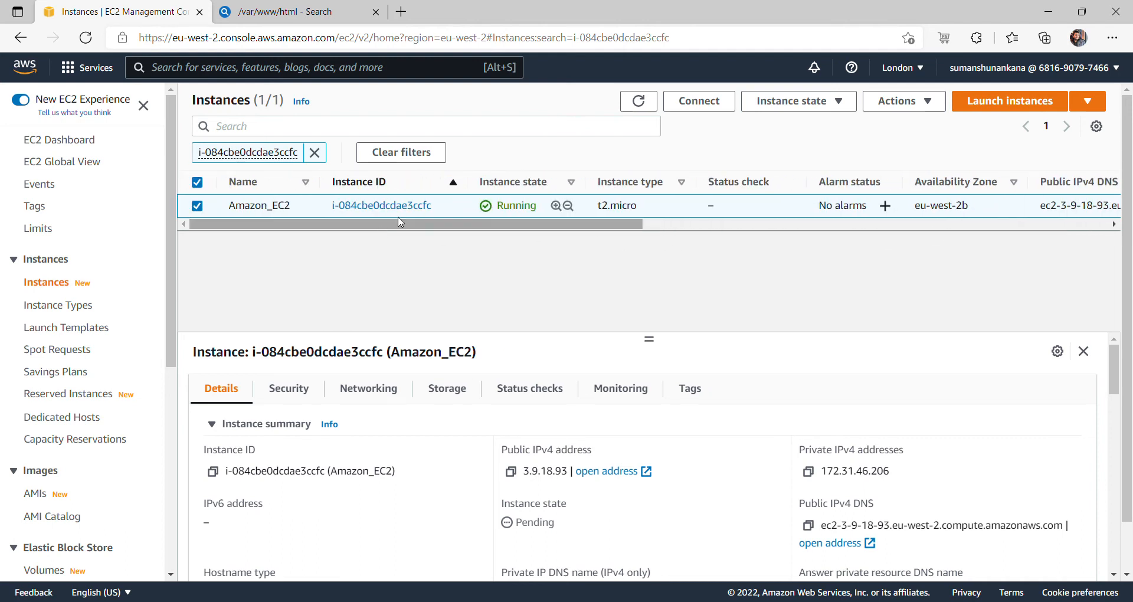
# Refresh to show Amazon_EC2 Running, then display its Name, Department and Owner tags
pyautogui.click(639, 101)
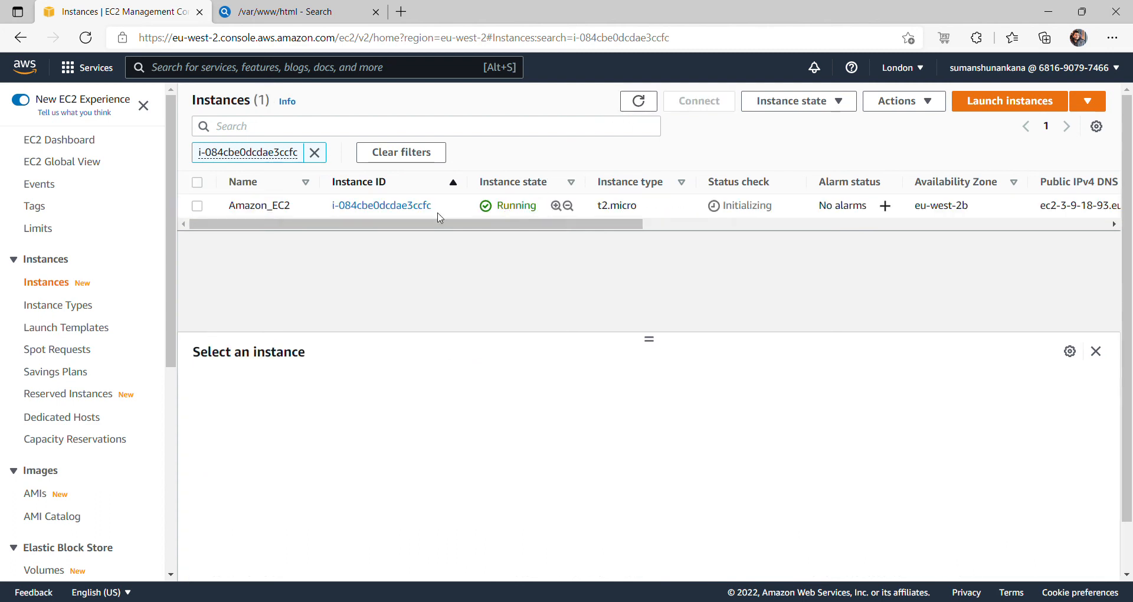
pyautogui.click(197, 205)
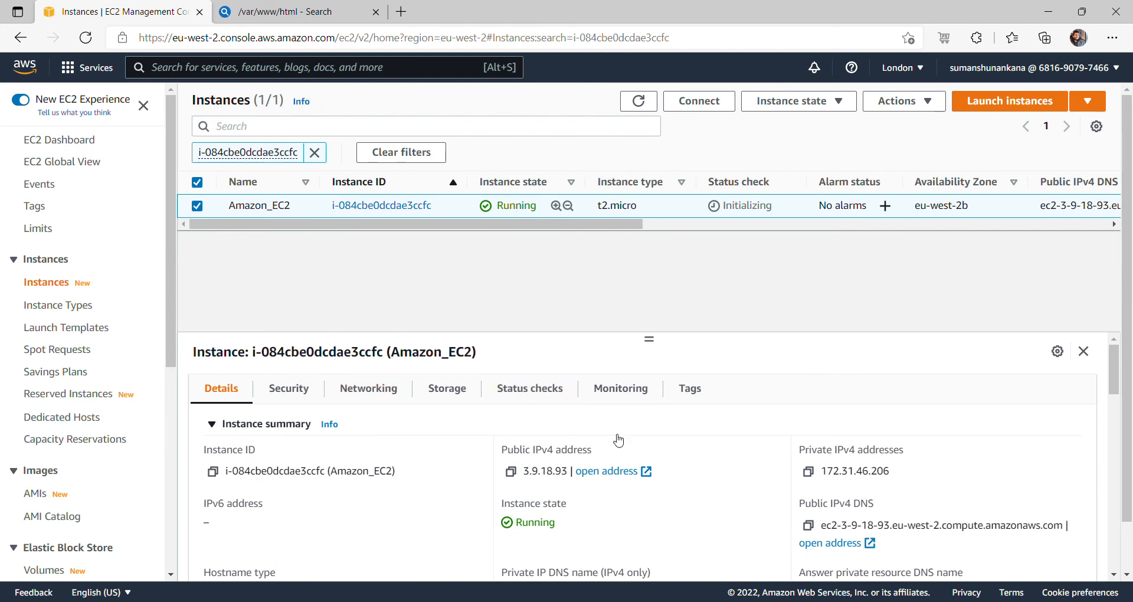
pyautogui.click(690, 398)
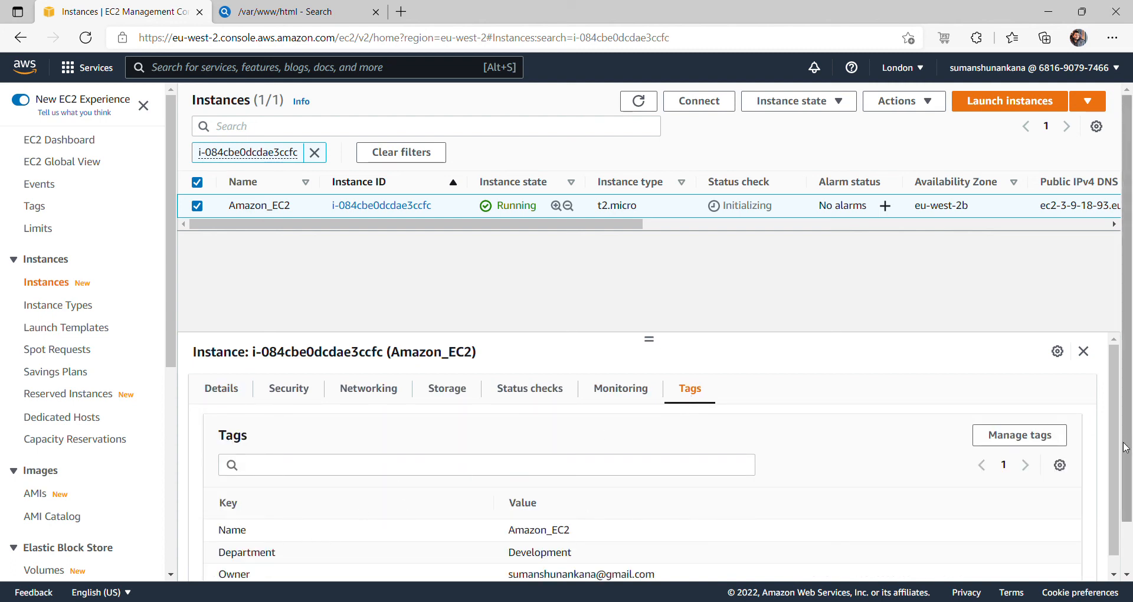
pyautogui.moveTo(1111, 453); pyautogui.dragTo(1112, 468)
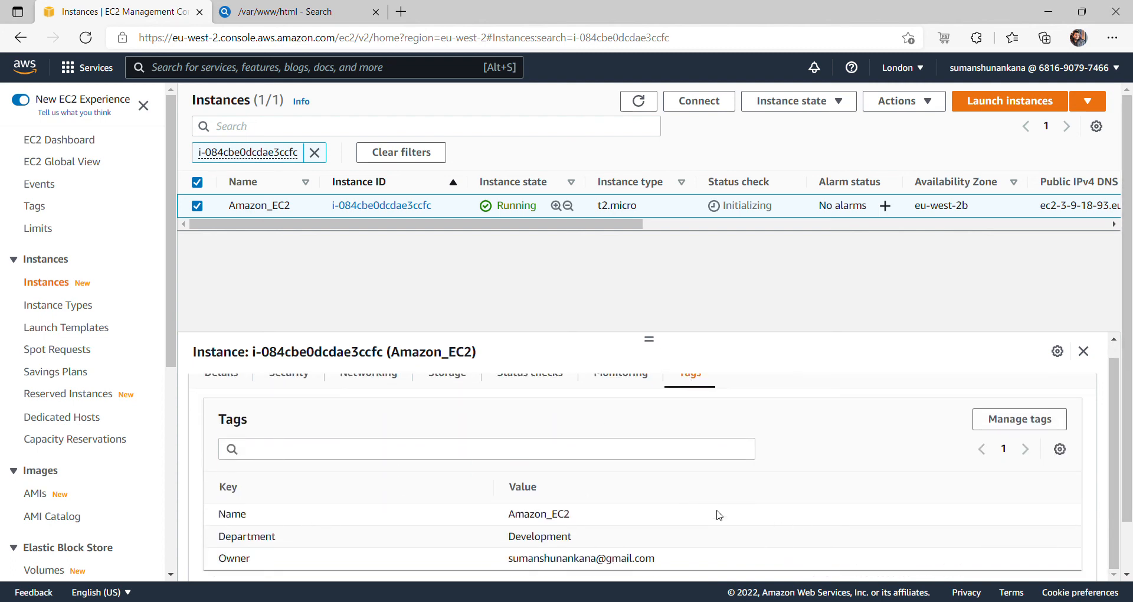
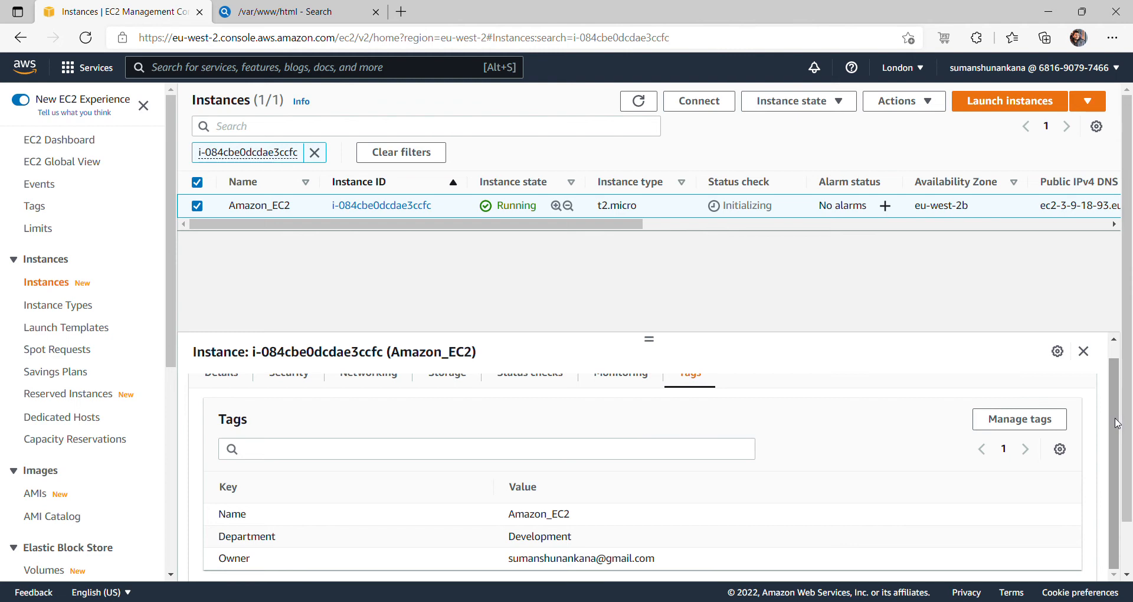
# From Amazon_EC2's Details tab, copy the public IPv4 address 3.9.18.93 and open it in a new tab
pyautogui.scroll(1, 1106, 425)
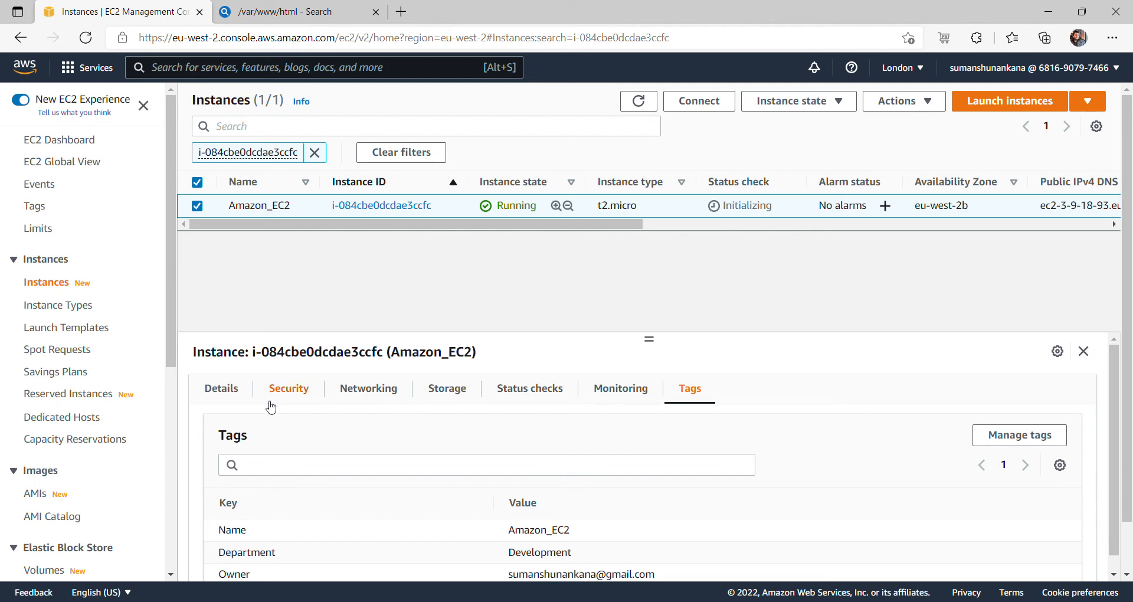
pyautogui.click(236, 396)
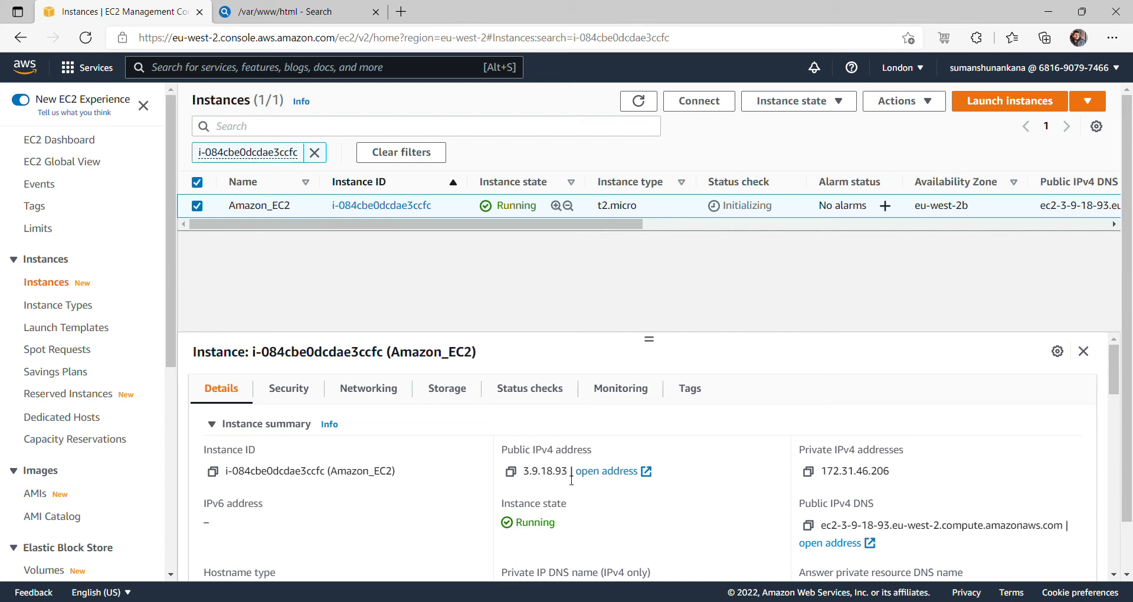
pyautogui.click(510, 470)
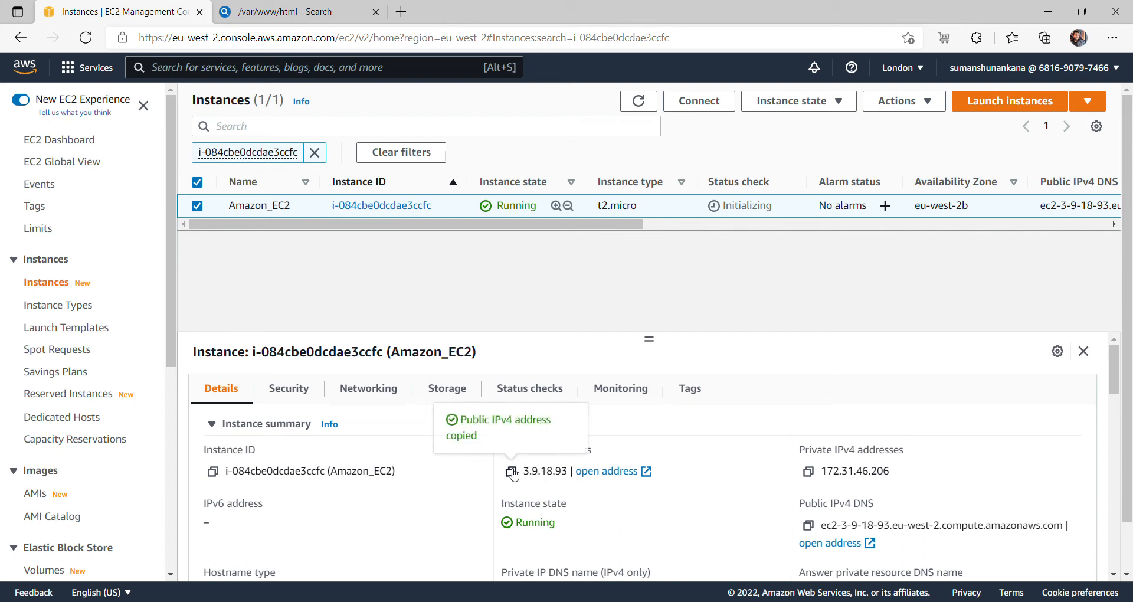
pyautogui.click(624, 477)
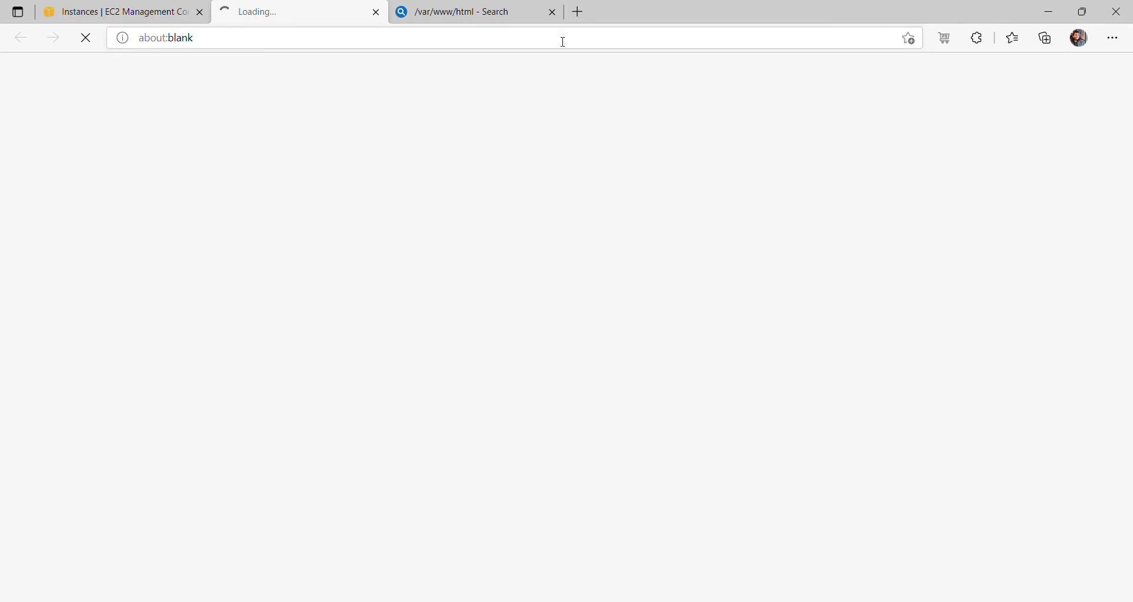
# Close the old /var/www/html search tab and reload the unreachable 3.9.18.93 page
pyautogui.click(553, 13)
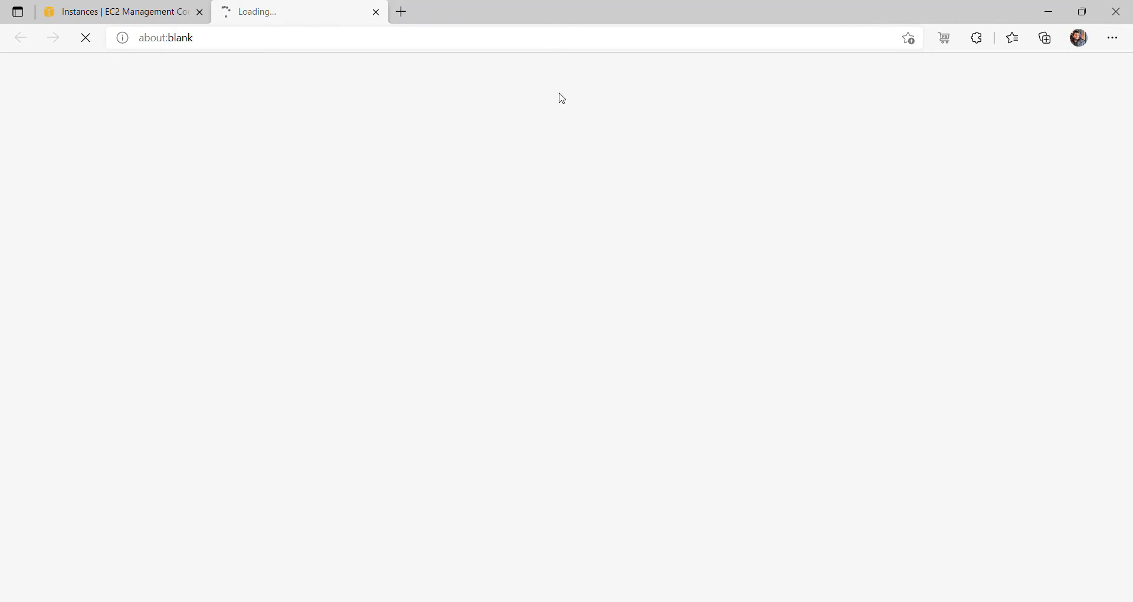
pyautogui.click(137, 16)
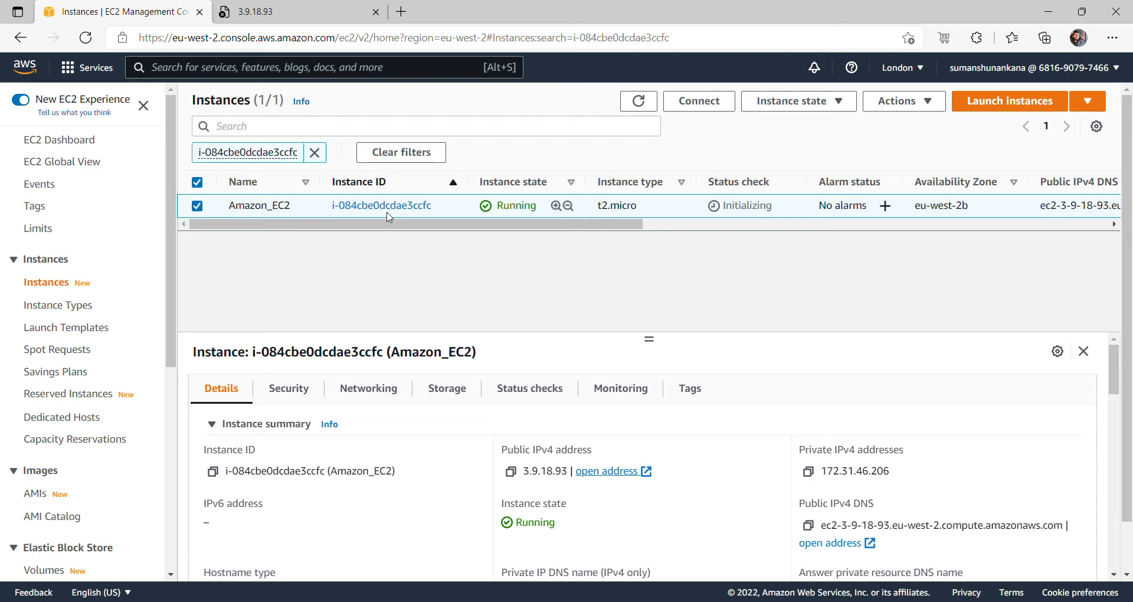
pyautogui.click(308, 18)
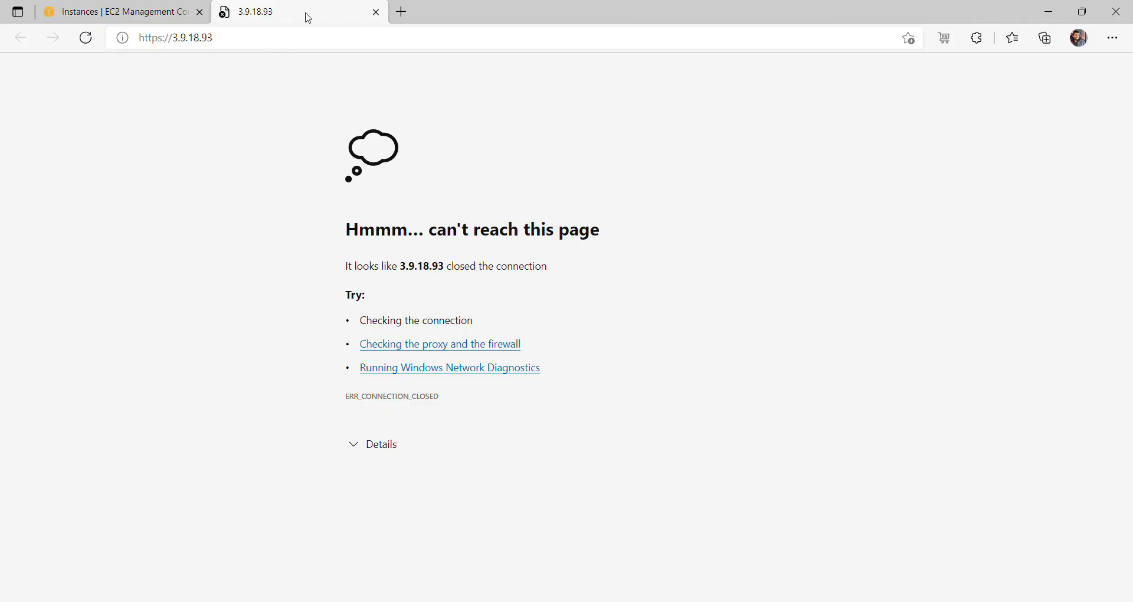
pyautogui.press('F5')
# Change the address from https to http and load 3.9.18.93 over plain http
pyautogui.click(168, 43)
pyautogui.doubleClick(150, 40)
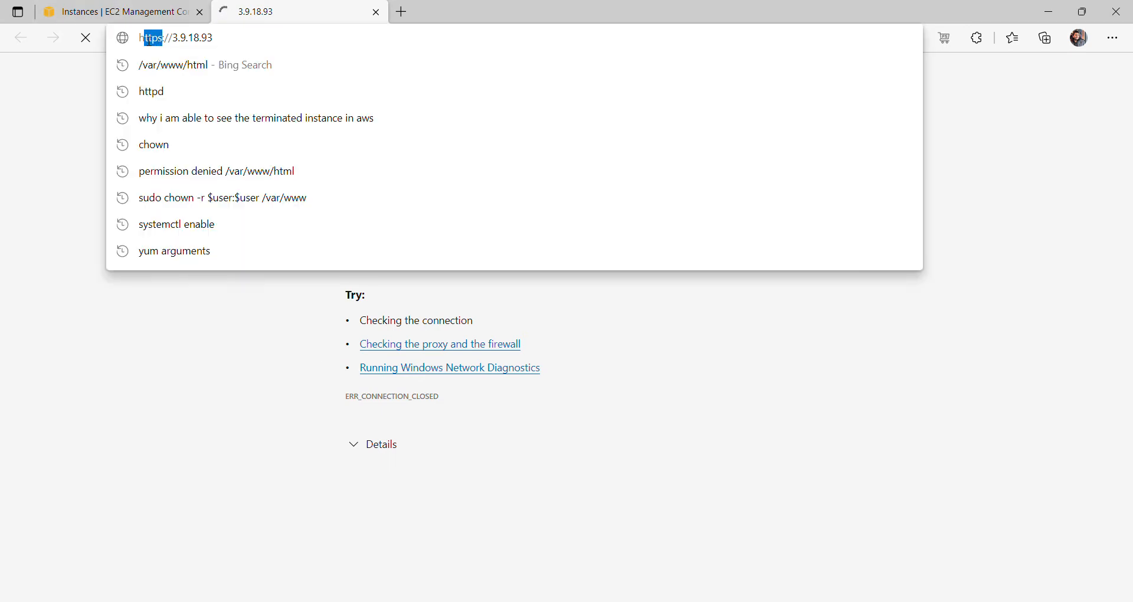
pyautogui.click(250, 49)
pyautogui.press('BackSpace')
pyautogui.press('BackSpace')
pyautogui.press('Return')
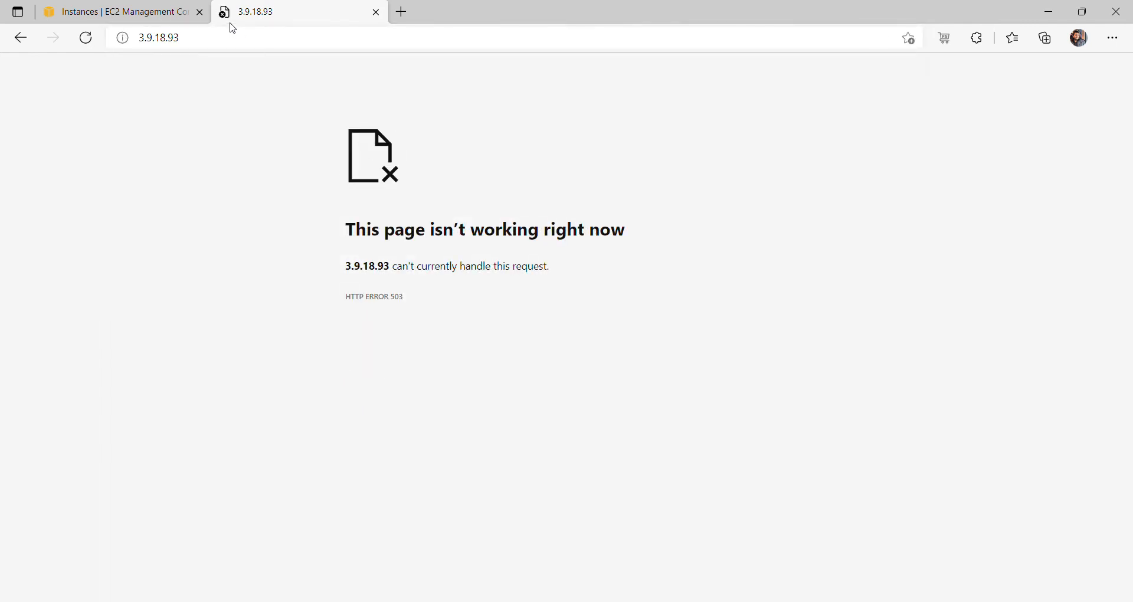
# Copy the public IPv4 address again, paste it into the second tab and load it, getting HTTP ERROR 503
pyautogui.click(153, 12)
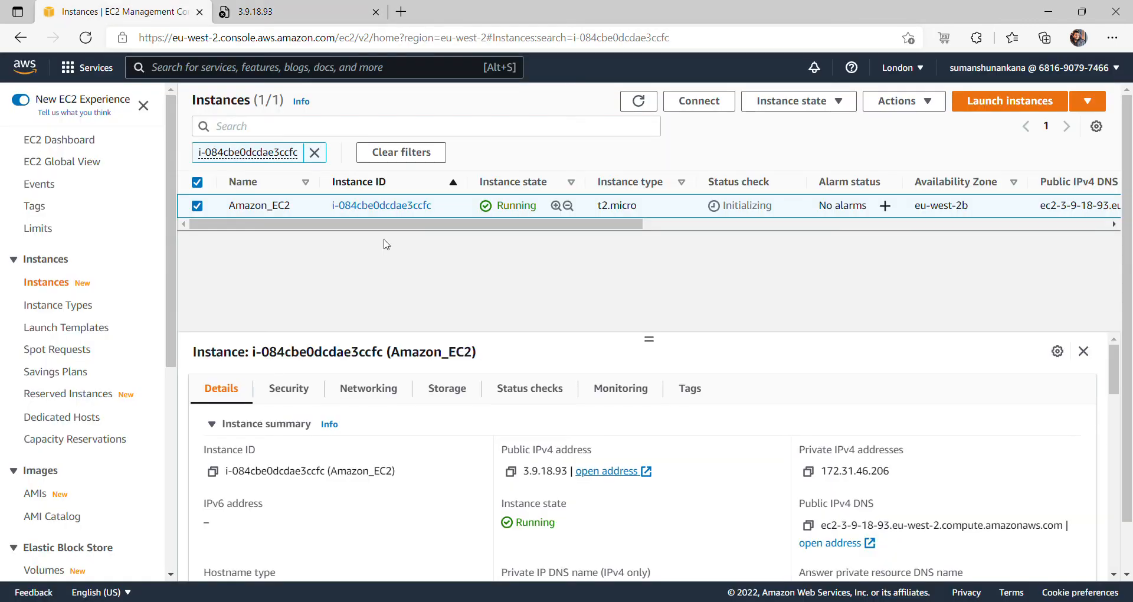
pyautogui.click(510, 470)
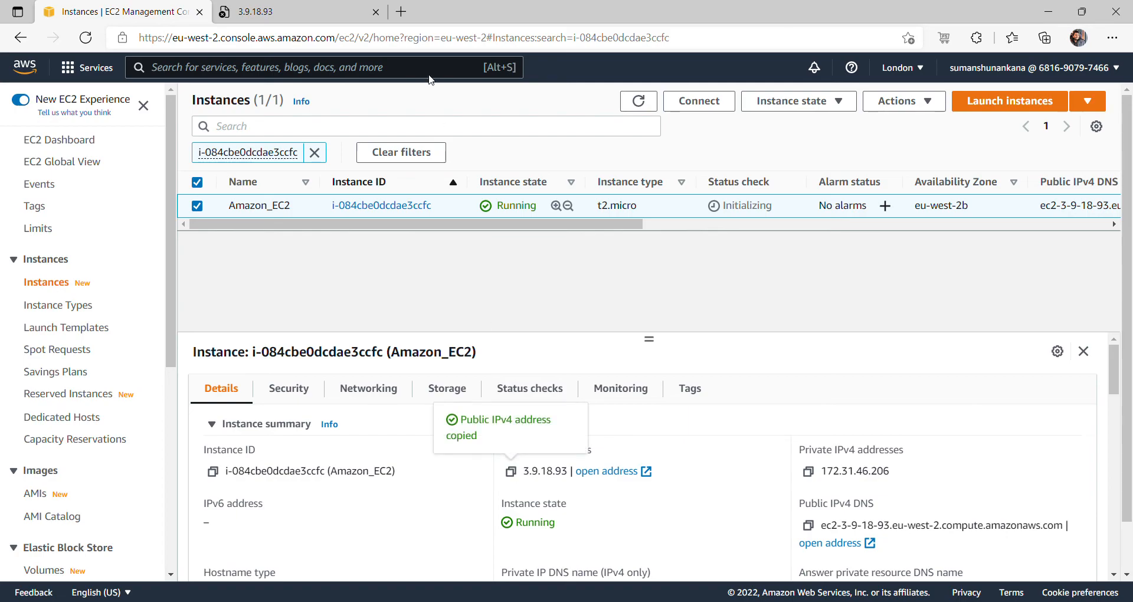
pyautogui.click(322, 14)
pyautogui.click(296, 44)
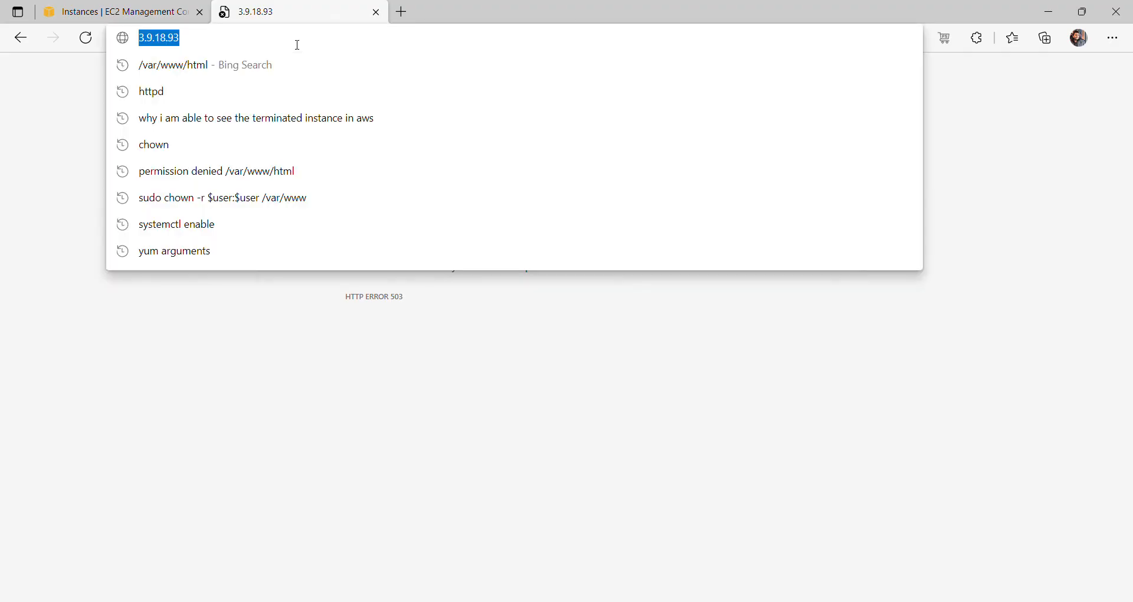
pyautogui.hotkey('ctrl', 'v')
pyautogui.press('Return')
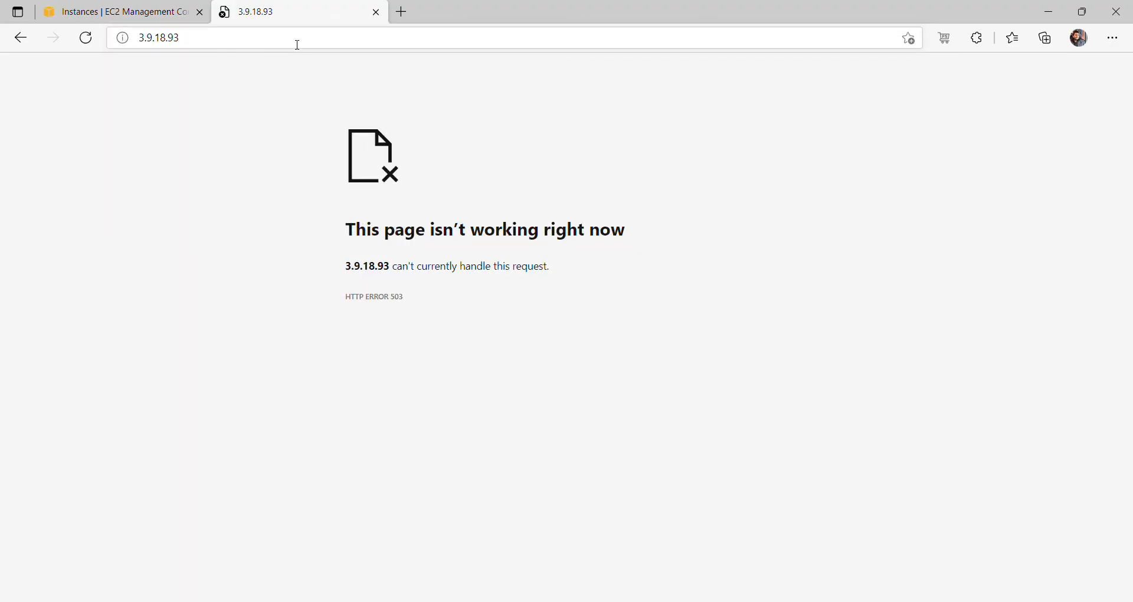
pyautogui.click(158, 13)
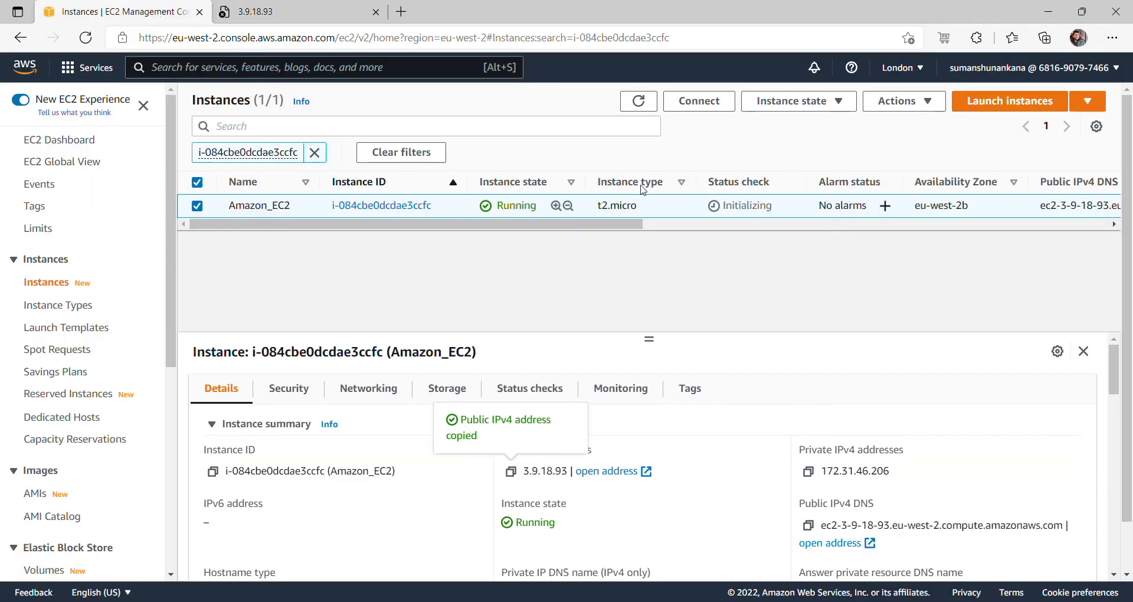
# Refresh so Amazon_EC2 shows 2/2 checks passed, select it and open its Actions > Instance settings menu
pyautogui.click(639, 101)
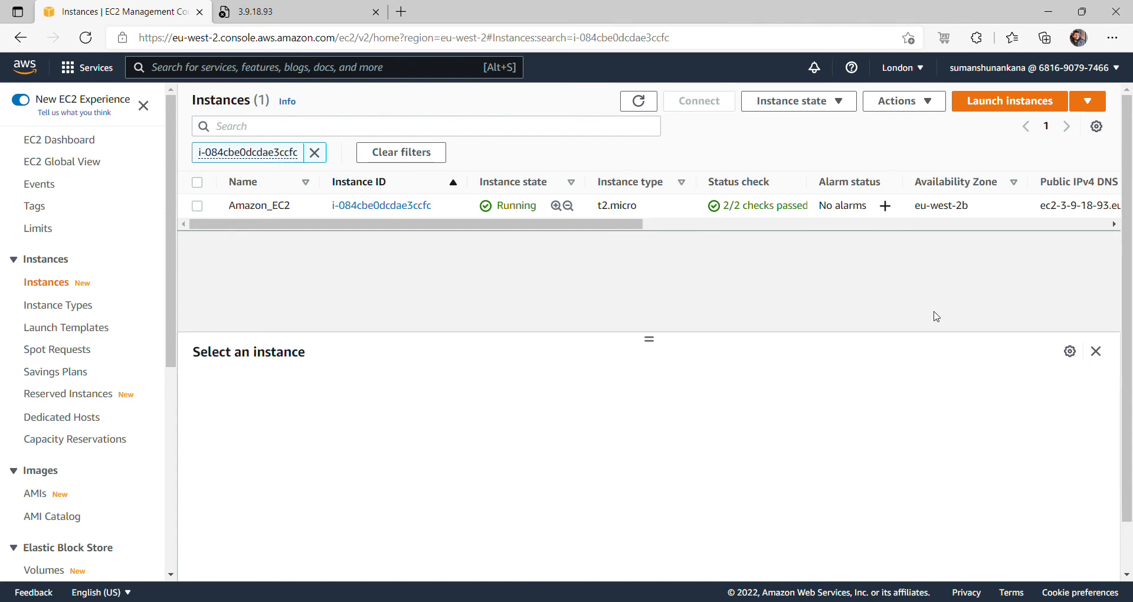
pyautogui.click(925, 101)
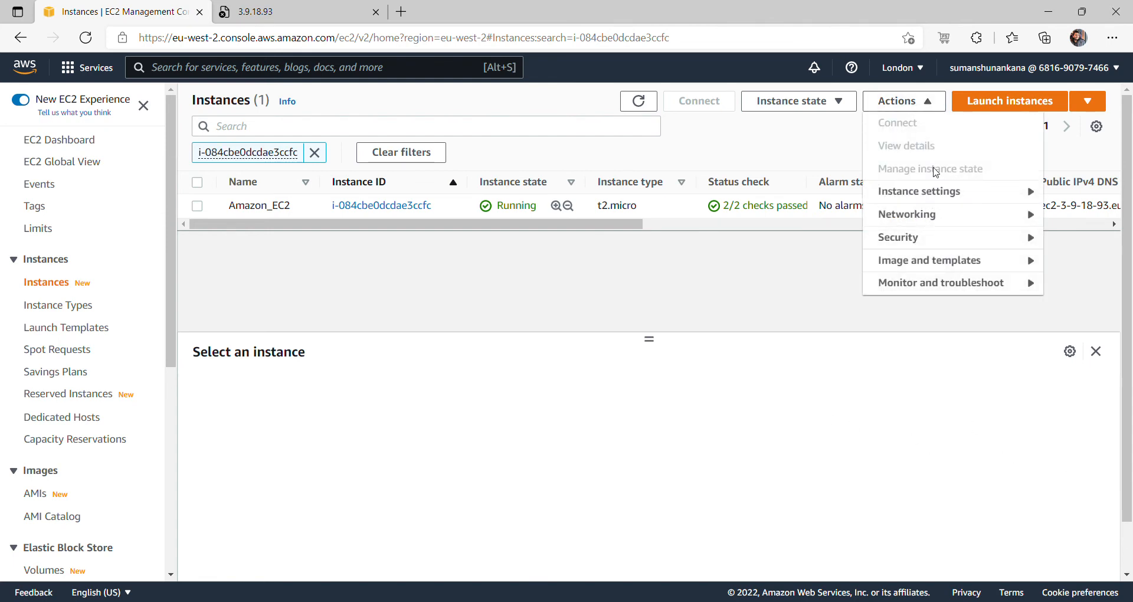
pyautogui.click(800, 125)
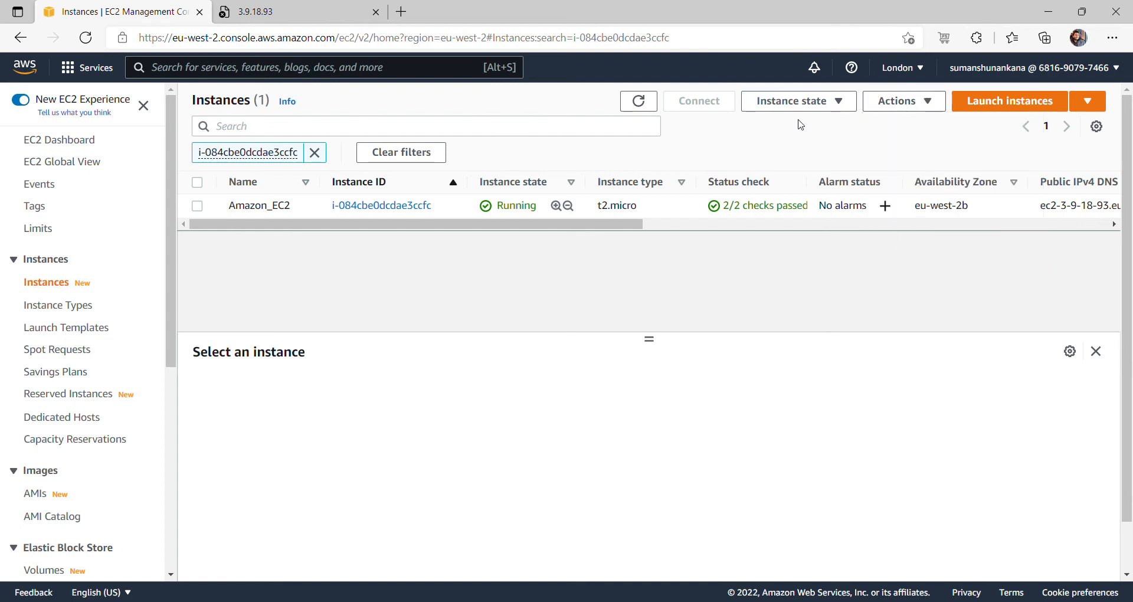
pyautogui.click(912, 107)
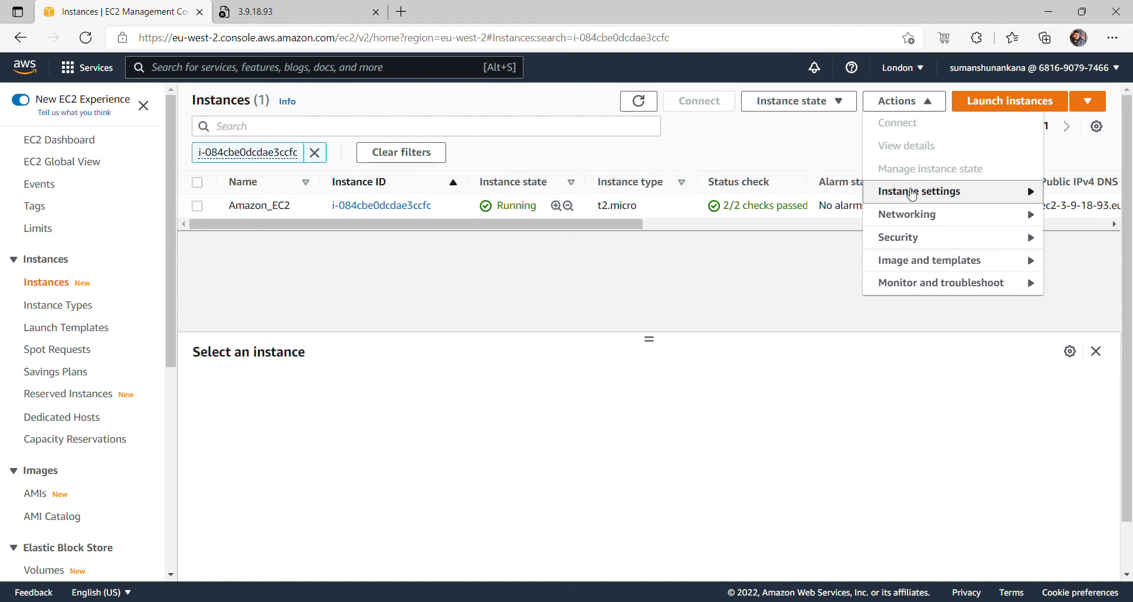
pyautogui.moveTo(912, 194)
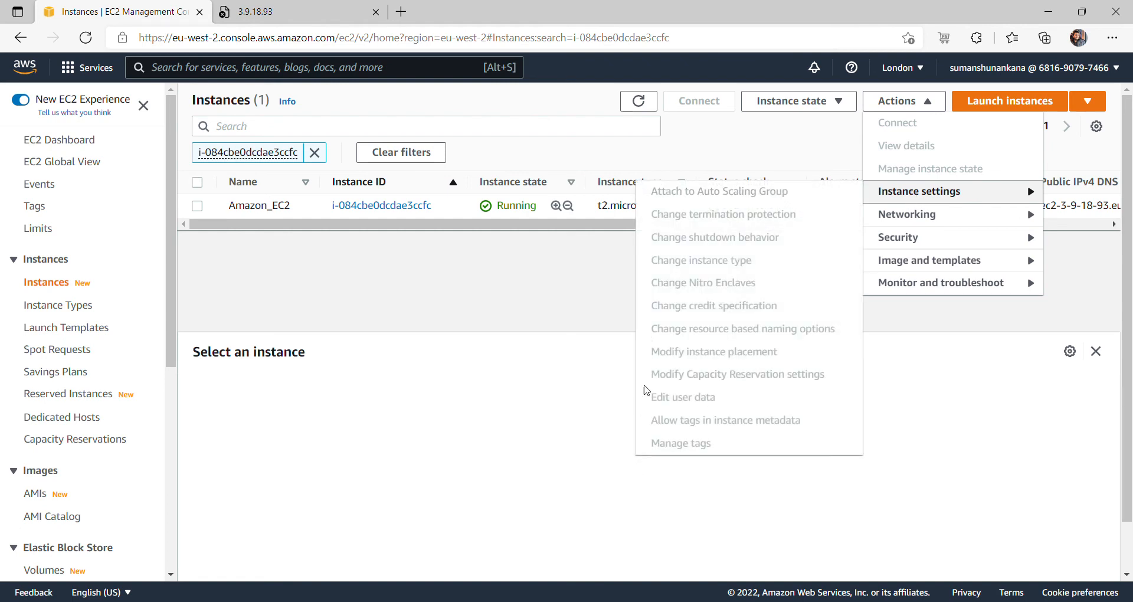
pyautogui.click(198, 206)
pyautogui.click(198, 206)
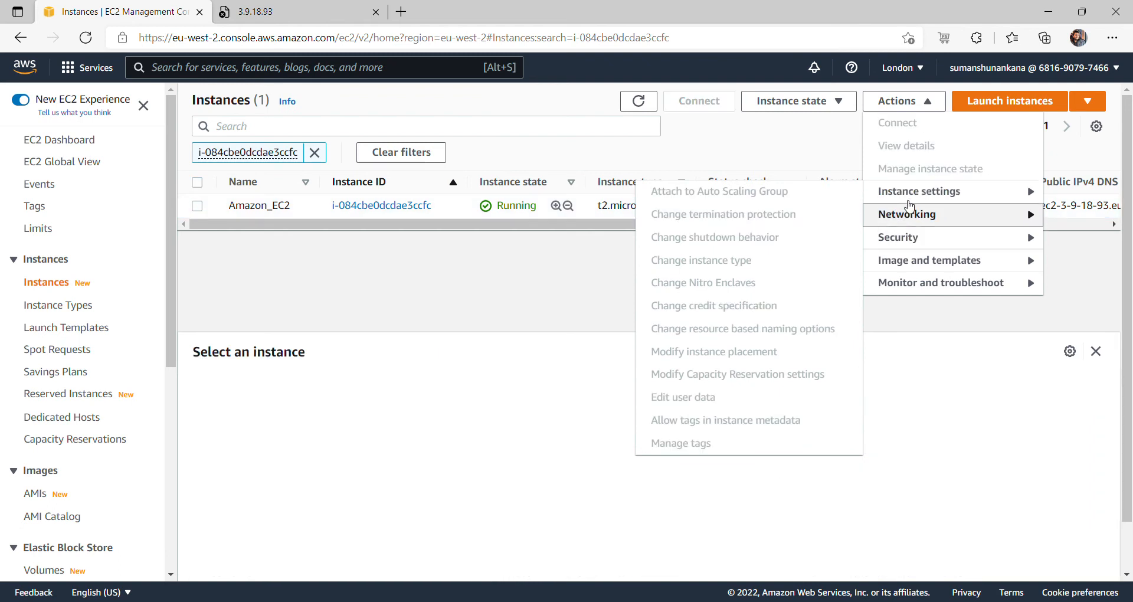
pyautogui.click(770, 151)
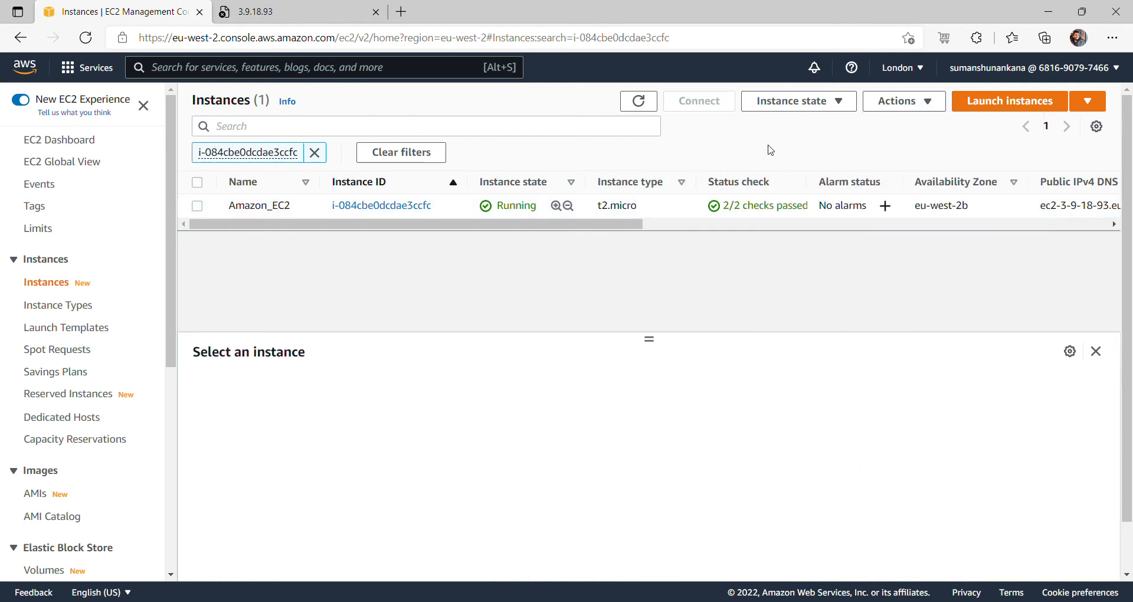
pyautogui.click(198, 206)
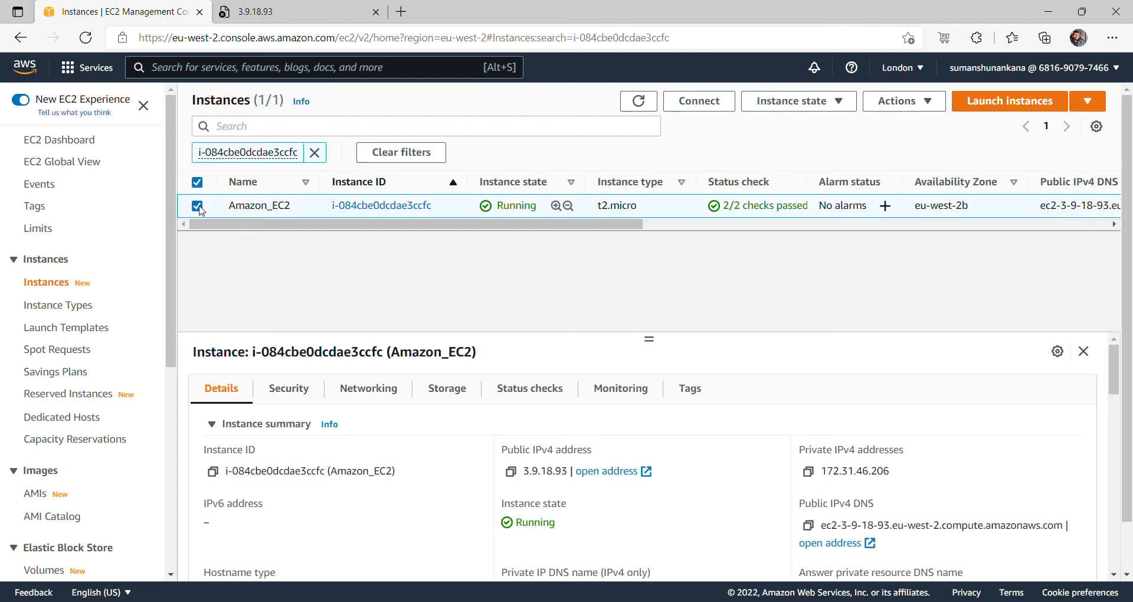
pyautogui.click(909, 102)
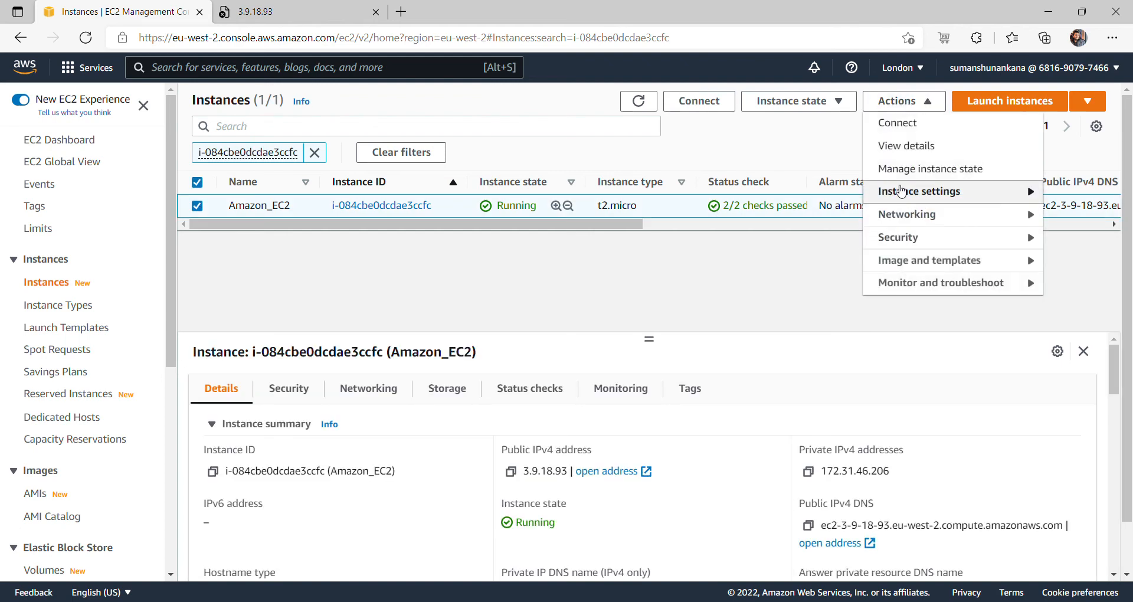
# Open Edit user data and review the yum update -y and yum install httpd lines, then return to Instances
pyautogui.moveTo(901, 191)
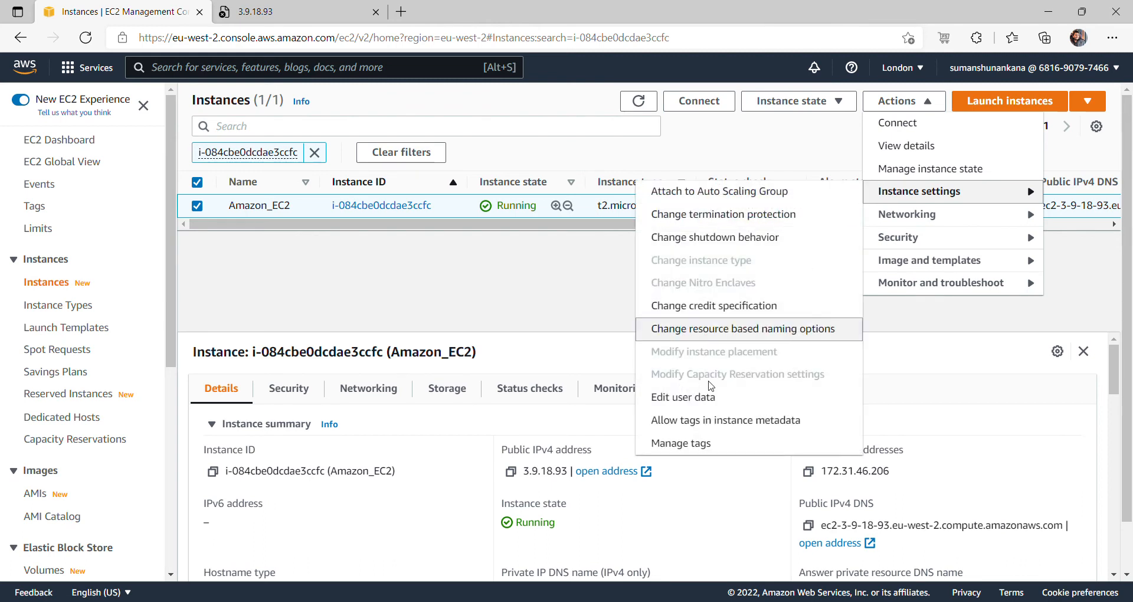
pyautogui.click(682, 400)
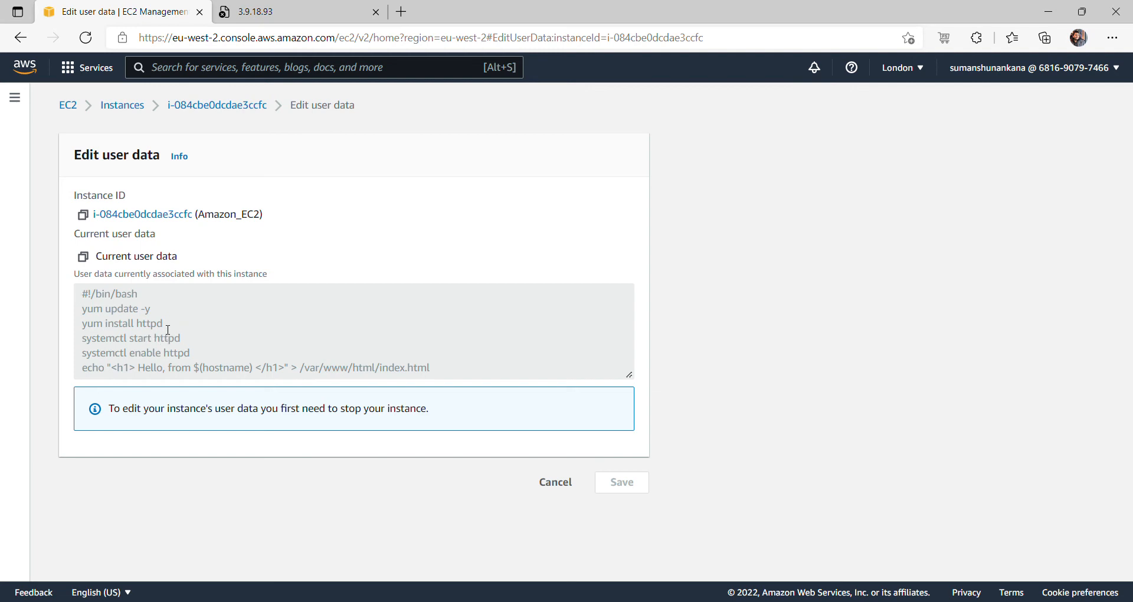
pyautogui.moveTo(164, 324); pyautogui.dragTo(82, 326)
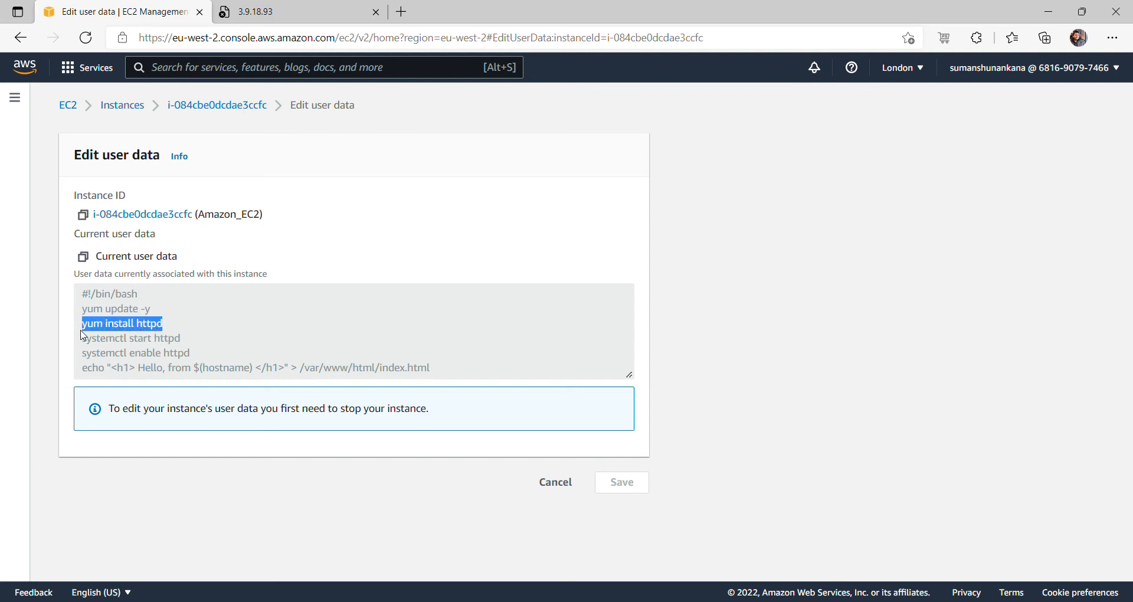
pyautogui.click(137, 341)
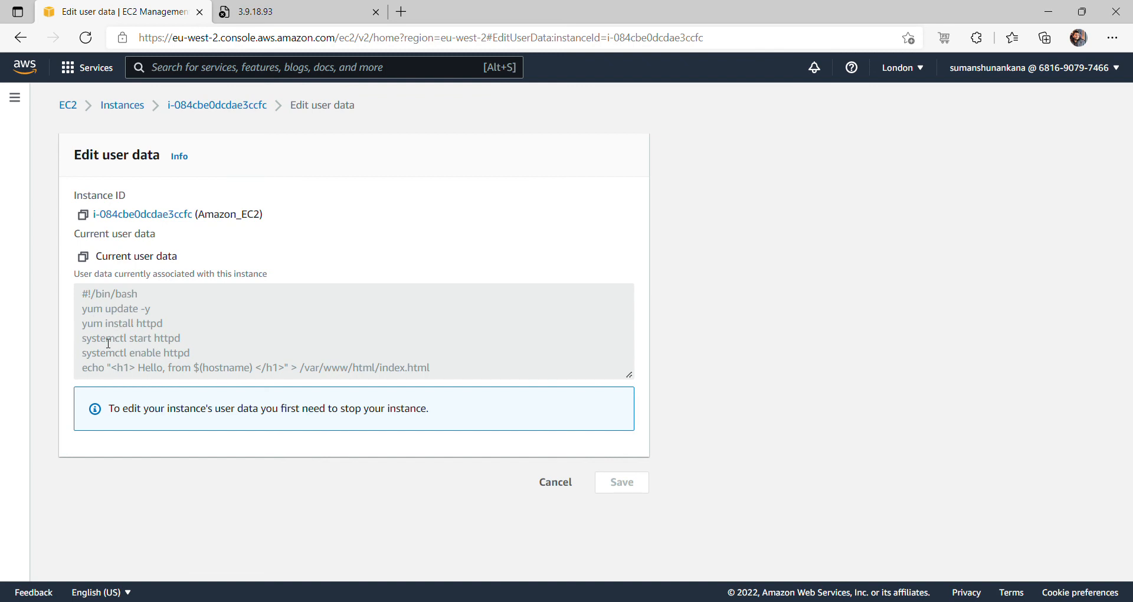
pyautogui.moveTo(78, 309); pyautogui.dragTo(160, 311)
pyautogui.click(157, 319)
pyautogui.moveTo(82, 324); pyautogui.dragTo(166, 330)
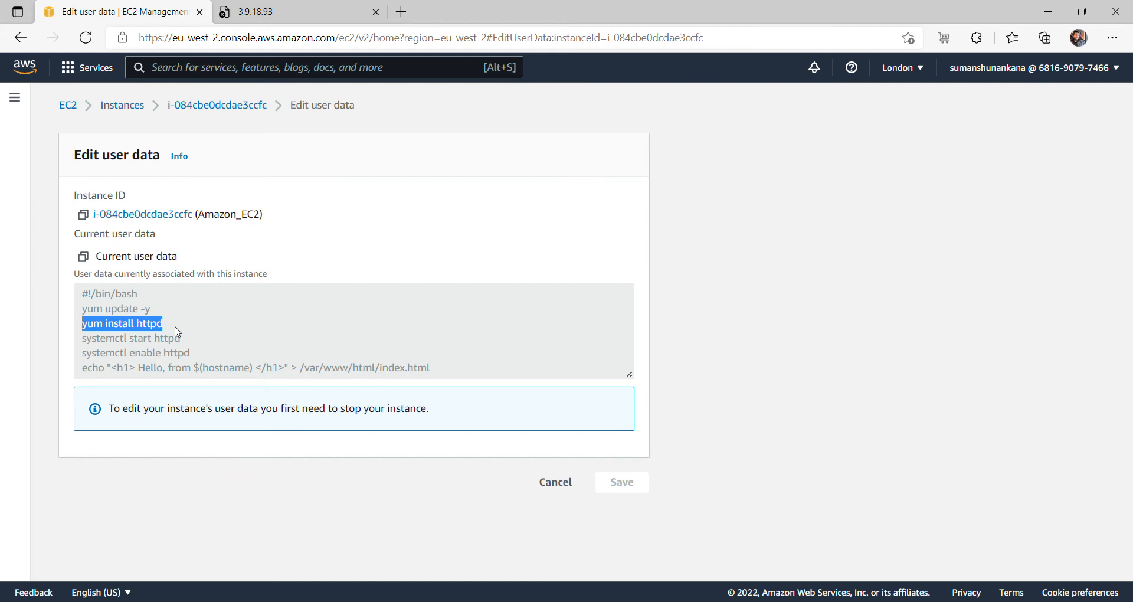
pyautogui.click(182, 331)
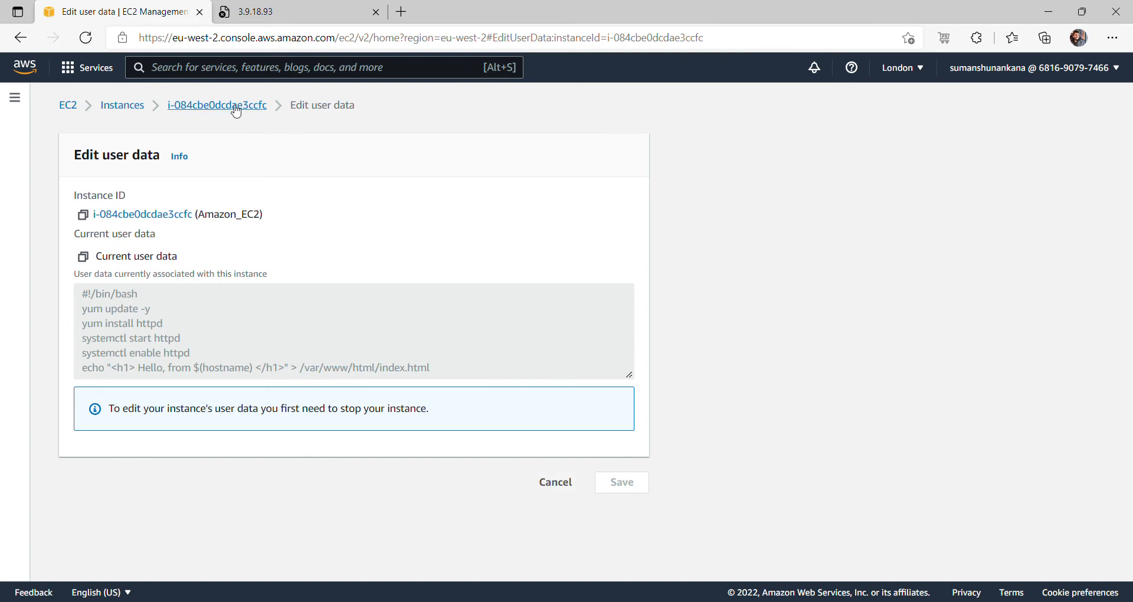
pyautogui.click(133, 107)
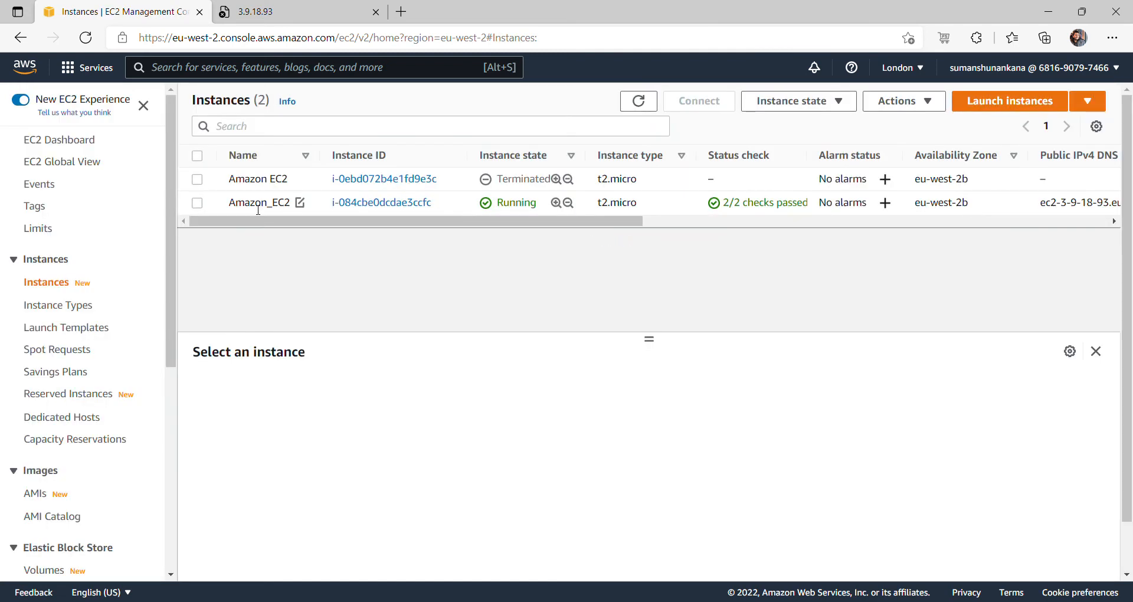
# Stop the Amazon_EC2 instance and refresh the instance list
pyautogui.click(198, 203)
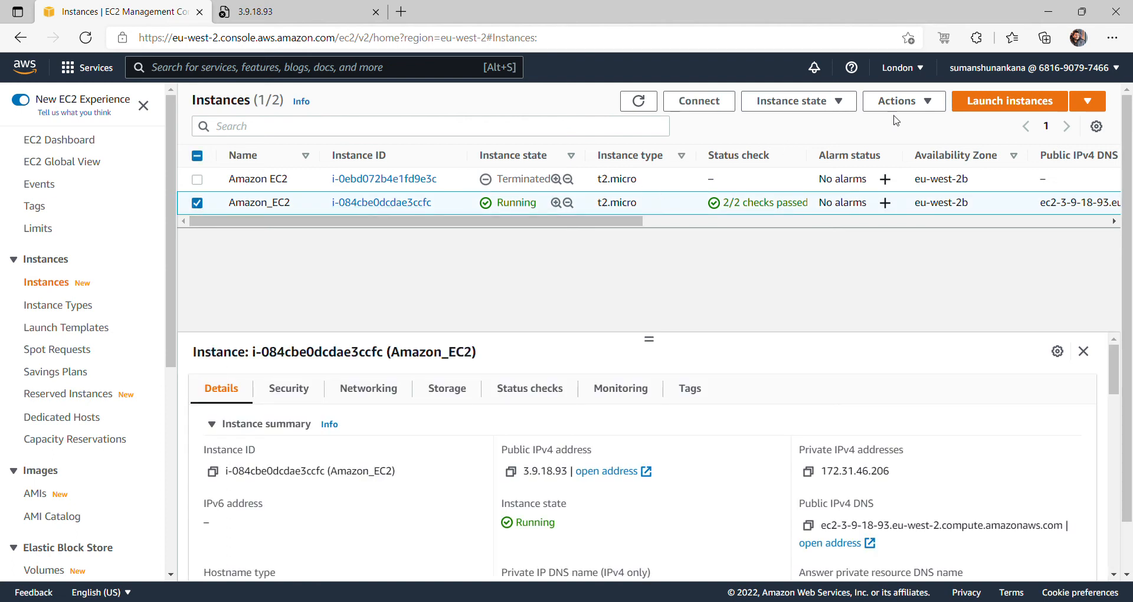
pyautogui.click(835, 104)
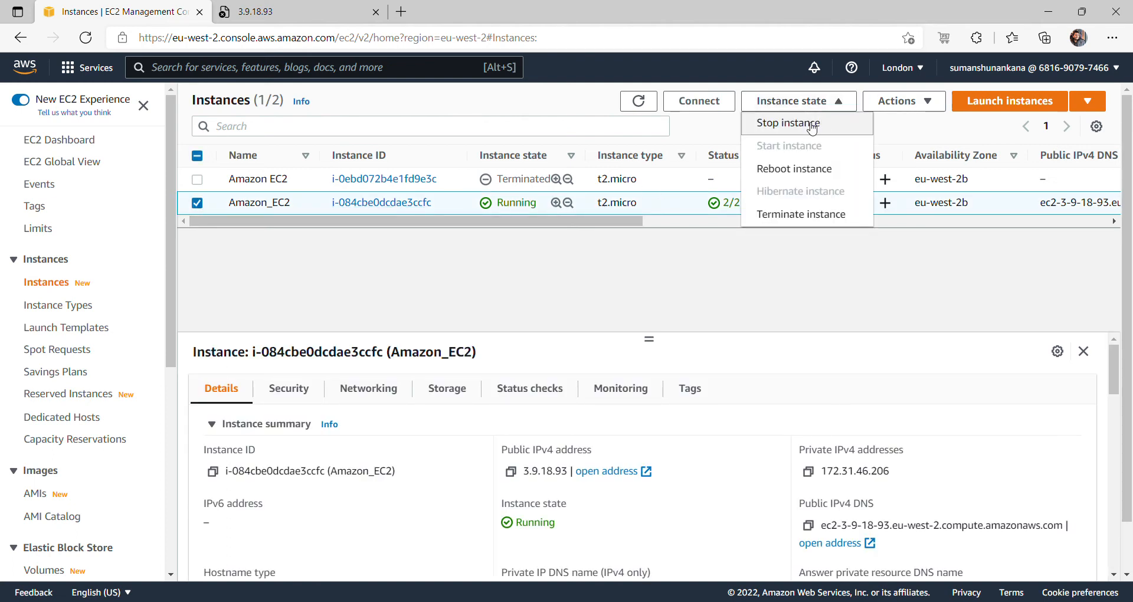
pyautogui.click(822, 124)
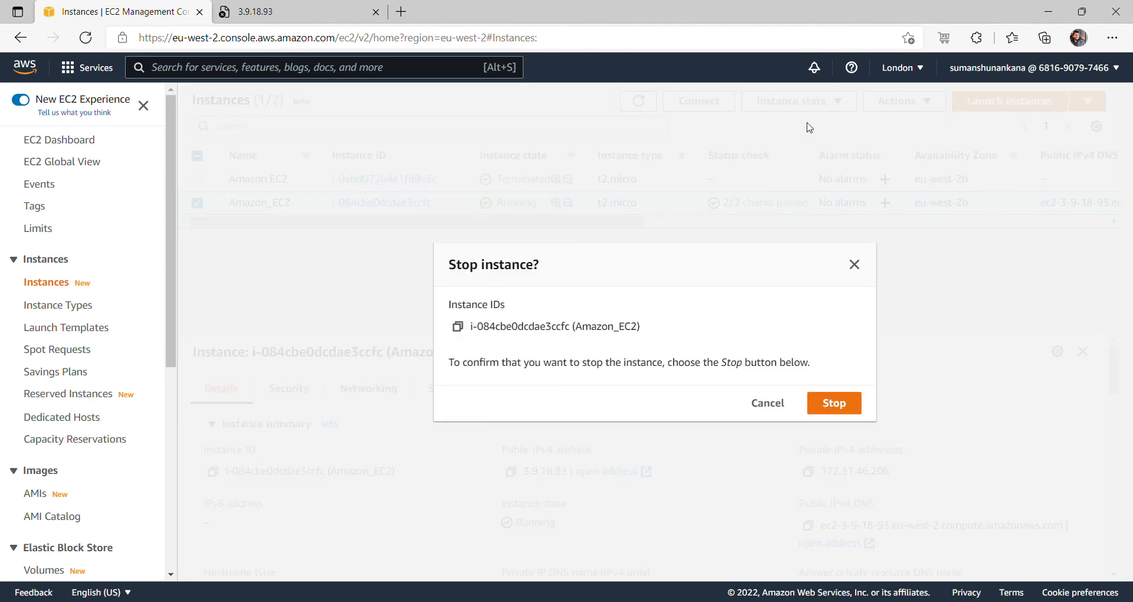
pyautogui.click(824, 404)
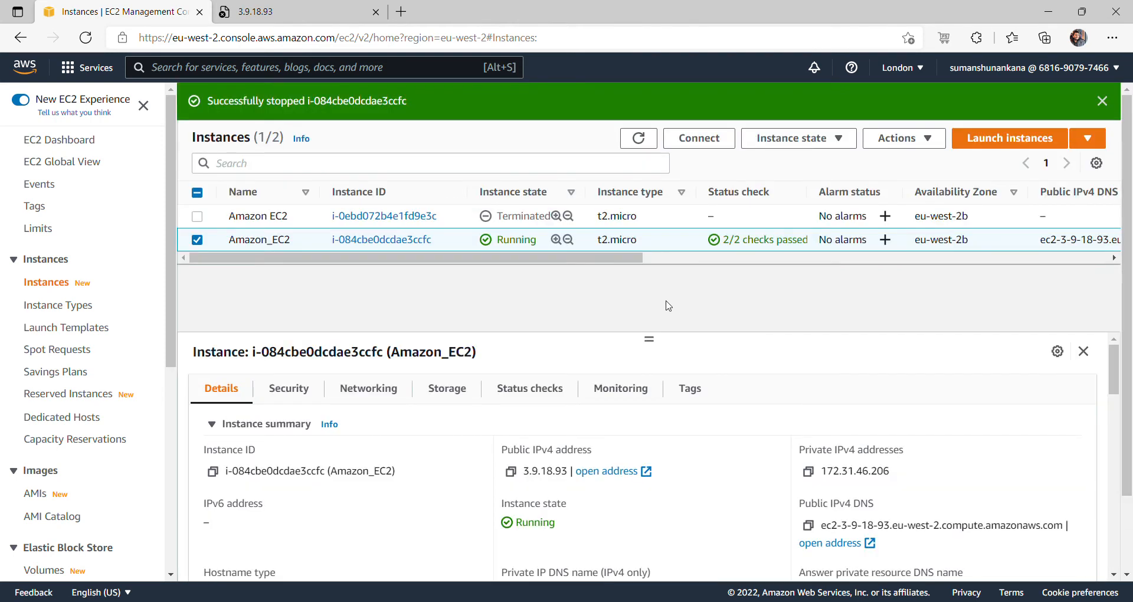
pyautogui.click(638, 138)
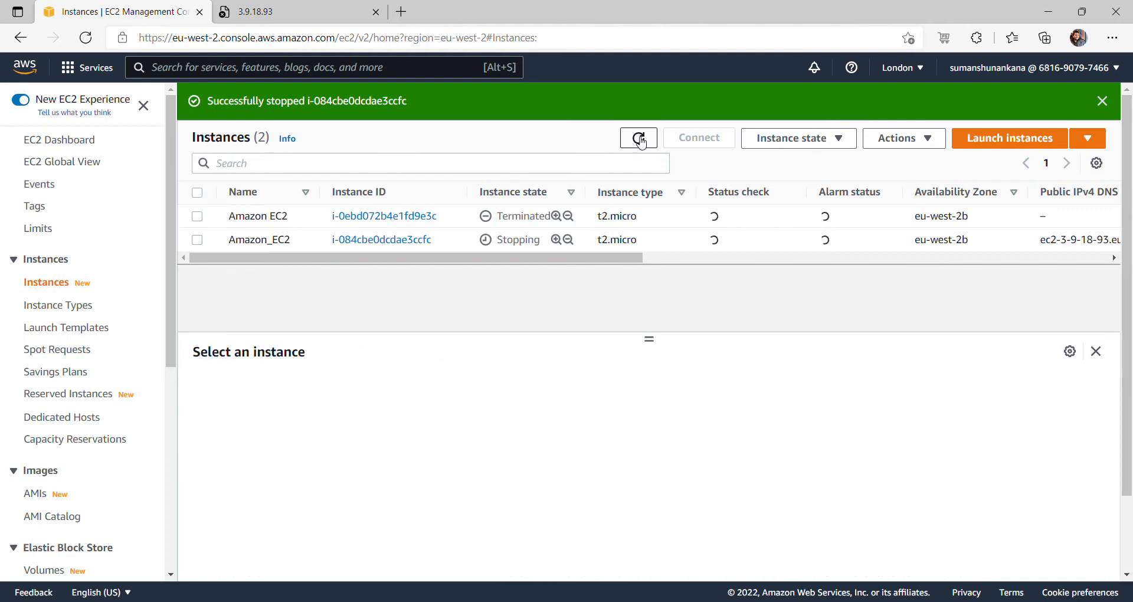
# Open the Edit user data page for Amazon_EC2 via Actions > Instance settings
pyautogui.click(915, 145)
pyautogui.click(909, 230)
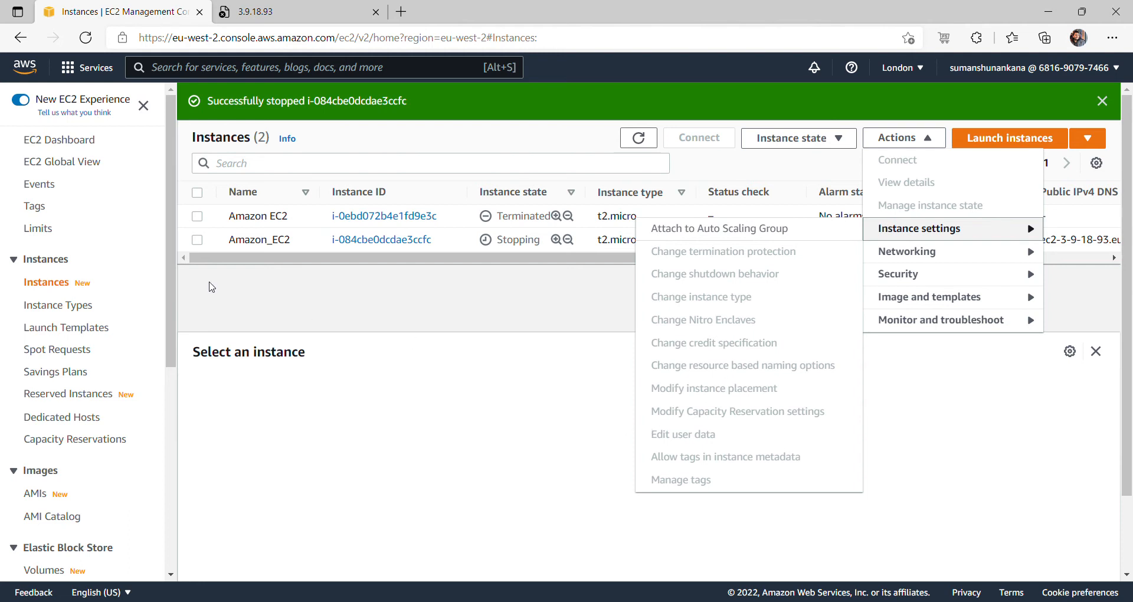
pyautogui.click(197, 240)
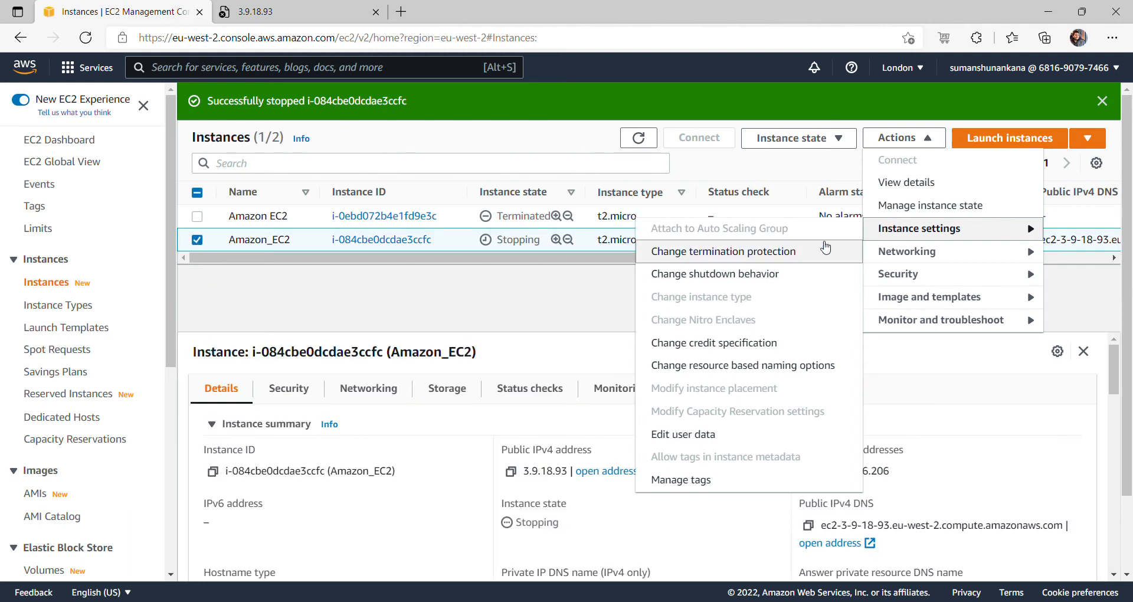
pyautogui.click(678, 448)
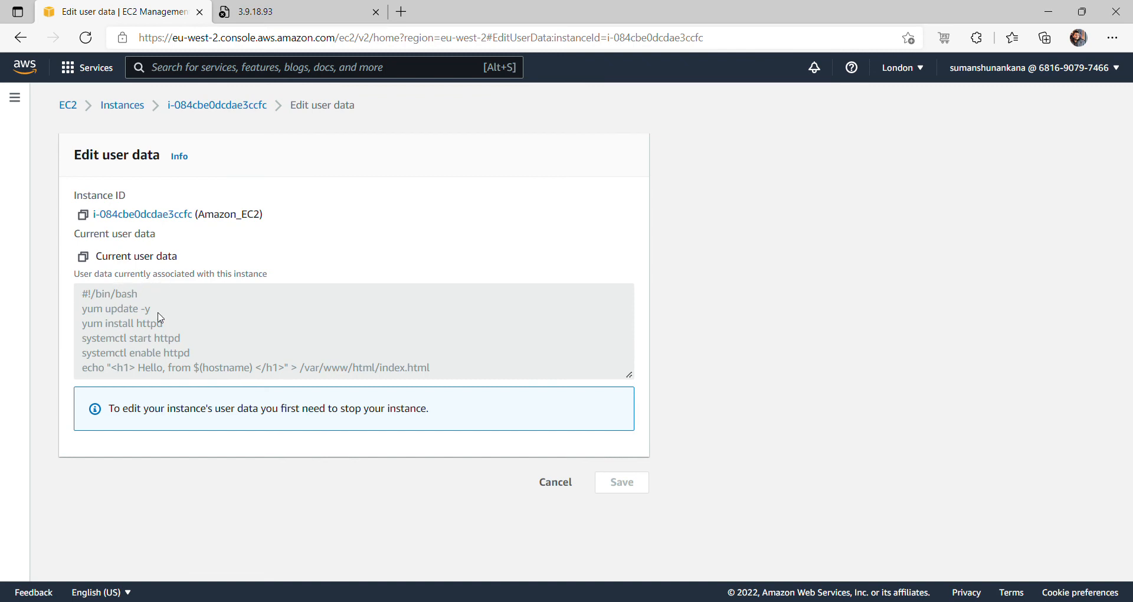
# Back in Instances, refresh, select the stopped Amazon_EC2 and reopen its Edit user data page
pyautogui.click(118, 106)
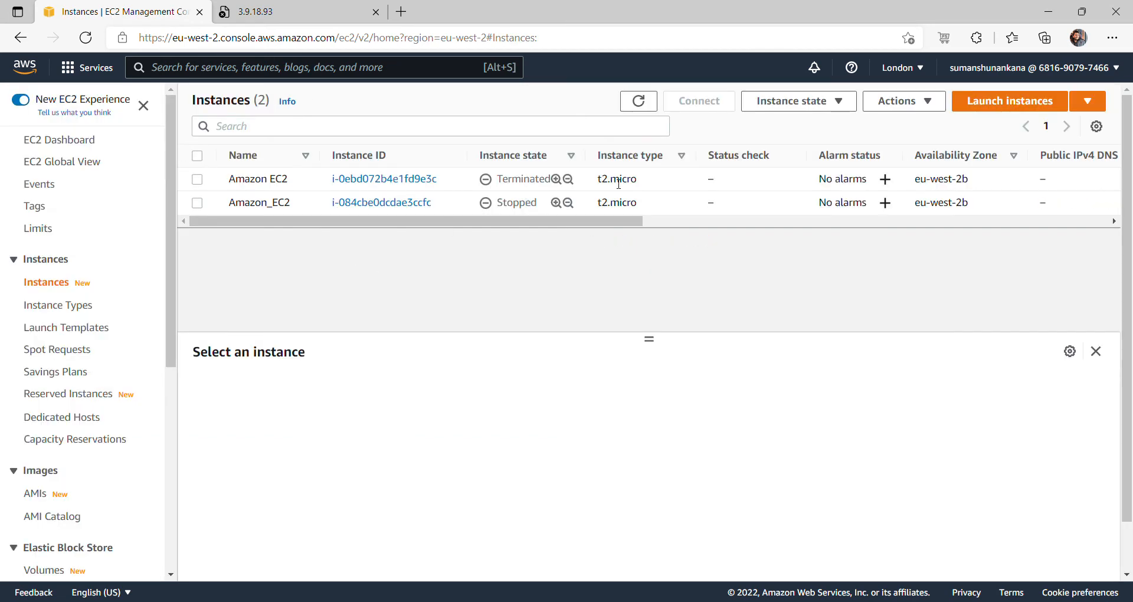
pyautogui.click(641, 102)
pyautogui.click(198, 204)
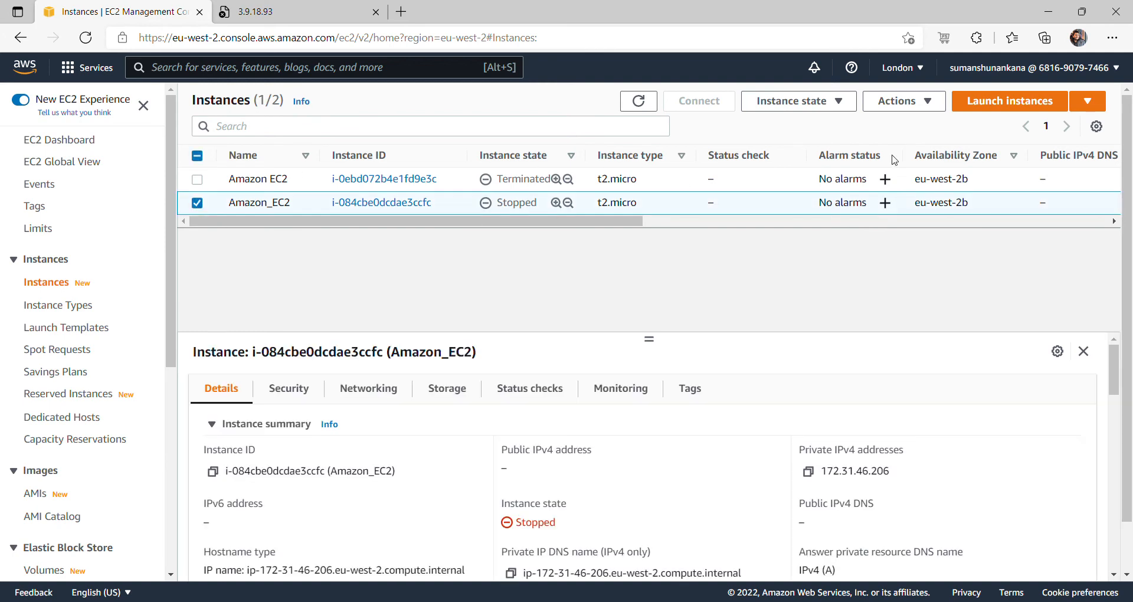
pyautogui.click(924, 105)
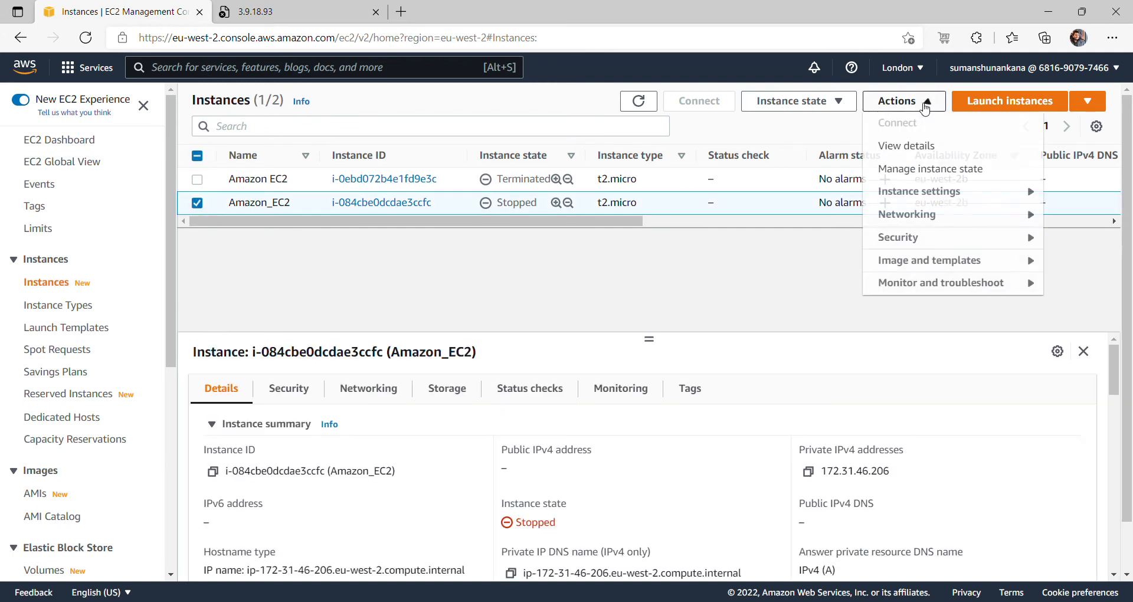
pyautogui.click(901, 193)
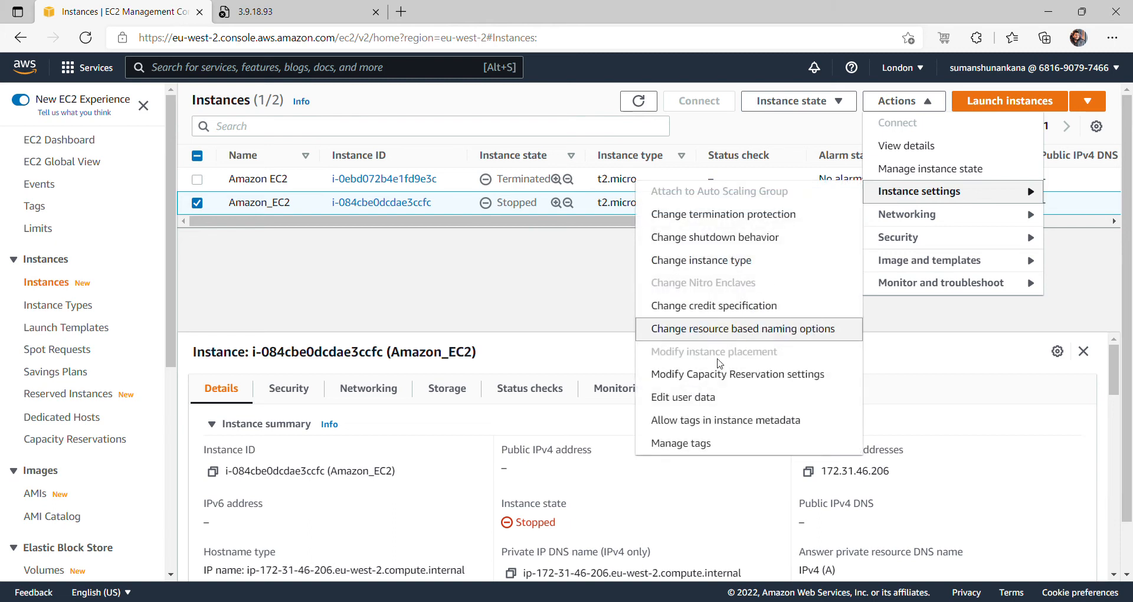
pyautogui.click(685, 398)
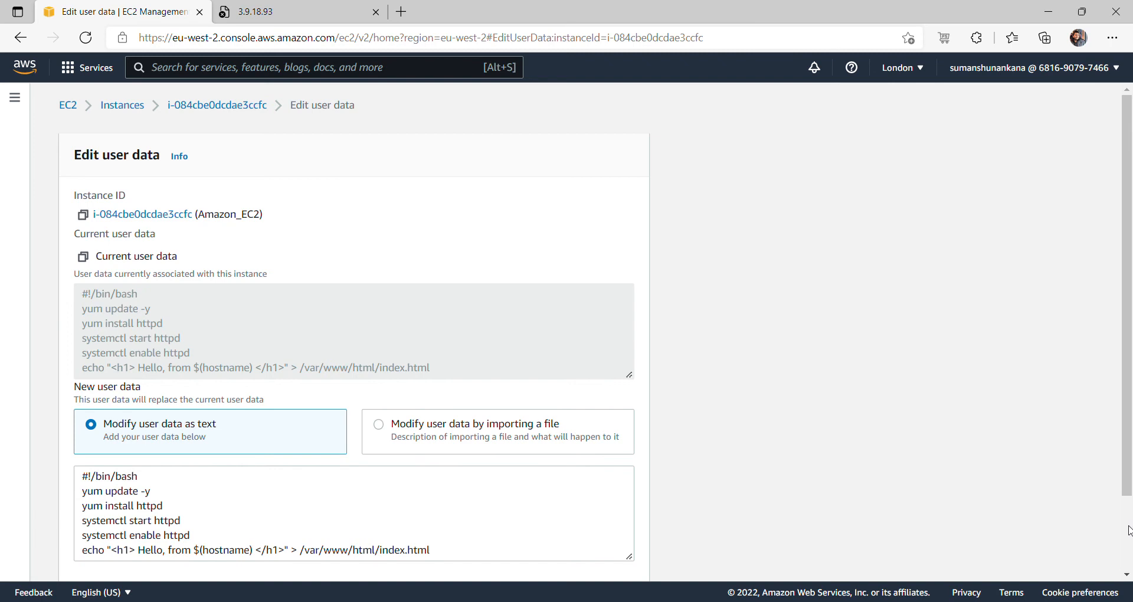
# Append -y so the line reads 'yum install httpd -y' and save the user data
pyautogui.scroll(-2, 1128, 529)
pyautogui.click(195, 420)
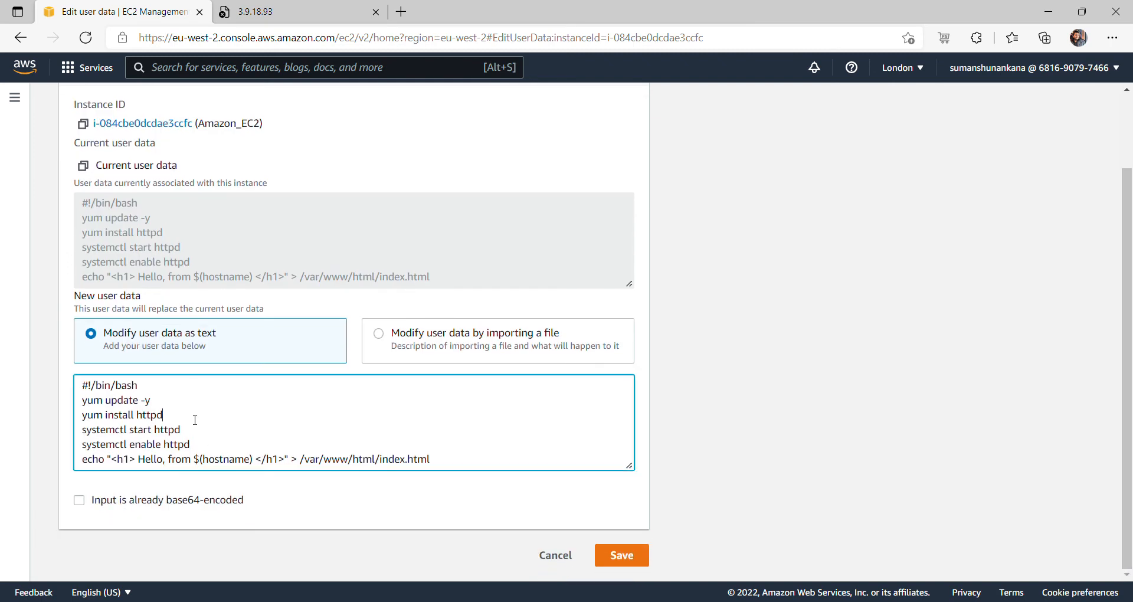
pyautogui.write('-y')
pyautogui.press('Down')
pyautogui.click(643, 559)
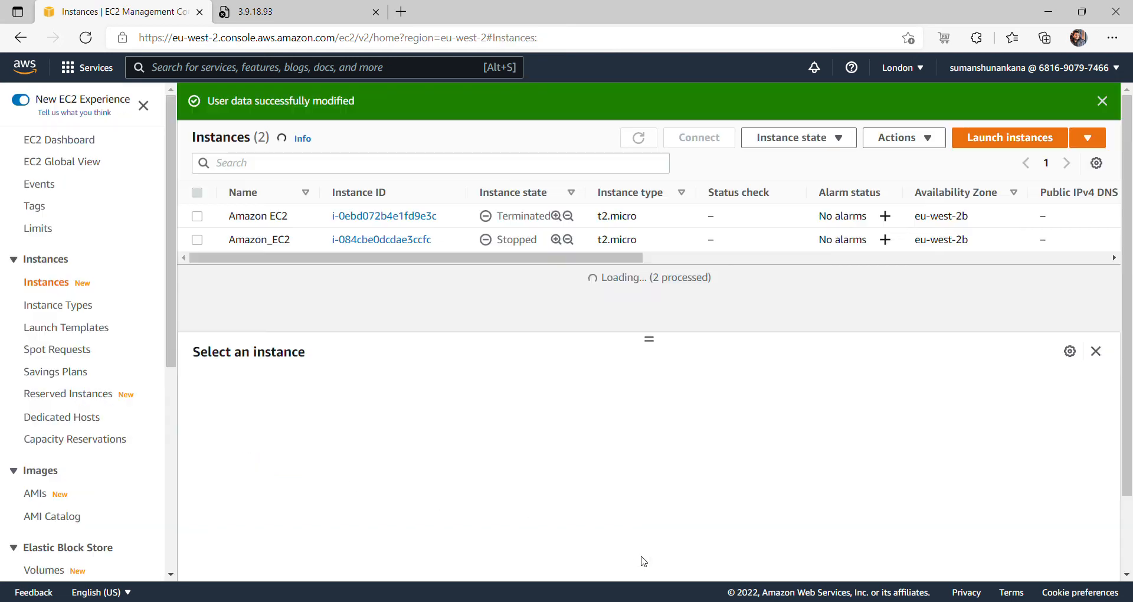
# Start the Amazon_EC2 instance from the Instance state menu
pyautogui.click(196, 240)
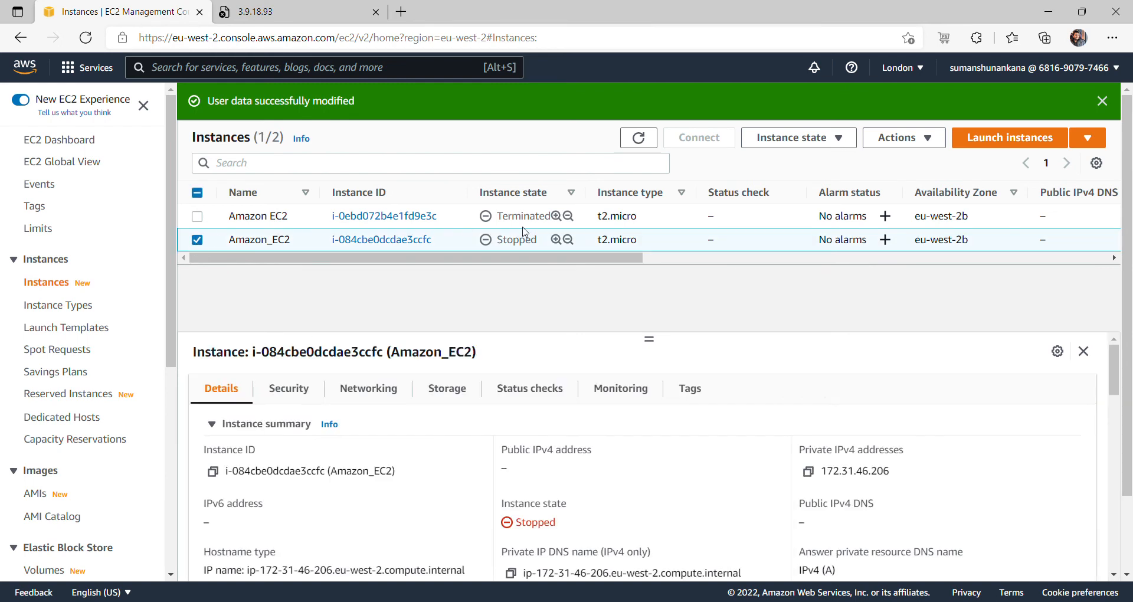
pyautogui.click(816, 143)
pyautogui.click(794, 187)
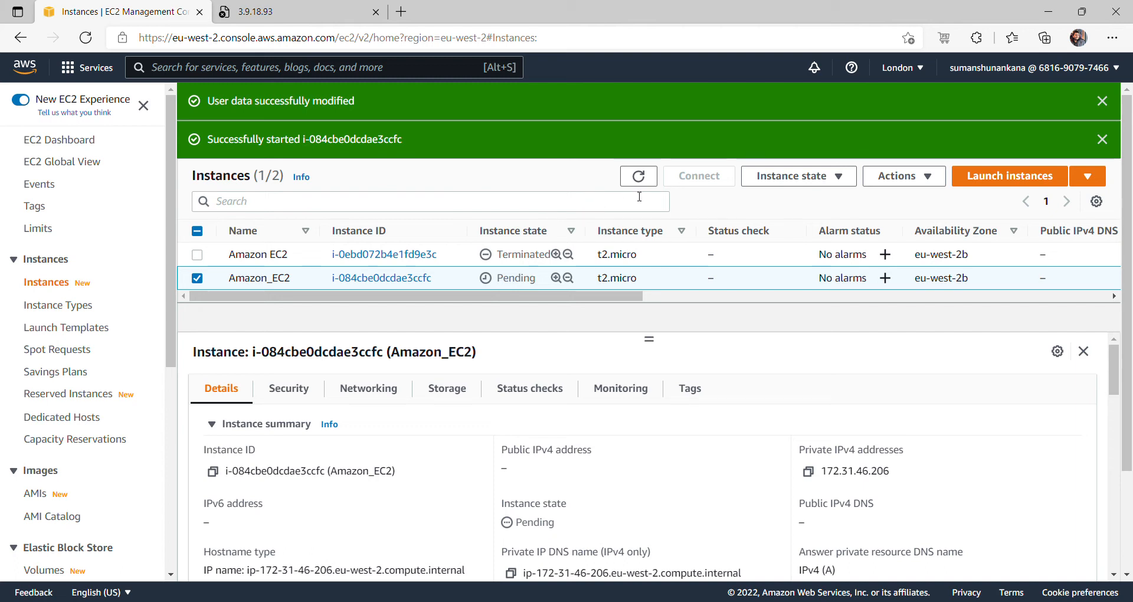
# Refresh until Amazon_EC2 is Running, then copy its new public IPv4 address 13.40.88.201
pyautogui.click(638, 176)
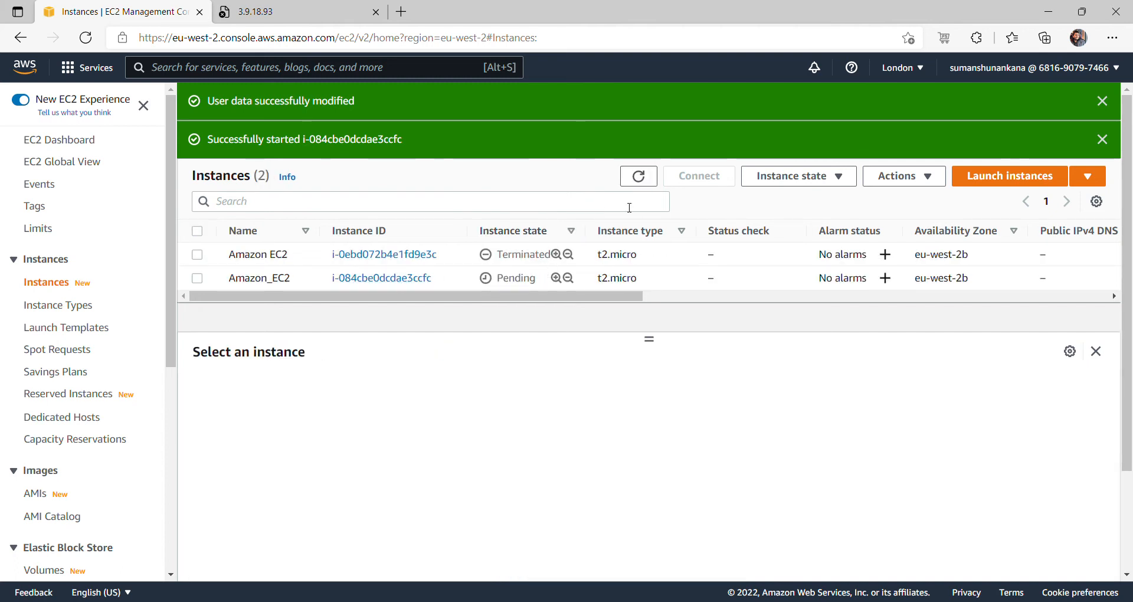
pyautogui.click(647, 183)
pyautogui.click(649, 184)
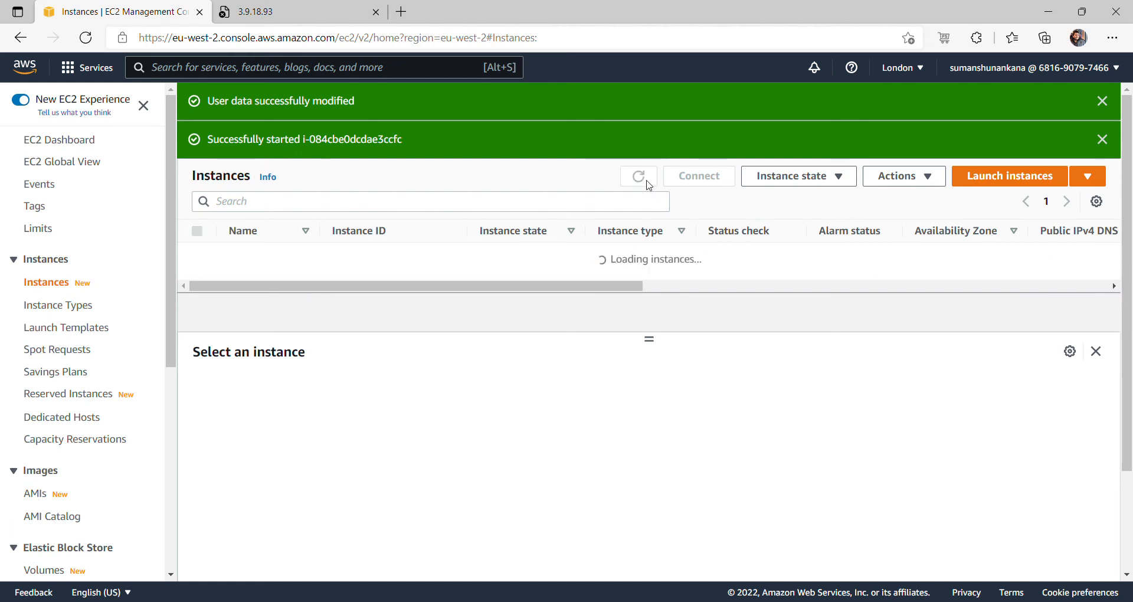
pyautogui.click(650, 186)
pyautogui.click(638, 176)
pyautogui.click(651, 186)
pyautogui.click(650, 185)
pyautogui.click(651, 184)
pyautogui.click(650, 185)
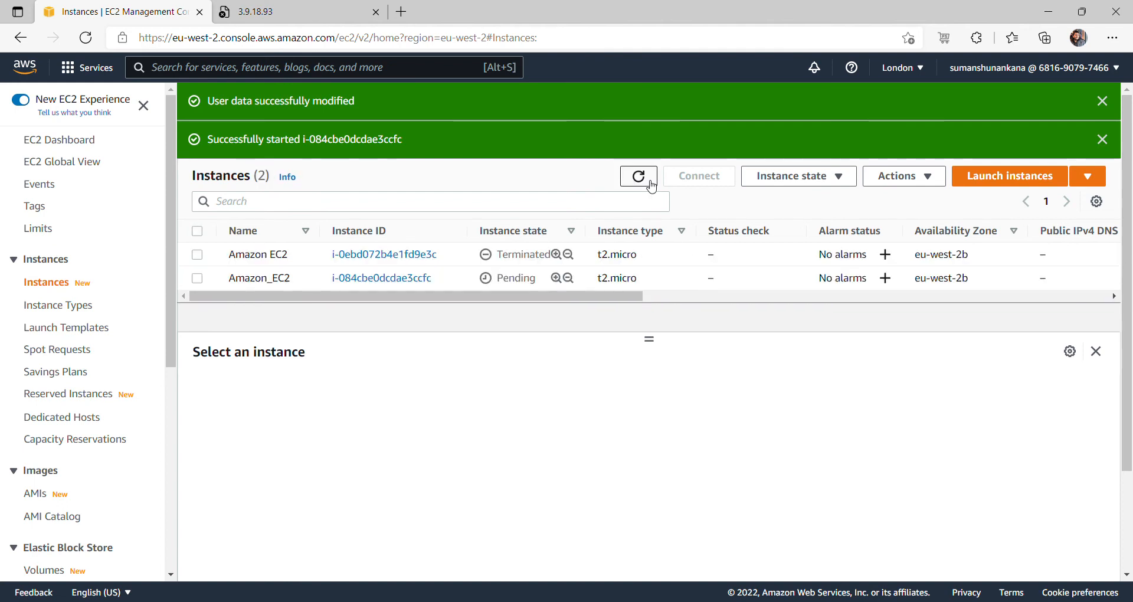
pyautogui.click(651, 184)
pyautogui.click(651, 185)
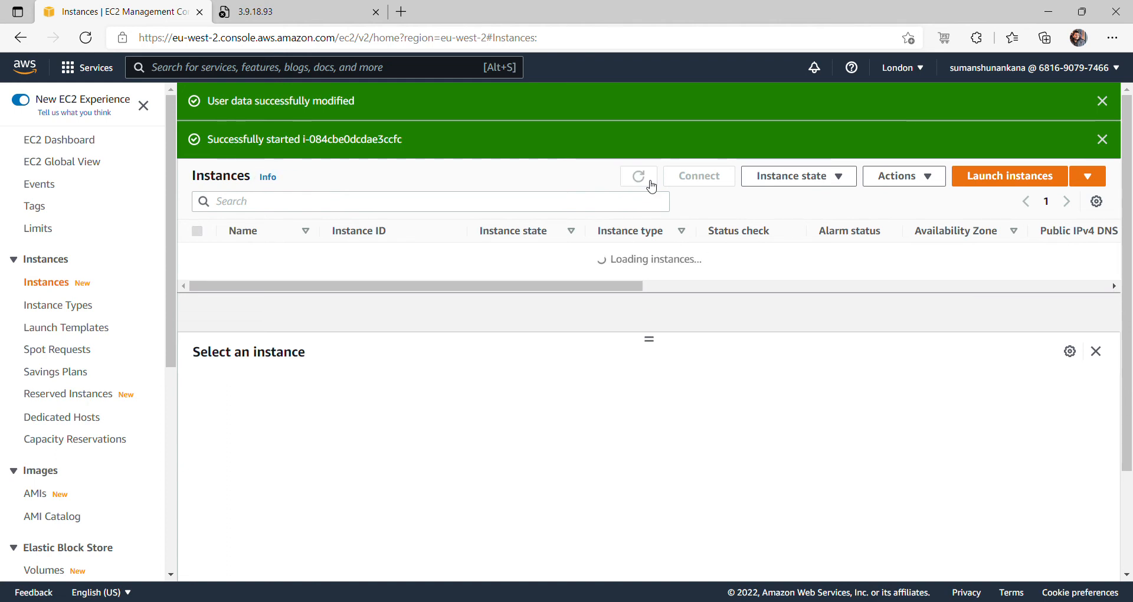
pyautogui.click(648, 184)
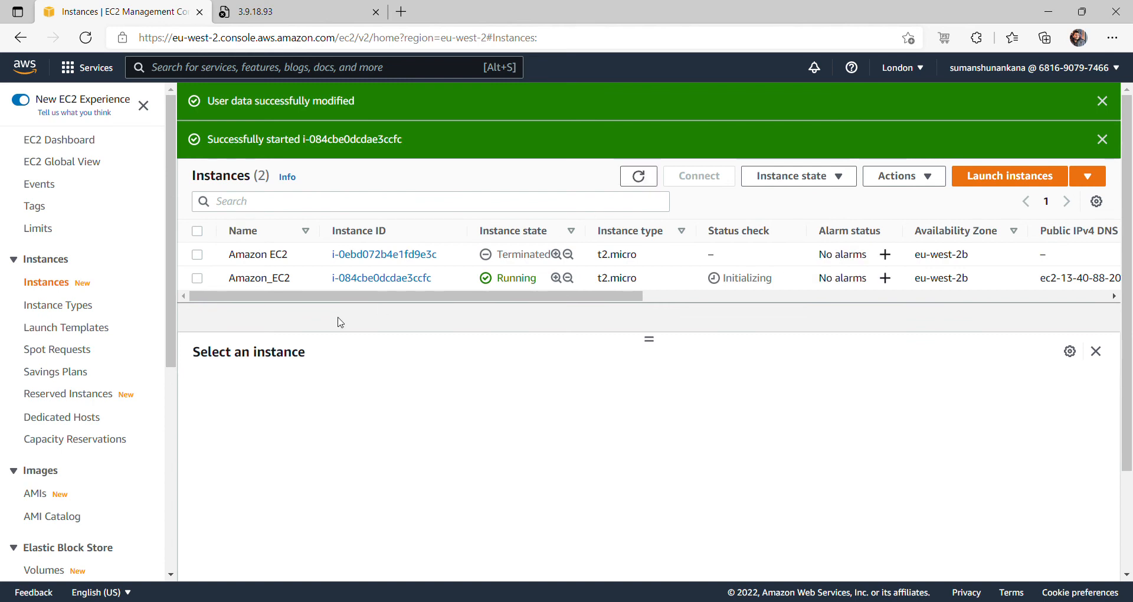
pyautogui.click(197, 278)
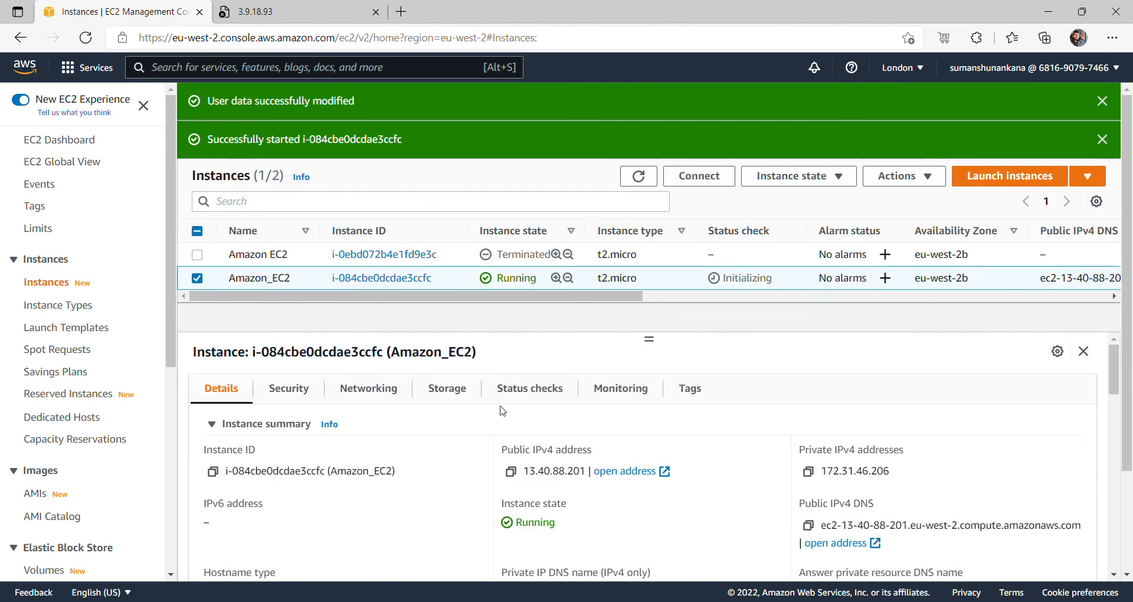
pyautogui.click(509, 472)
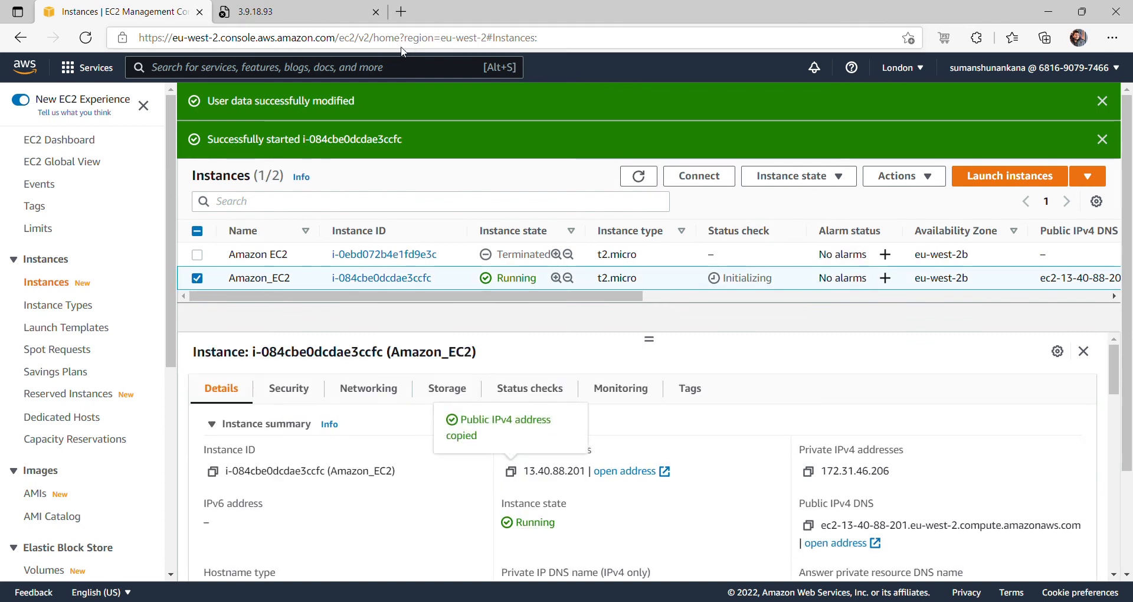
# Paste 13.40.88.201 into the second tab's address bar and load it twice, still getting HTTP ERROR 503
pyautogui.click(283, 12)
pyautogui.click(293, 47)
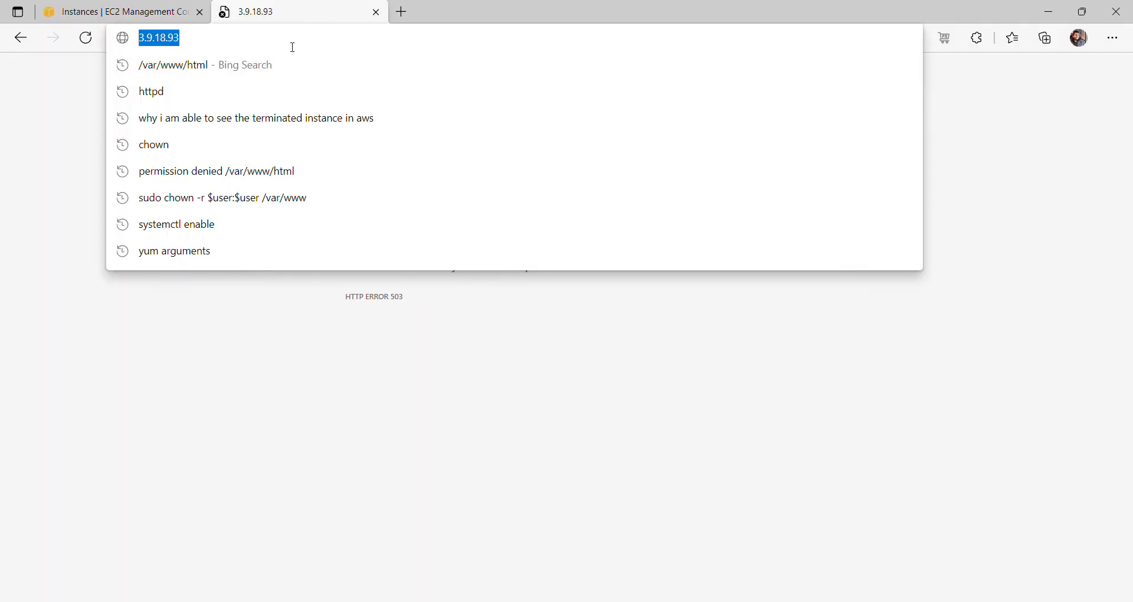
pyautogui.hotkey('ctrl', 'v')
pyautogui.press('Return')
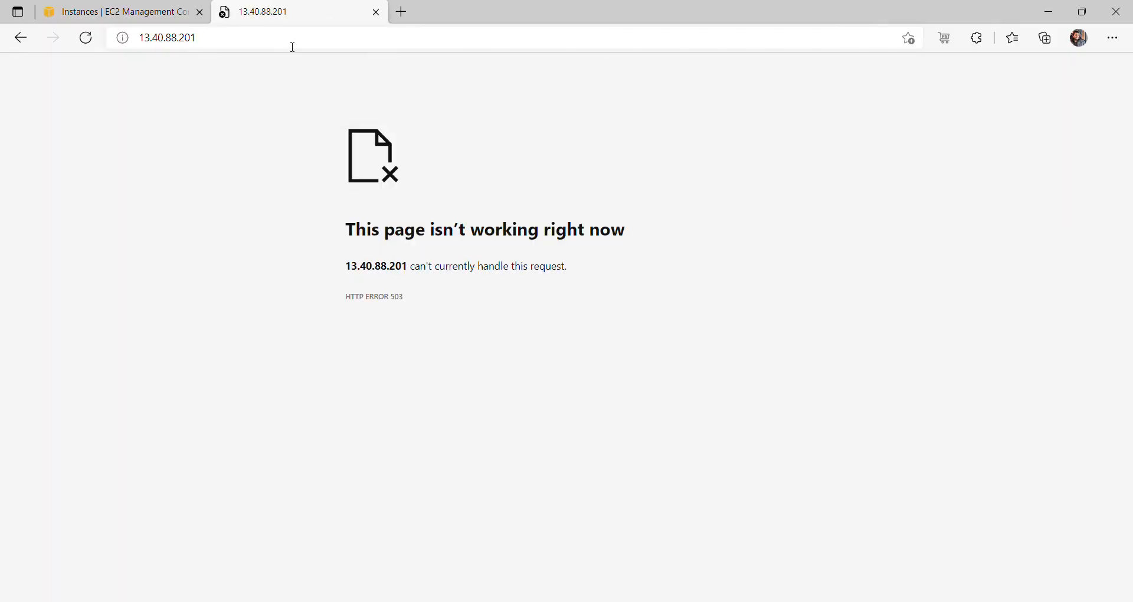
pyautogui.click(292, 46)
pyautogui.hotkey('ctrl', 'v')
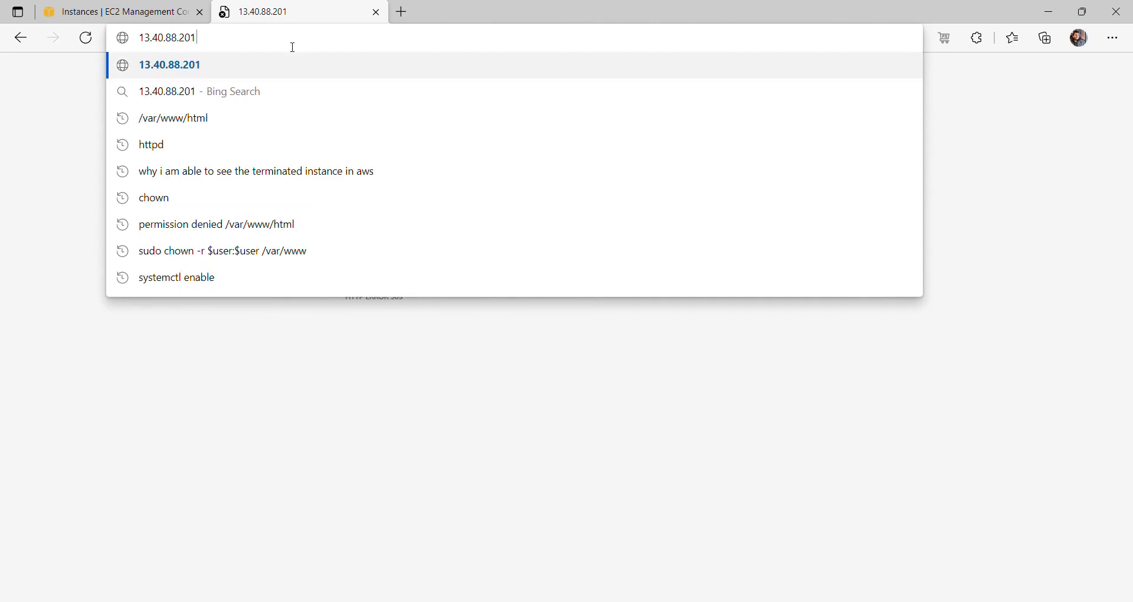
pyautogui.press('Return')
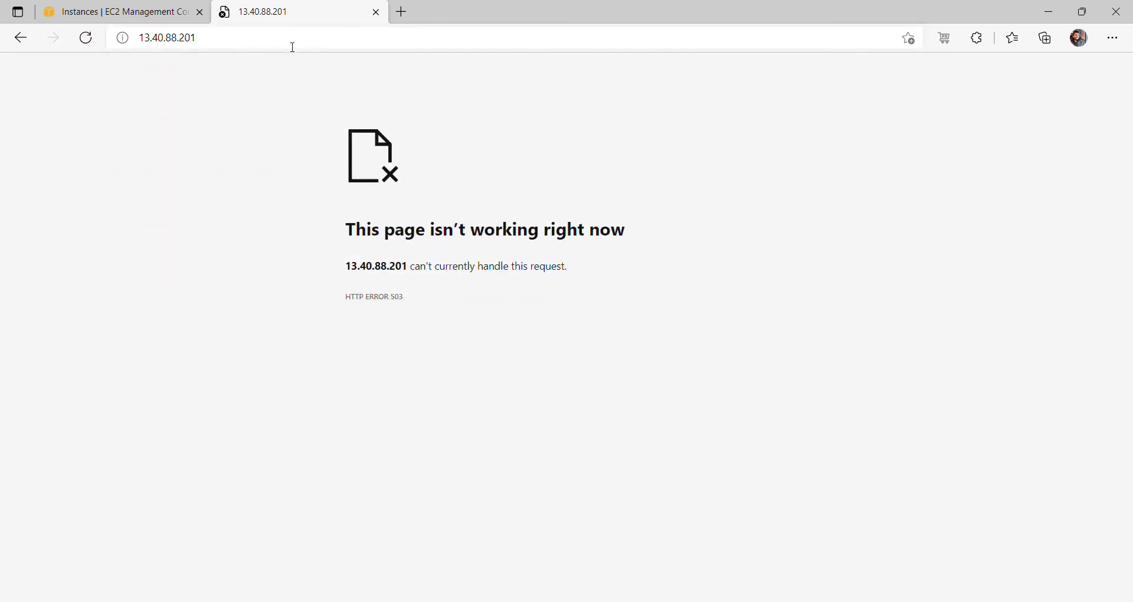
pyautogui.click(155, 13)
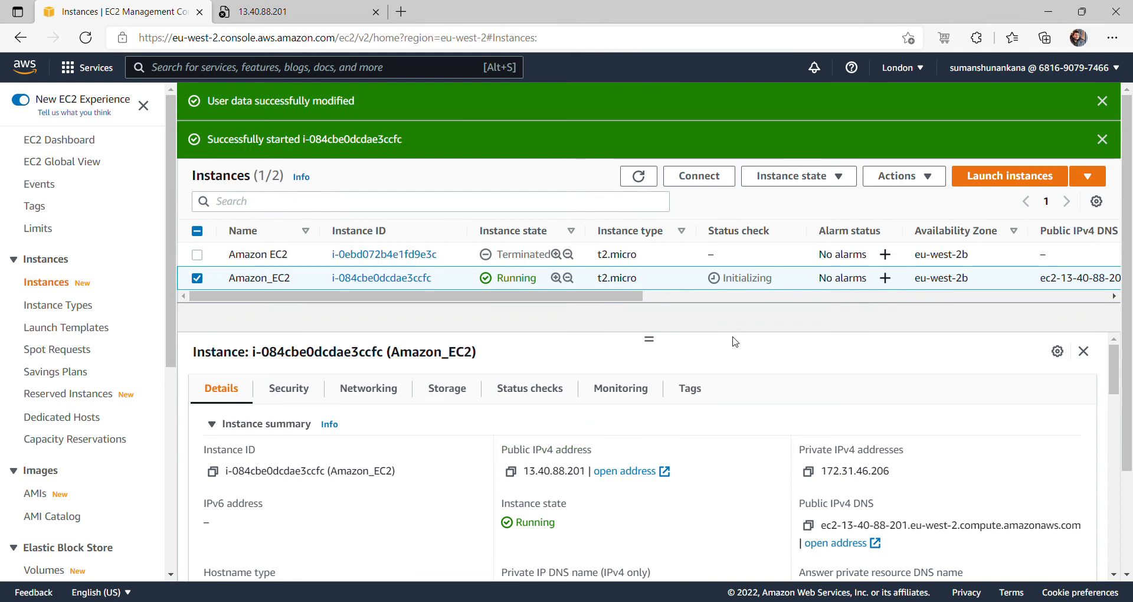
# Open an EC2 Instance Connect terminal on Amazon_EC2 and list the home folder with ls
pyautogui.click(700, 179)
pyautogui.click(600, 547)
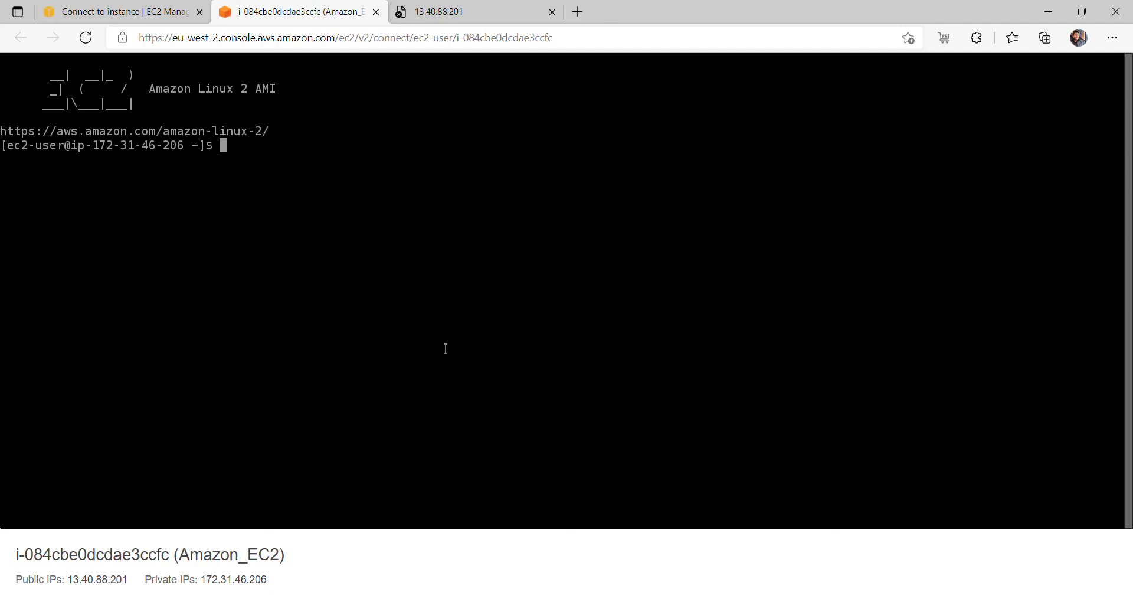
pyautogui.write('ls')
pyautogui.press('Return')
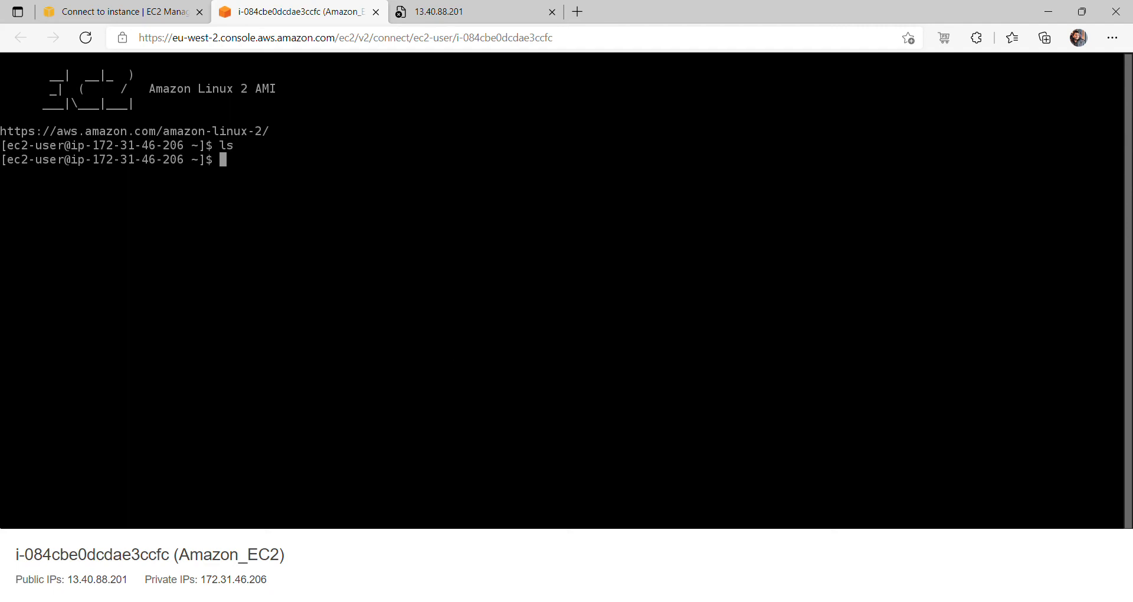
pyautogui.write('cd')
pyautogui.press('BackSpace')
pyautogui.press('BackSpace')
pyautogui.press('BackSpace')
pyautogui.write('ls')
pyautogui.press('Return')
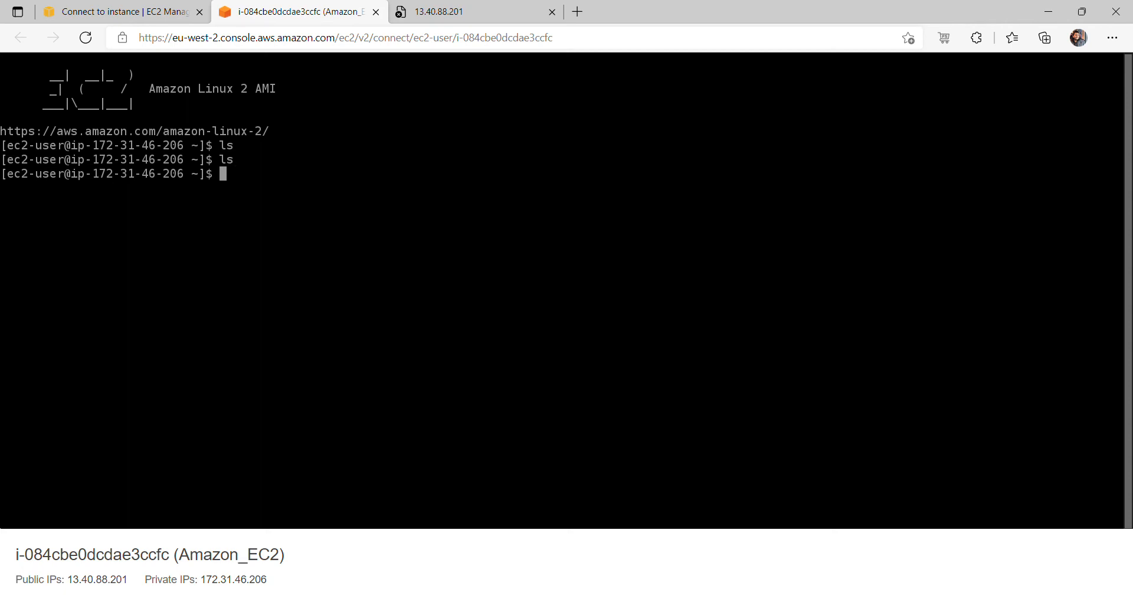
# Run pwd, cd to the root, ls, then cd var and ls to list /var
pyautogui.write('pwd')
pyautogui.press('Return')
pyautogui.write('cd /var')
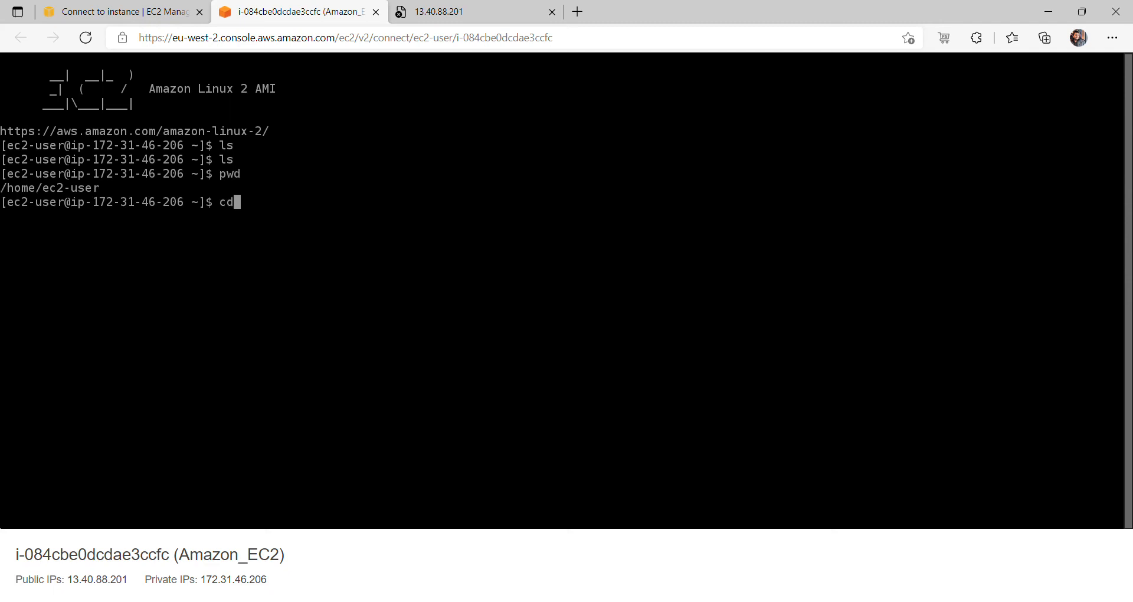
pyautogui.press('BackSpace')
pyautogui.press('BackSpace')
pyautogui.press('BackSpace')
pyautogui.press('Return')
pyautogui.write('ls')
pyautogui.press('Return')
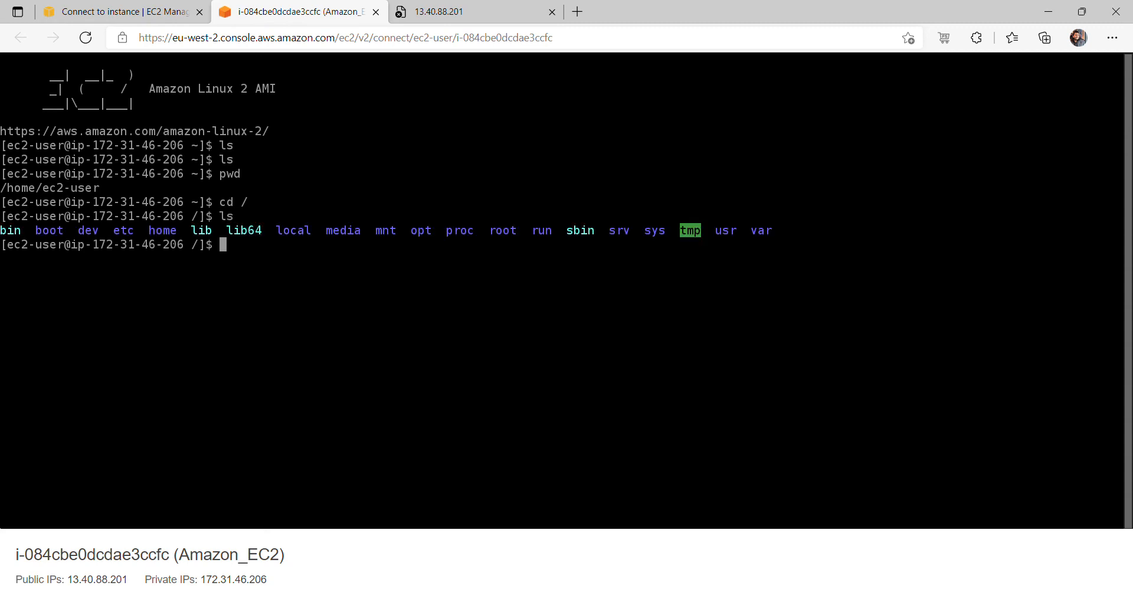
pyautogui.write('cd var')
pyautogui.press('Return')
pyautogui.write('ls')
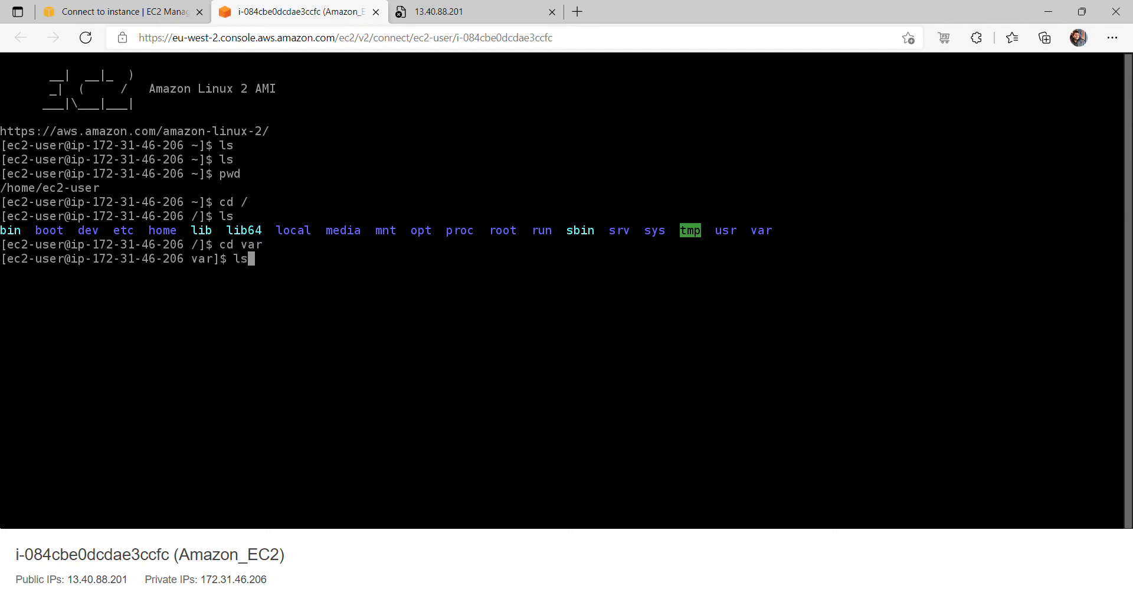
pyautogui.press('Return')
pyautogui.write('cd')
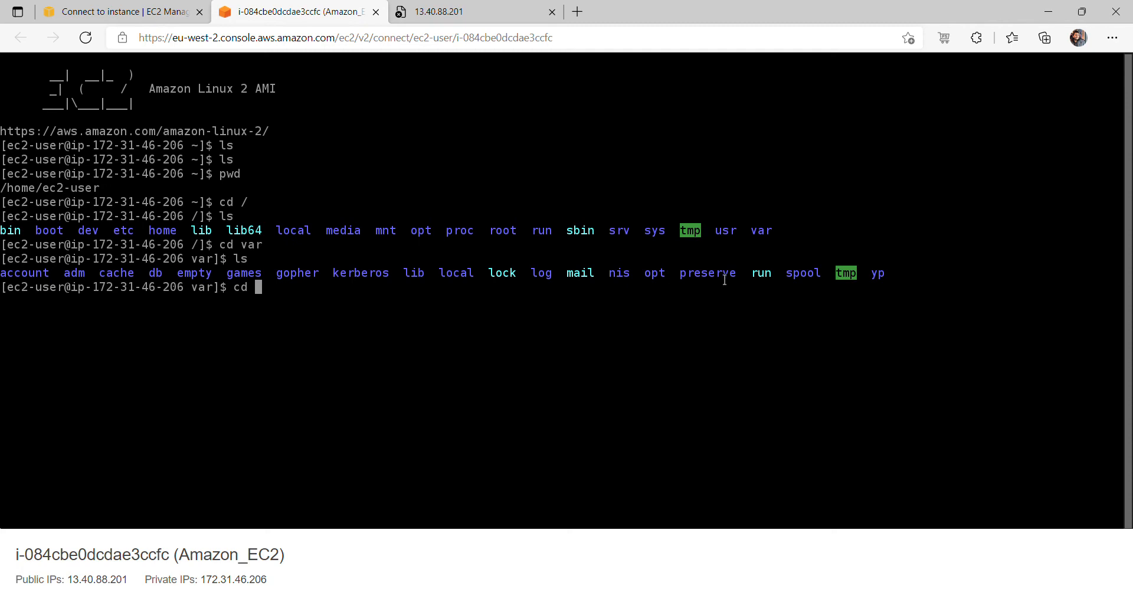
pyautogui.press('BackSpace')
pyautogui.press('BackSpace')
pyautogui.press('BackSpace')
# Run cd log and ls, then cat cloud-init.log and scroll to the modules-final SUCCESS output
pyautogui.write('cd log')
pyautogui.press('Return')
pyautogui.write('ls')
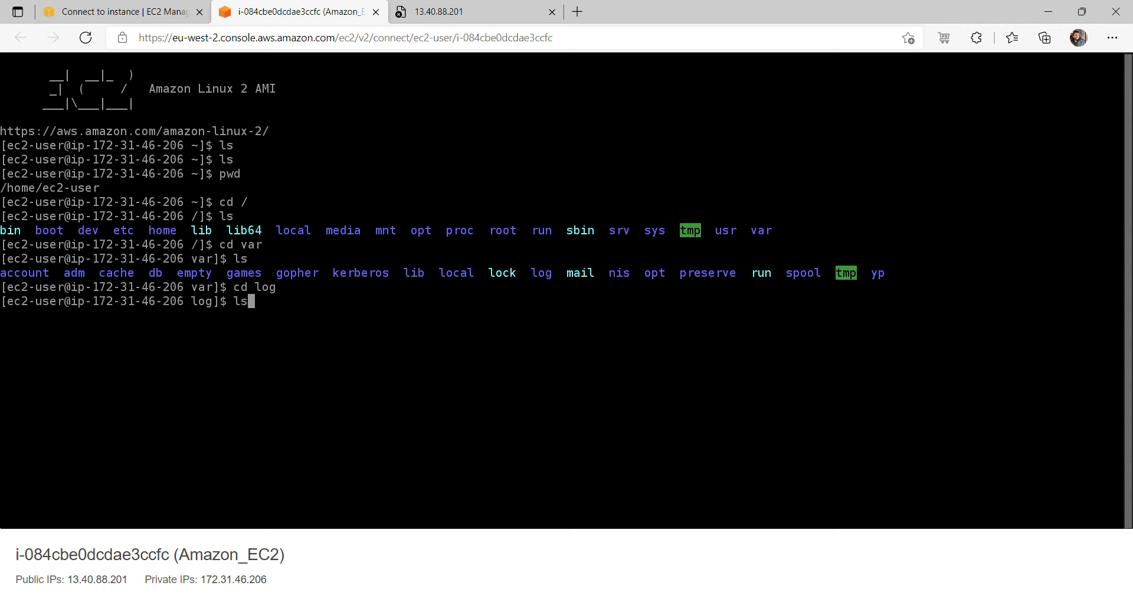
pyautogui.press('Return')
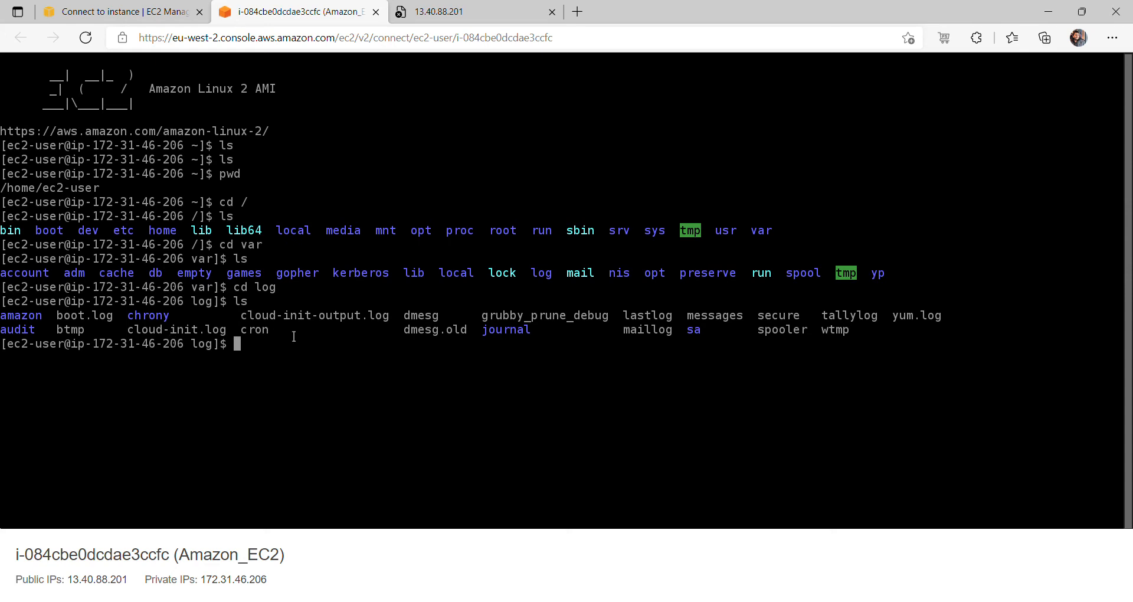
pyautogui.write('cat cloud-init.log')
pyautogui.press('Return')
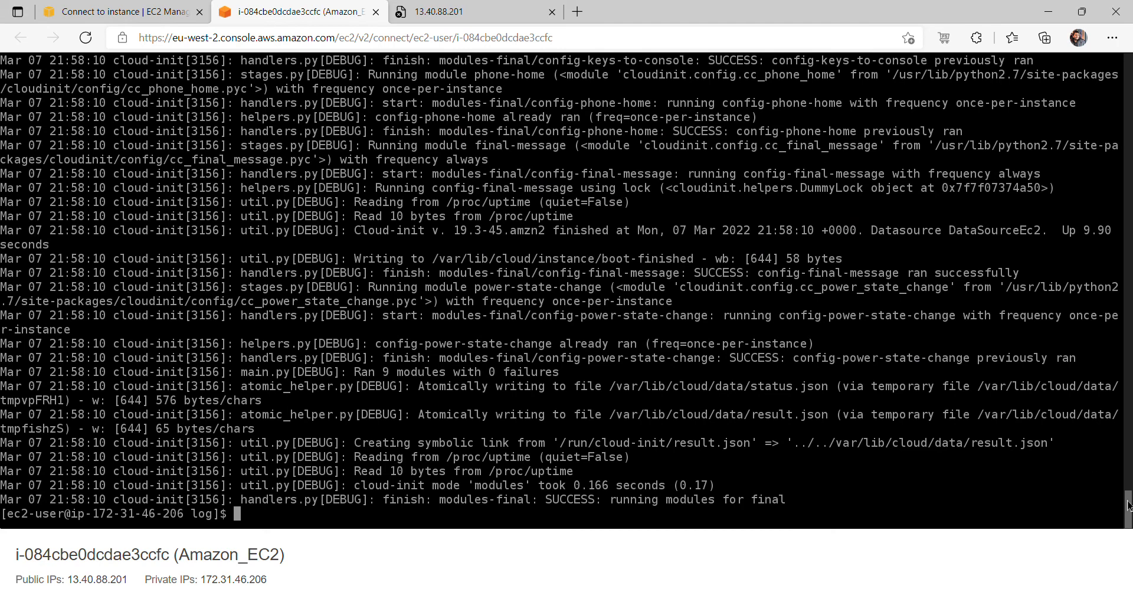
pyautogui.moveTo(1127, 506); pyautogui.dragTo(1128, 472)
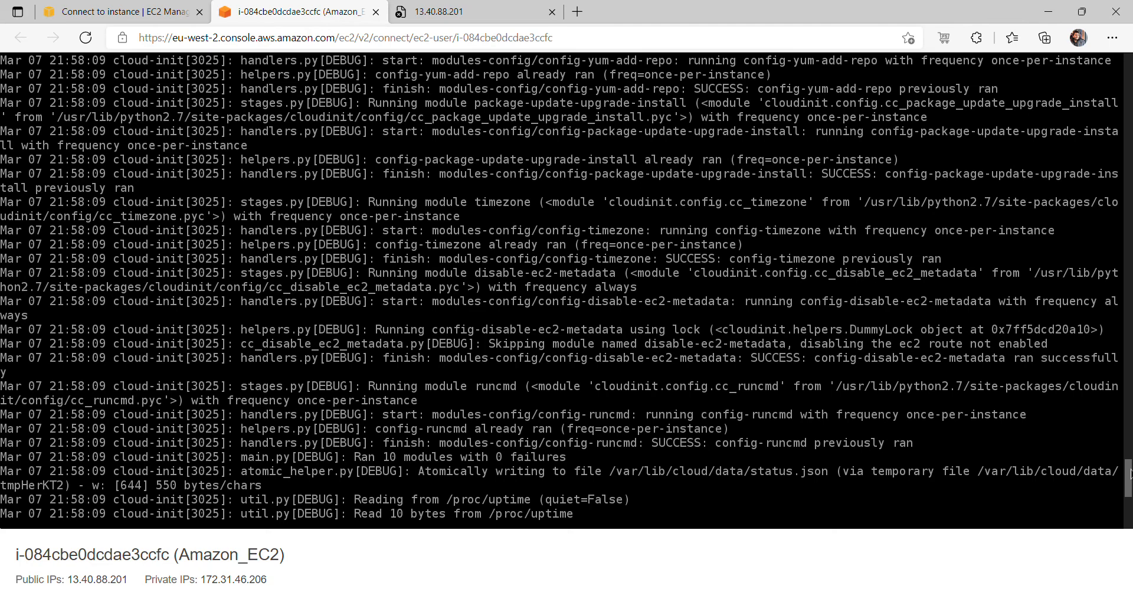
pyautogui.moveTo(1129, 472); pyautogui.dragTo(1128, 549)
# Clear the terminal and list the log directory's files again
pyautogui.write('cle')
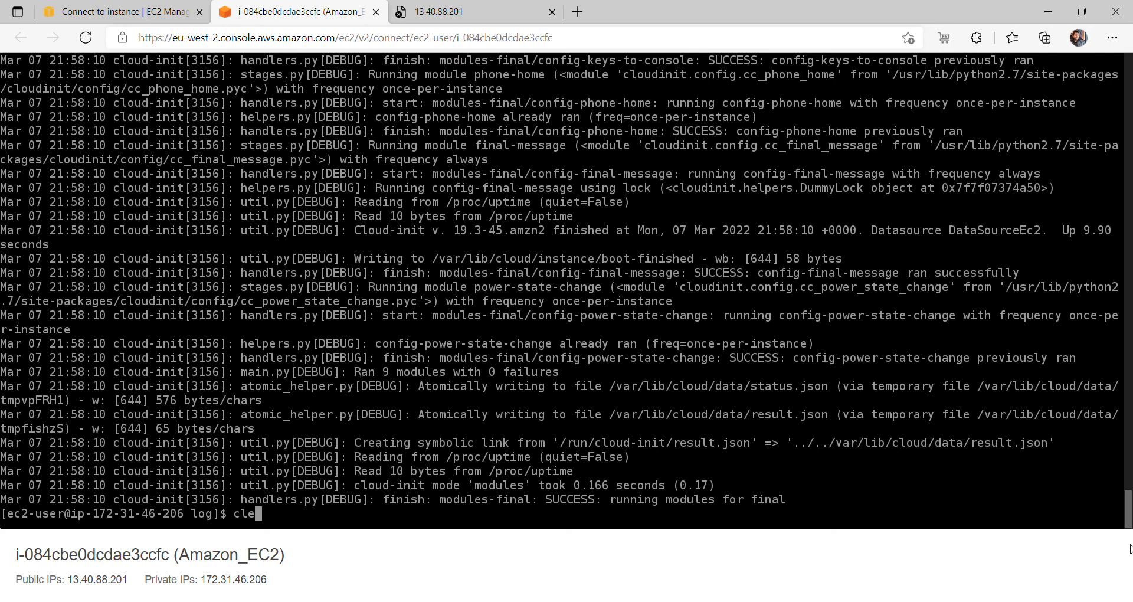
pyautogui.write('ar')
pyautogui.press('Return')
pyautogui.write('ls')
pyautogui.press('Return')
pyautogui.press('Return')
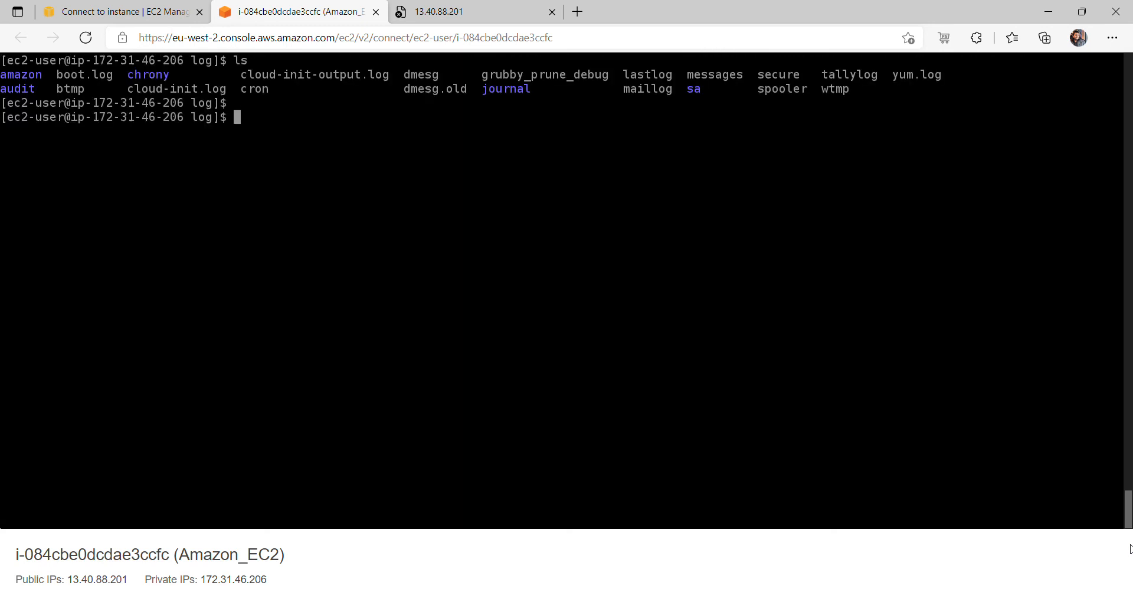
pyautogui.press('Return')
pyautogui.press('Return')
# Print cloud-init-output.log with cat, then with sudo cat after permission is denied
pyautogui.write('cat')
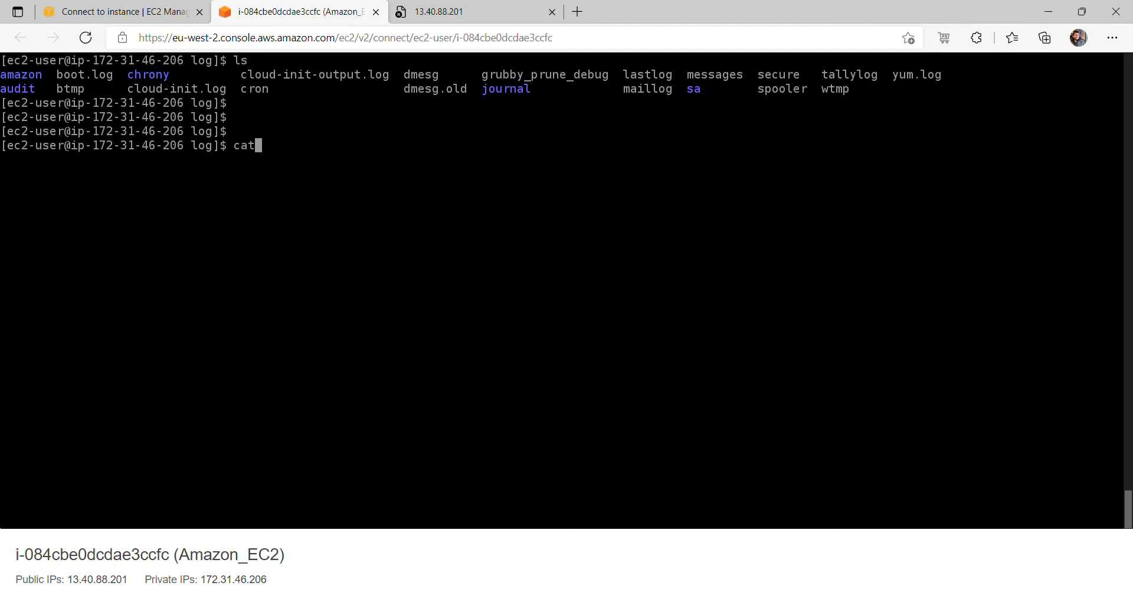
pyautogui.write(' clo')
pyautogui.press('Tab')
pyautogui.write('-o')
pyautogui.press('Tab')
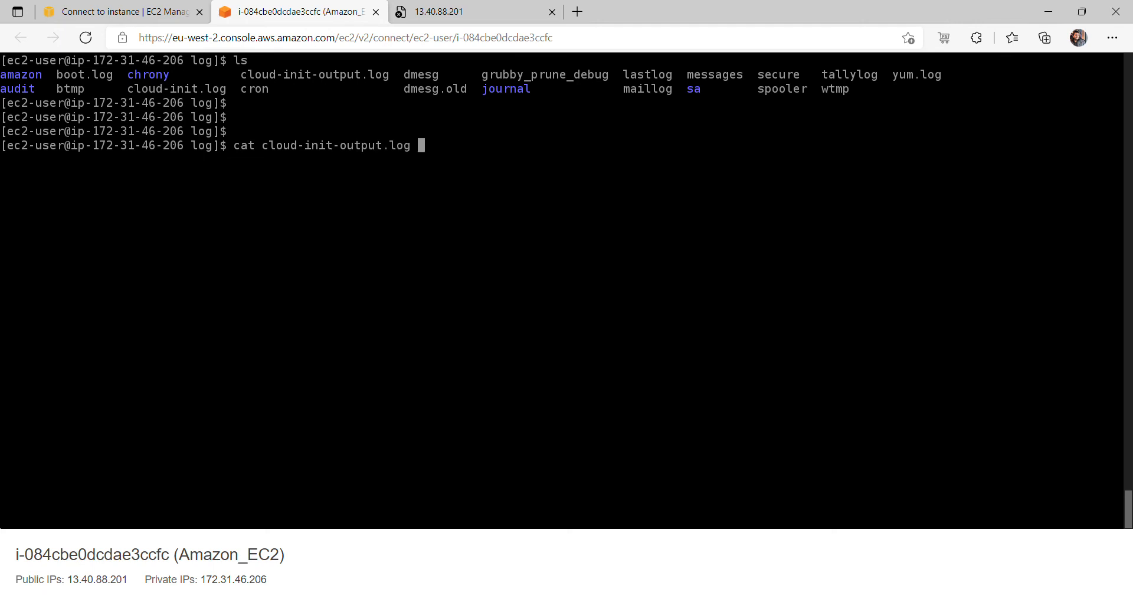
pyautogui.press('Return')
pyautogui.write('sudo cat cloud-init-ou')
pyautogui.press('Tab')
pyautogui.press('Return')
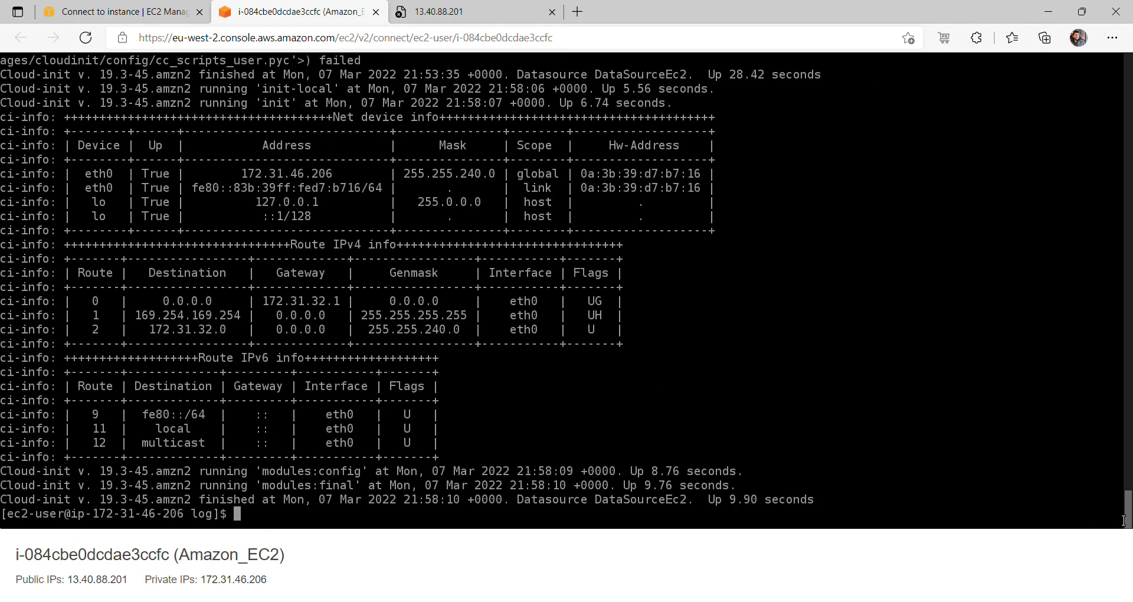
pyautogui.moveTo(1127, 510); pyautogui.dragTo(1128, 437)
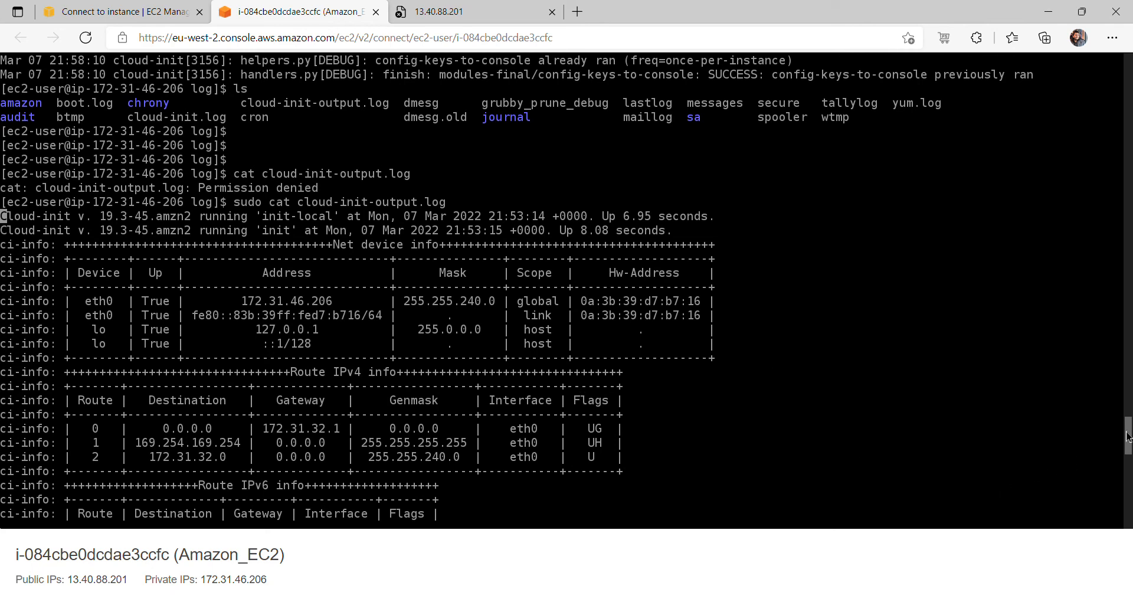
pyautogui.moveTo(1128, 437); pyautogui.dragTo(1128, 447)
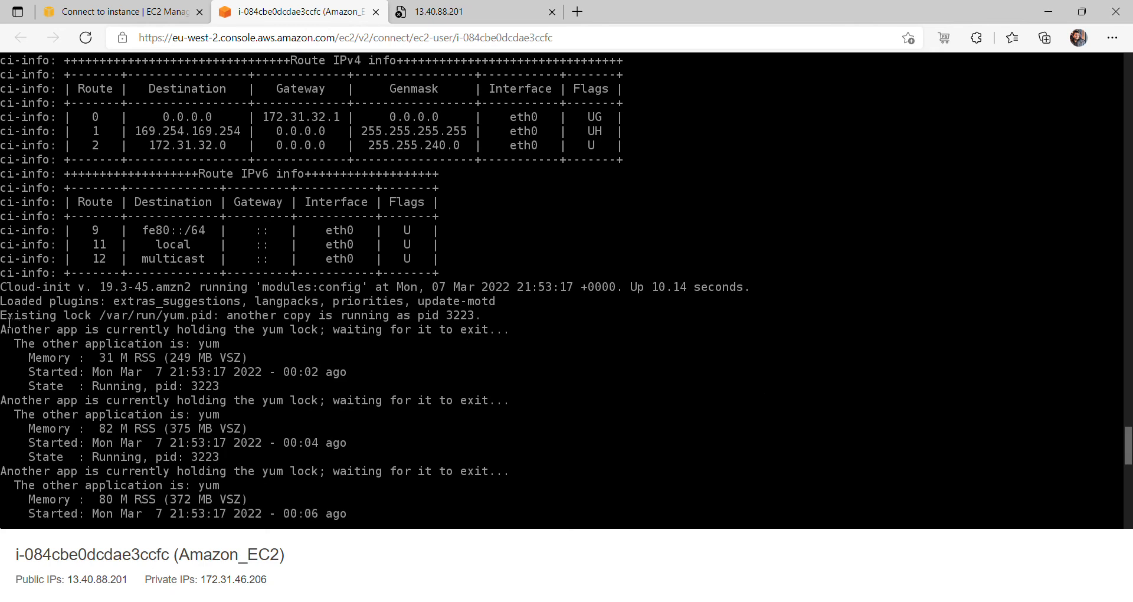
pyautogui.moveTo(93, 330); pyautogui.dragTo(319, 332)
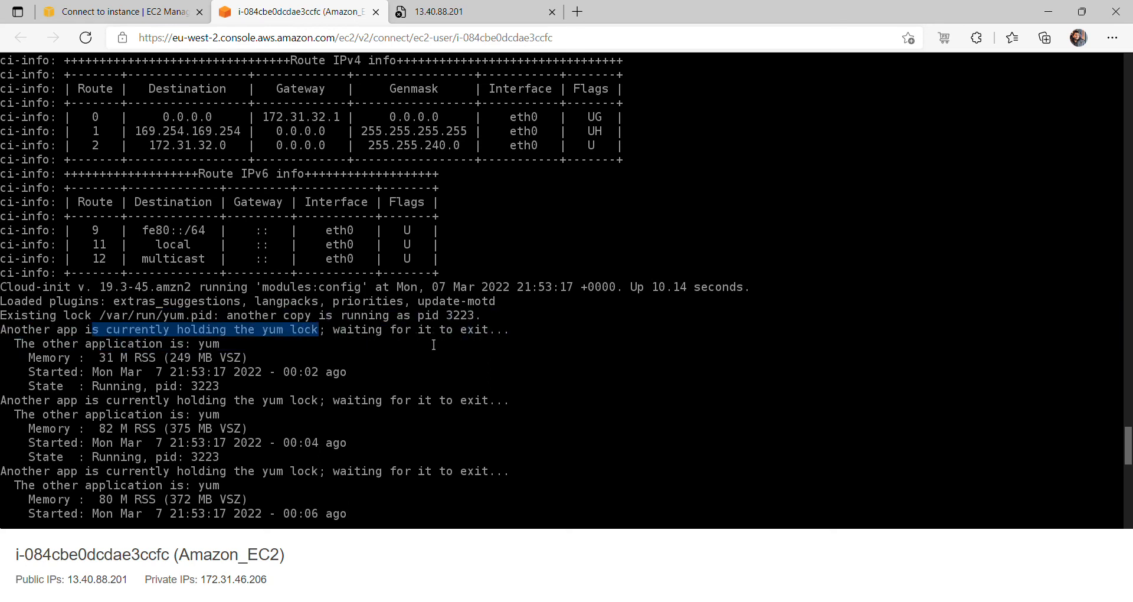
pyautogui.moveTo(515, 335); pyautogui.dragTo(12, 331)
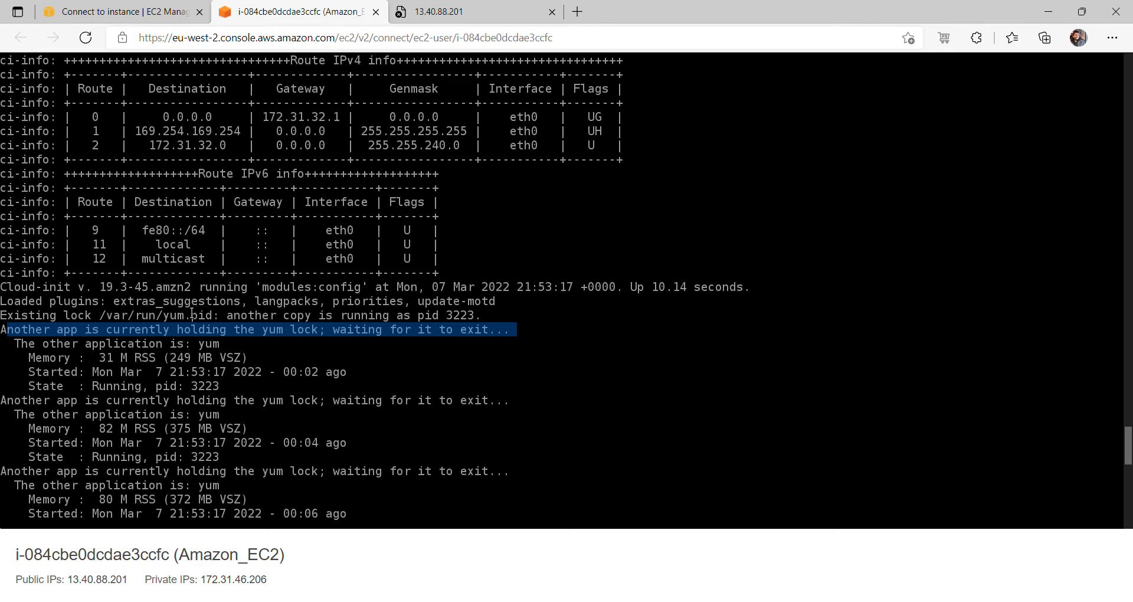
pyautogui.moveTo(100, 317); pyautogui.dragTo(474, 319)
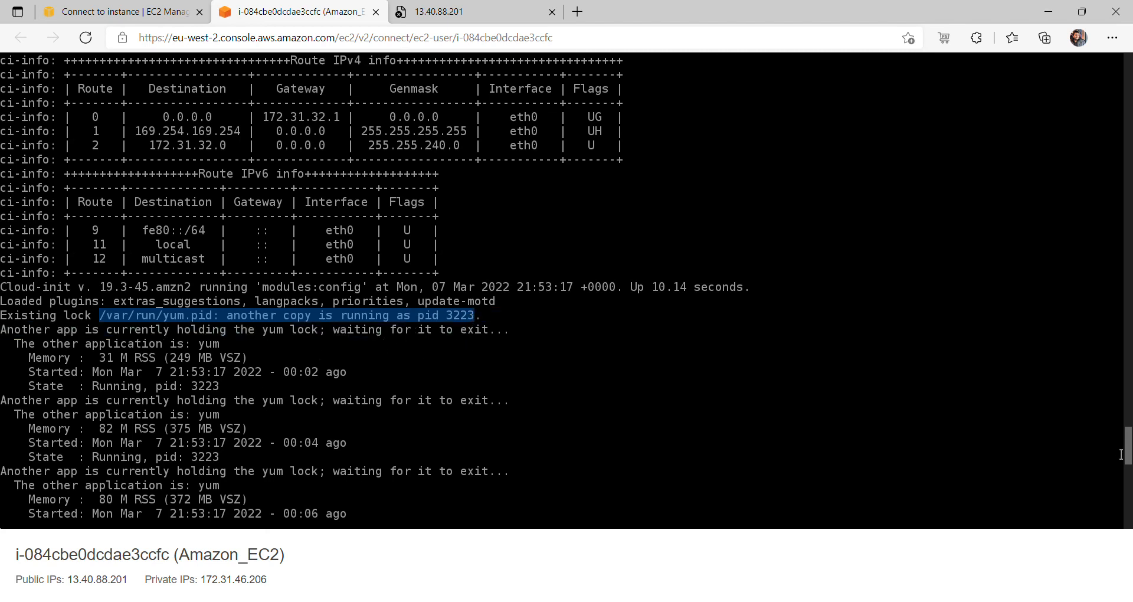
pyautogui.moveTo(1128, 448); pyautogui.dragTo(1129, 455)
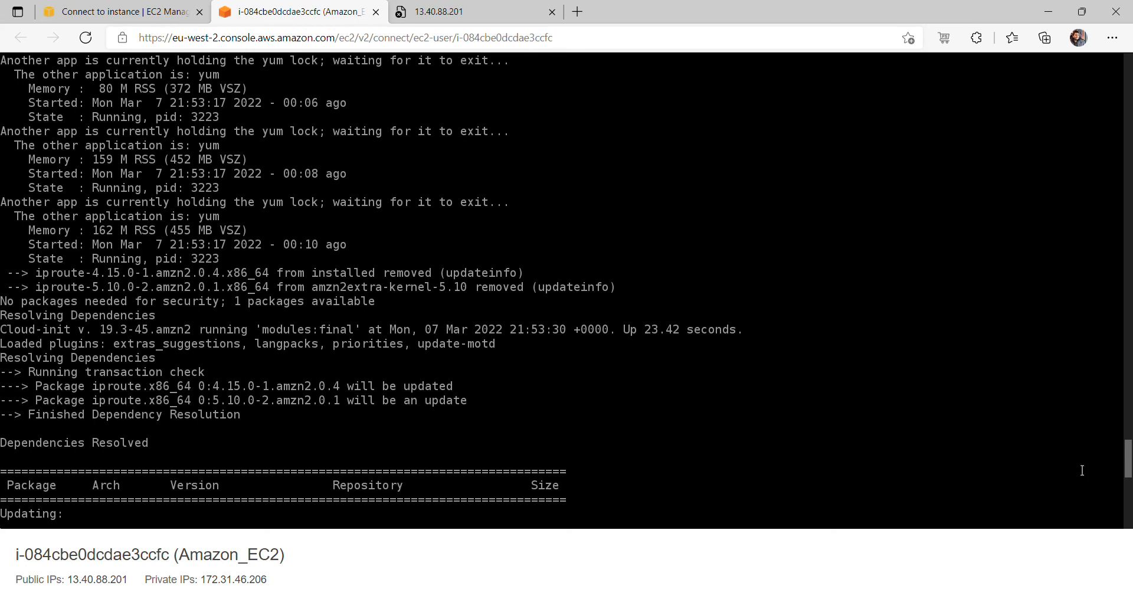
pyautogui.moveTo(1128, 456); pyautogui.dragTo(1128, 477)
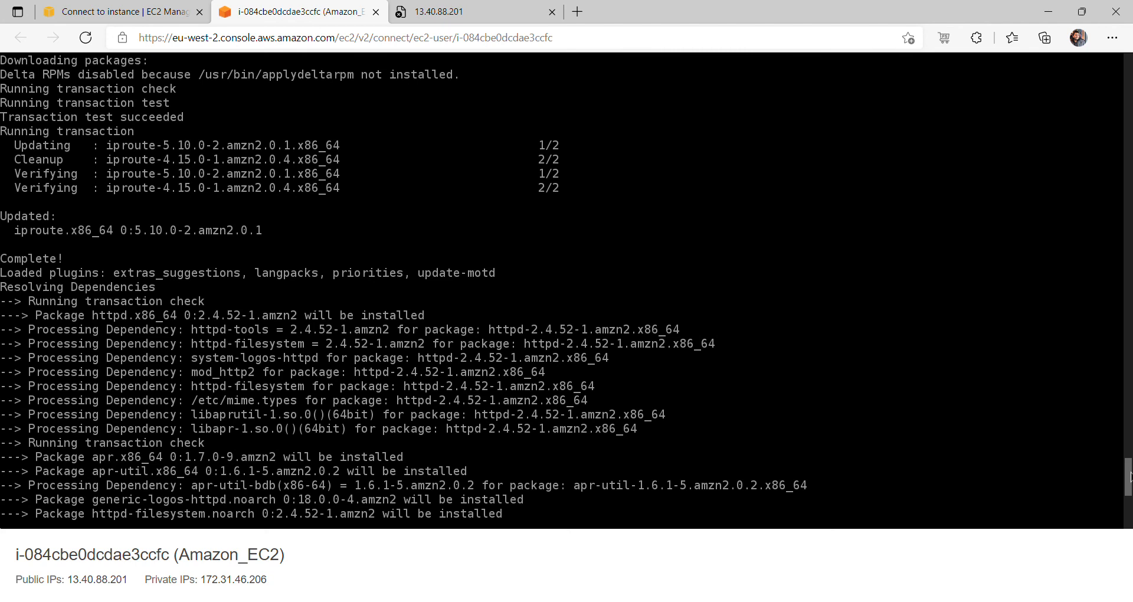
pyautogui.moveTo(1128, 477); pyautogui.dragTo(1125, 497)
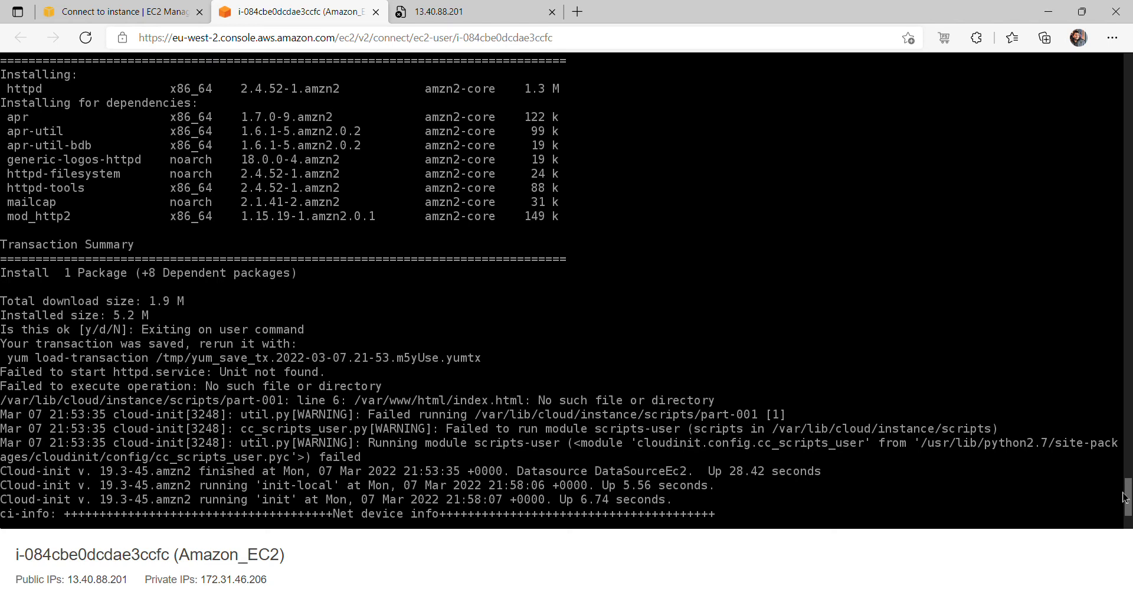
pyautogui.moveTo(1123, 498); pyautogui.dragTo(1123, 500)
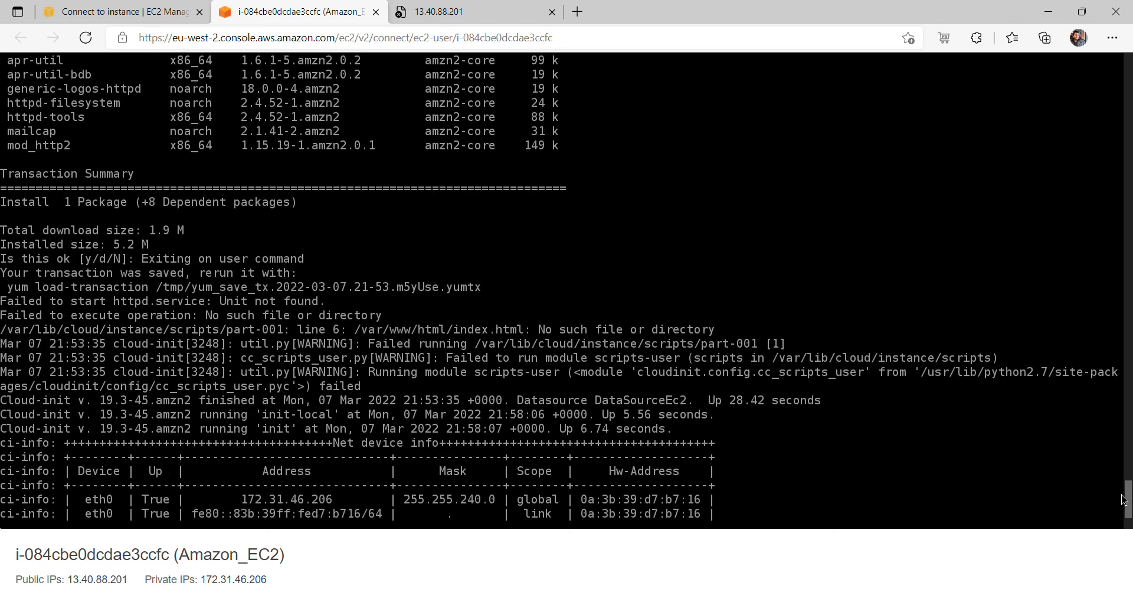
pyautogui.moveTo(114, 307); pyautogui.dragTo(351, 307)
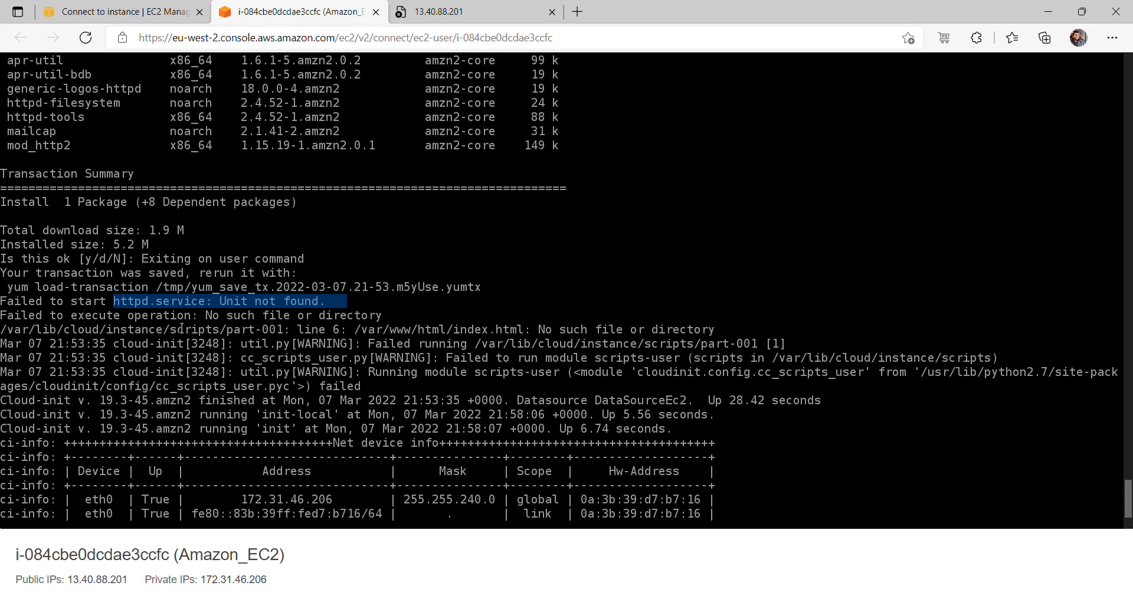
pyautogui.moveTo(127, 316); pyautogui.dragTo(722, 336)
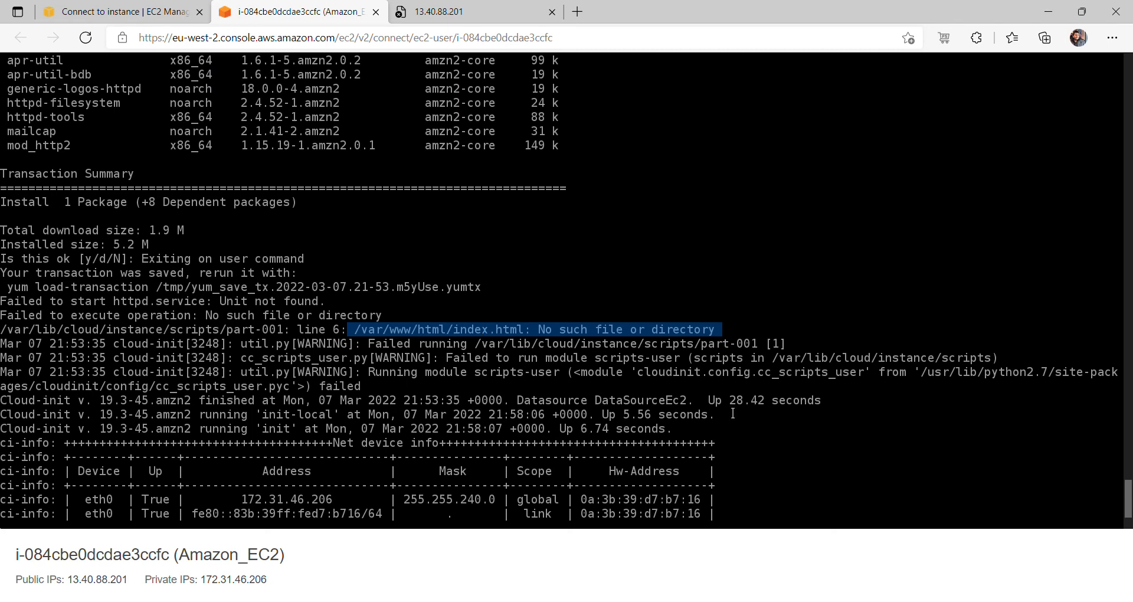
pyautogui.moveTo(1128, 505); pyautogui.dragTo(1129, 531)
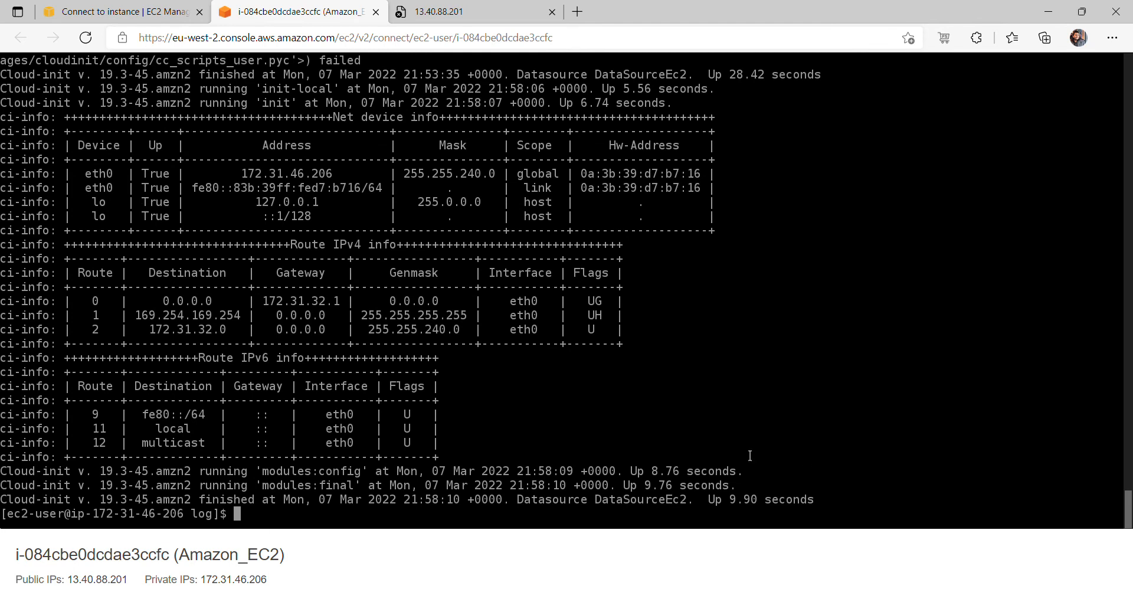
# Discard the half-typed commands and move up two directories to the root directory
pyautogui.write('exi')
pyautogui.press('BackSpace')
pyautogui.press('BackSpace')
pyautogui.press('BackSpace')
pyautogui.write('cle')
pyautogui.write('ar')
pyautogui.press('BackSpace')
pyautogui.press('BackSpace')
pyautogui.press('BackSpace')
pyautogui.press('BackSpace')
pyautogui.write('d ..')
pyautogui.press('Return')
pyautogui.write('cd ..')
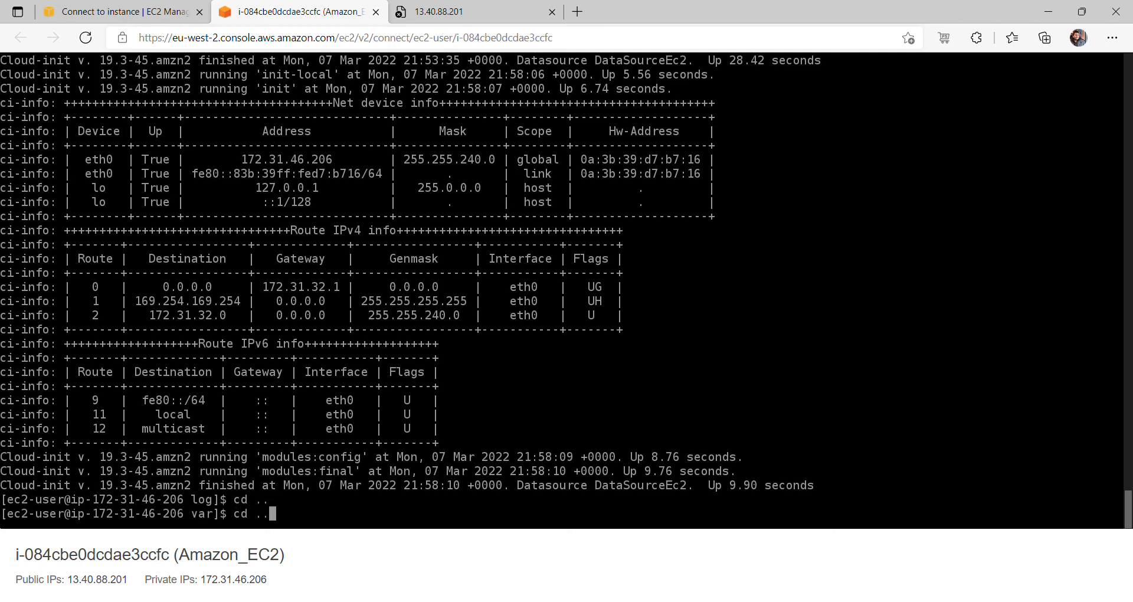
pyautogui.press('Return')
# Try updating all packages with yum update -y without sudo
pyautogui.write('c')
pyautogui.press('BackSpace')
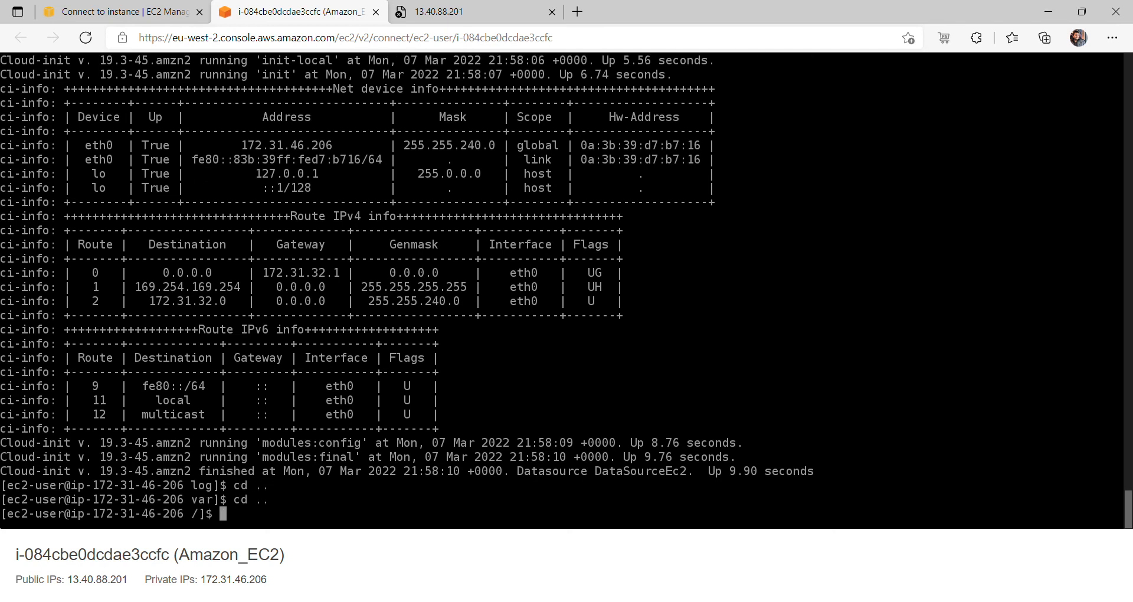
pyautogui.write('yum update -y')
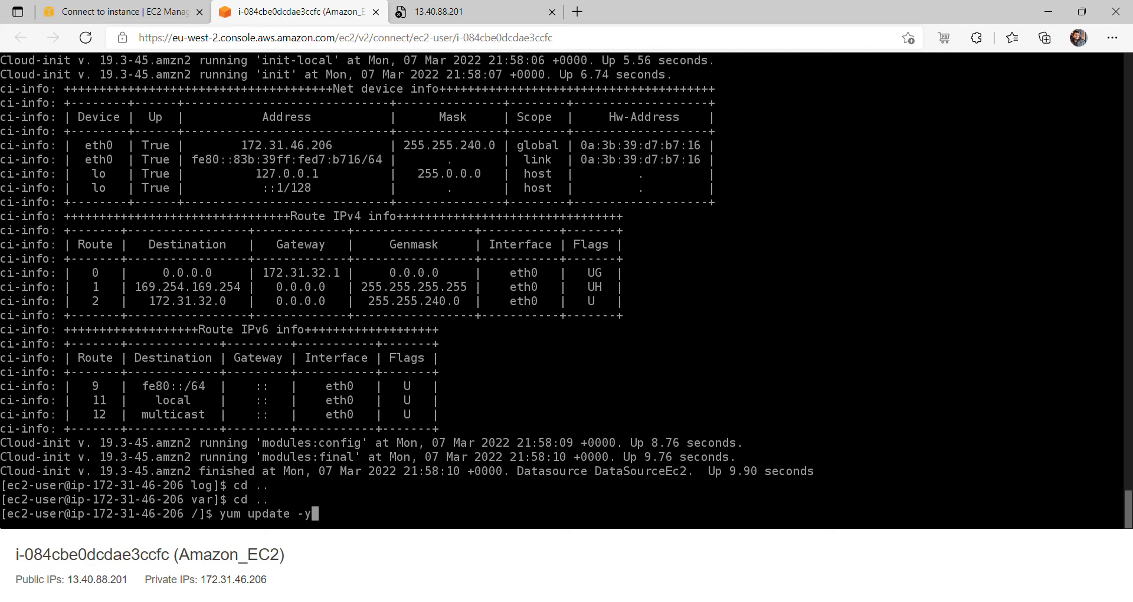
pyautogui.press('Return')
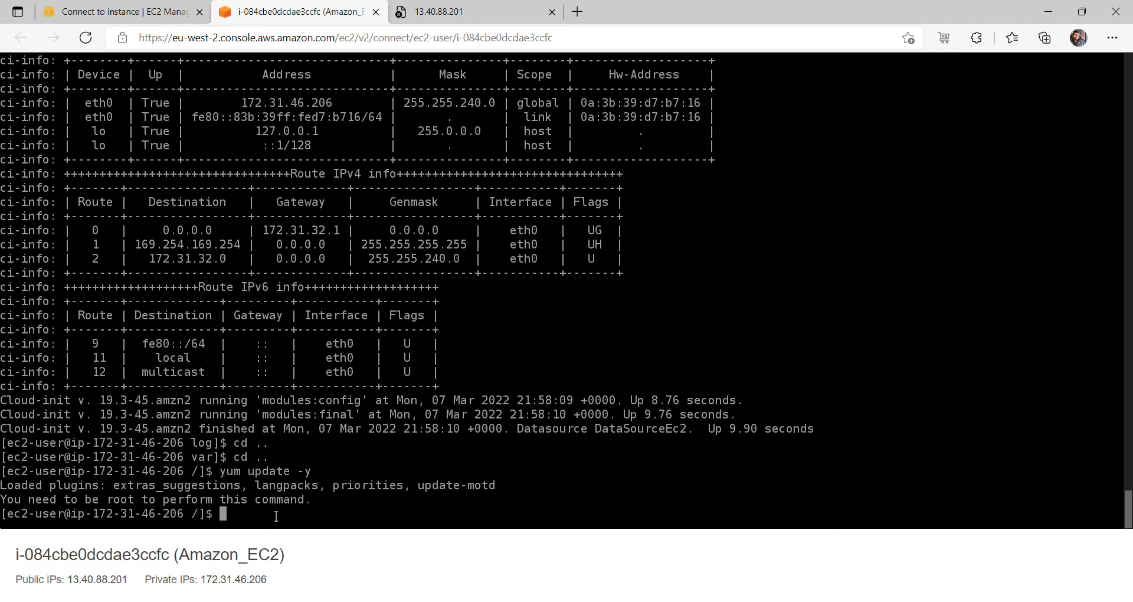
# Run sudo yum update -y, which finds nothing, and enter 'sudo yum install httpd -y'
pyautogui.write('sudo yum update -y')
pyautogui.press('Return')
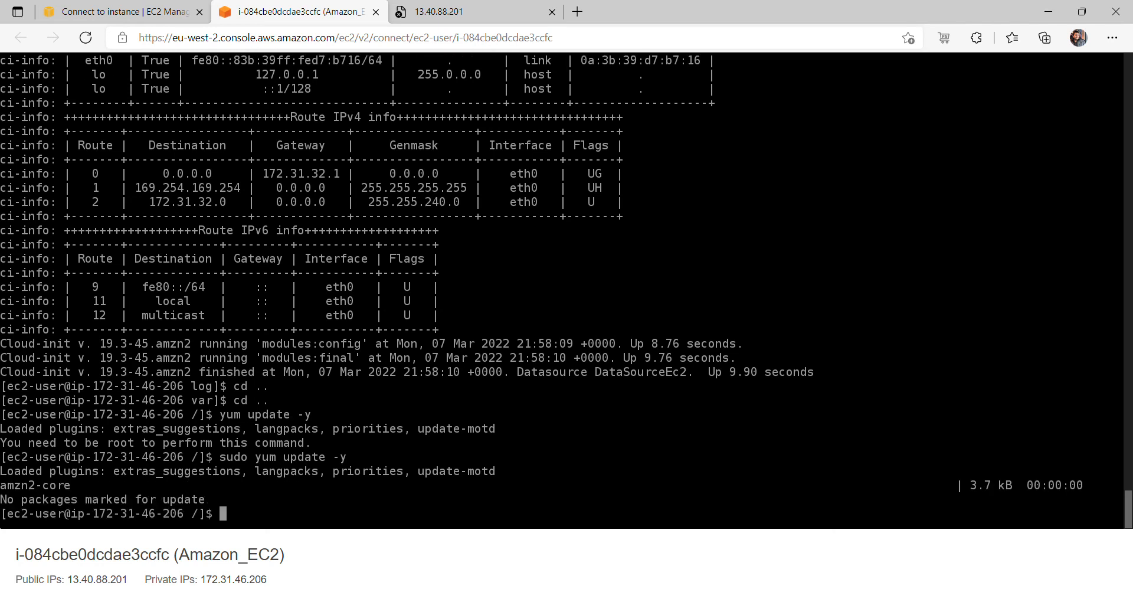
pyautogui.write('sudo yum install httpd -y')
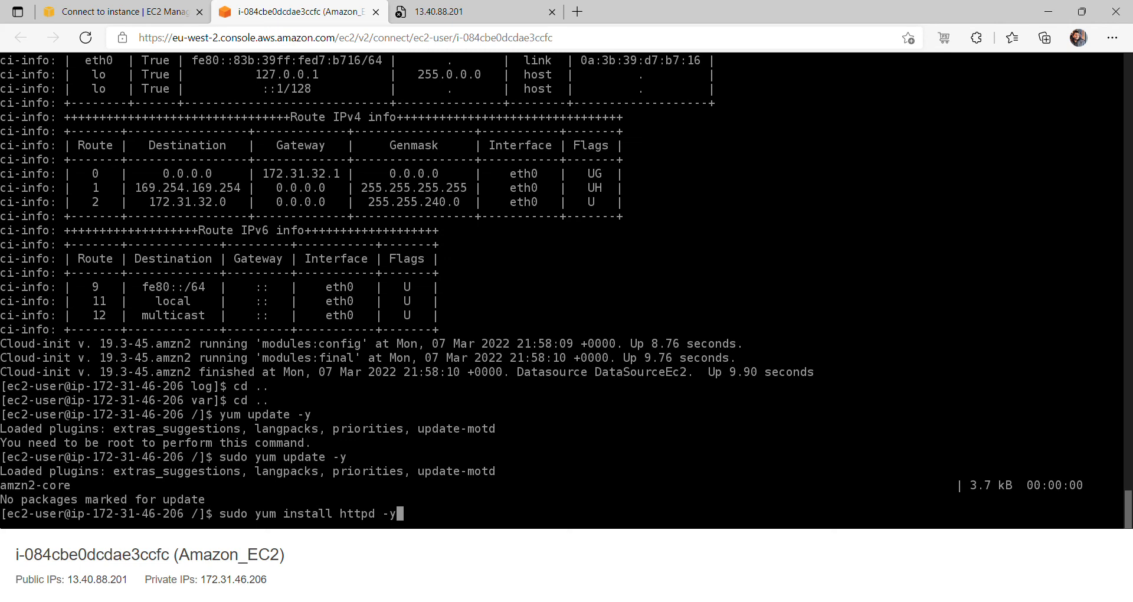
# Install Apache httpd 2.4.52 and its dependencies with sudo yum install httpd -y
pyautogui.press('Return')
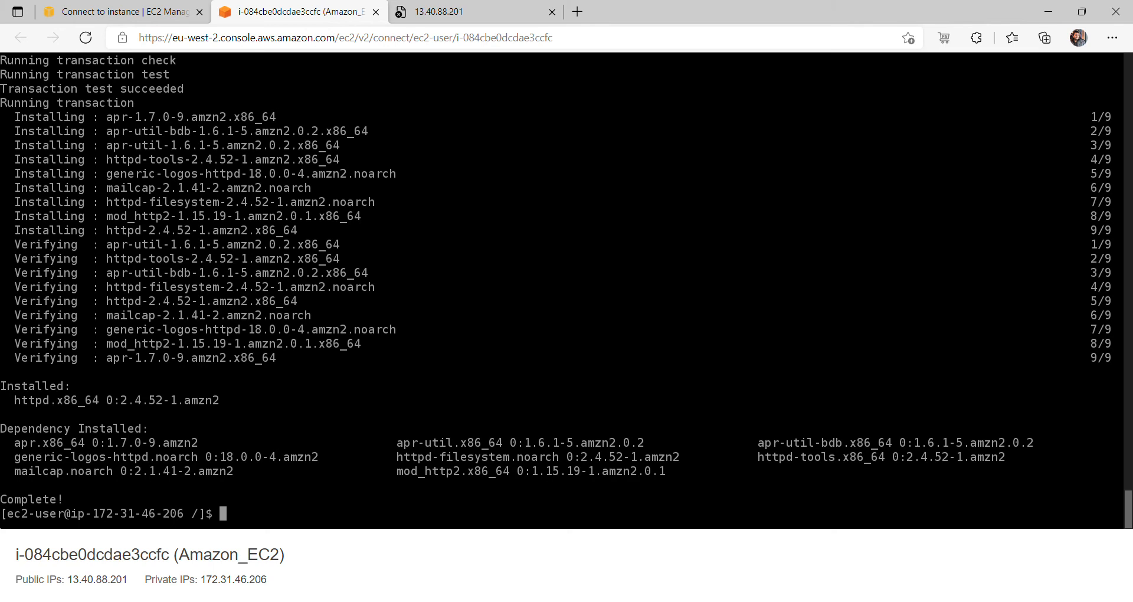
pyautogui.write('syst')
pyautogui.press('BackSpace')
pyautogui.press('BackSpace')
pyautogui.press('BackSpace')
pyautogui.press('BackSpace')
# Log out of the instance shell with exit
pyautogui.write('sudo')
pyautogui.press('BackSpace')
pyautogui.press('BackSpace')
pyautogui.press('BackSpace')
pyautogui.press('BackSpace')
pyautogui.write('exit')
pyautogui.press('Return')
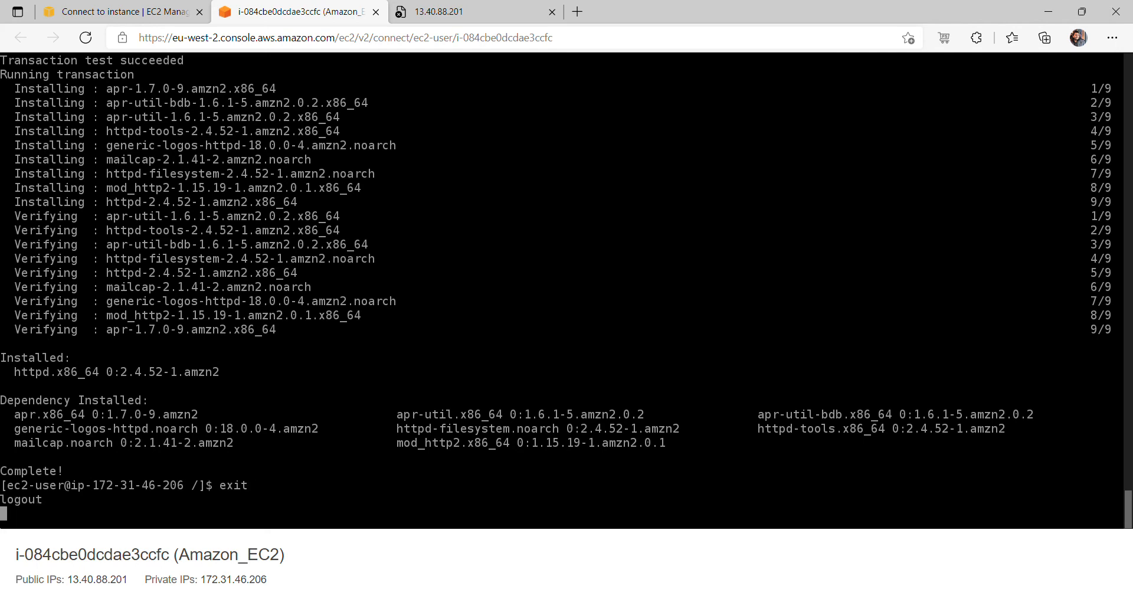
# Close the 13.40.88.201 tab and stop the Amazon_EC2 instance
pyautogui.click(376, 12)
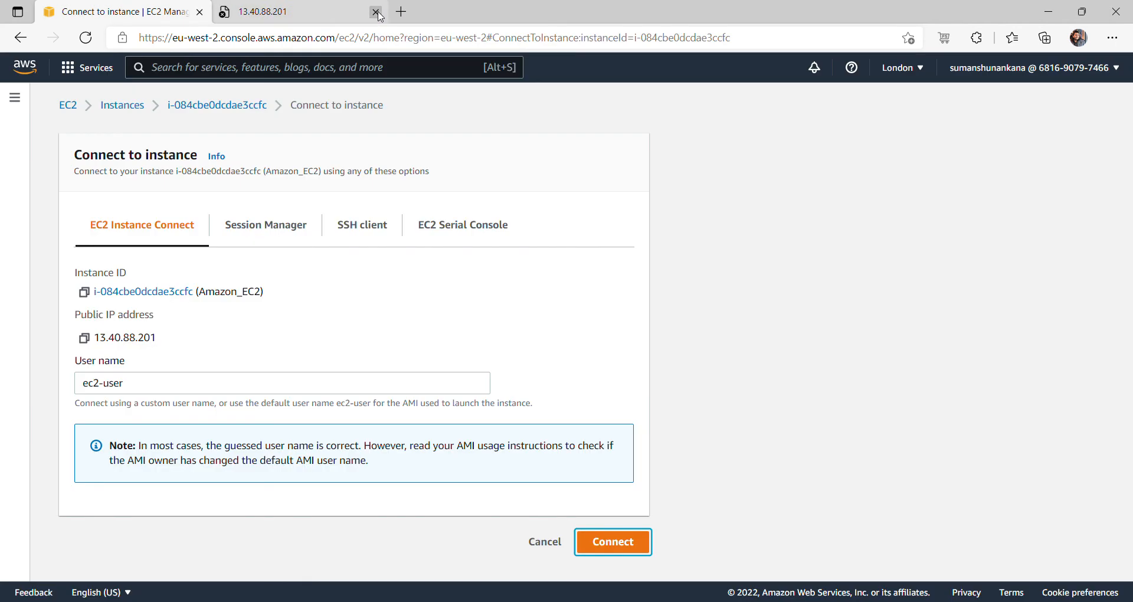
pyautogui.click(374, 12)
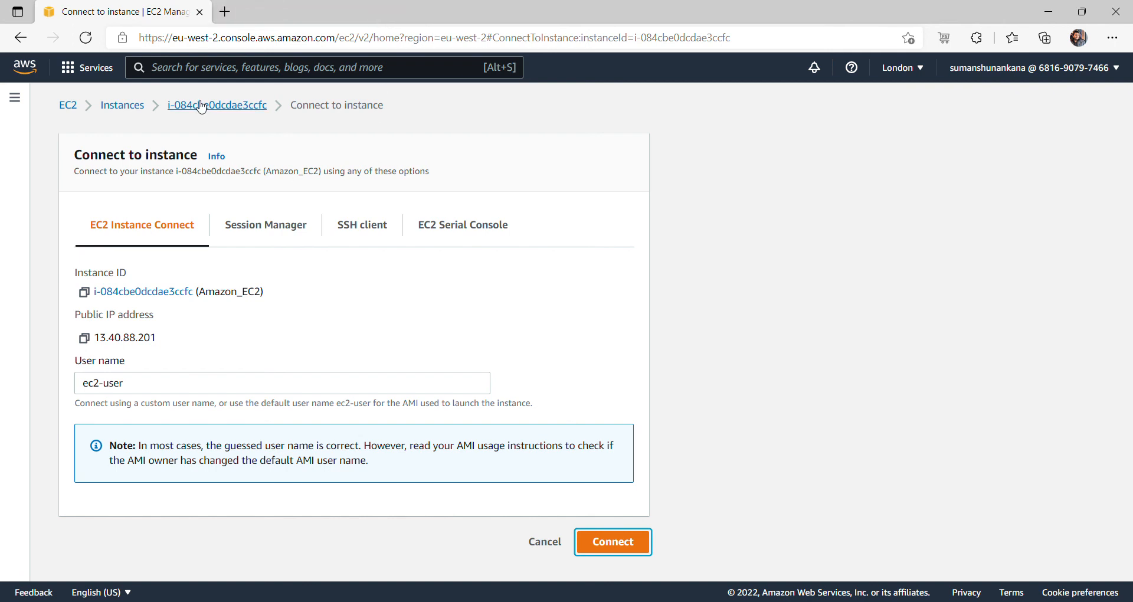
pyautogui.click(125, 109)
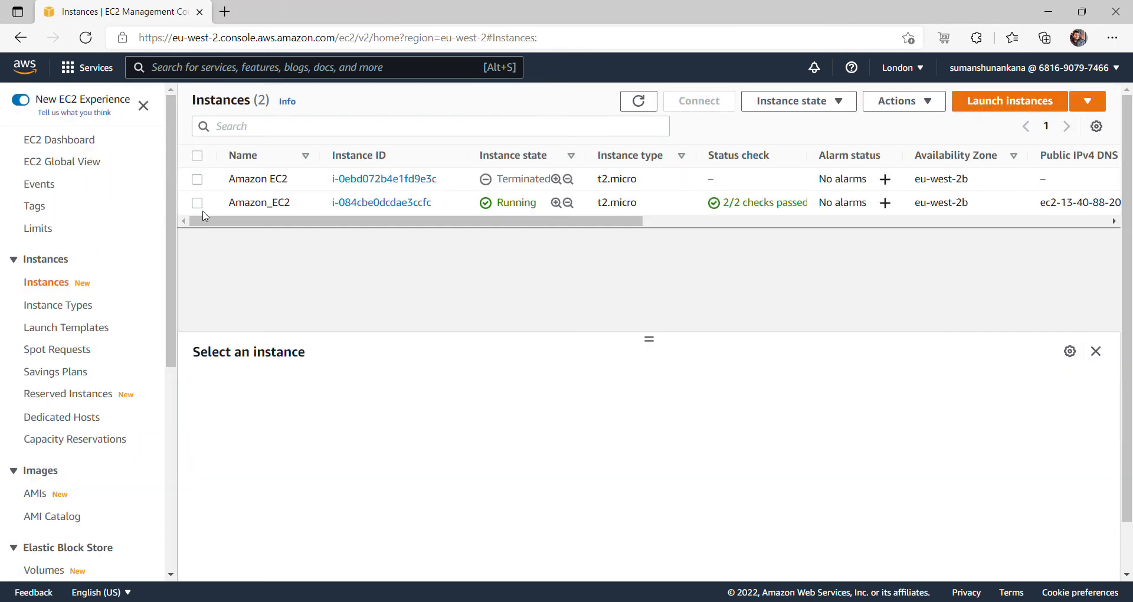
pyautogui.click(197, 203)
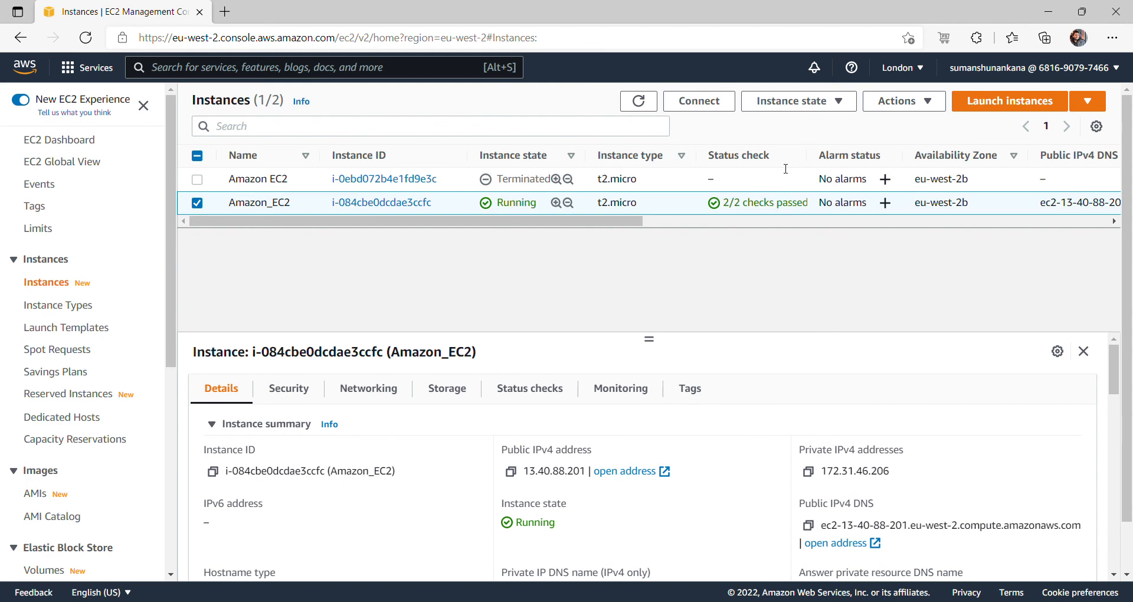
pyautogui.click(803, 105)
pyautogui.click(797, 124)
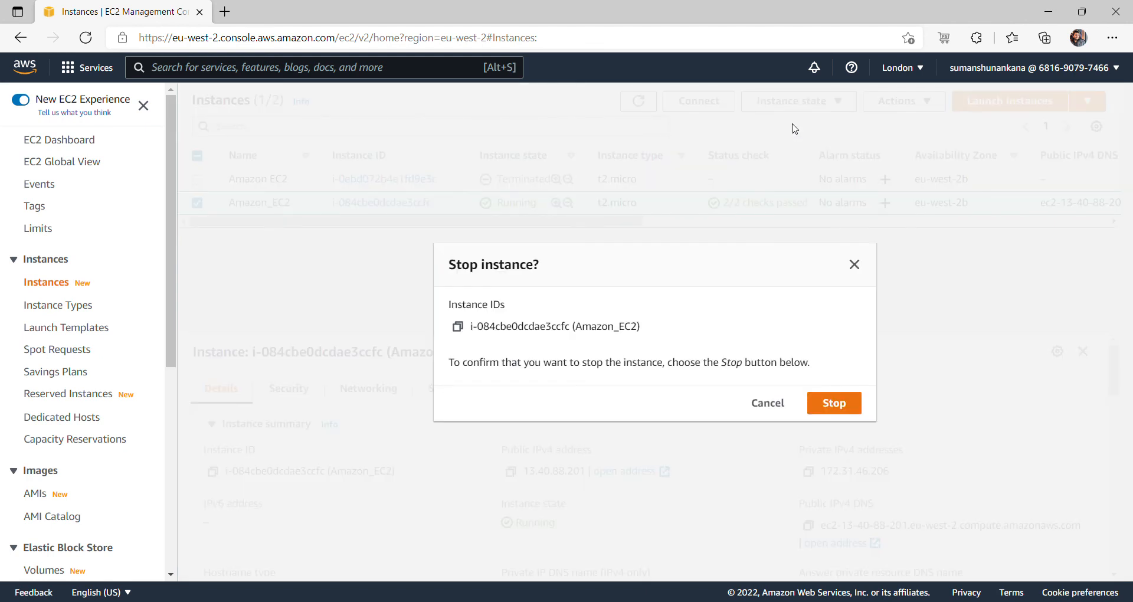
pyautogui.click(829, 405)
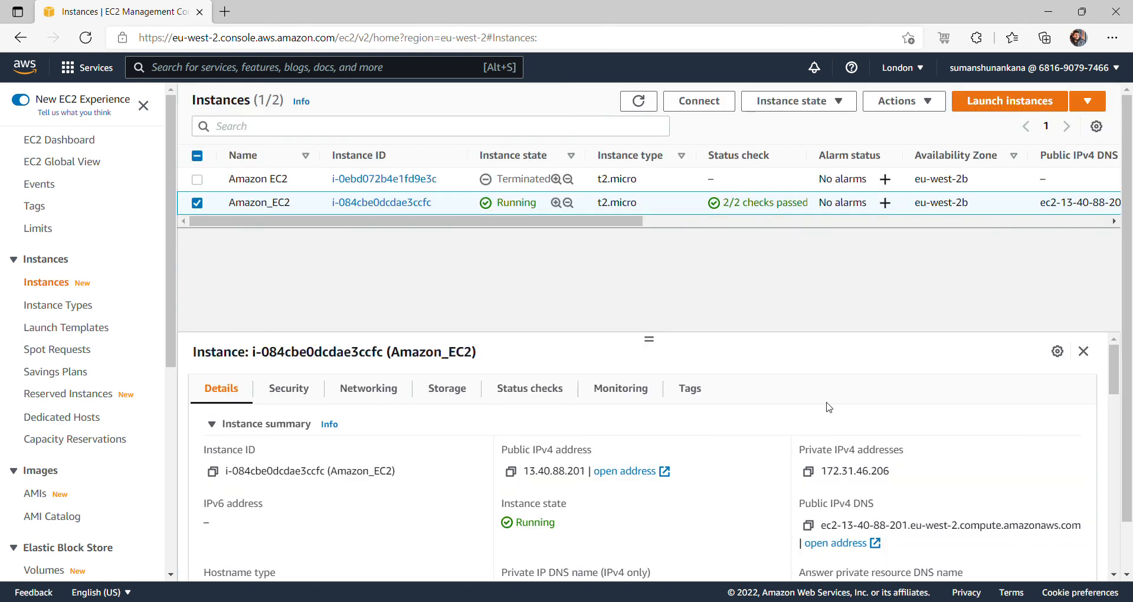
# Refresh the Instances list until Amazon_EC2 shows Stopping, then reselect it
pyautogui.click(642, 138)
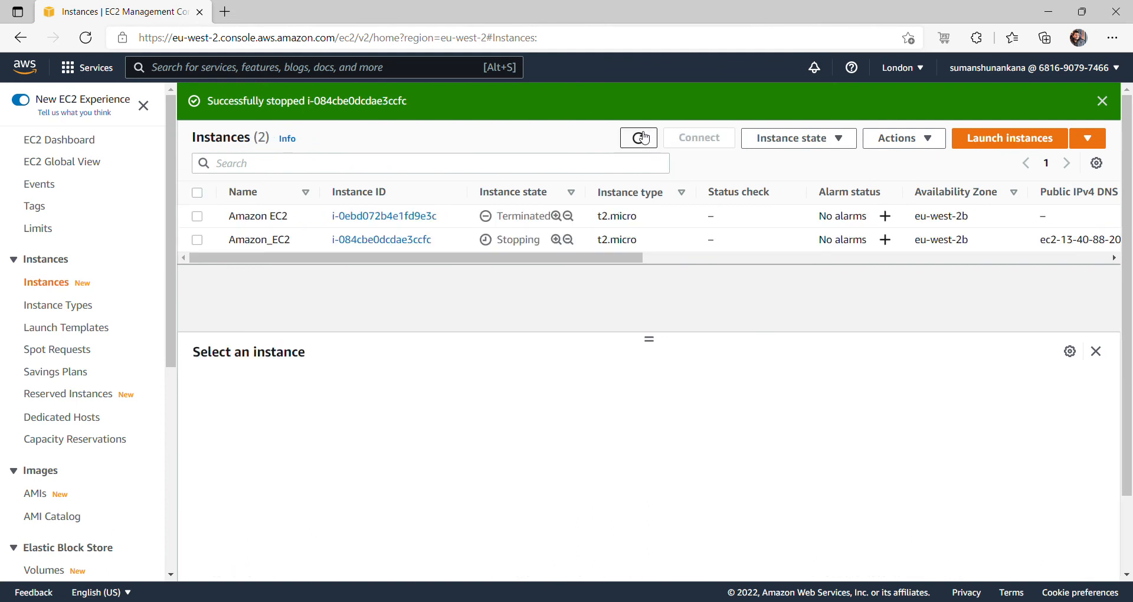
pyautogui.click(642, 138)
pyautogui.click(641, 138)
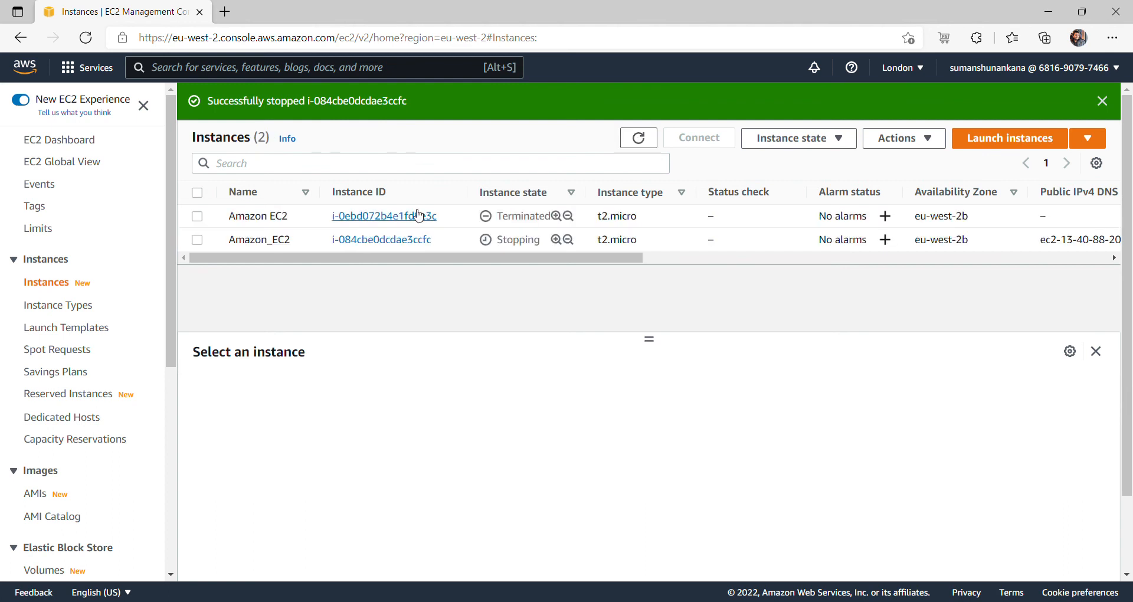
pyautogui.click(201, 240)
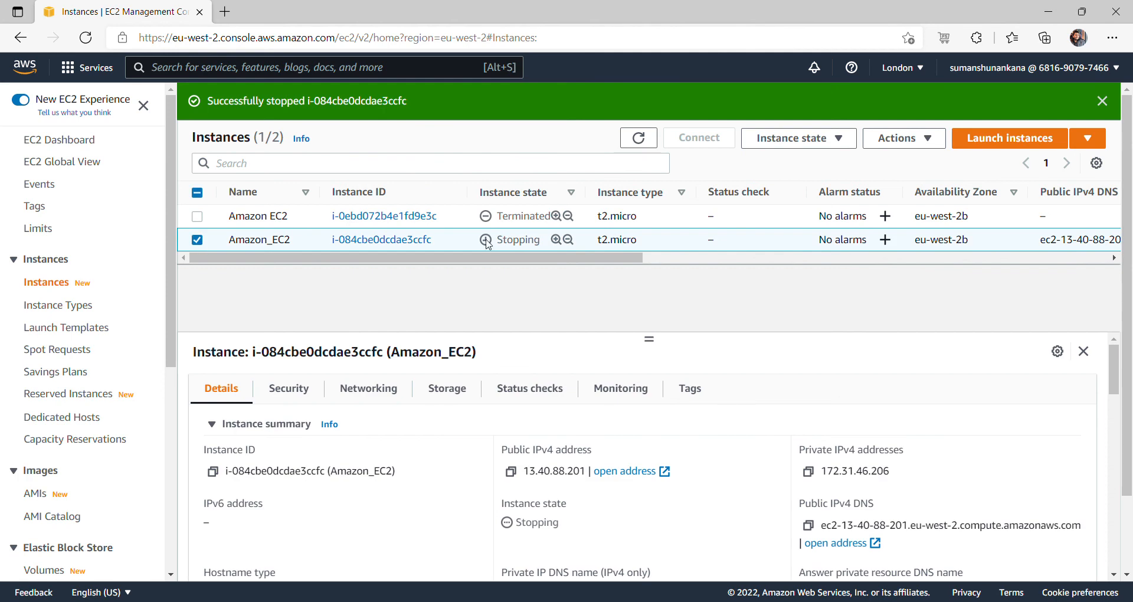
pyautogui.click(894, 140)
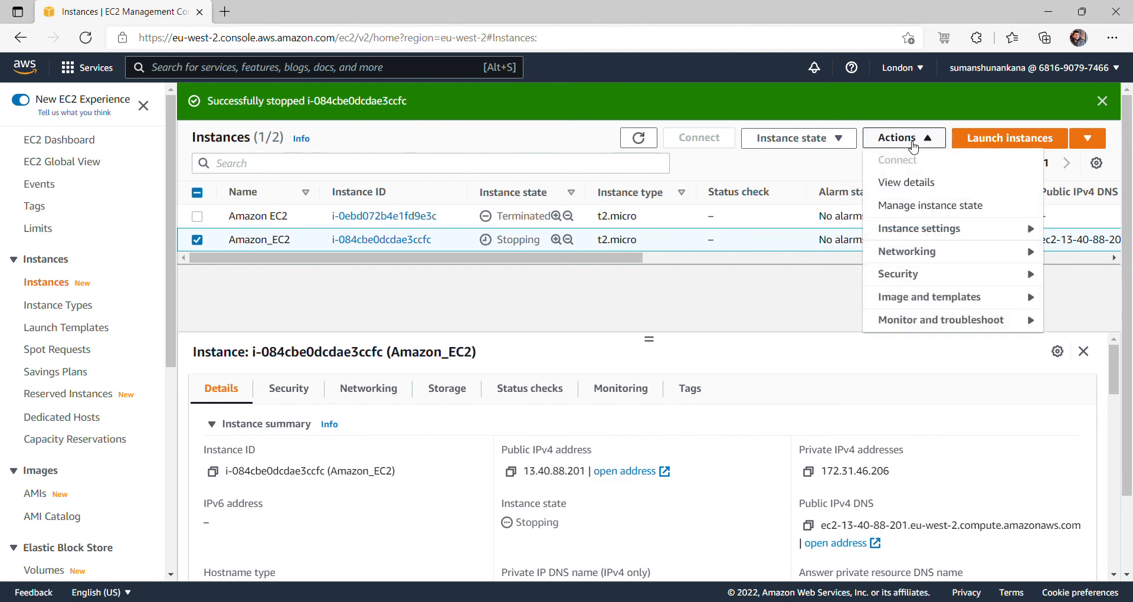
pyautogui.click(888, 216)
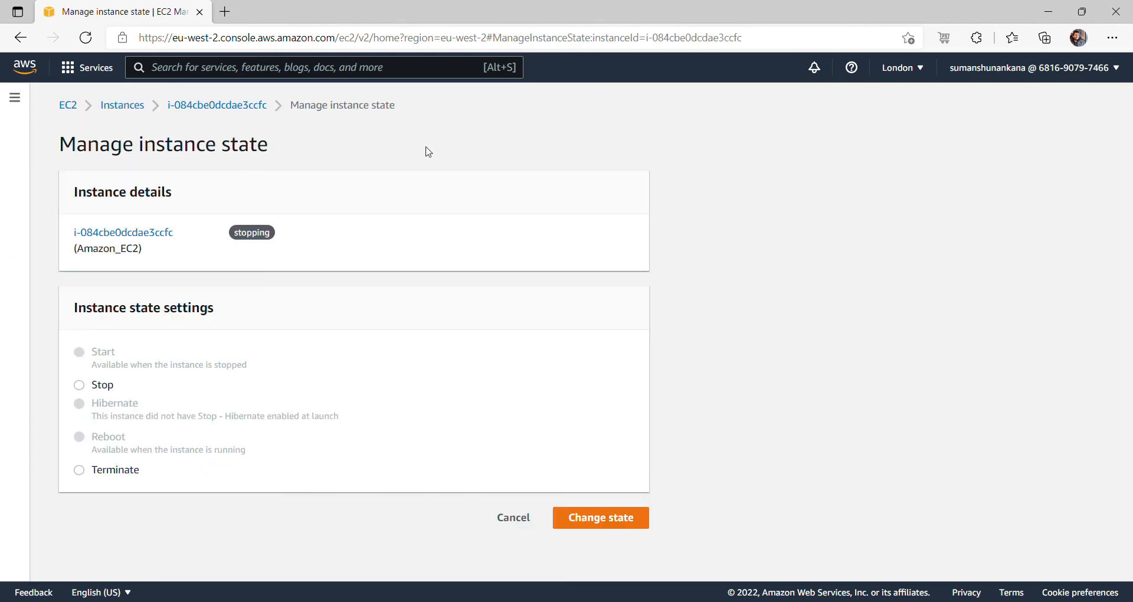
pyautogui.click(133, 105)
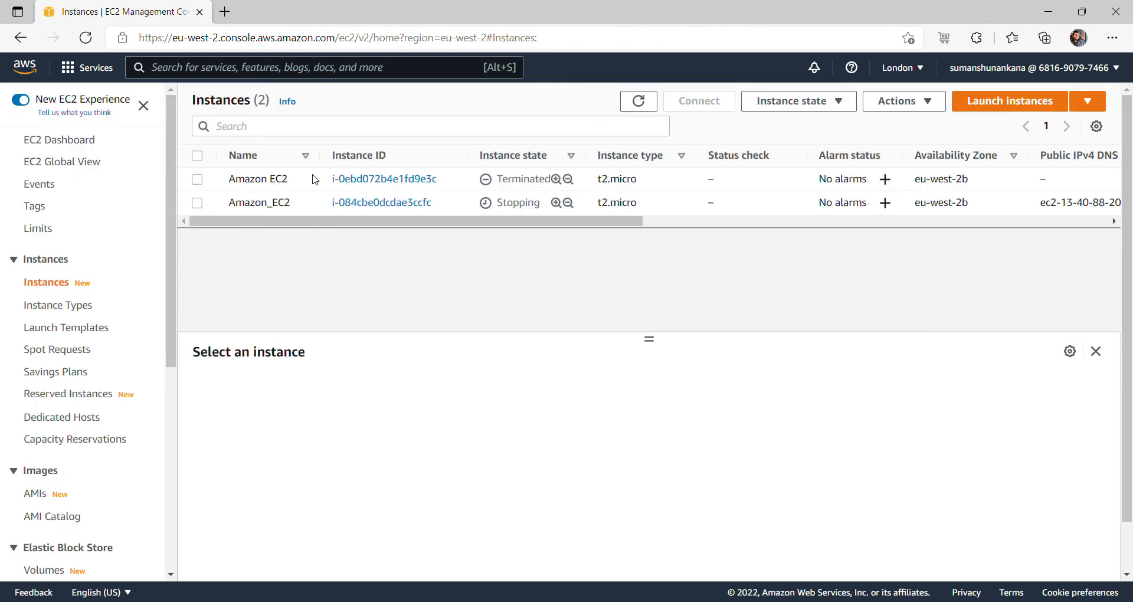
pyautogui.click(197, 203)
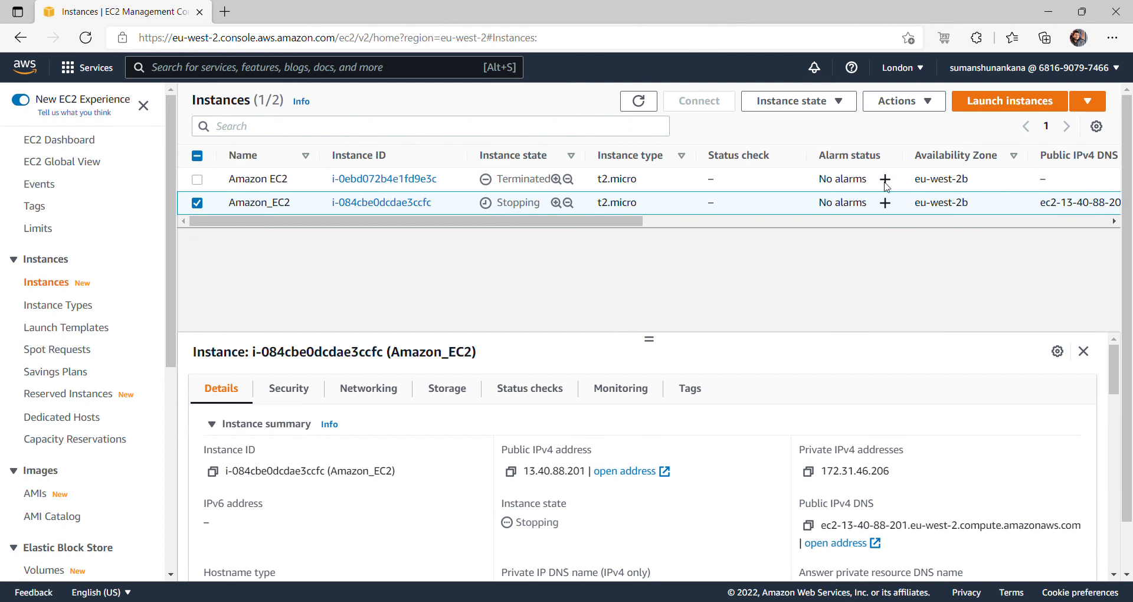
pyautogui.click(919, 104)
# Prefix 'sudo' to the yum update, yum install and systemctl lines of Amazon_EC2's user data, then save
pyautogui.moveTo(920, 192)
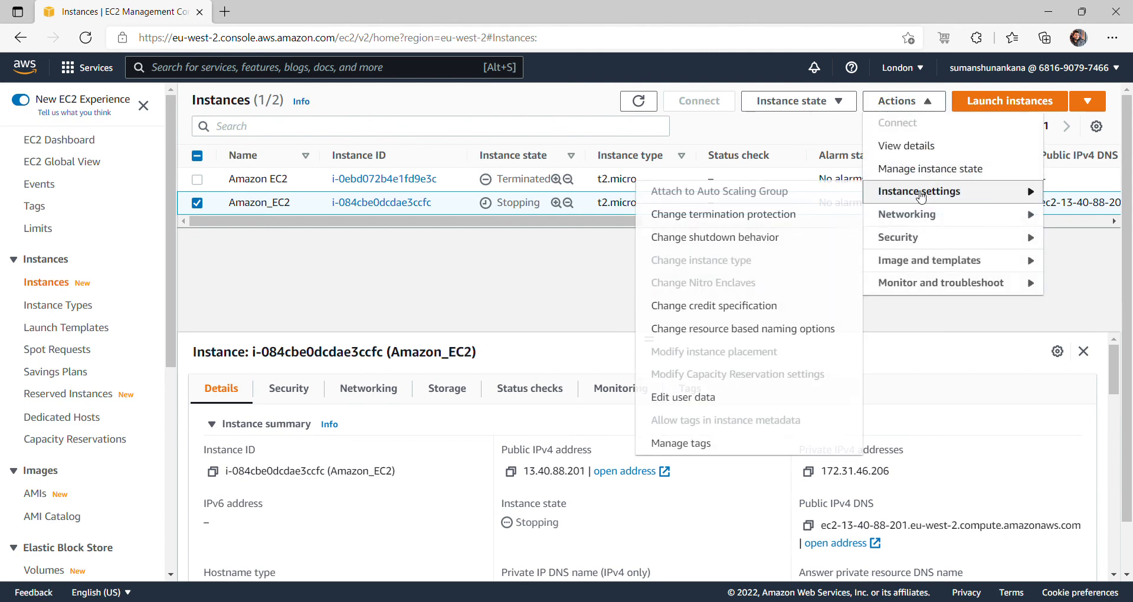
pyautogui.click(665, 397)
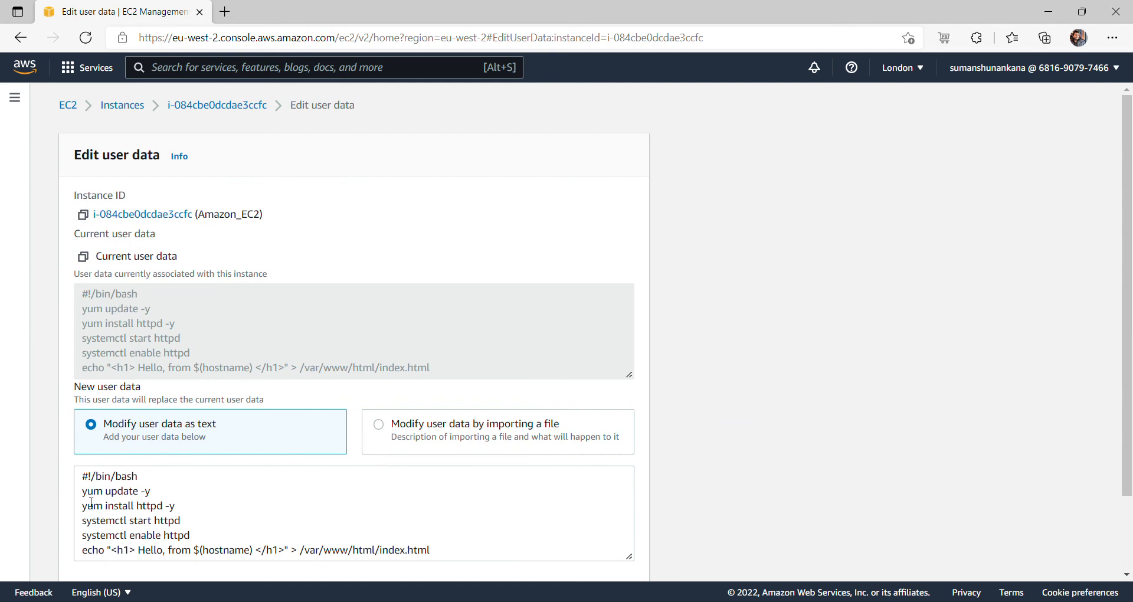
pyautogui.click(84, 495)
pyautogui.write('su')
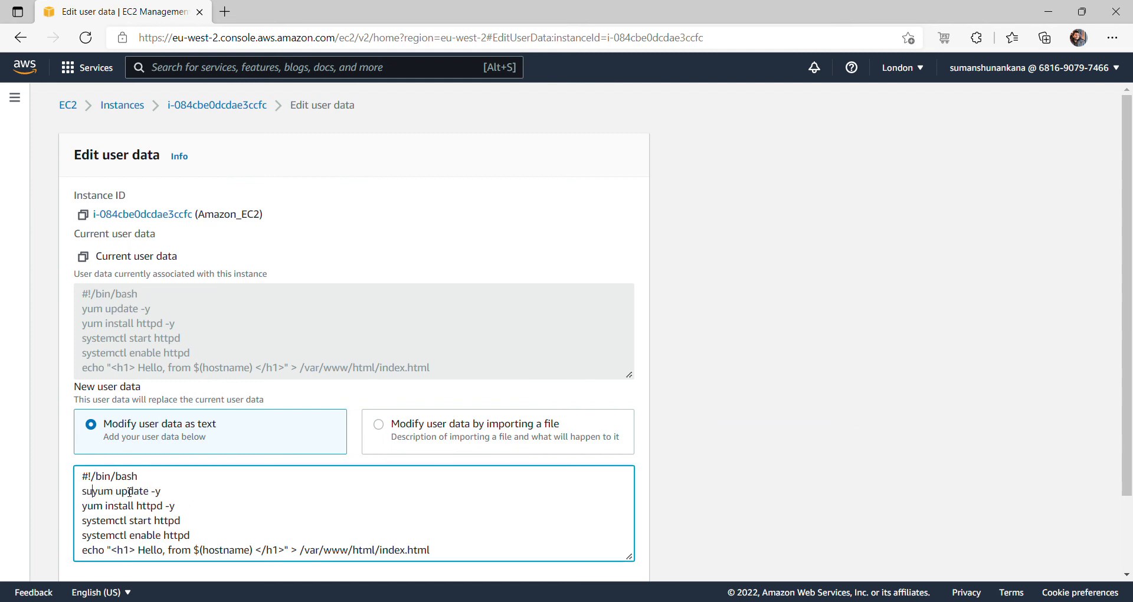
pyautogui.write('do')
pyautogui.press('Down')
pyautogui.write('sudo ')
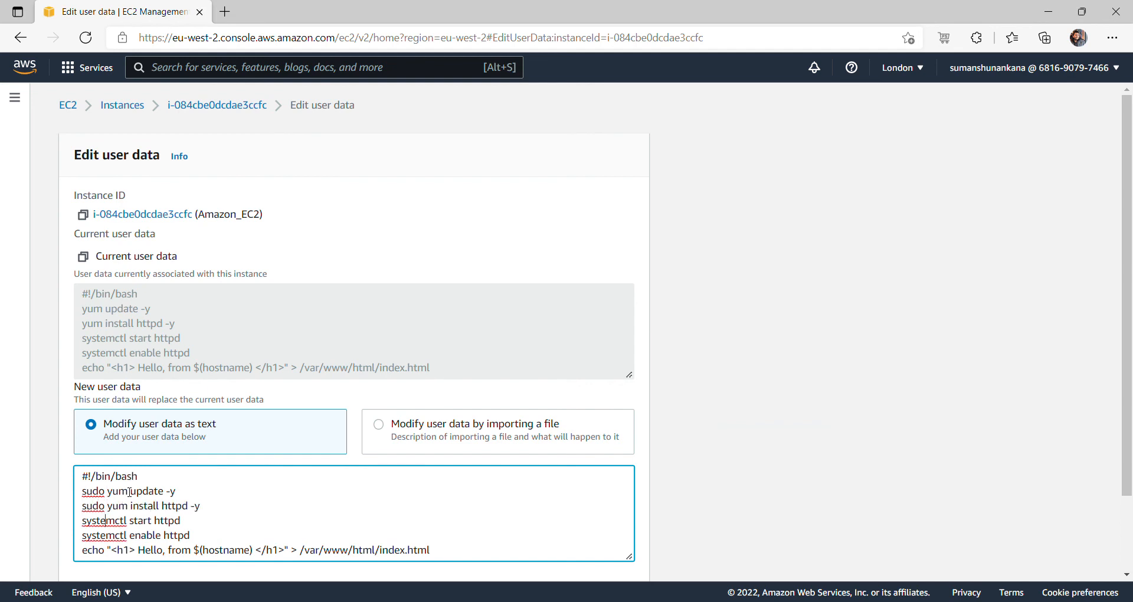
pyautogui.write('sudo ')
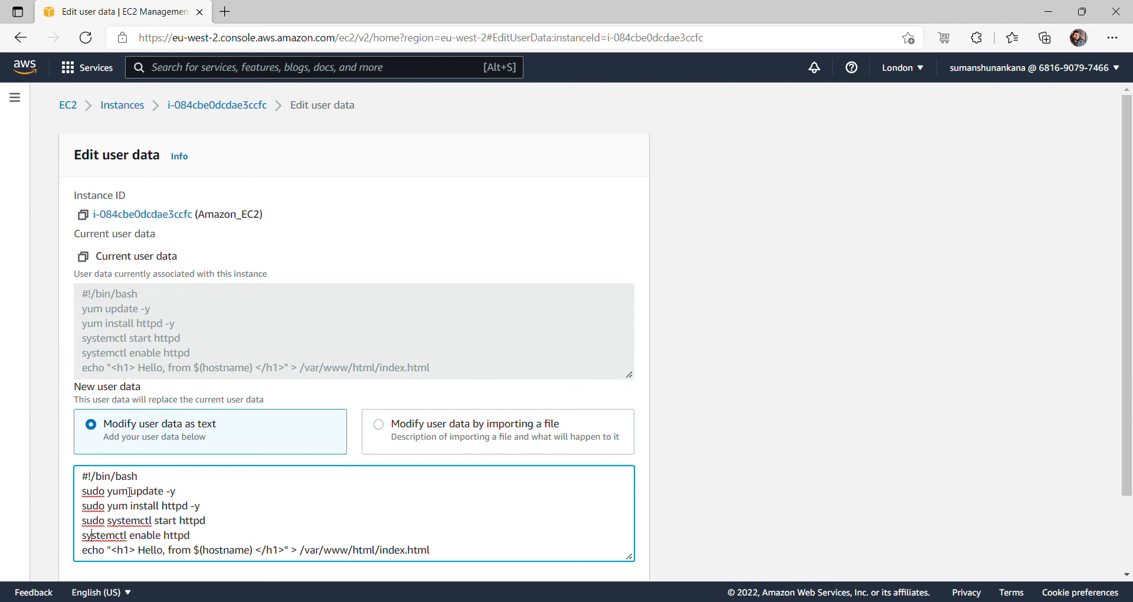
pyautogui.write('sudo')
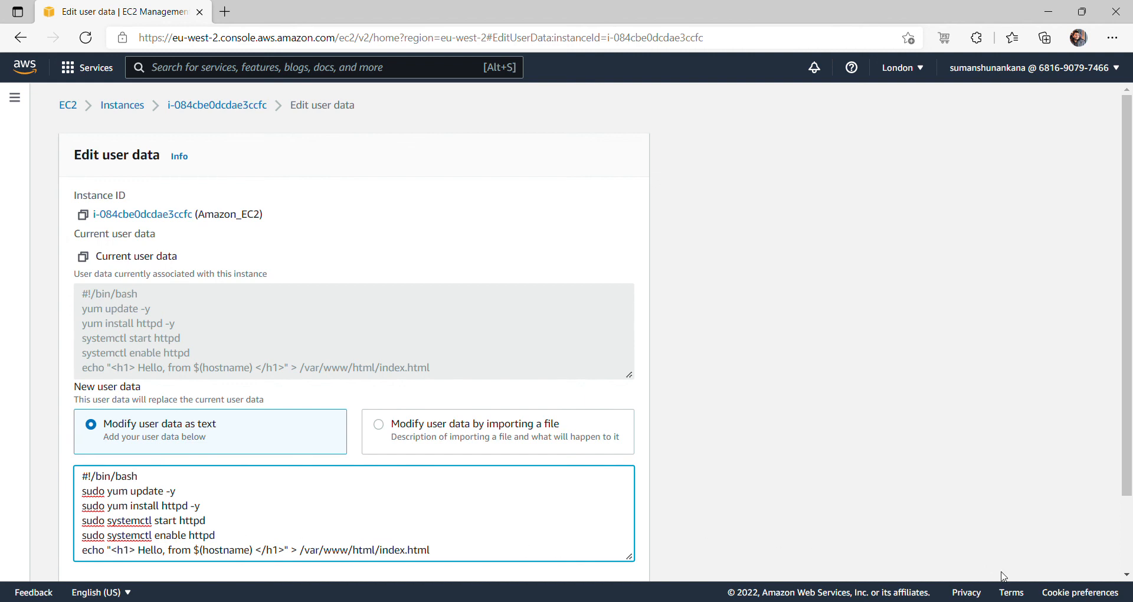
pyautogui.scroll(-2, 760, 517)
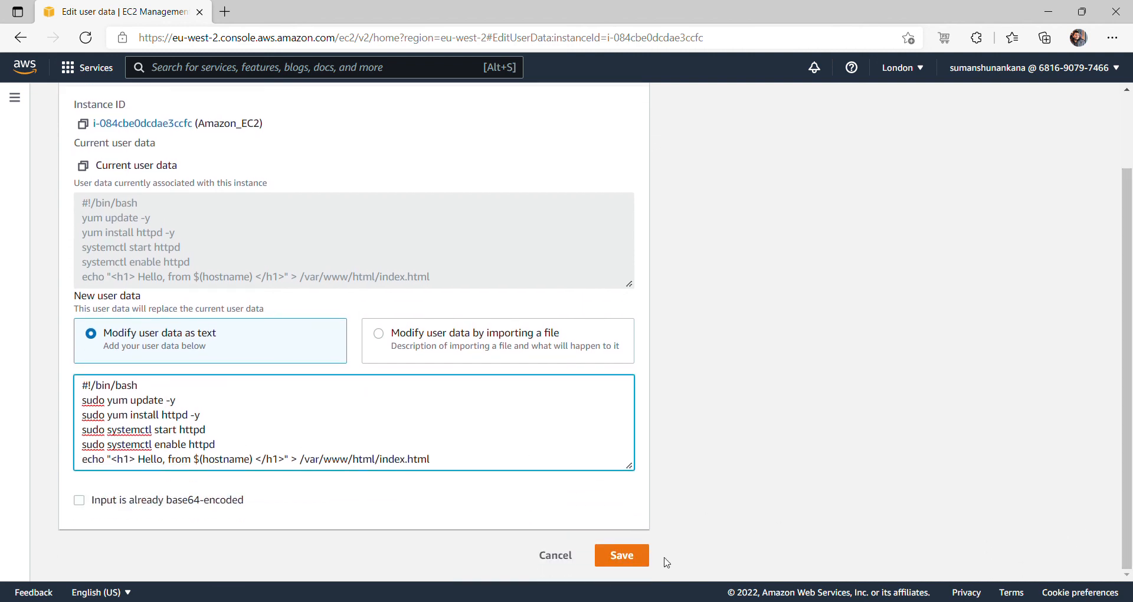
pyautogui.click(631, 557)
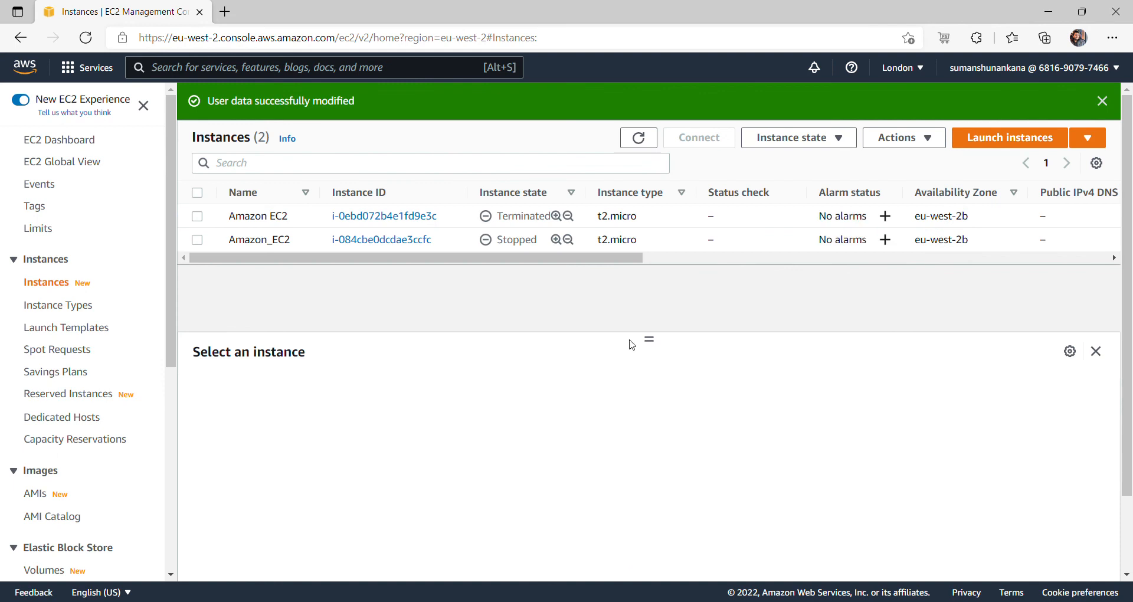
# Start the stopped Amazon_EC2 instance and refresh until it shows Running
pyautogui.click(197, 242)
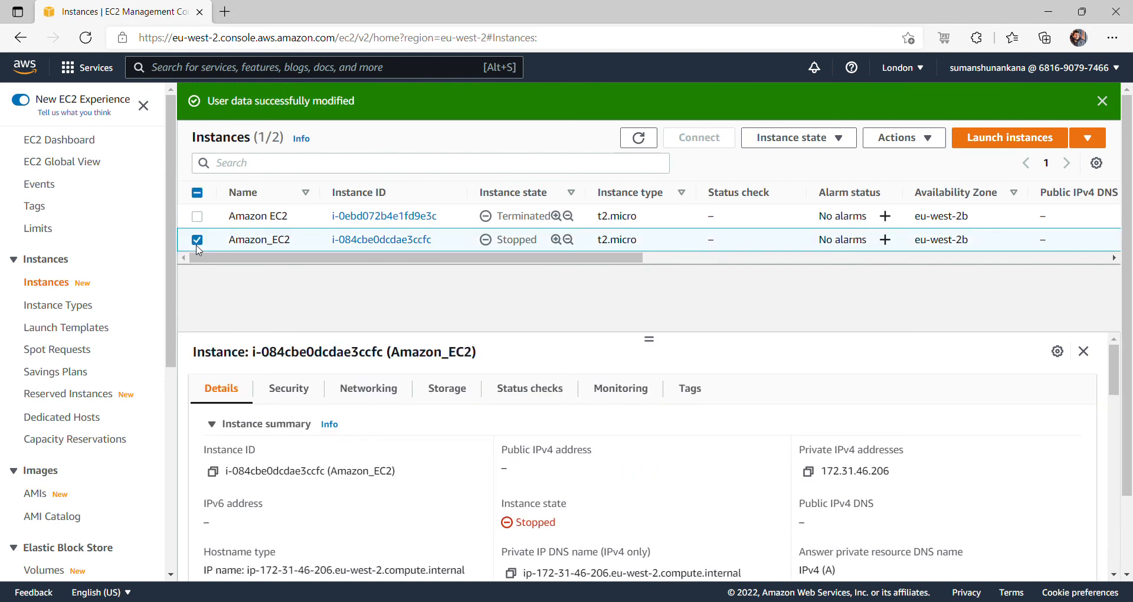
pyautogui.click(811, 142)
pyautogui.click(792, 184)
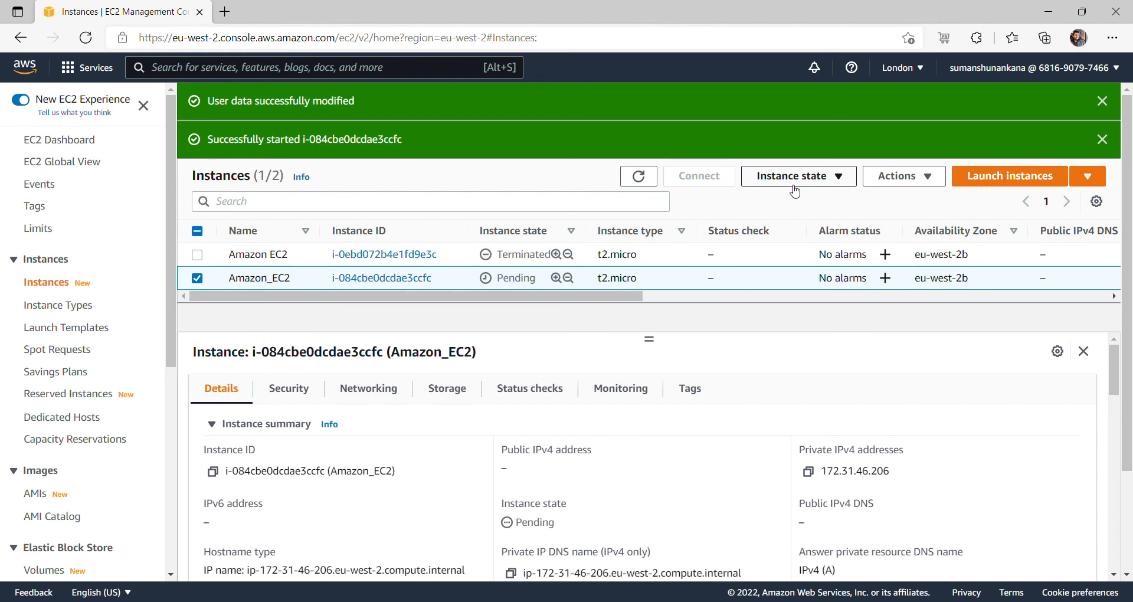
pyautogui.click(643, 176)
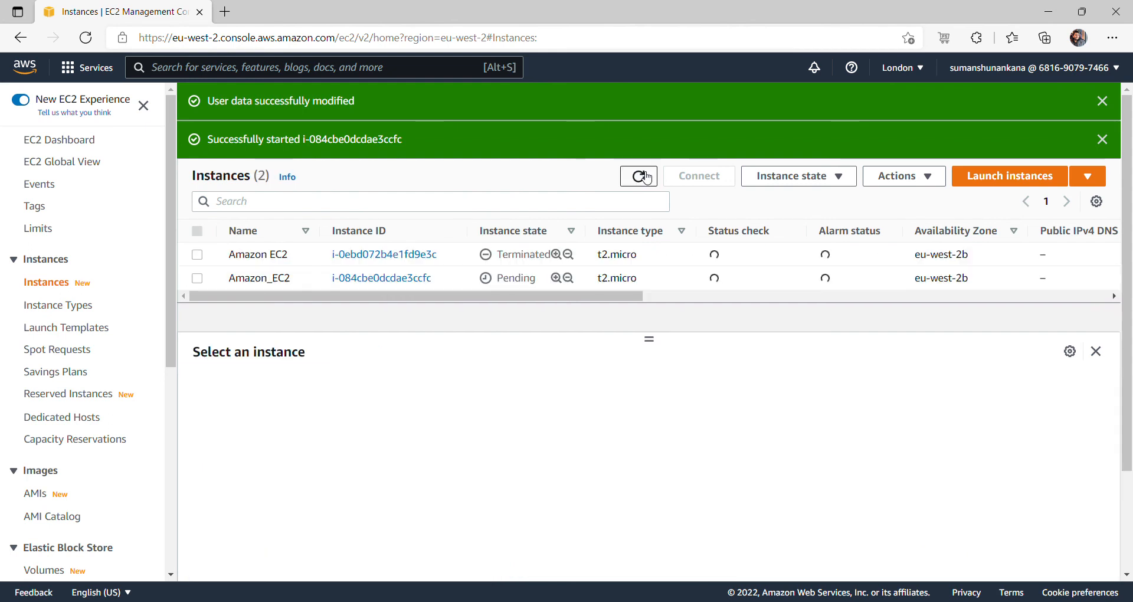
pyautogui.click(645, 177)
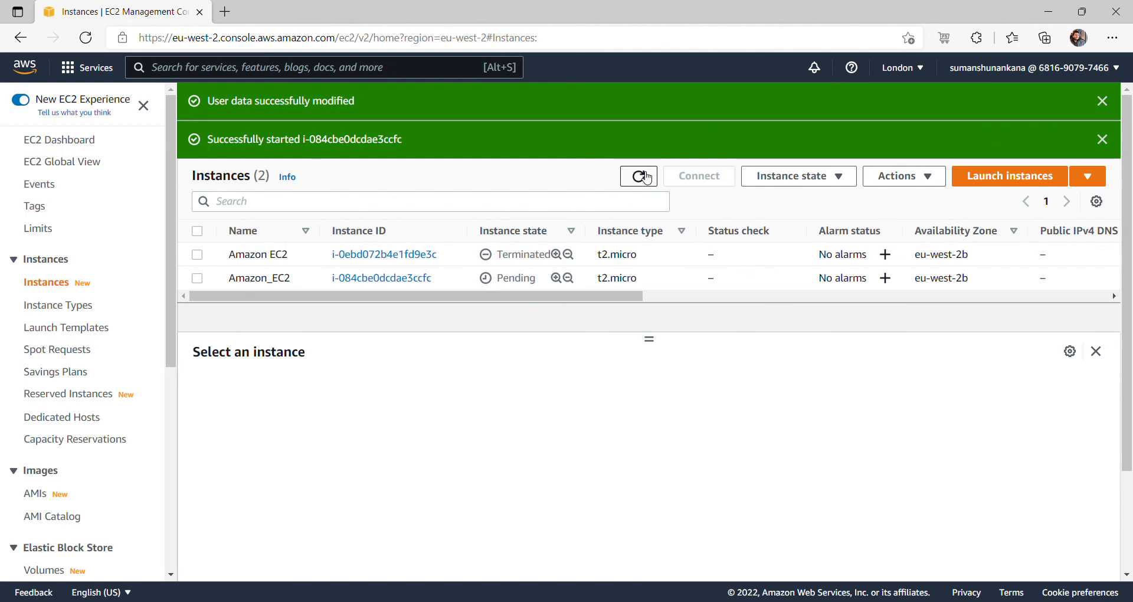
pyautogui.click(645, 176)
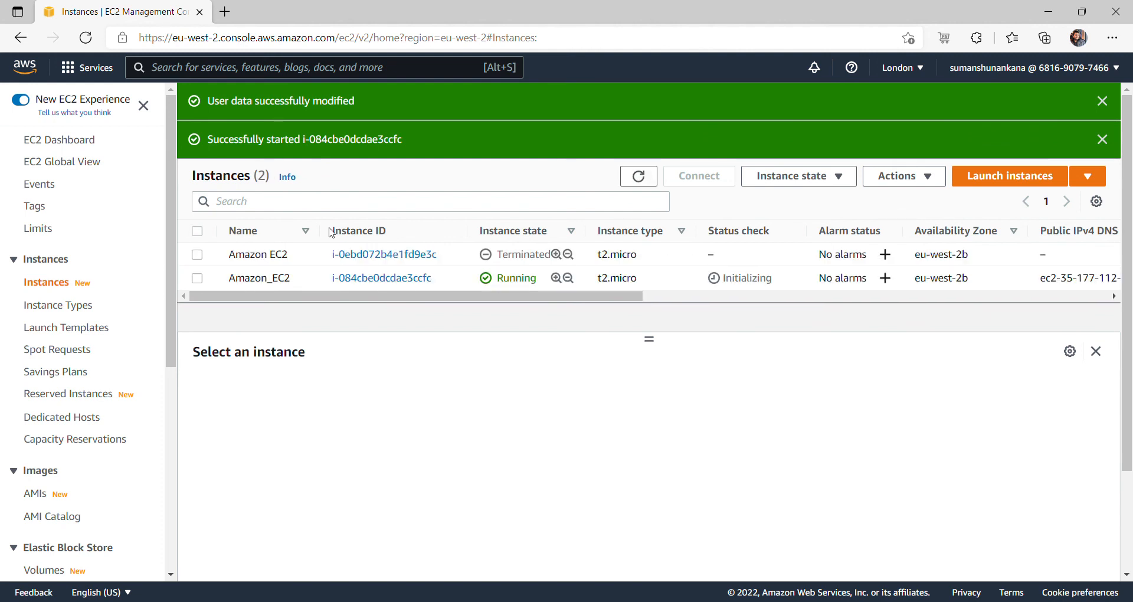
# Copy Amazon_EC2's public IPv4 address 35.177.112.102 and open a new browser tab
pyautogui.click(196, 278)
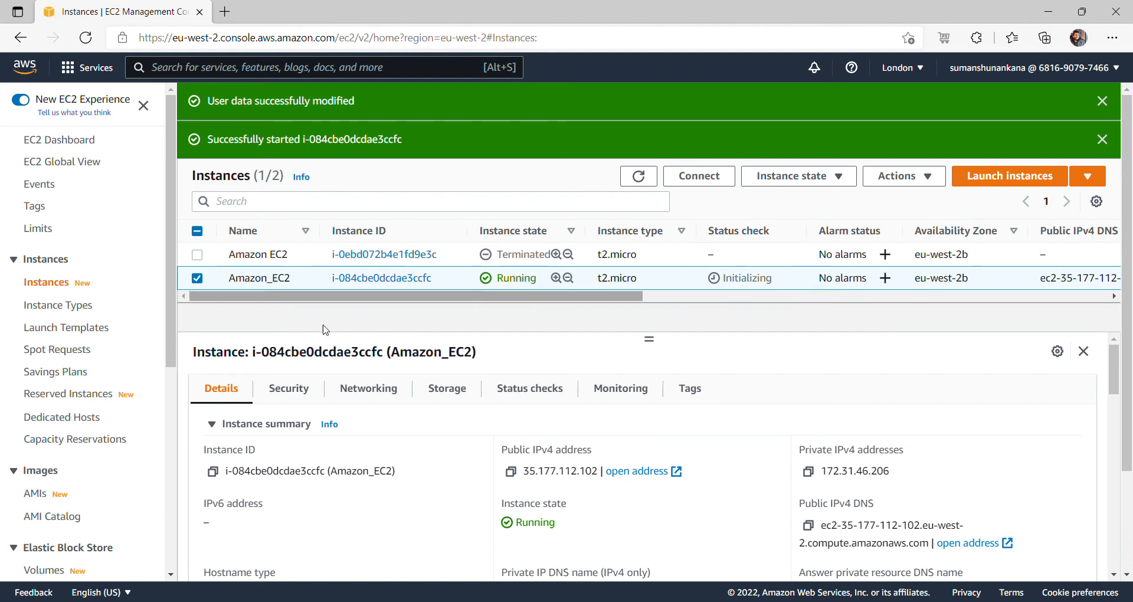
pyautogui.click(511, 472)
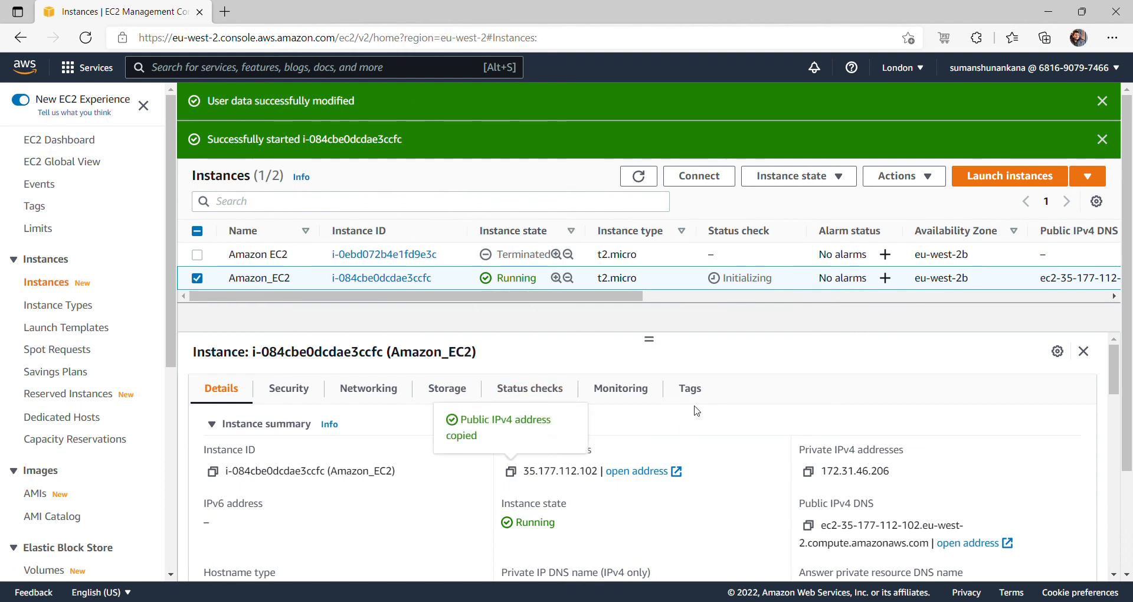
pyautogui.click(510, 471)
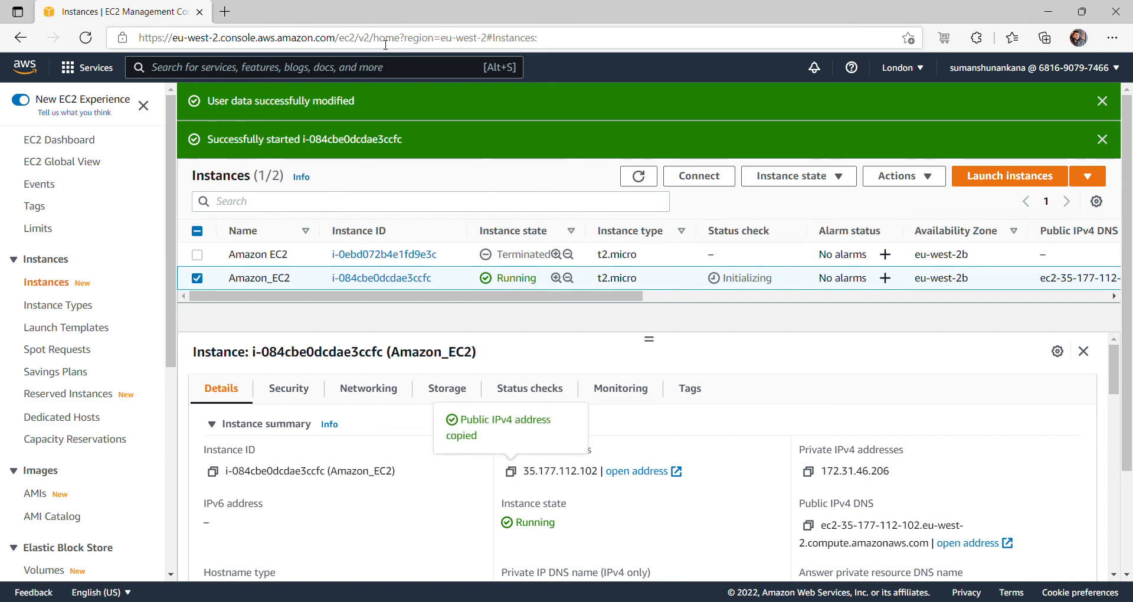
pyautogui.click(224, 12)
# Load 35.177.112.102, which returns HTTP ERROR 503, then connect to Amazon_EC2 via Instance Connect
pyautogui.hotkey('ctrl', 'v')
pyautogui.press('Return')
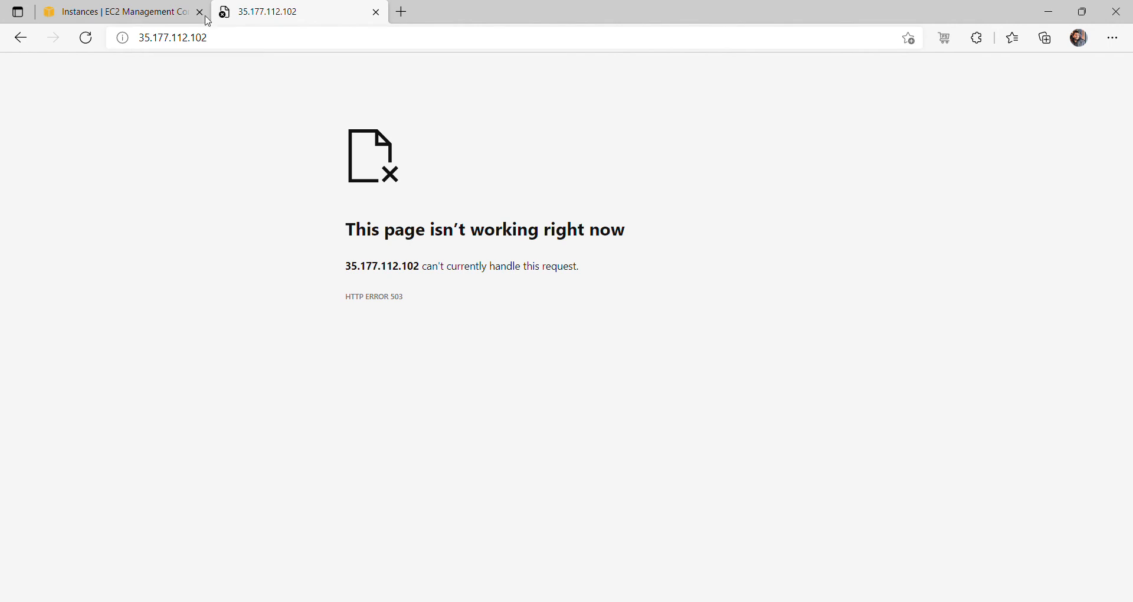
pyautogui.click(151, 23)
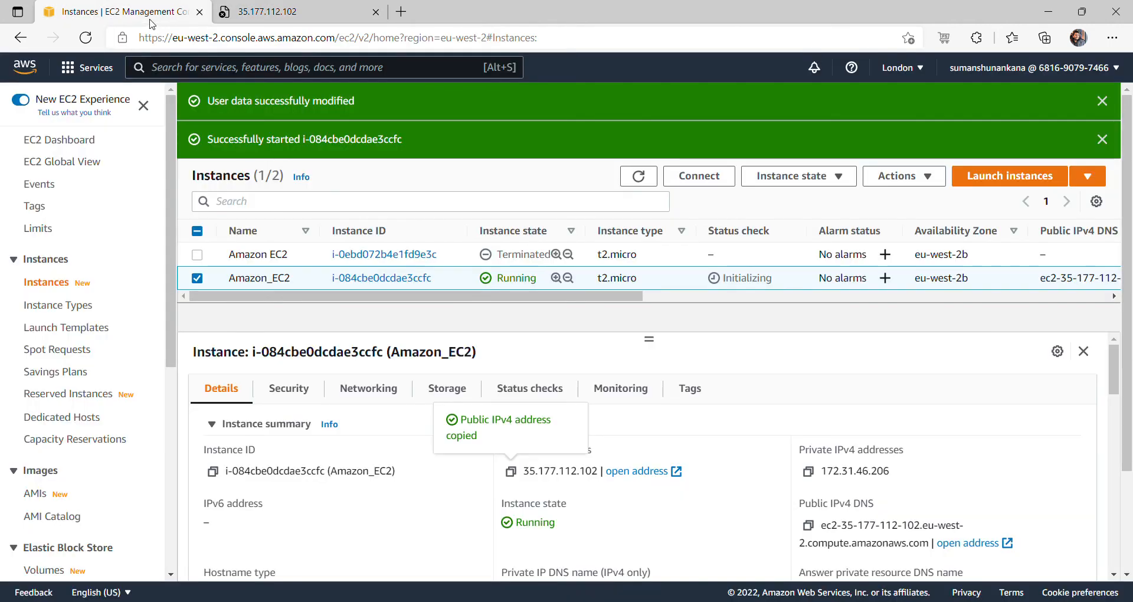
pyautogui.click(689, 184)
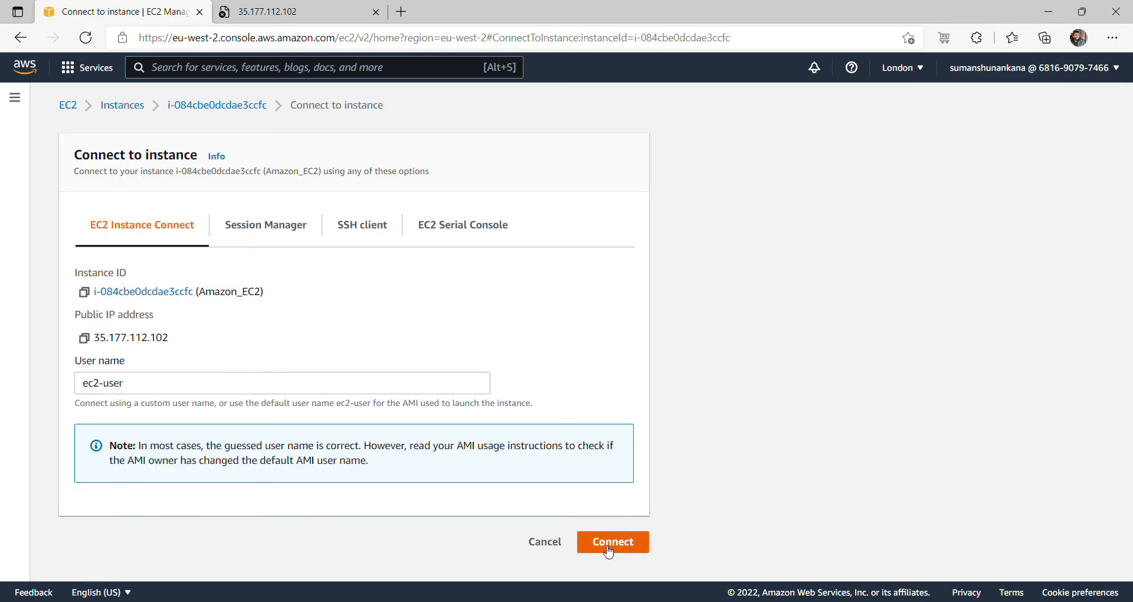
pyautogui.click(611, 542)
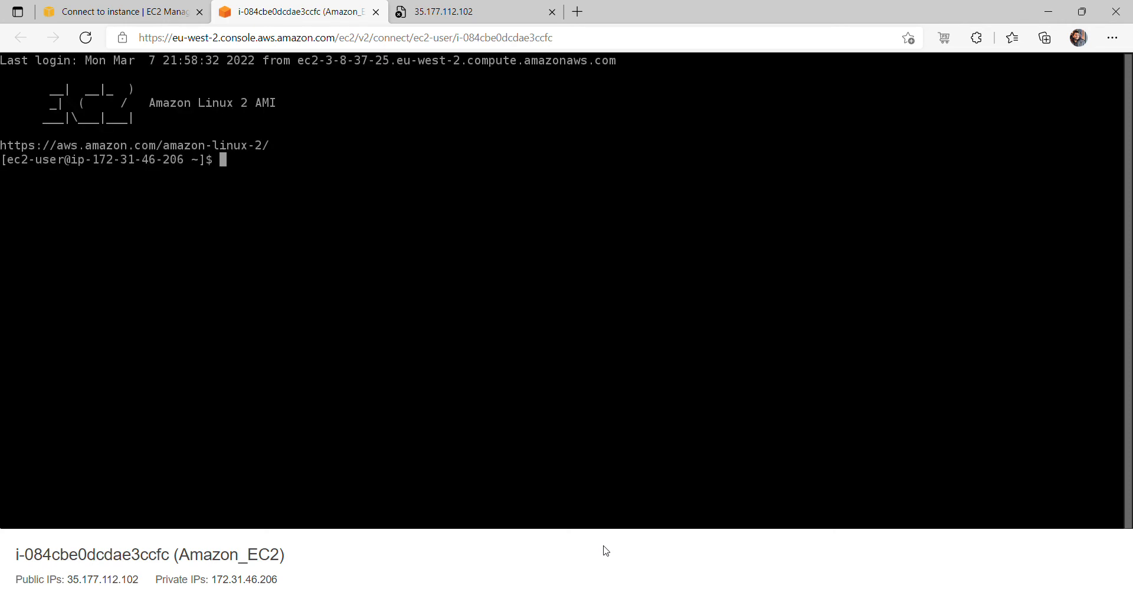
# Change the shell's directory to /var/log
pyautogui.write('cd /')
pyautogui.press('Return')
pyautogui.write('cd var')
pyautogui.press('Return')
pyautogui.write('cd log')
pyautogui.press('Return')
# List /var/log and print cloud-init-output.log with sudo cat
pyautogui.write('ls')
pyautogui.press('Return')
pyautogui.write('sudo car')
pyautogui.press('BackSpace')
pyautogui.write('t cloud-init')
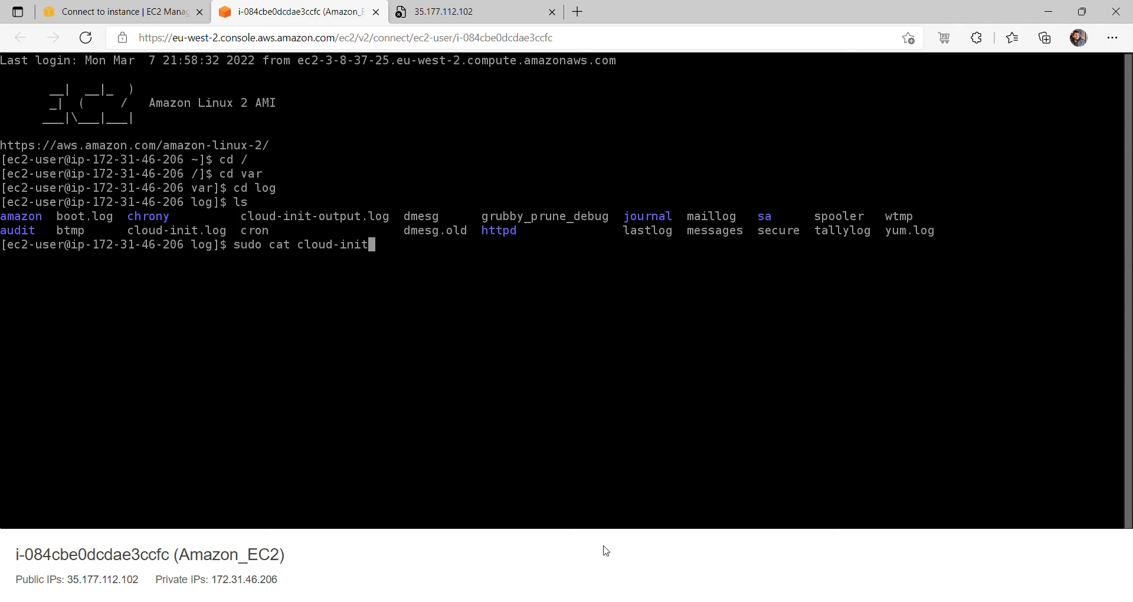
pyautogui.write('-o')
pyautogui.press('Tab')
pyautogui.press('Return')
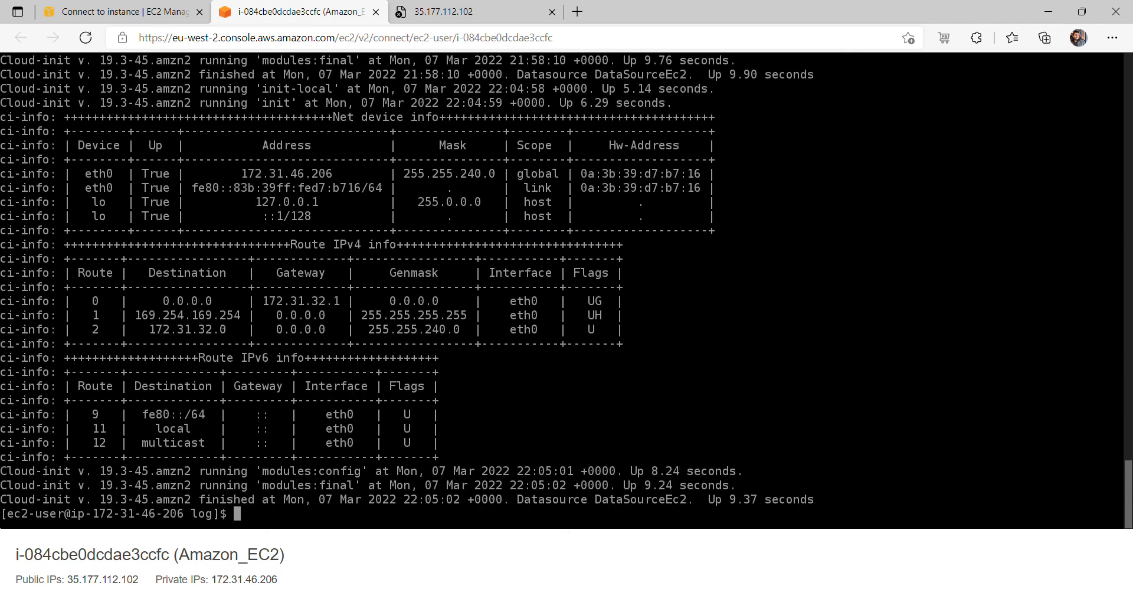
# Scroll through the log and highlight the 'Is this ok [y/d/N]' line where the httpd install exited
pyautogui.moveTo(1127, 479); pyautogui.dragTo(1129, 367)
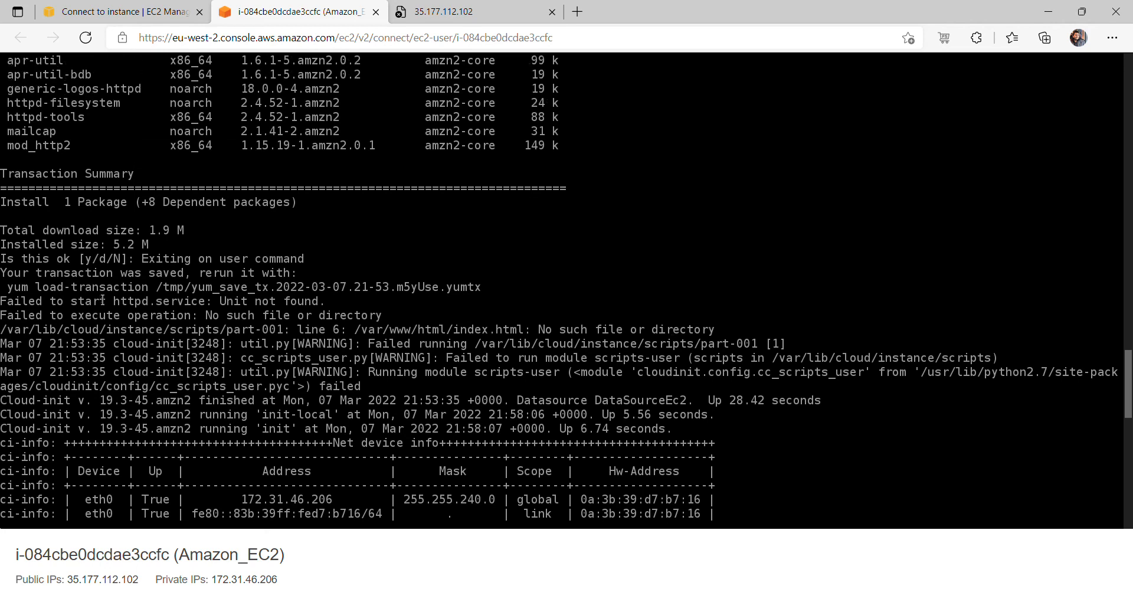
pyautogui.moveTo(3, 261); pyautogui.dragTo(299, 269)
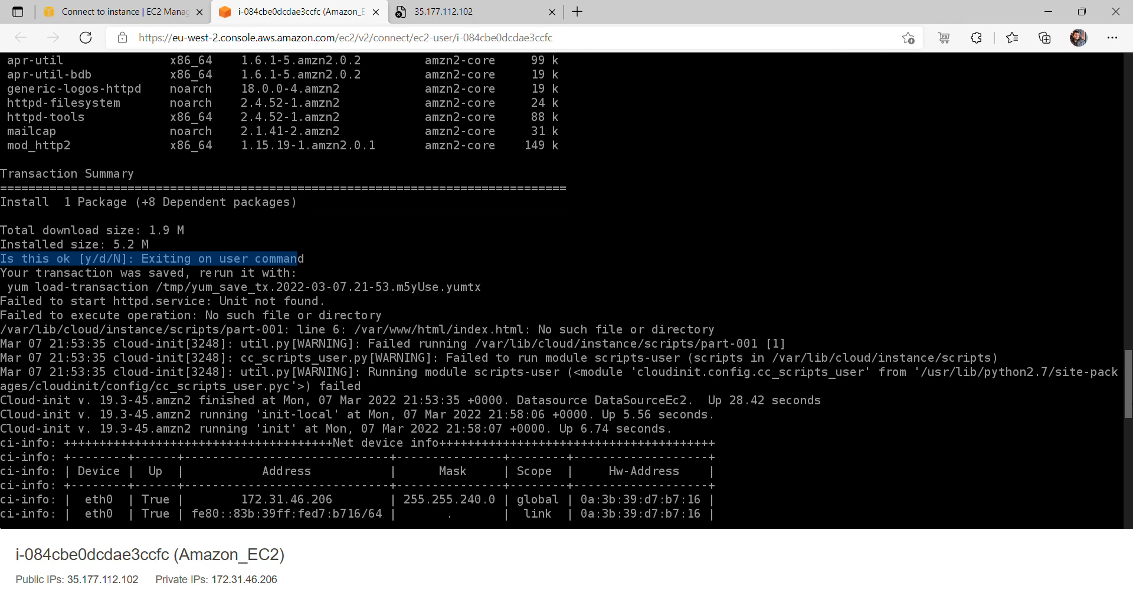
pyautogui.moveTo(1129, 389); pyautogui.dragTo(1130, 253)
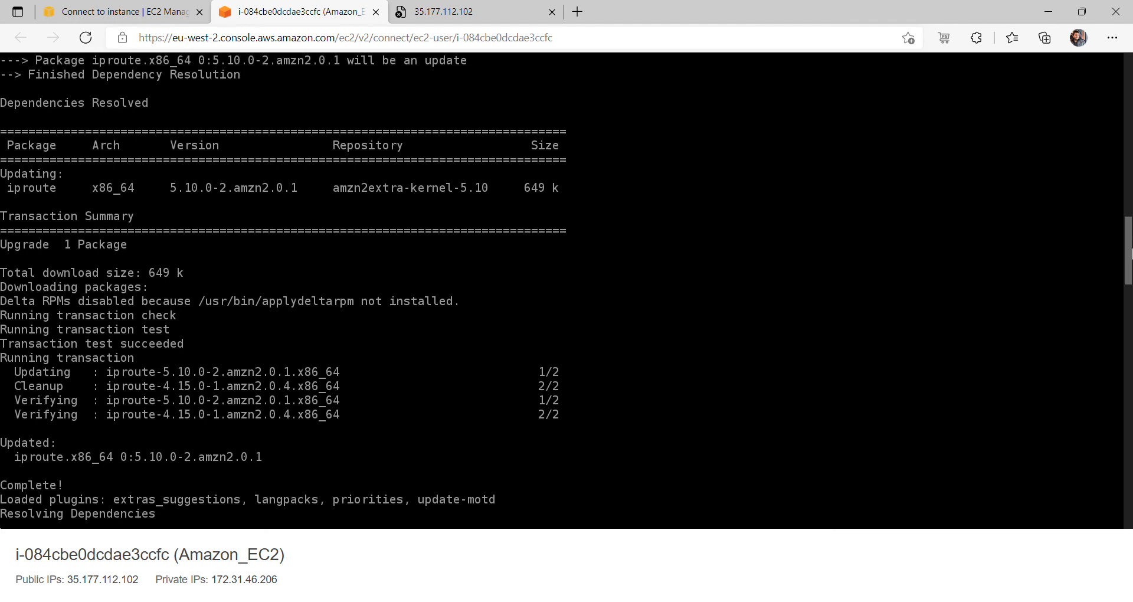
pyautogui.moveTo(1130, 253); pyautogui.dragTo(1131, 436)
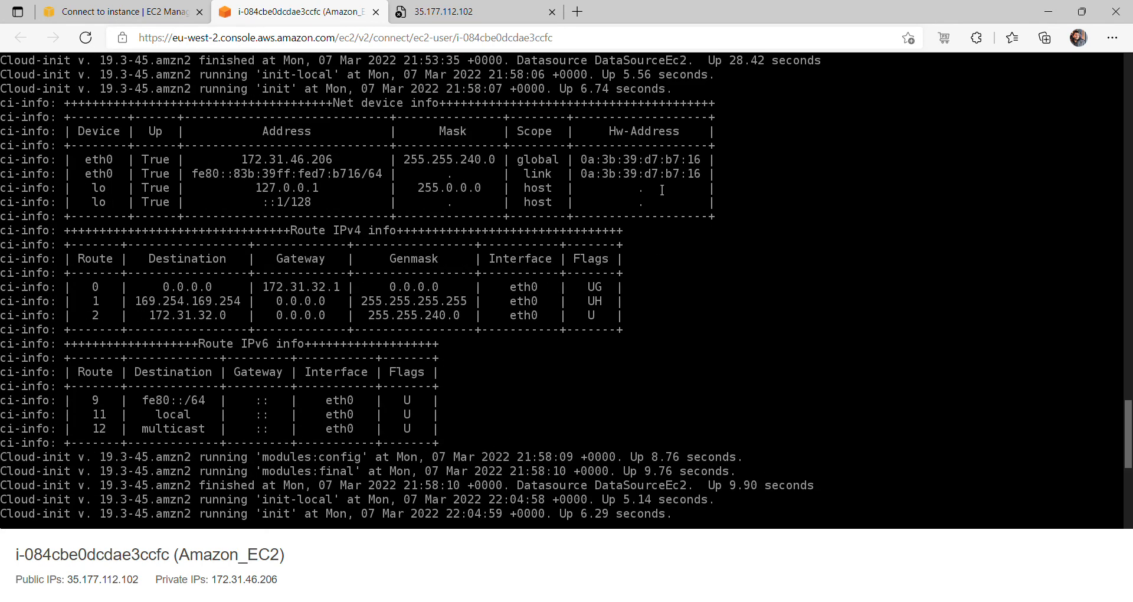
# Search Bing for 'sudo yum install -y httpd', correcting the mistyped 'https' query
pyautogui.click(577, 12)
pyautogui.write('sudo ')
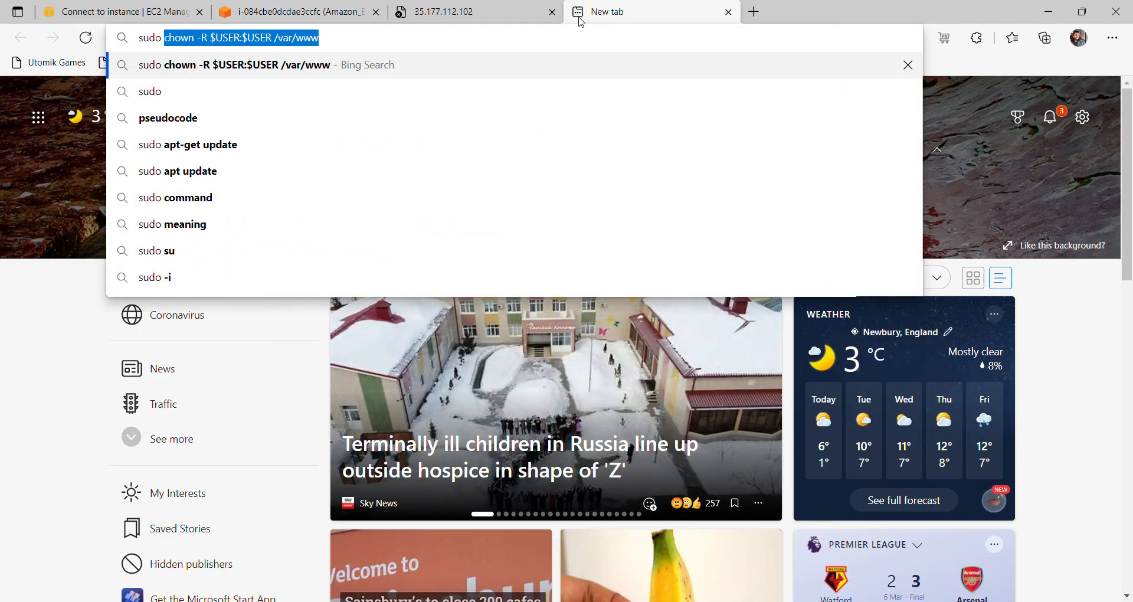
pyautogui.write('yum install')
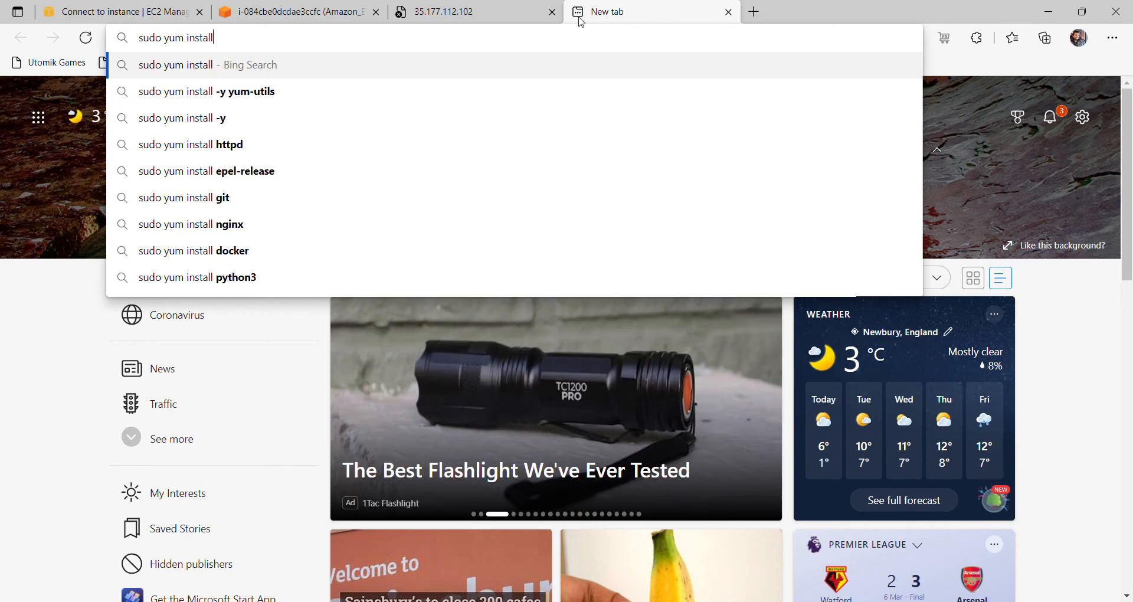
pyautogui.press('Down')
pyautogui.press('BackSpace')
pyautogui.press('BackSpace')
pyautogui.press('BackSpace')
pyautogui.press('BackSpace')
pyautogui.press('BackSpace')
pyautogui.press('BackSpace')
pyautogui.press('BackSpace')
pyautogui.press('BackSpace')
pyautogui.press('BackSpace')
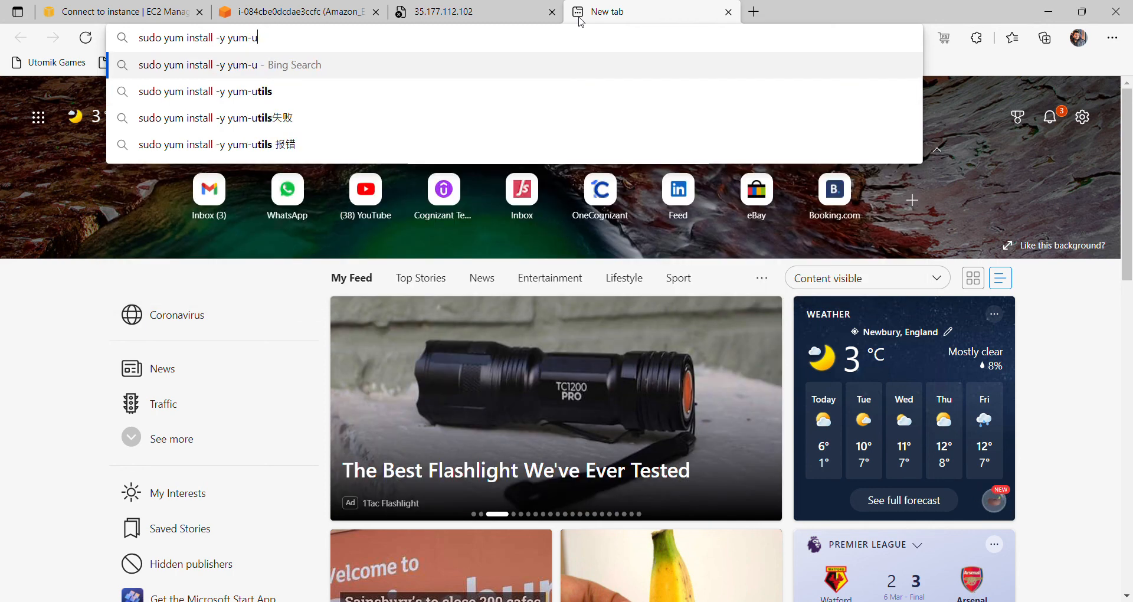
pyautogui.write('https')
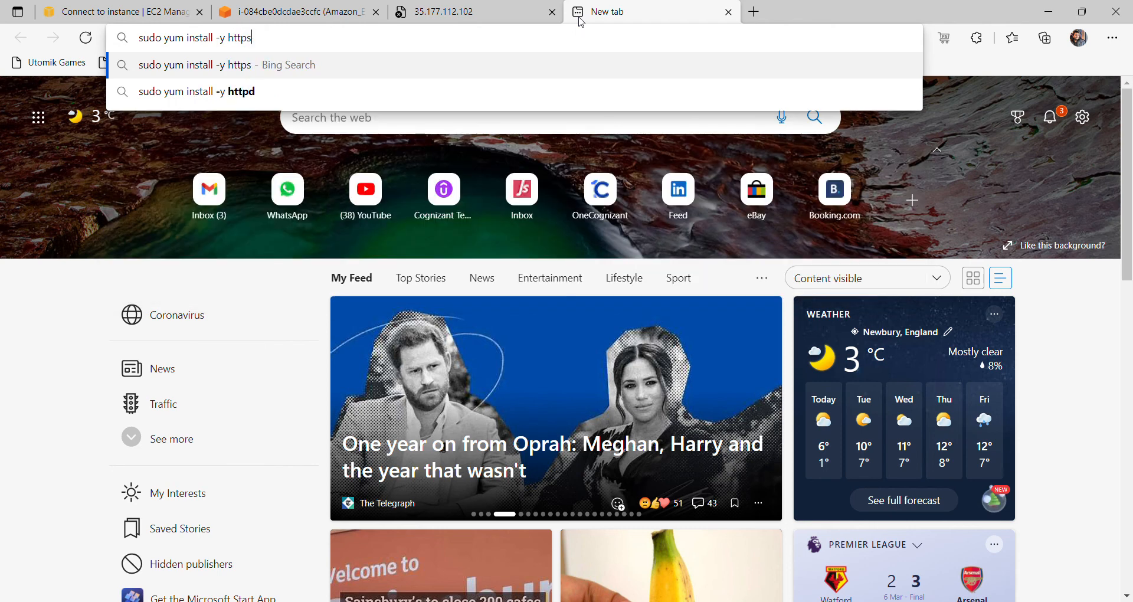
pyautogui.press('Return')
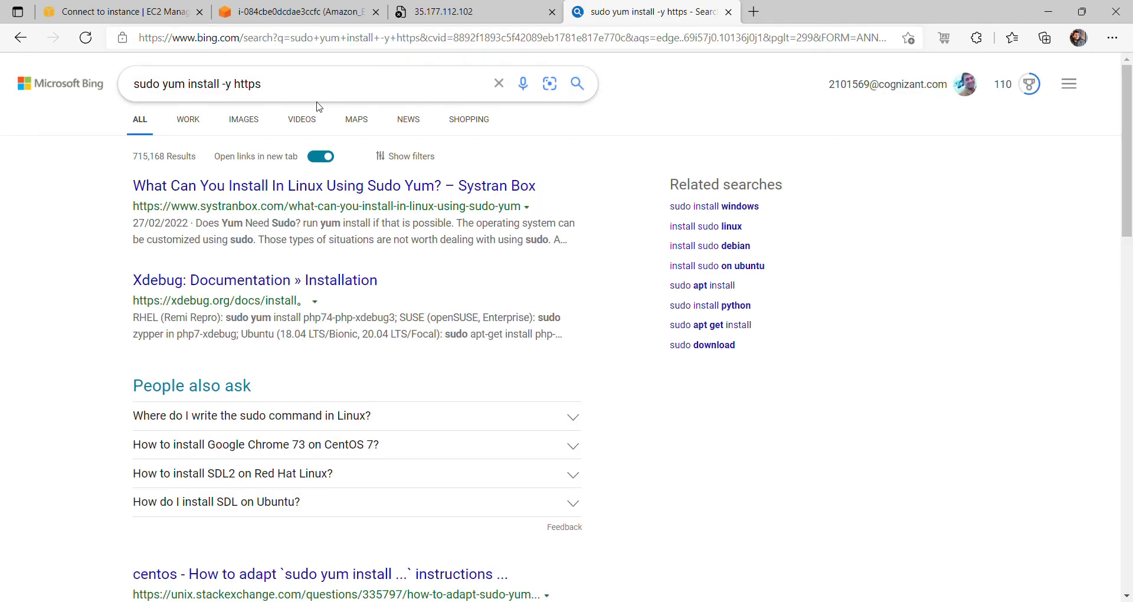
pyautogui.click(307, 84)
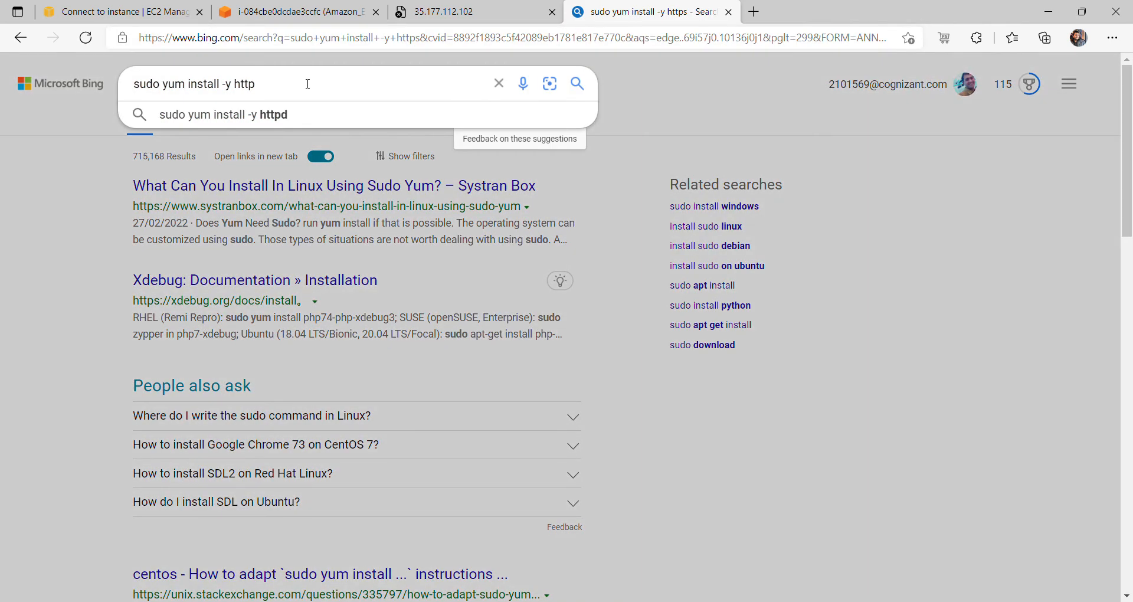
pyautogui.write('d')
pyautogui.press('Return')
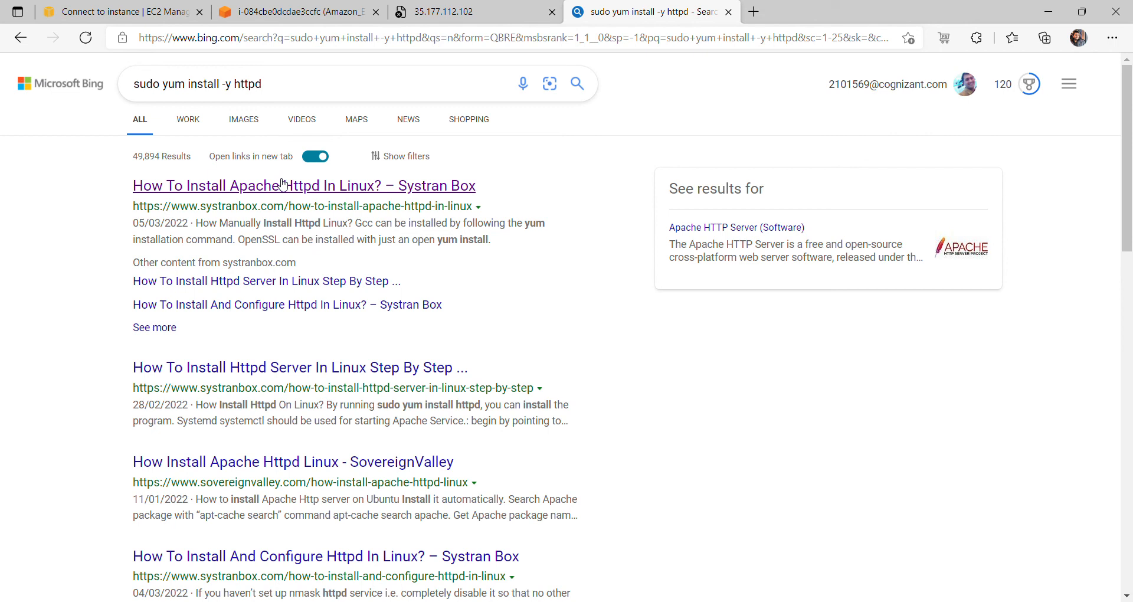
pyautogui.click(328, 17)
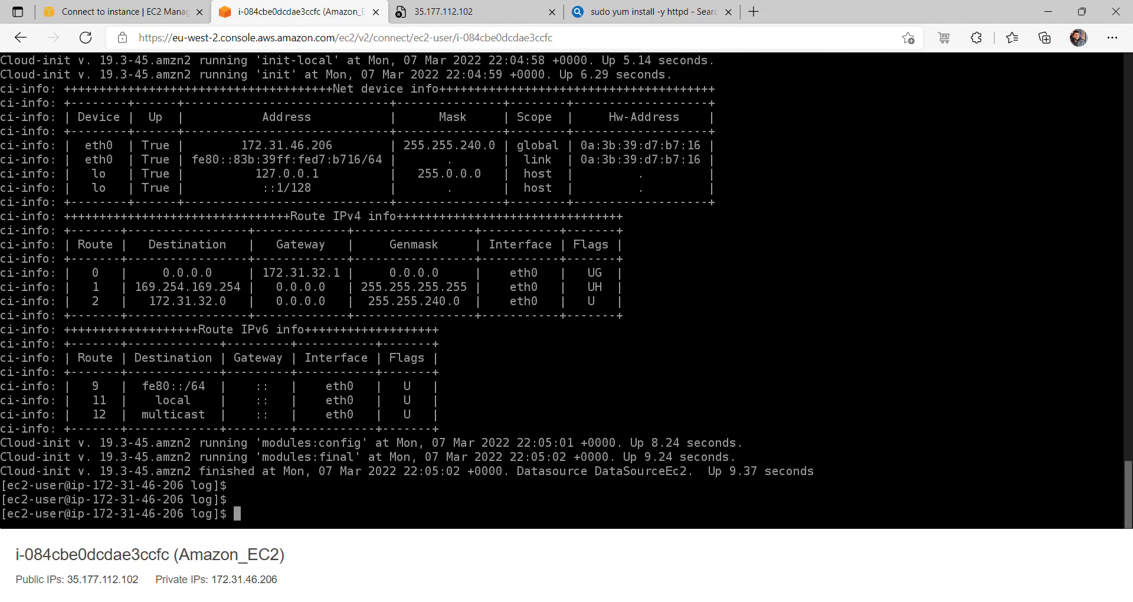
# Exit the instance shell and return to Amazon_EC2's Connect to instance page
pyautogui.write('exit')
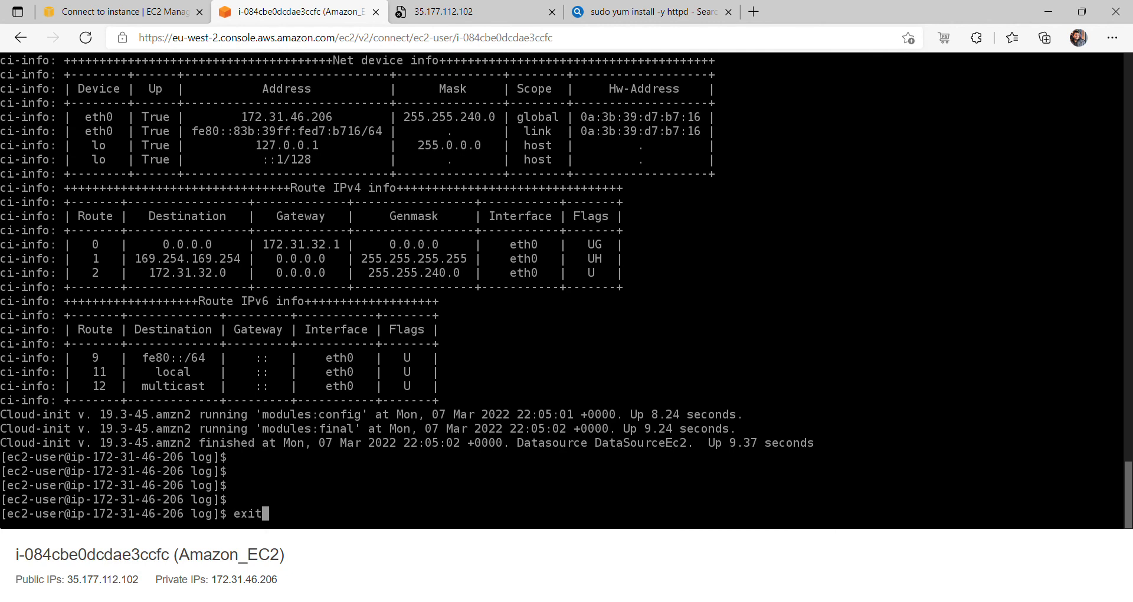
pyautogui.press('Return')
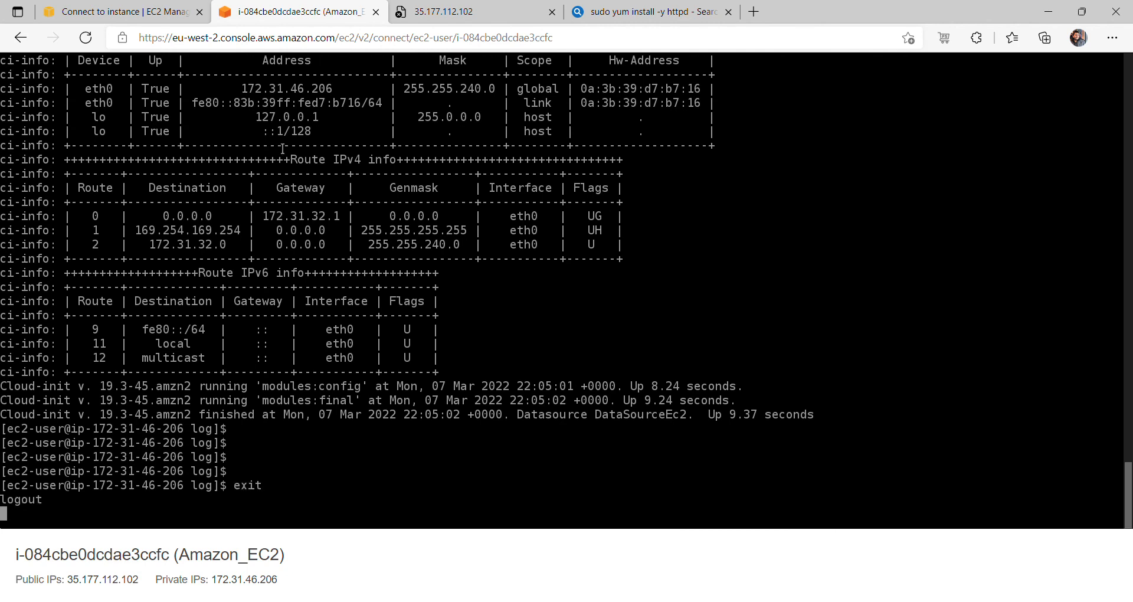
pyautogui.click(157, 18)
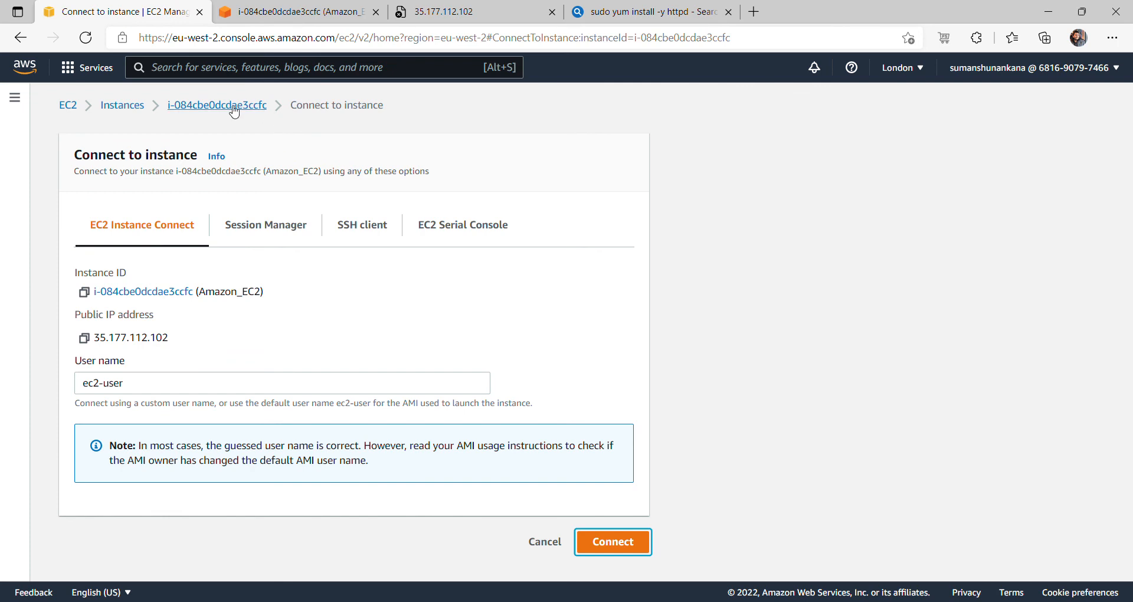
# Stop the Amazon_EC2 instance from the EC2 Instances list
pyautogui.click(135, 106)
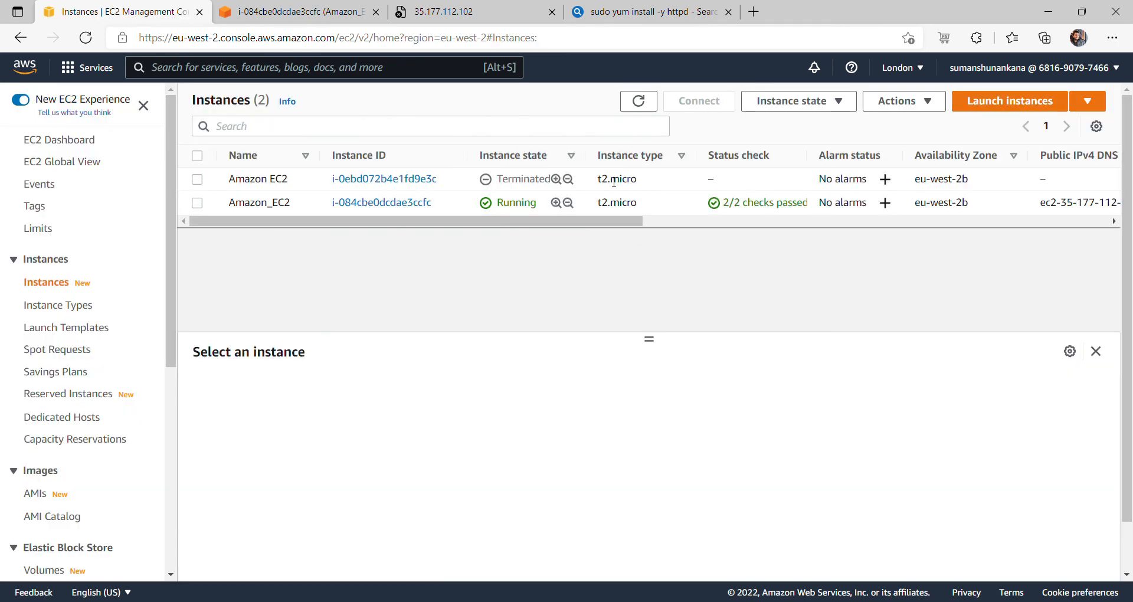
pyautogui.click(197, 202)
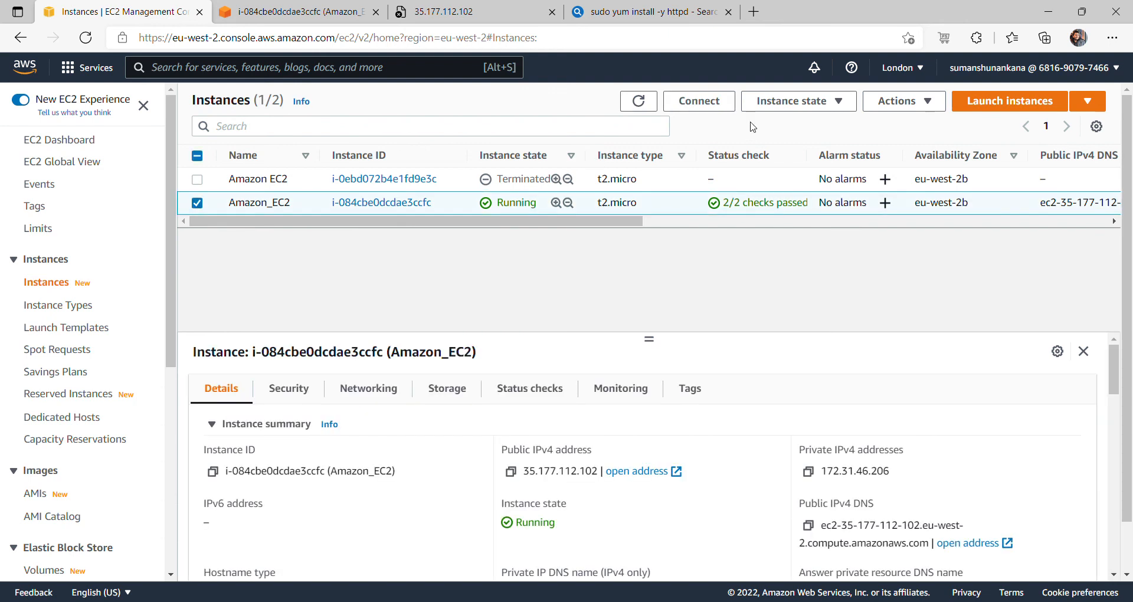
pyautogui.click(807, 104)
pyautogui.click(792, 120)
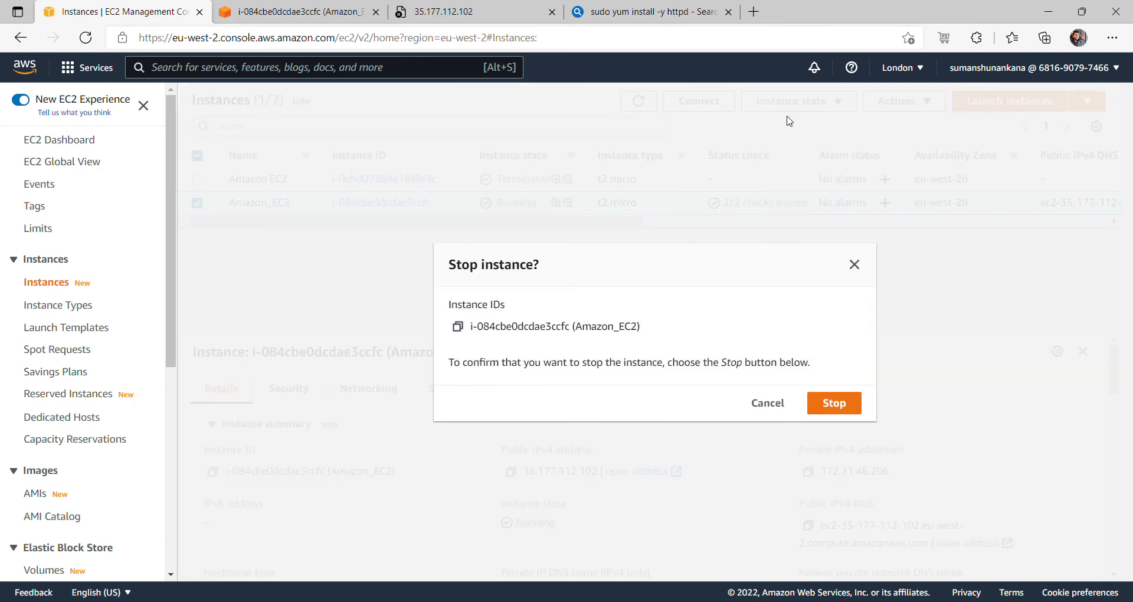
pyautogui.click(831, 403)
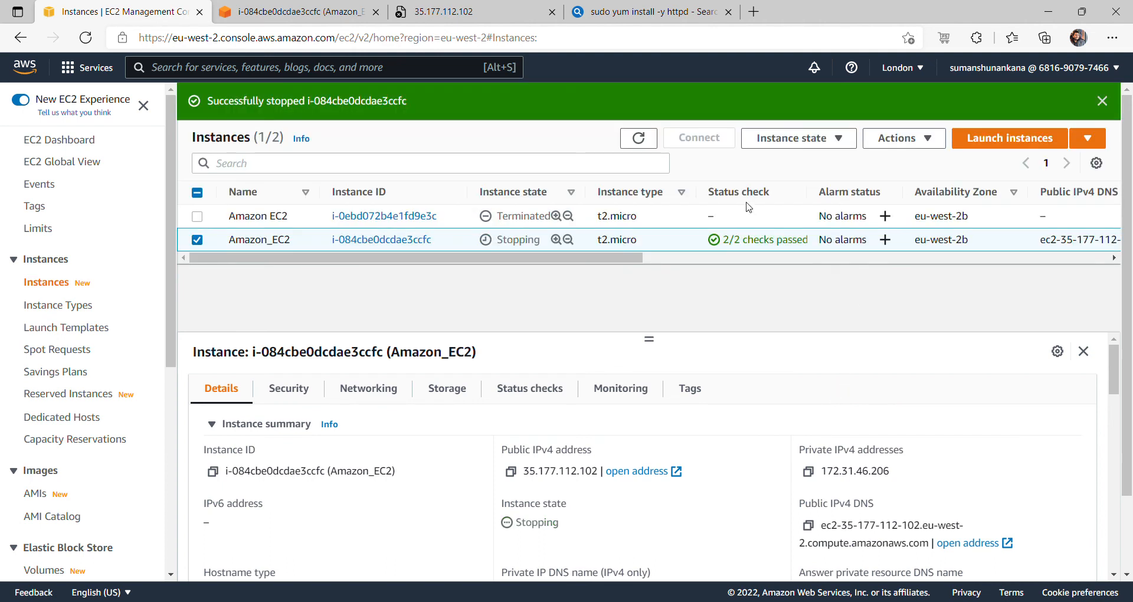
# Refresh the list, reselect the stopping Amazon_EC2 and bring up its Actions menu
pyautogui.click(649, 148)
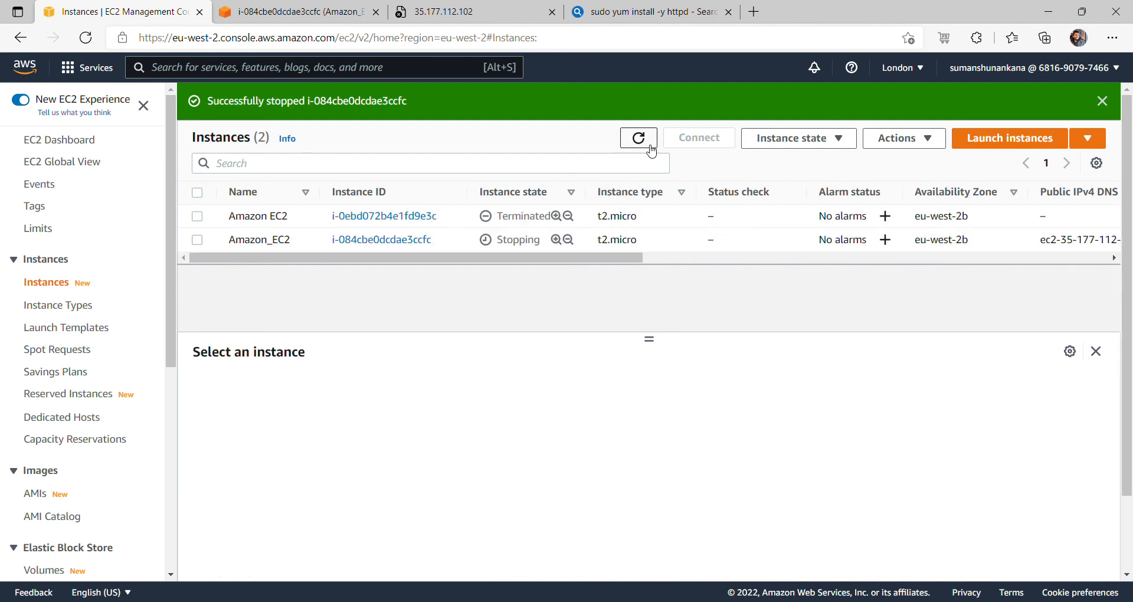
pyautogui.click(197, 239)
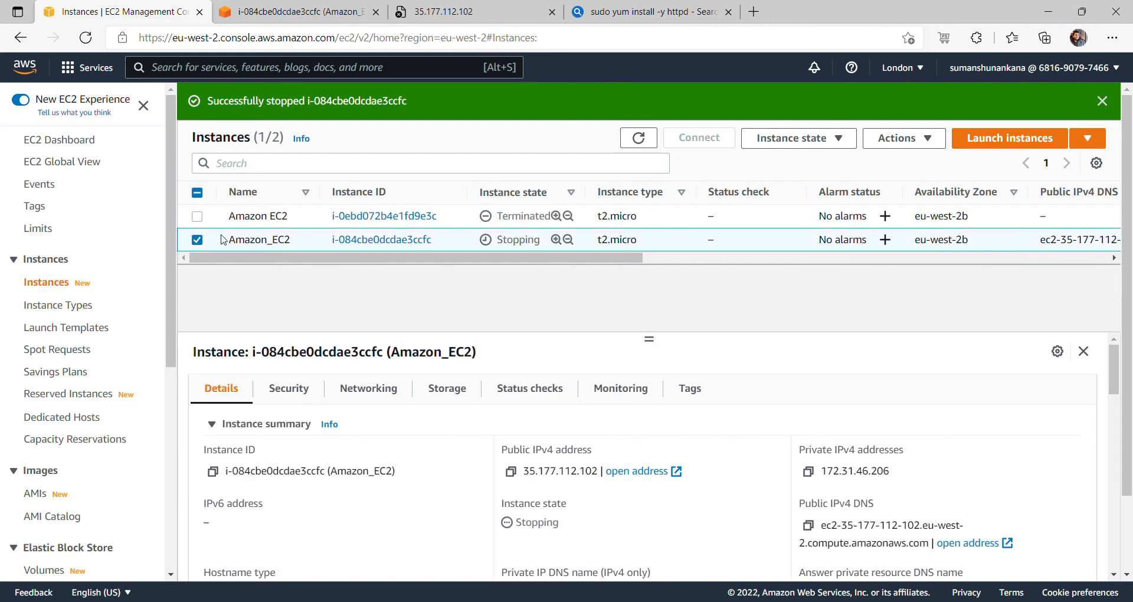
pyautogui.click(897, 142)
# Change the user data install line to 'sudo yum install -y httpd' and save it
pyautogui.moveTo(919, 229)
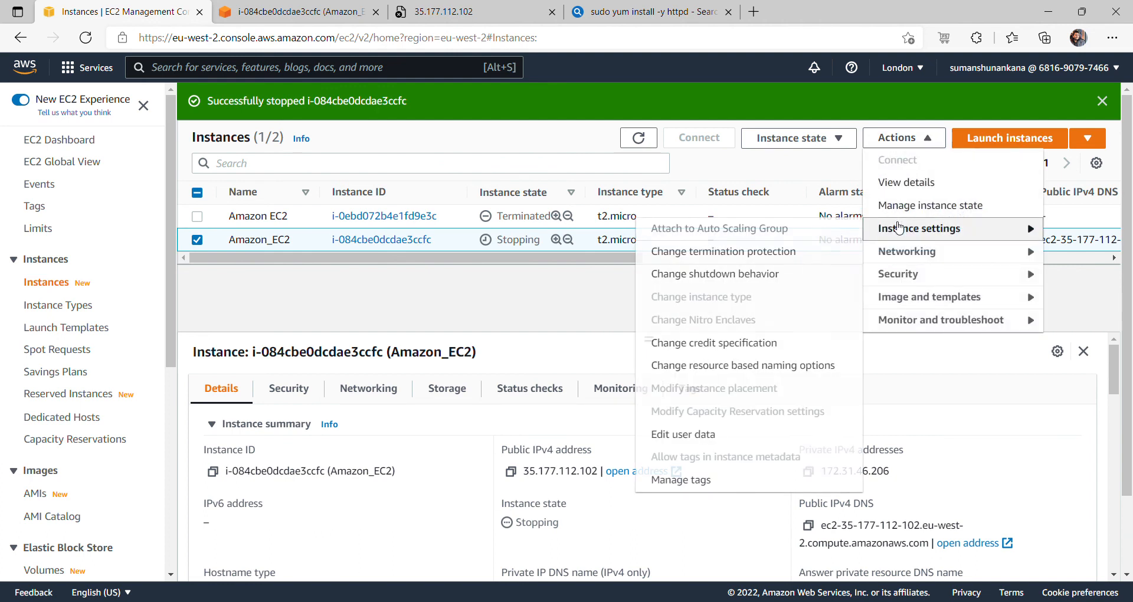
pyautogui.click(708, 436)
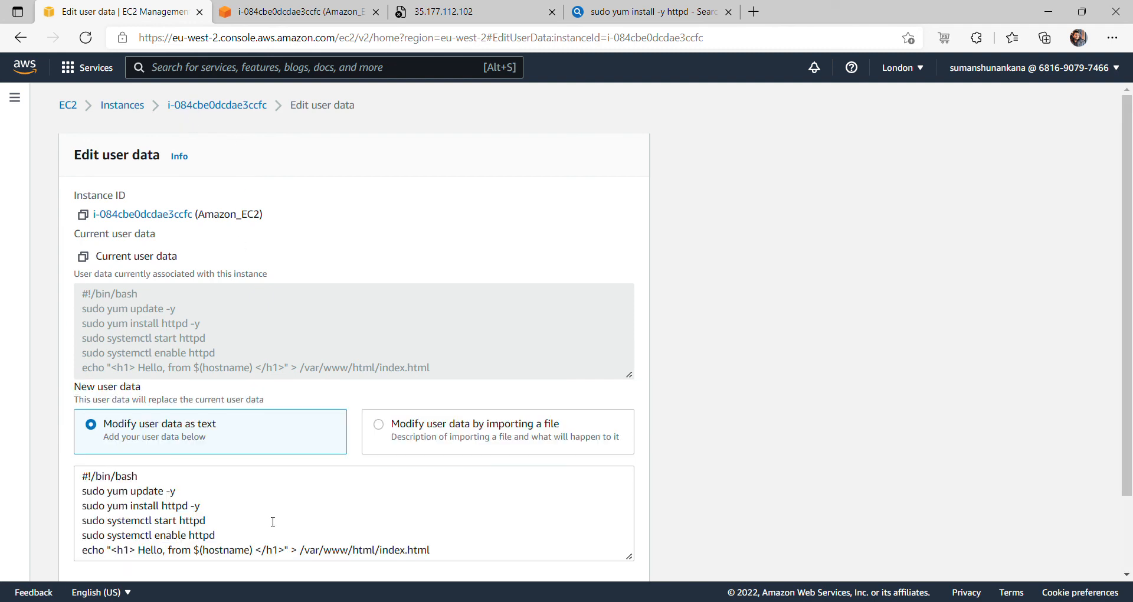
pyautogui.click(193, 506)
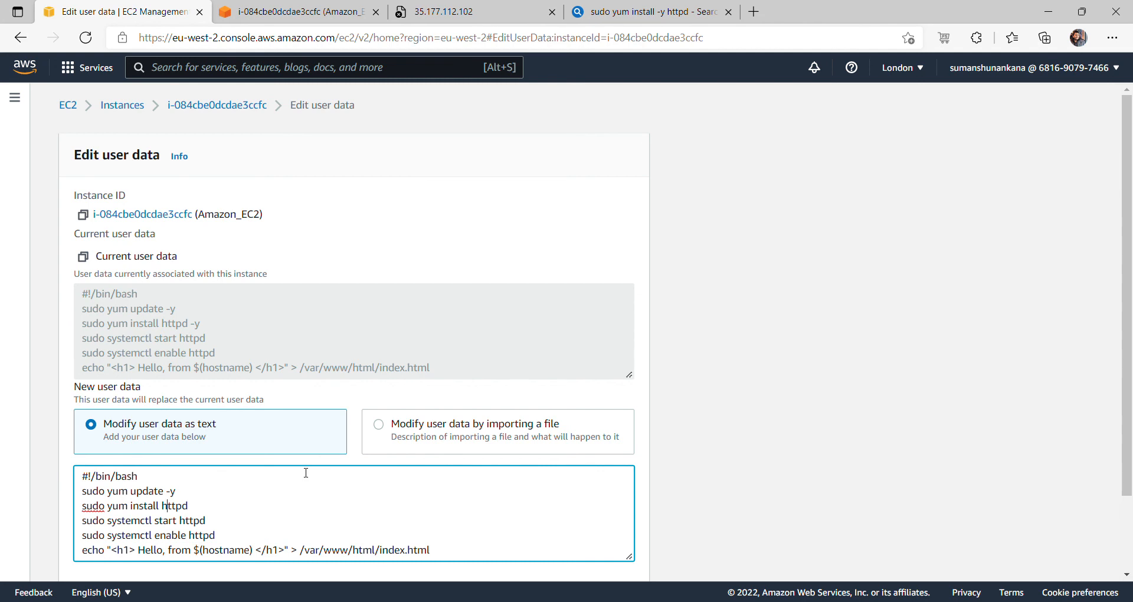
pyautogui.write('-y')
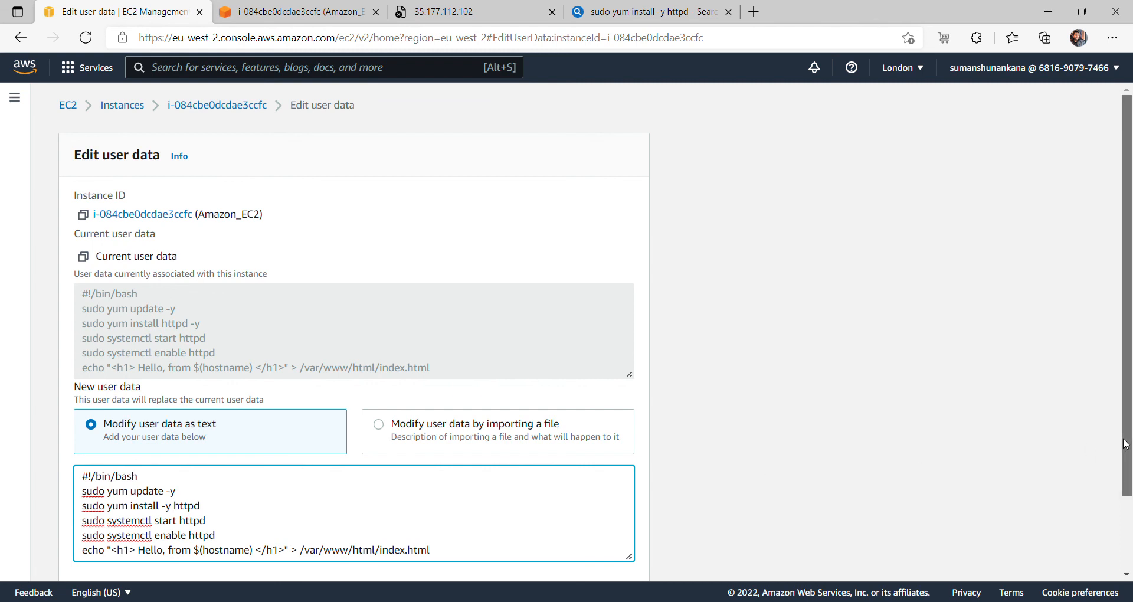
pyautogui.scroll(-1, 1125, 444)
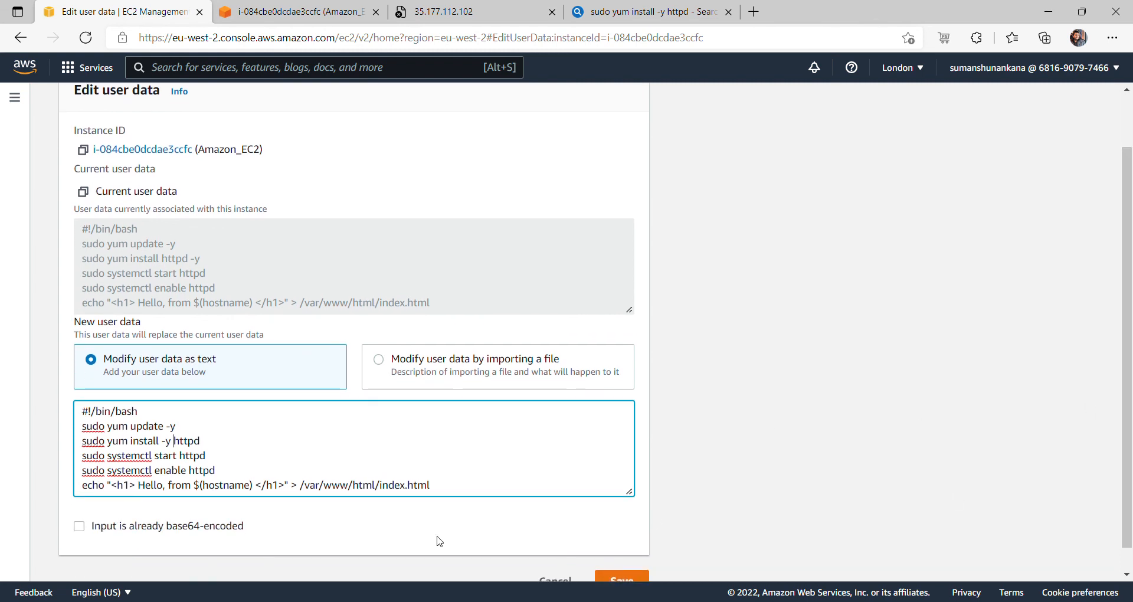
pyautogui.scroll(-1, 1124, 565)
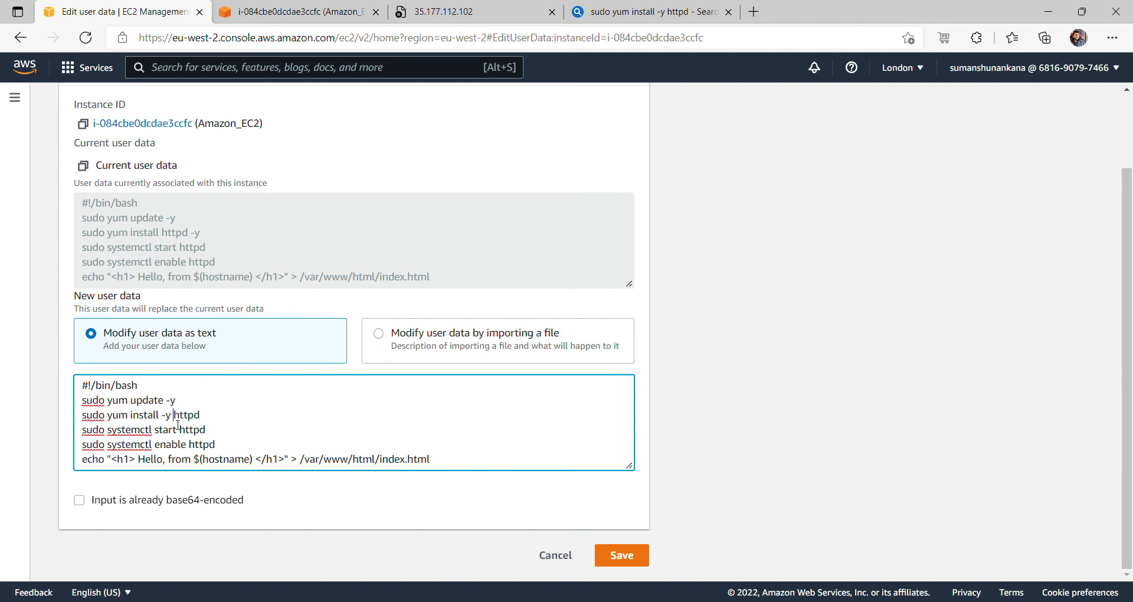
pyautogui.click(616, 565)
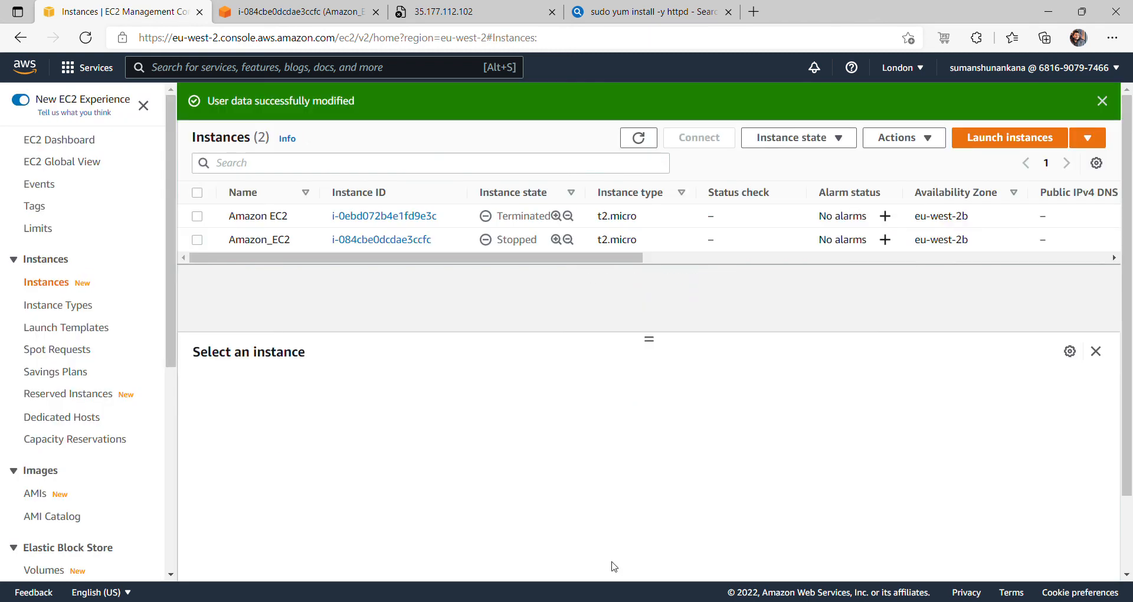
# Start the stopped Amazon_EC2 instance
pyautogui.click(197, 240)
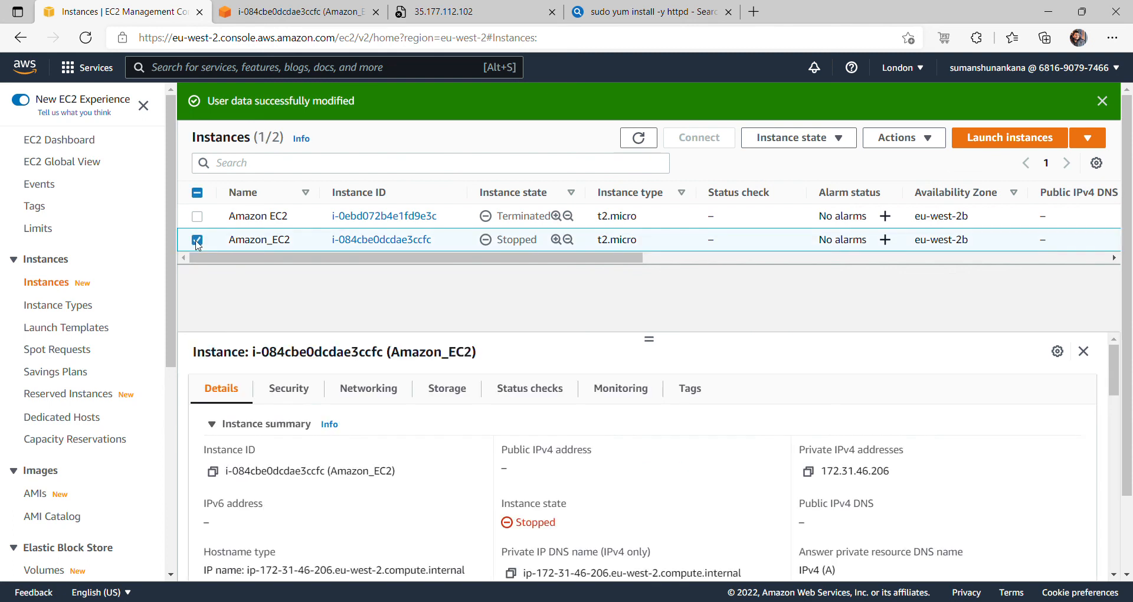
pyautogui.click(788, 142)
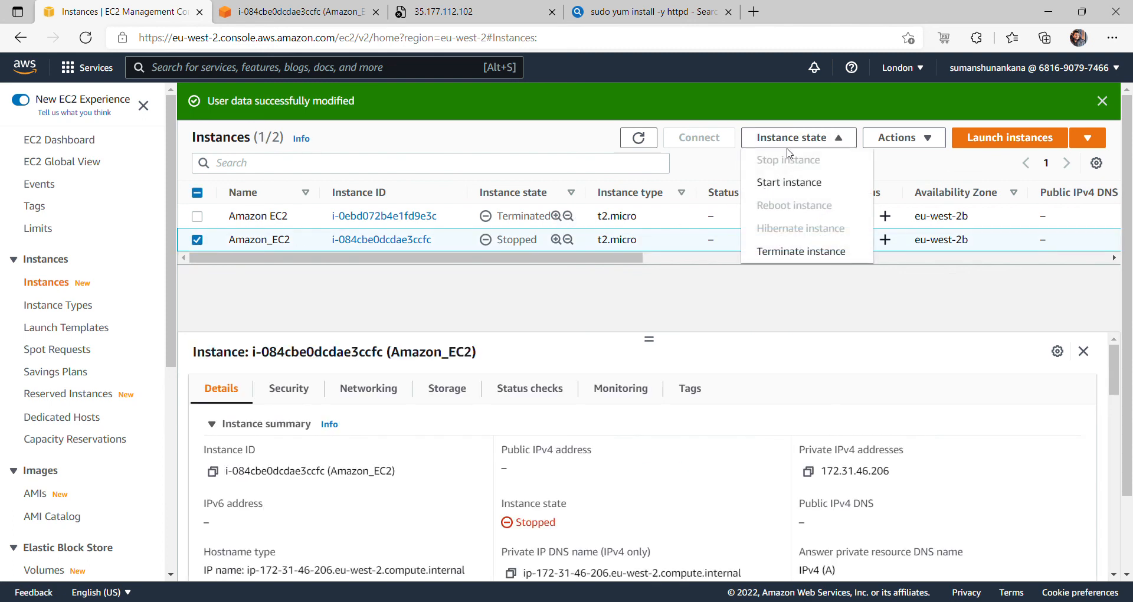
pyautogui.click(783, 183)
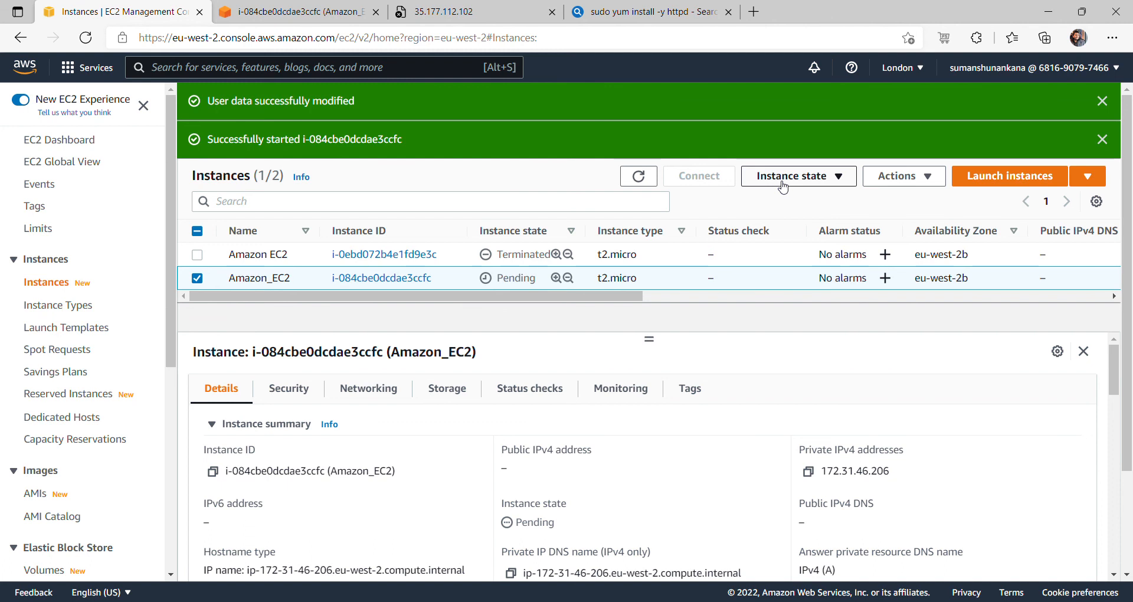
# Refresh until Amazon_EC2 shows Running, then copy its public IPv4 address 35.178.168.212
pyautogui.click(638, 177)
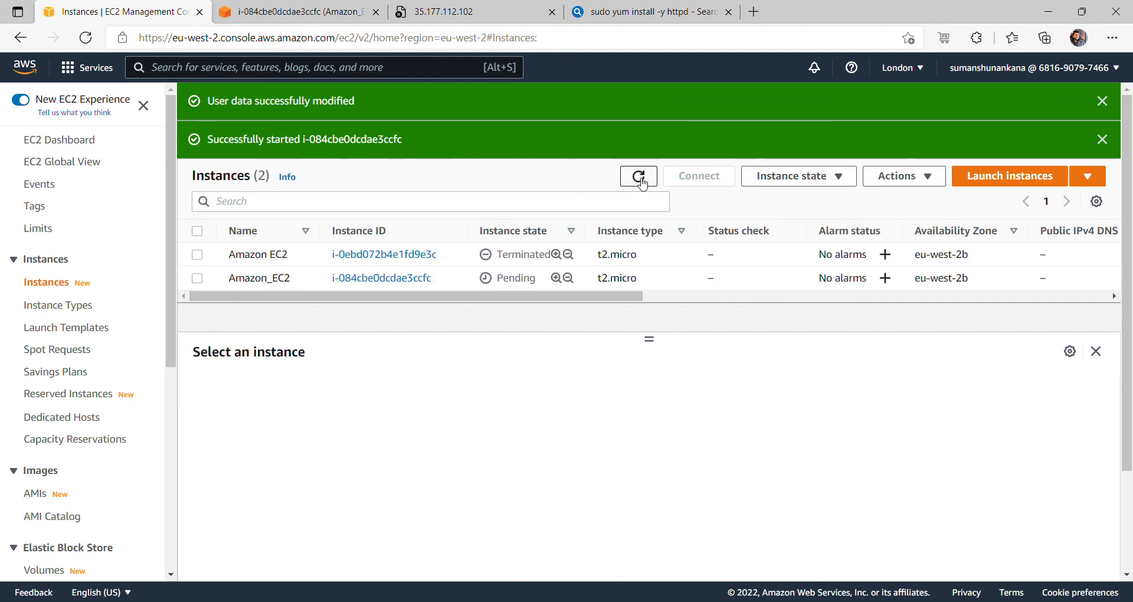
pyautogui.click(638, 177)
pyautogui.click(638, 177)
pyautogui.click(639, 178)
pyautogui.click(639, 178)
pyautogui.click(639, 179)
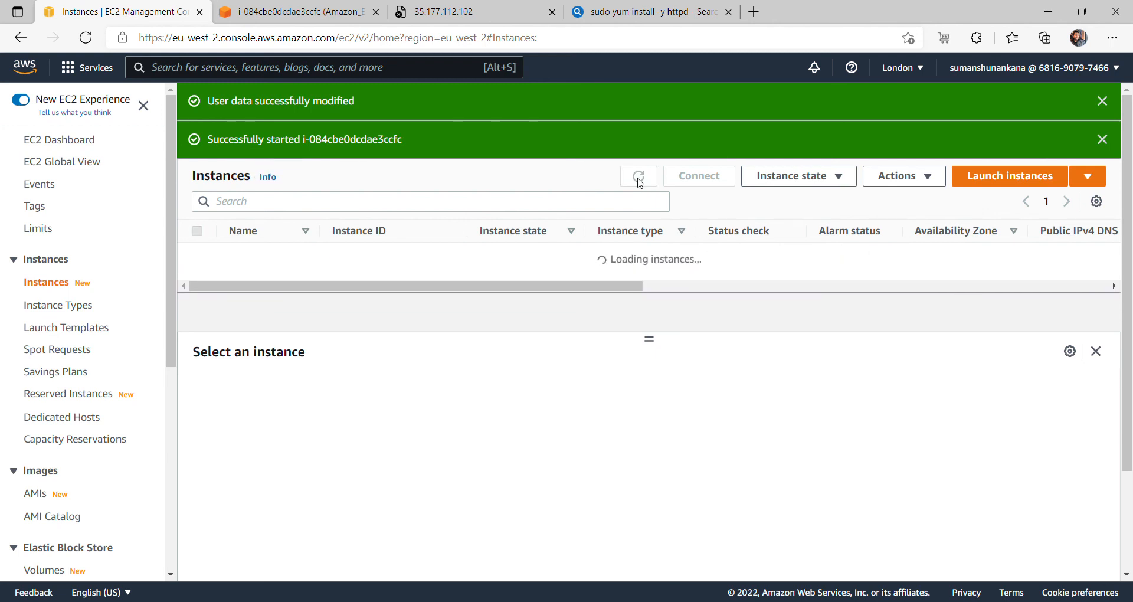
pyautogui.click(640, 179)
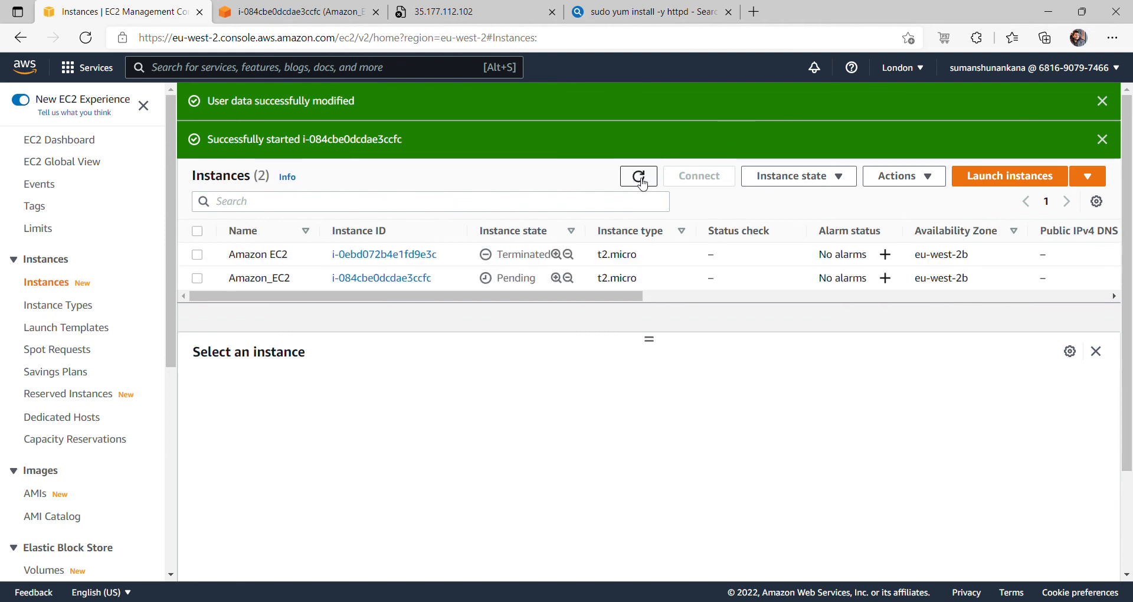
pyautogui.click(639, 178)
pyautogui.click(197, 279)
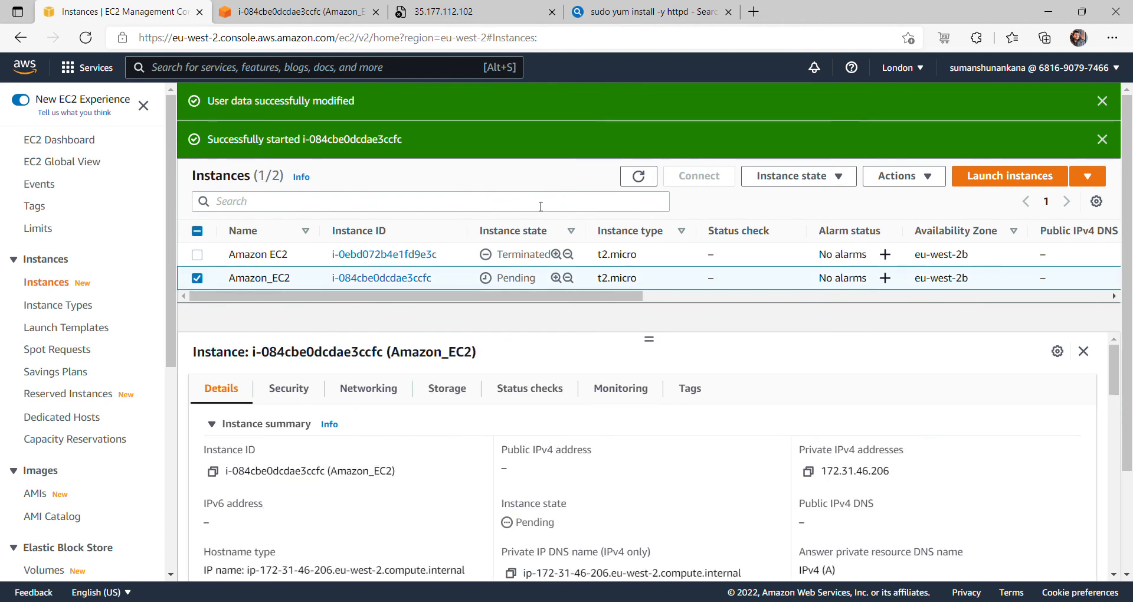
pyautogui.click(638, 176)
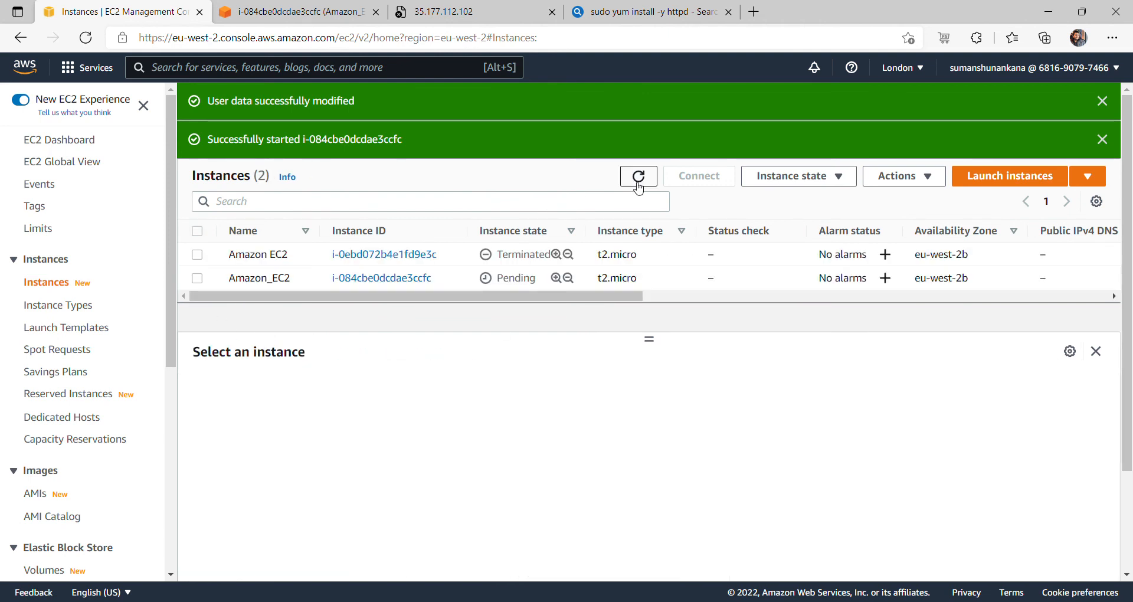
pyautogui.click(197, 278)
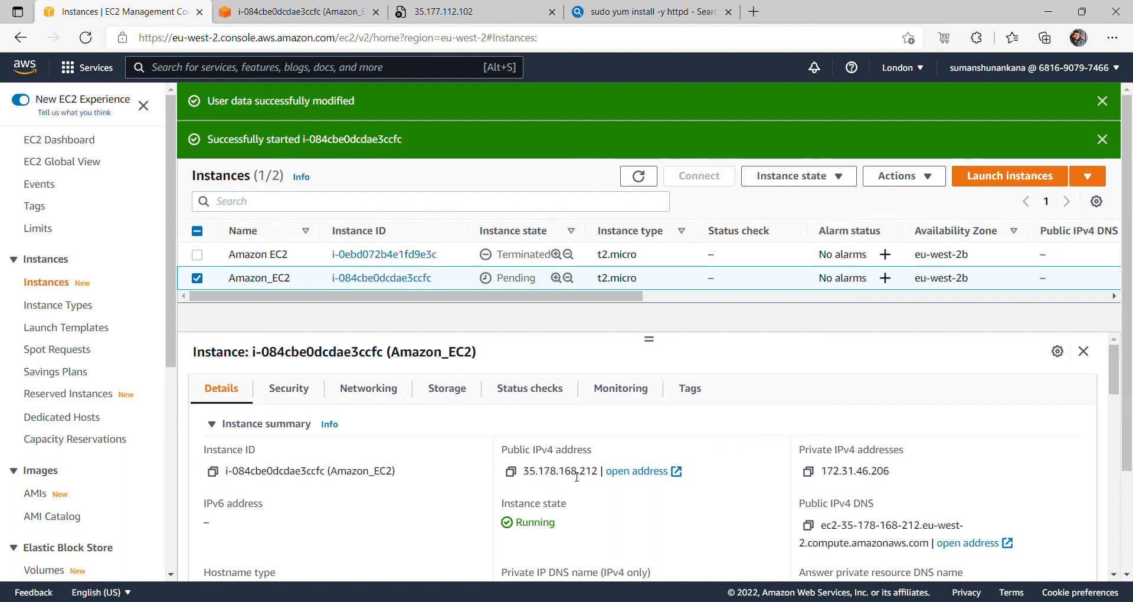
pyautogui.click(636, 184)
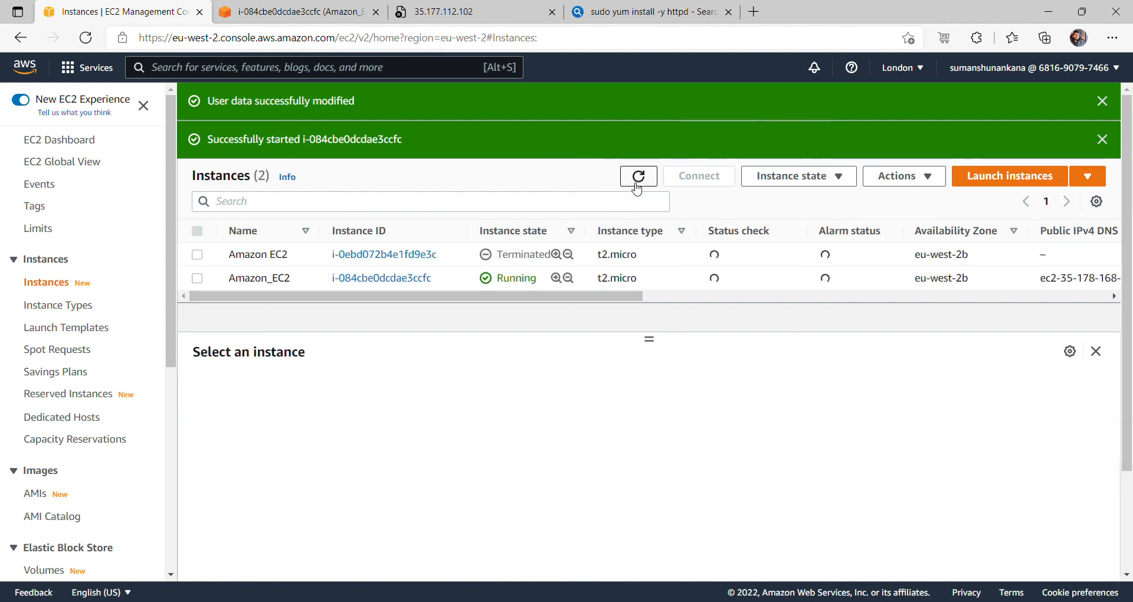
pyautogui.click(198, 278)
pyautogui.click(510, 470)
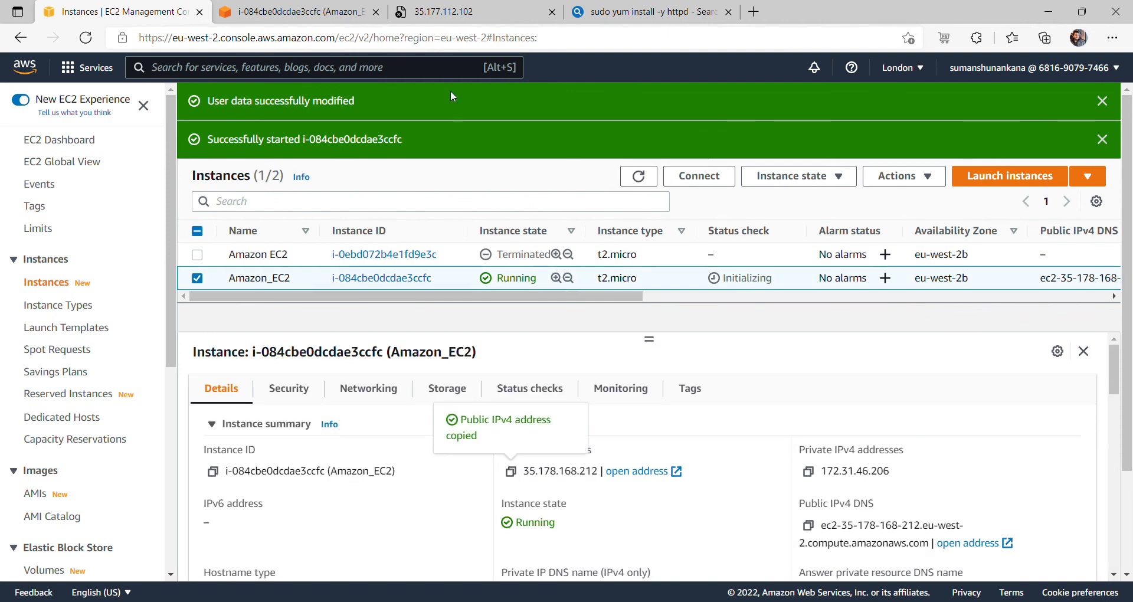
# Load 35.178.168.212 in the old address tab, get HTTP ERROR 503, and close that tab
pyautogui.click(416, 13)
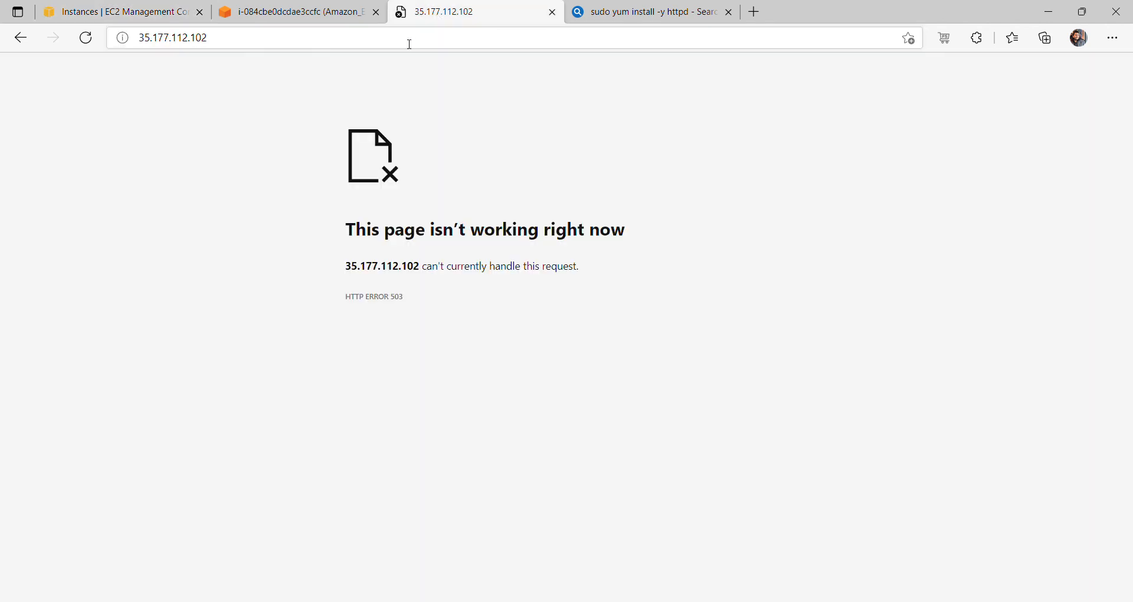
pyautogui.click(410, 44)
pyautogui.hotkey('ctrl', 'v')
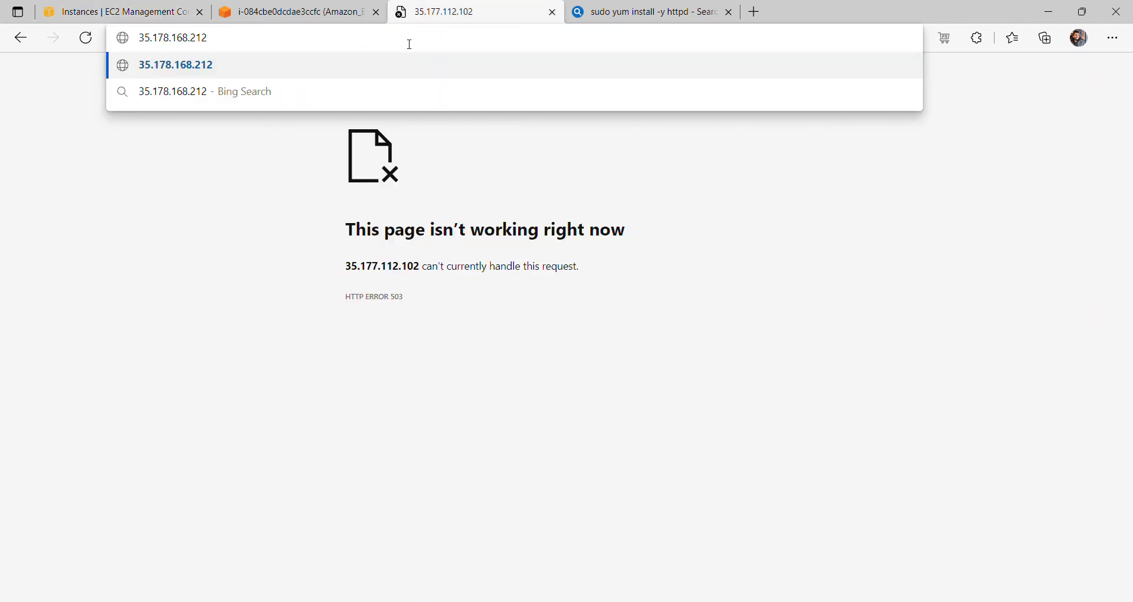
pyautogui.press('Return')
pyautogui.click(410, 44)
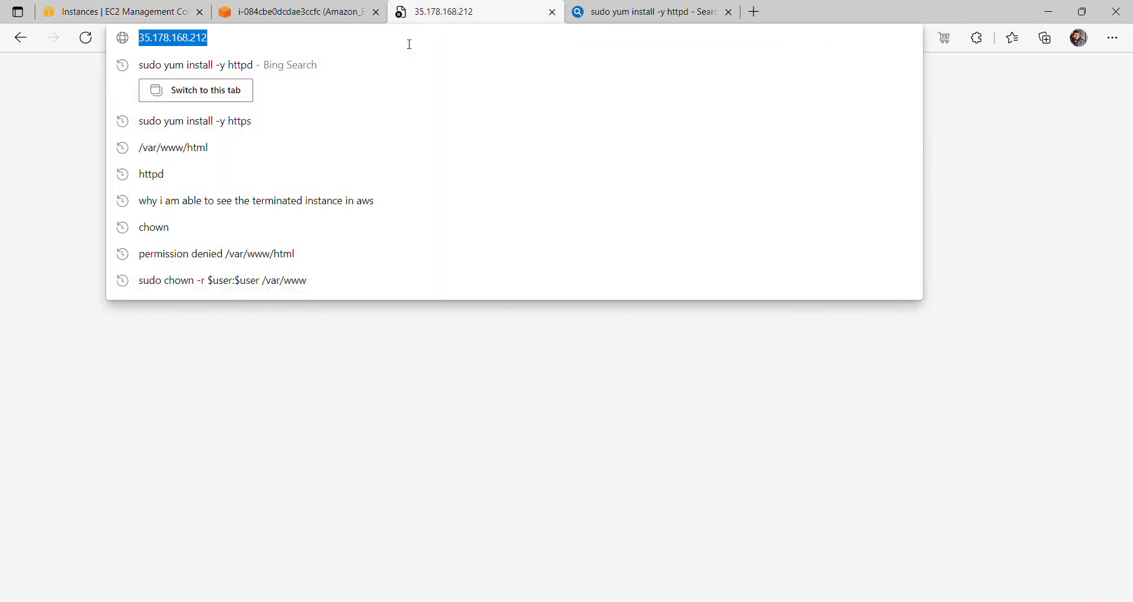
pyautogui.hotkey('ctrl', 'v')
pyautogui.press('Return')
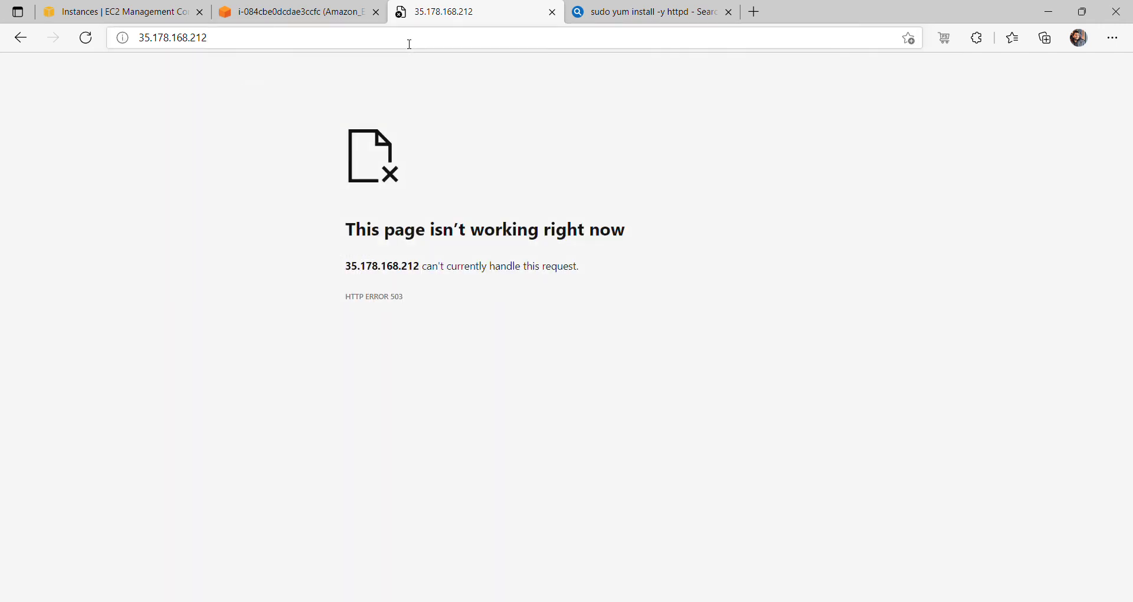
pyautogui.click(552, 13)
pyautogui.click(326, 15)
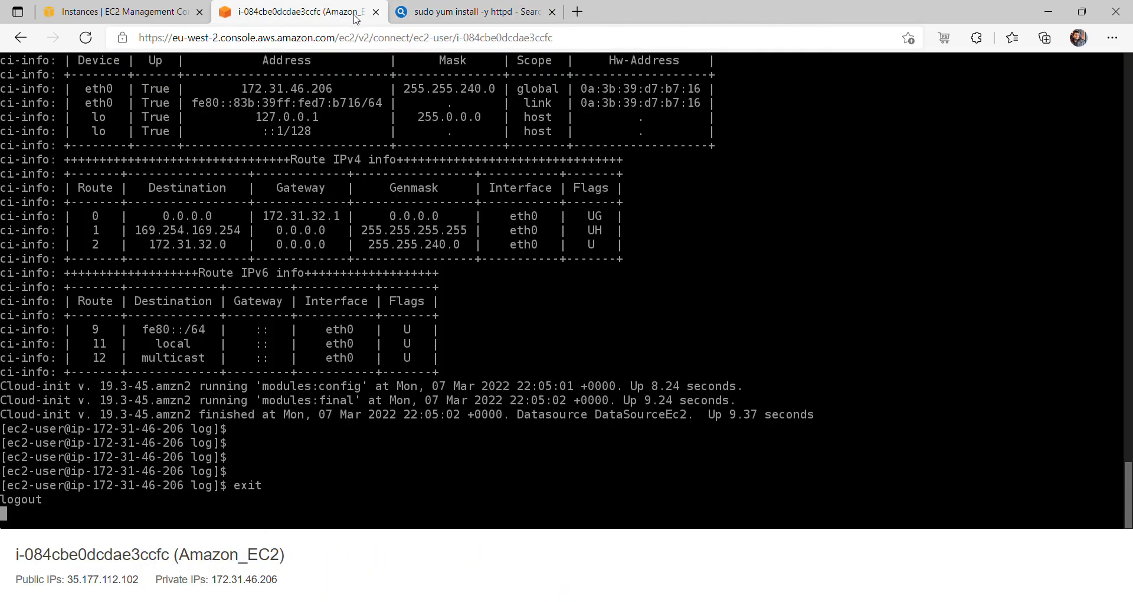
# Close the old terminal and Bing tabs and open a fresh EC2 Instance Connect terminal
pyautogui.click(376, 12)
pyautogui.click(375, 12)
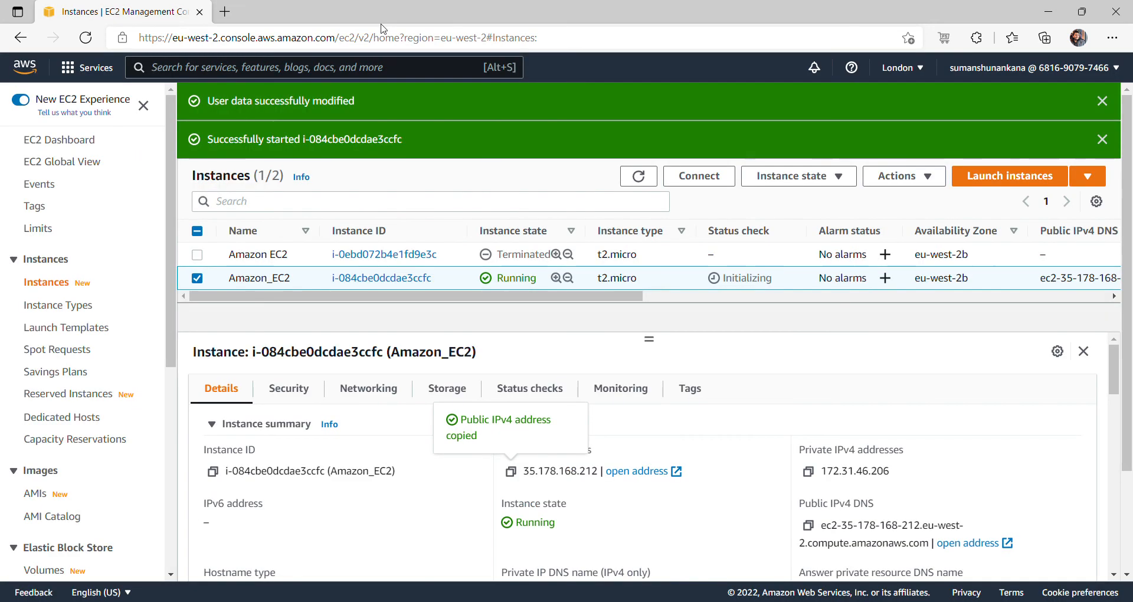
pyautogui.click(720, 178)
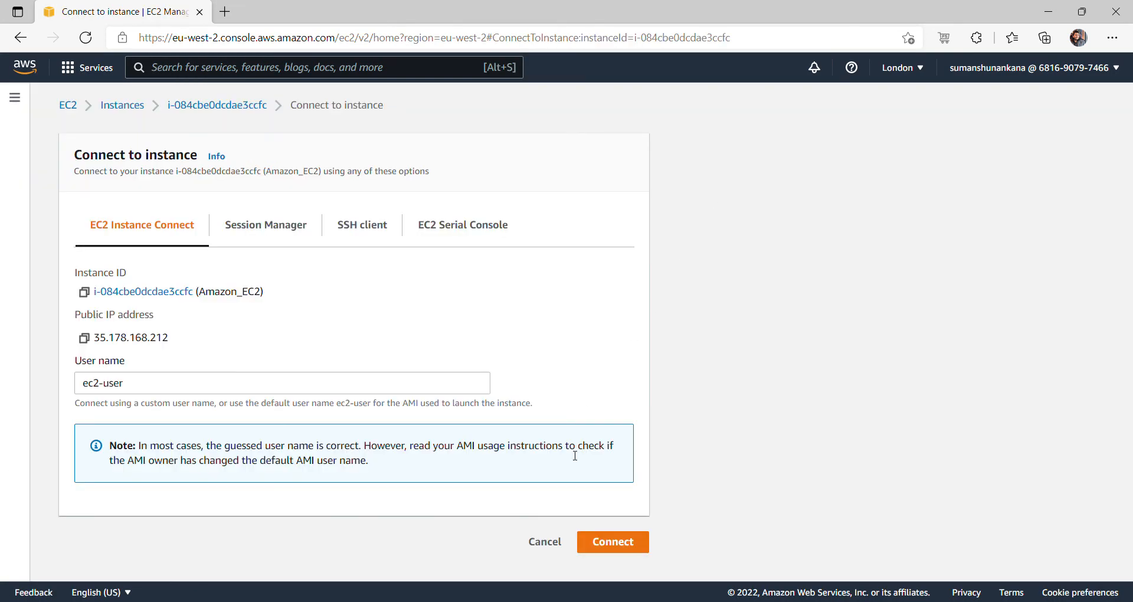
pyautogui.click(608, 549)
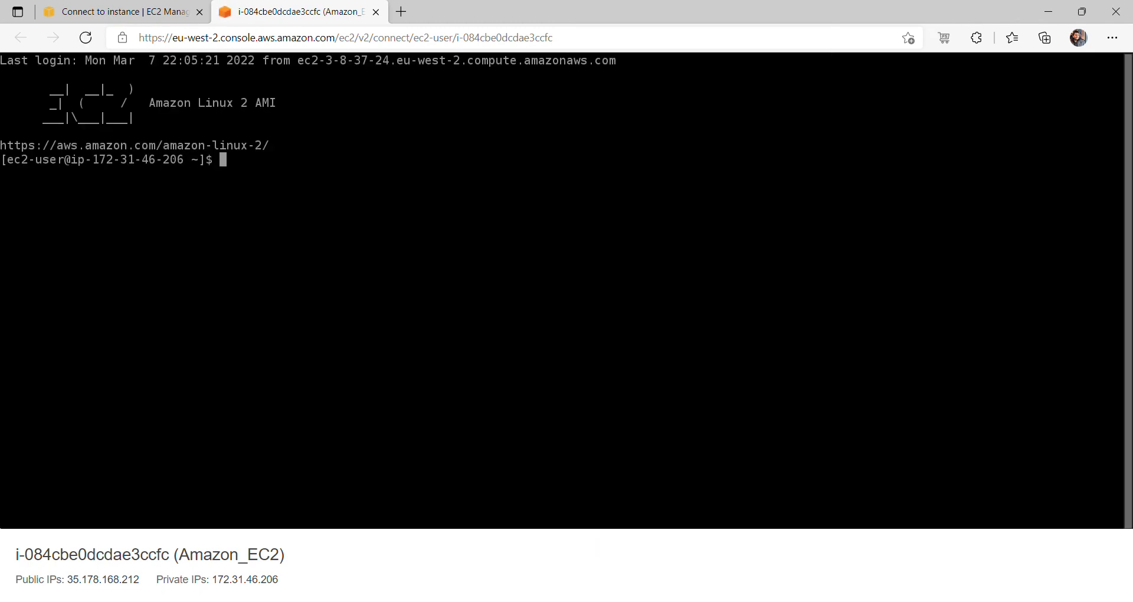
# Move into /var/log and list its files
pyautogui.write('cd /var/log')
pyautogui.press('Return')
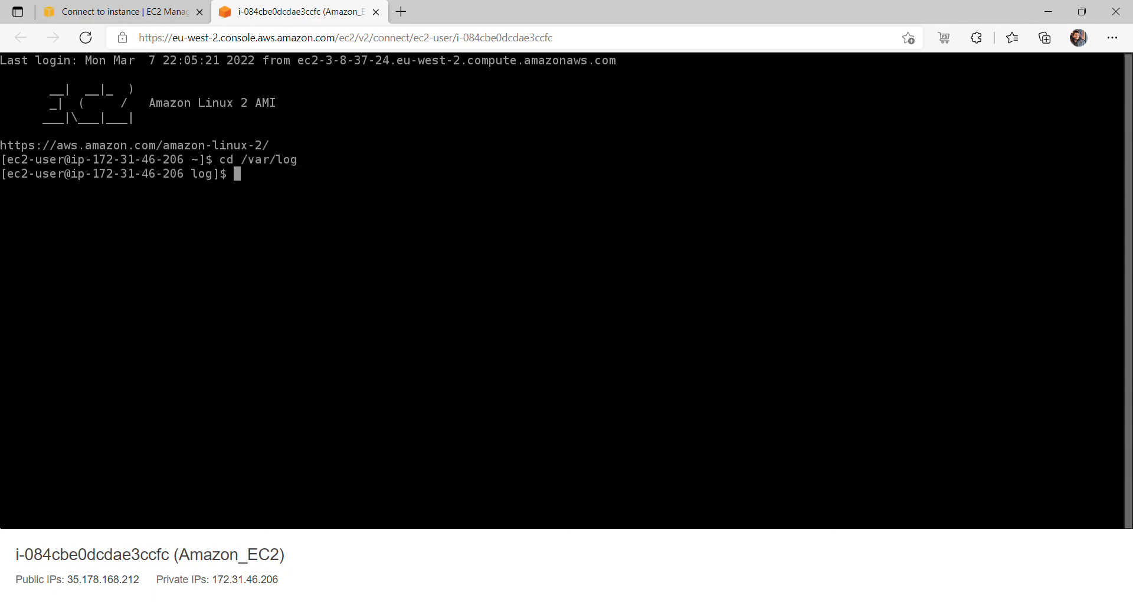
pyautogui.write('ls')
pyautogui.press('Return')
# Print cloud-init-output.log with sudo cat and highlight the yum and httpd failure lines
pyautogui.write('sud')
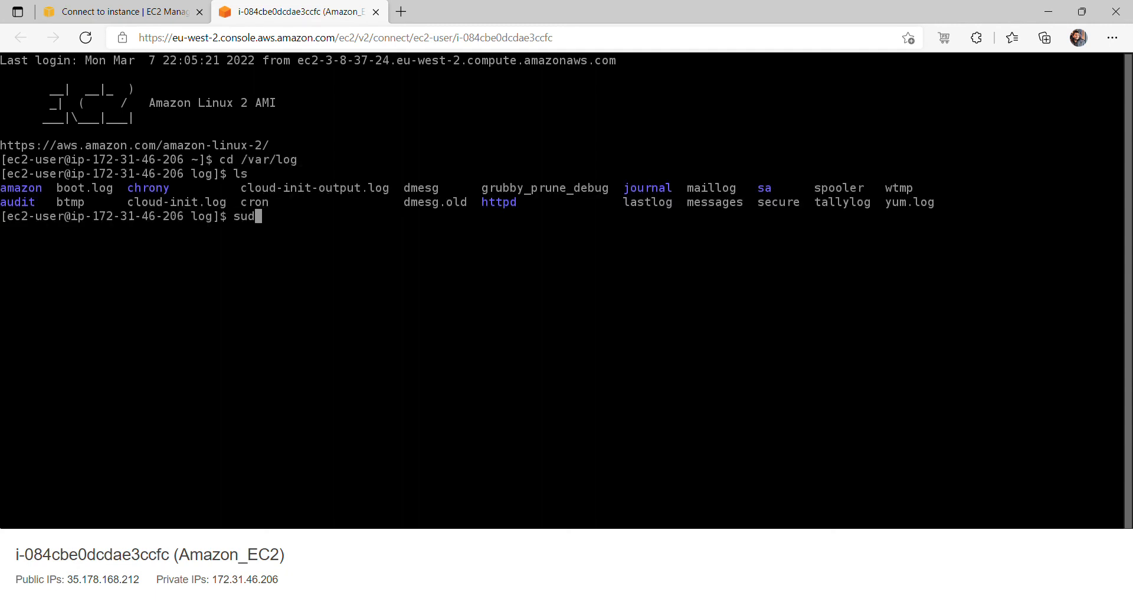
pyautogui.write('o cat clou')
pyautogui.press('Tab')
pyautogui.write('-o')
pyautogui.press('Tab')
pyautogui.press('Return')
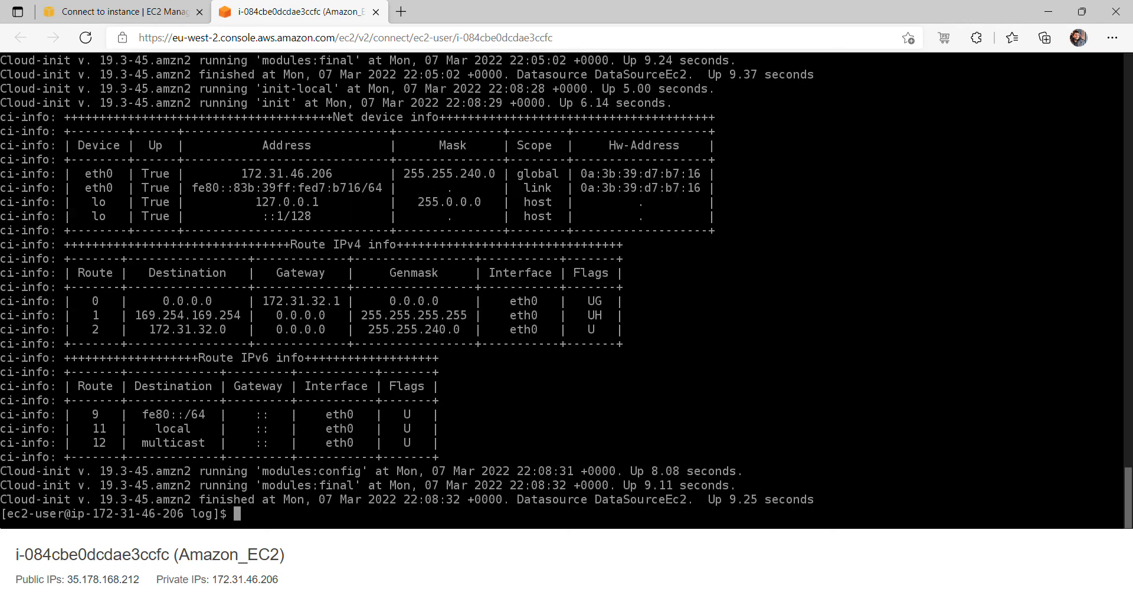
pyautogui.moveTo(1128, 492); pyautogui.dragTo(1129, 328)
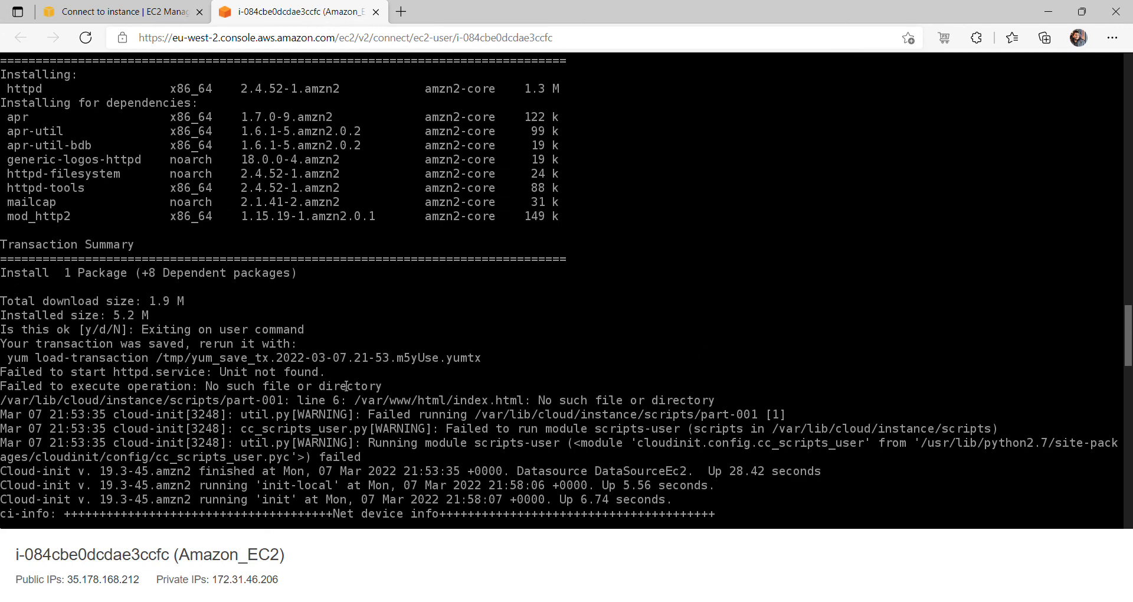
pyautogui.moveTo(333, 363); pyautogui.dragTo(3, 342)
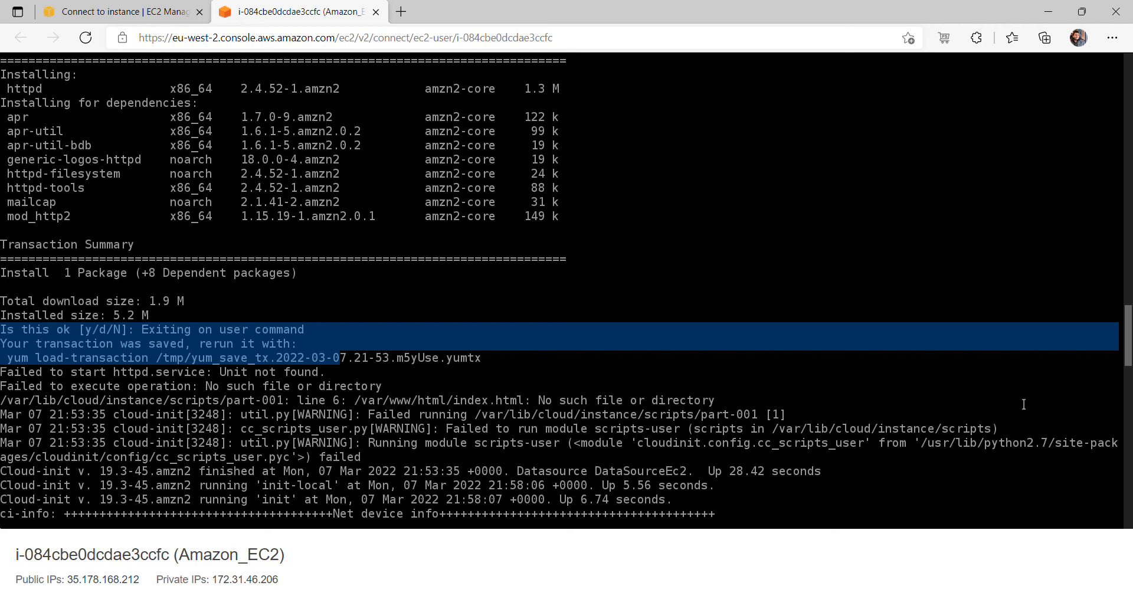
pyautogui.moveTo(1127, 340); pyautogui.dragTo(1128, 361)
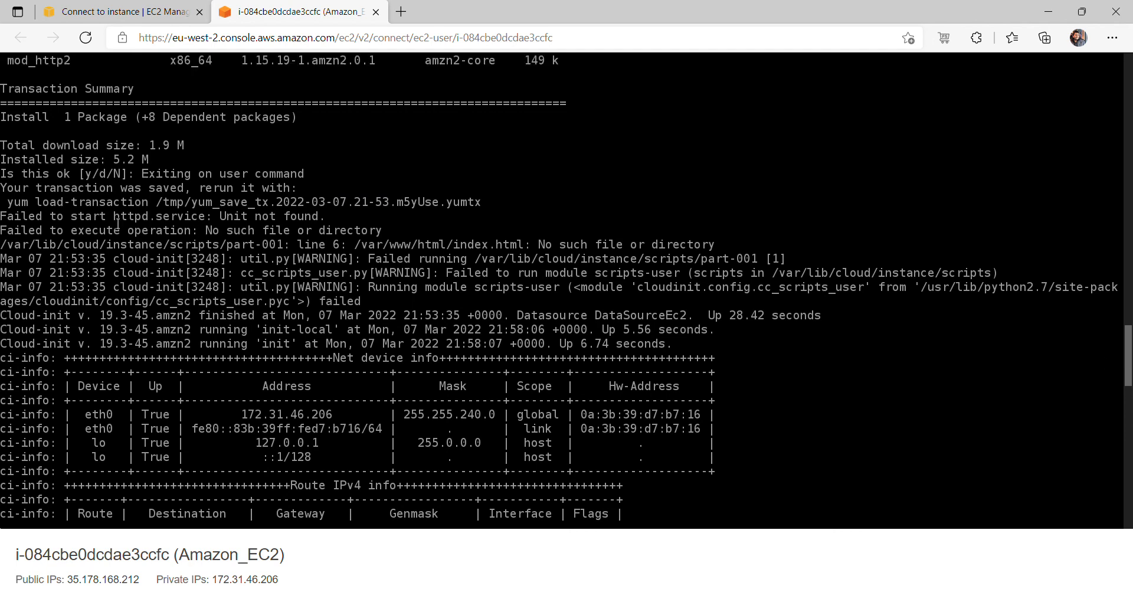
pyautogui.moveTo(115, 220); pyautogui.dragTo(166, 219)
pyautogui.press('Return')
pyautogui.press('Return')
pyautogui.press('Return')
pyautogui.press('Return')
# Run 'sudo yum install httpd -y' and start httpd with systemctl
pyautogui.write('sudo ')
pyautogui.write('yum i')
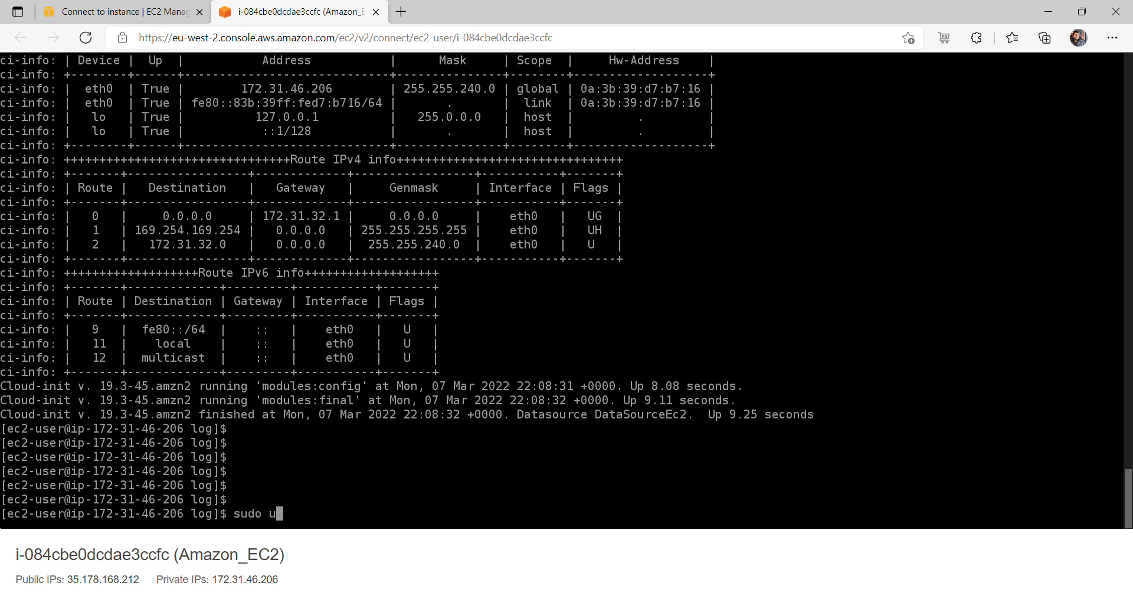
pyautogui.write('nstall httpd -y')
pyautogui.press('Return')
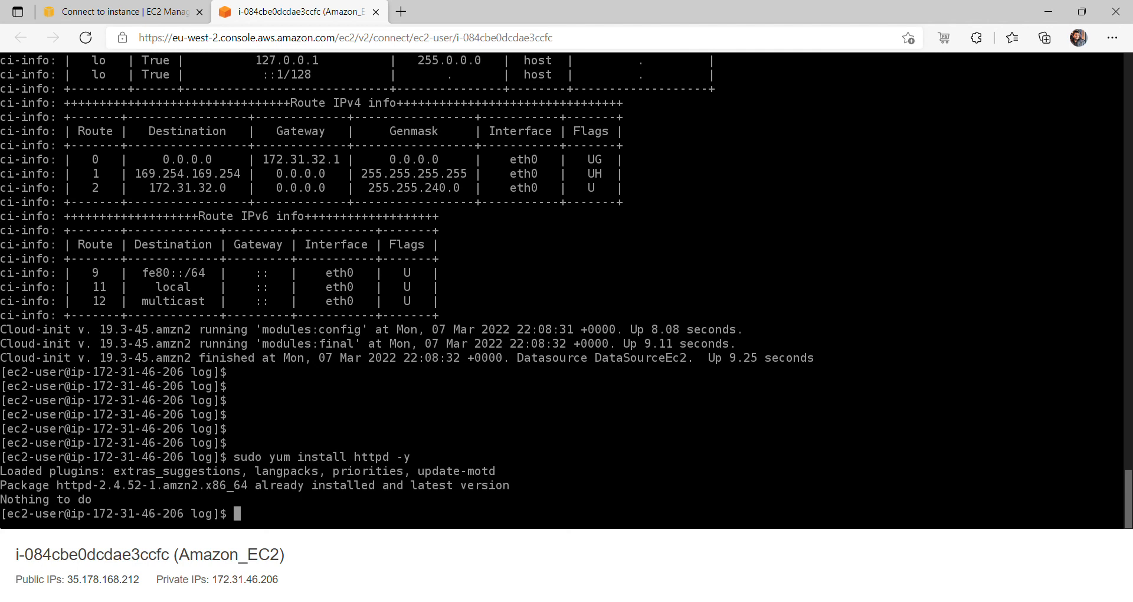
pyautogui.write('sudo systemctl start httpd')
pyautogui.press('Return')
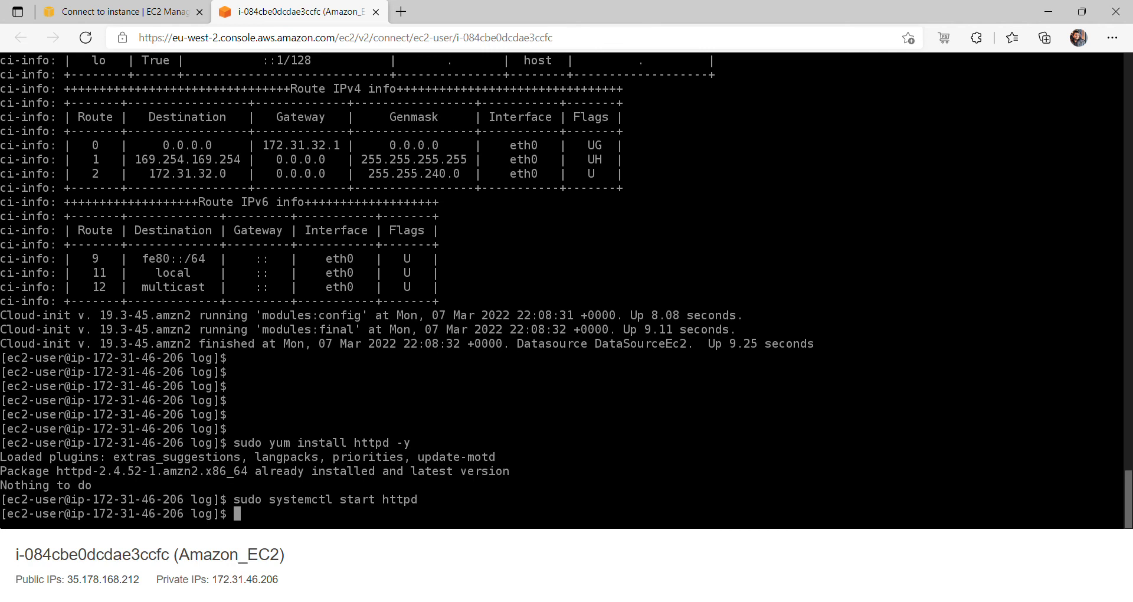
# Enable httpd at boot with 'sudo systemctl enable httpd'
pyautogui.press('Up')
pyautogui.press('Left')
pyautogui.press('Left')
pyautogui.press('Left')
pyautogui.press('Left')
pyautogui.press('Left')
pyautogui.press('Left')
pyautogui.press('Left')
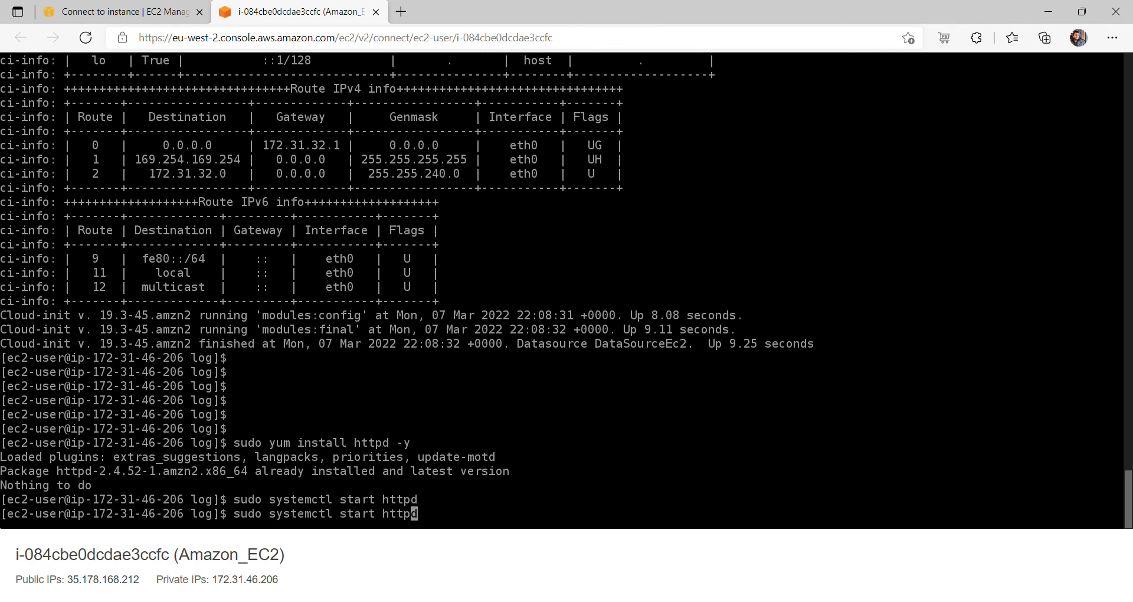
pyautogui.press('Delete')
pyautogui.press('BackSpace')
pyautogui.press('BackSpace')
pyautogui.press('BackSpace')
pyautogui.press('BackSpace')
pyautogui.write('enable')
pyautogui.press('Return')
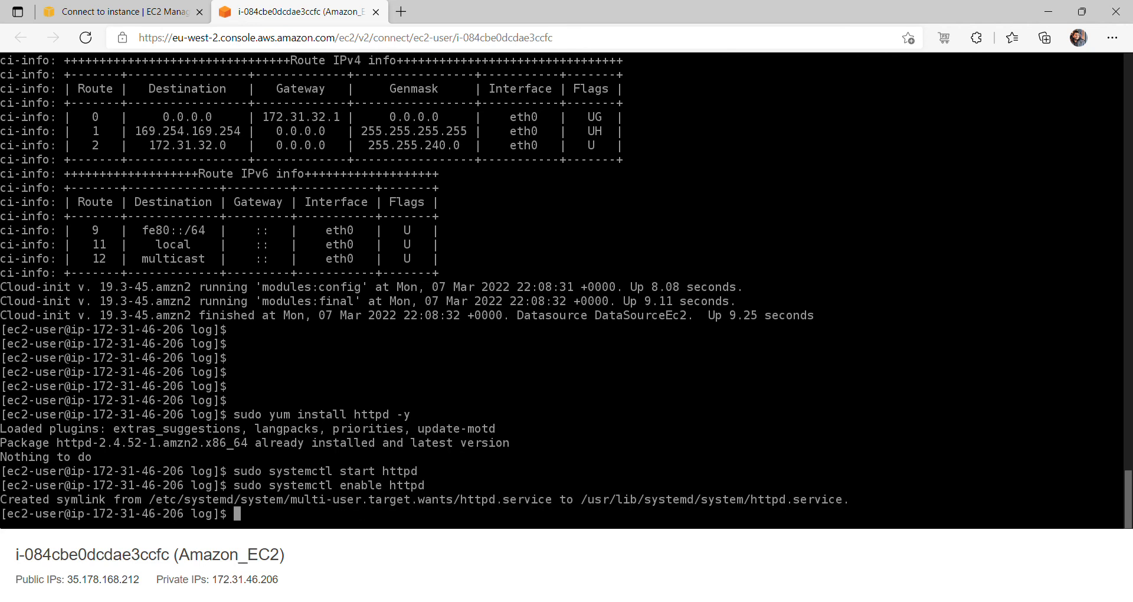
# Navigate into /var/www/html, list its empty contents and print the working directory
pyautogui.write('cd /var')
pyautogui.press('BackSpace')
pyautogui.press('BackSpace')
pyautogui.press('BackSpace')
pyautogui.press('BackSpace')
pyautogui.write('..')
pyautogui.press('Return')
pyautogui.write('cd www')
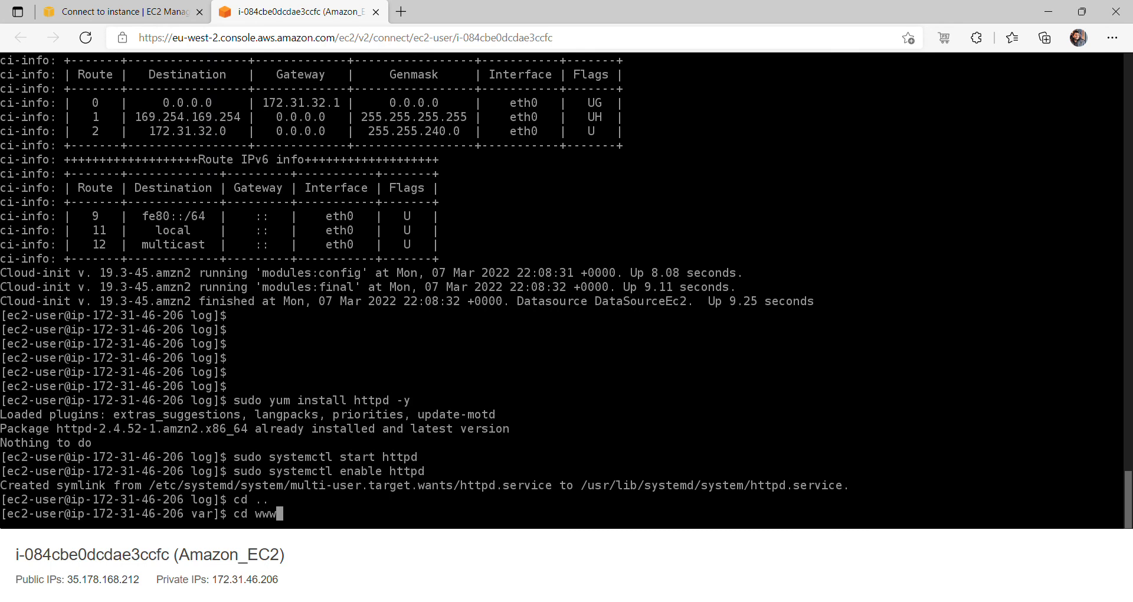
pyautogui.press('Return')
pyautogui.write('cd html')
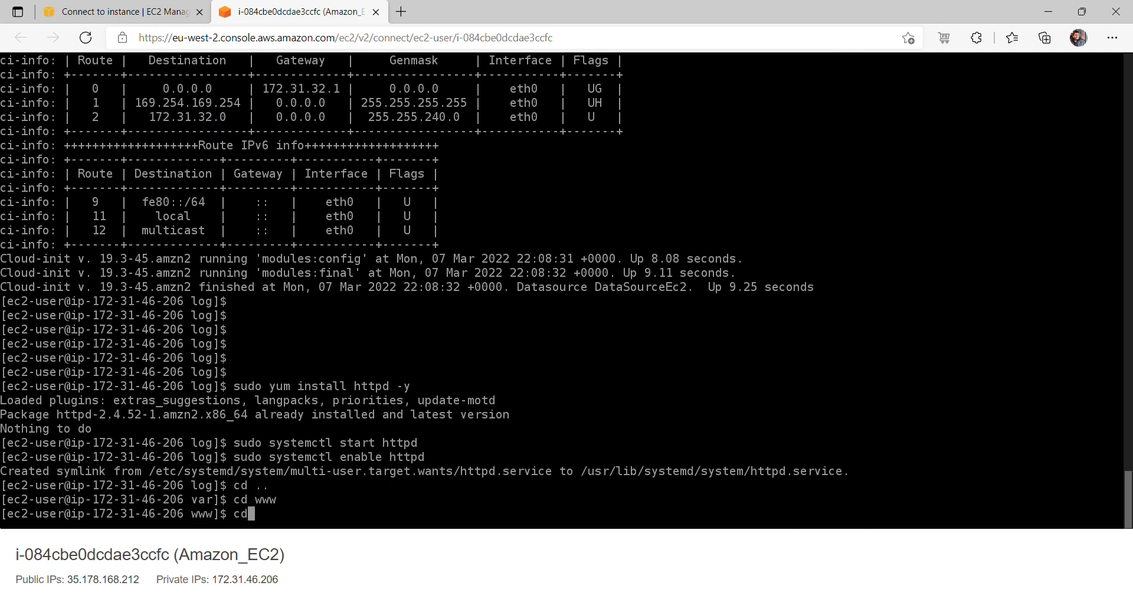
pyautogui.press('Return')
pyautogui.write('ls')
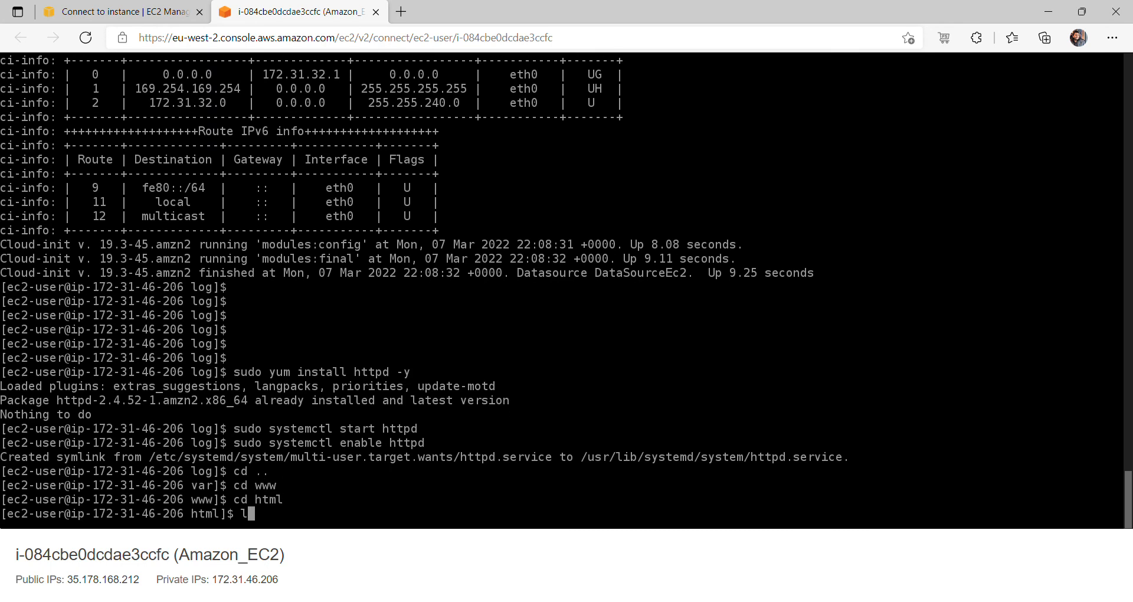
pyautogui.press('Return')
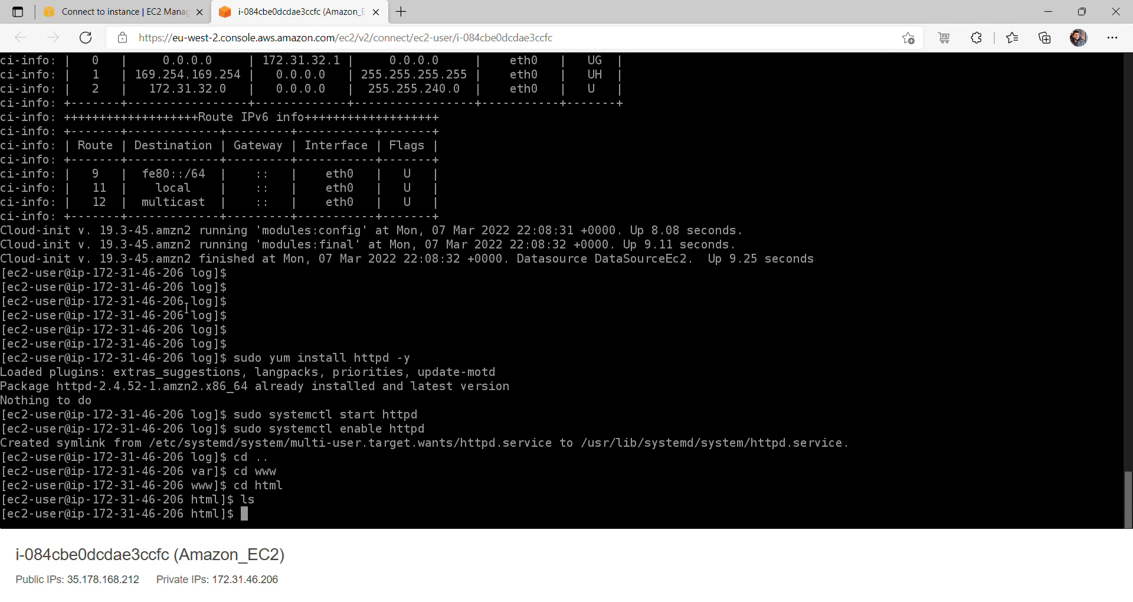
pyautogui.write('pwd')
pyautogui.press('Return')
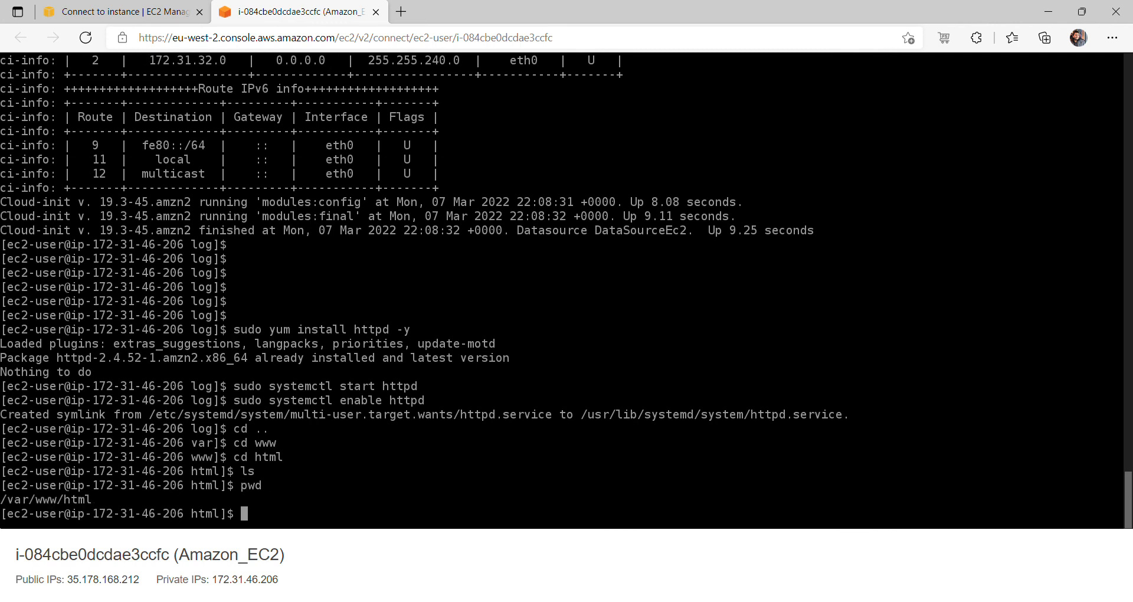
# Run echo "<h1> hello, from $(hostname) </h1>" > index.html, which is denied permission
pyautogui.write('echo "<h1> hello')
pyautogui.press('BackSpace')
pyautogui.write(', from $')
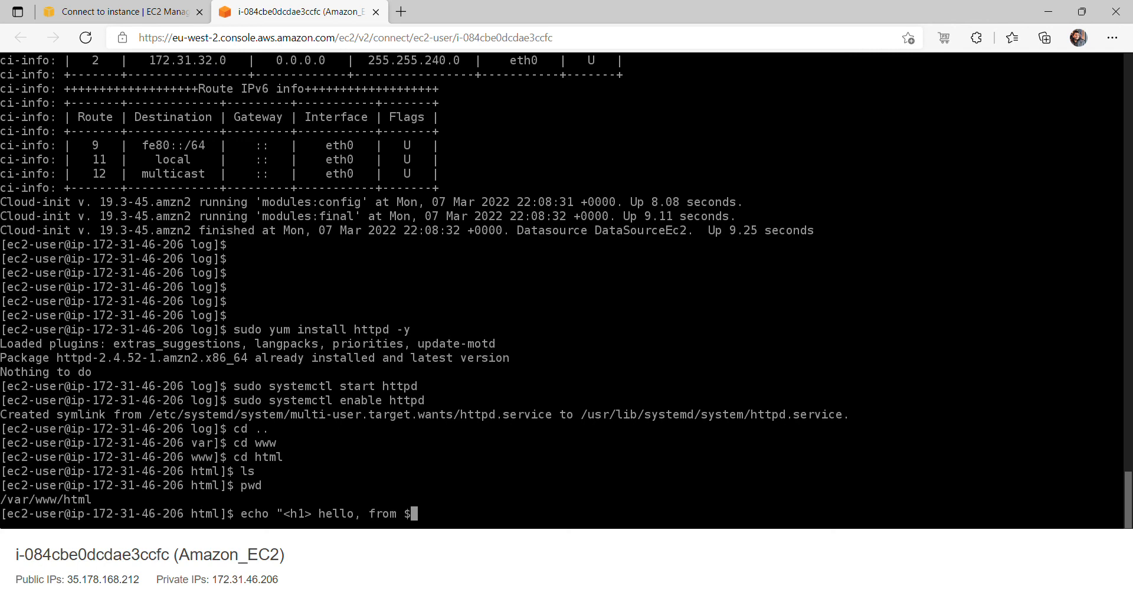
pyautogui.write('(hostname) </h1>" > index.htm')
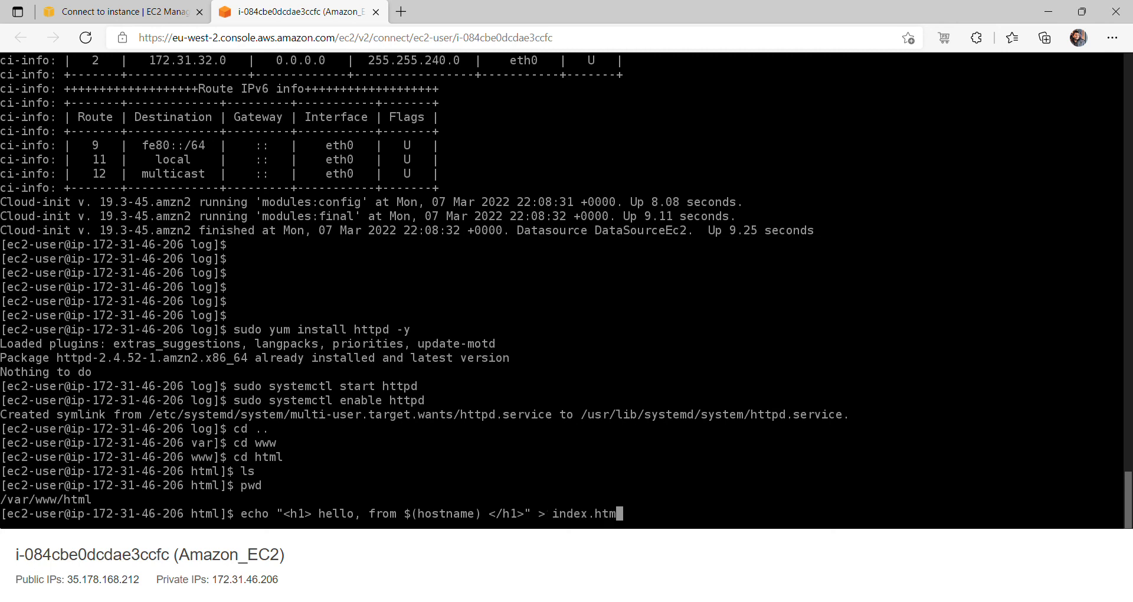
pyautogui.write('l')
pyautogui.press('Return')
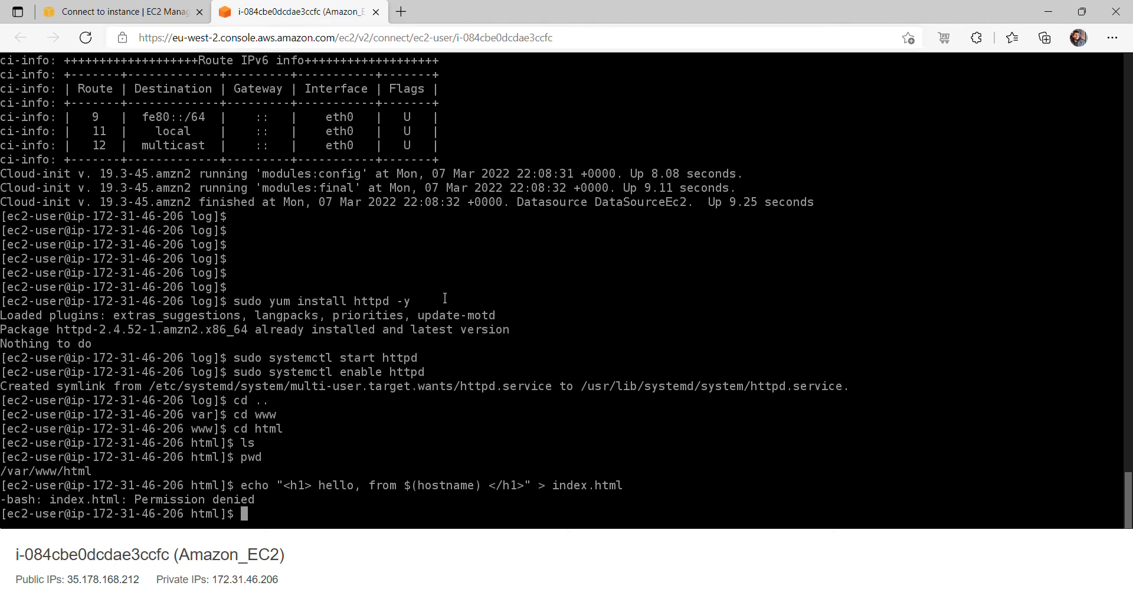
# Search Bing for 'var/www/html permission denied' and check and dismiss the GitHub gist result
pyautogui.click(403, 11)
pyautogui.write('var')
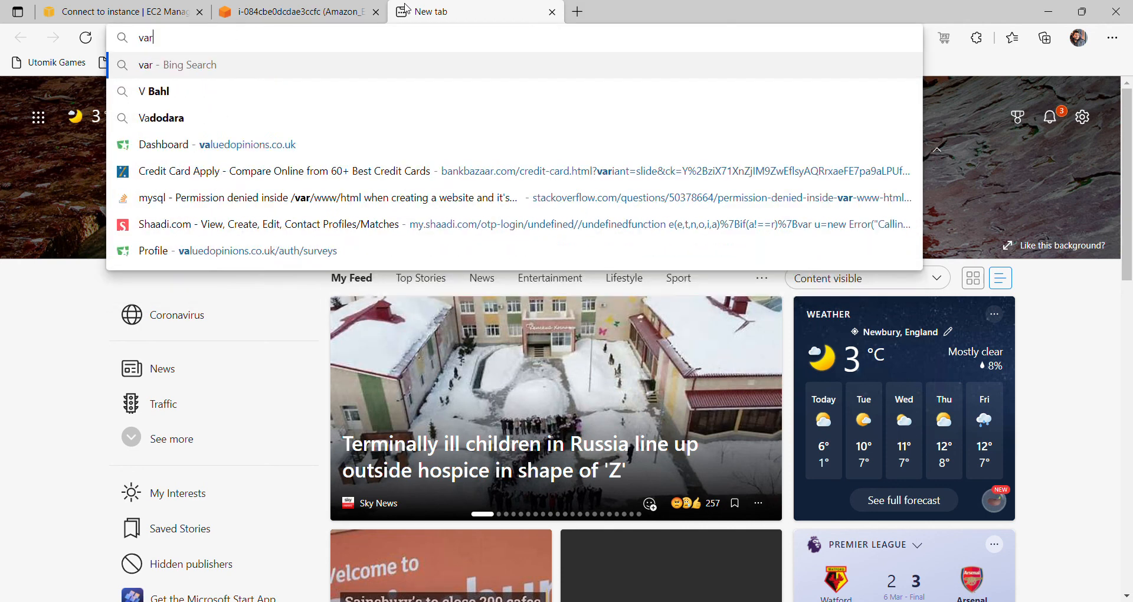
pyautogui.write('/ww')
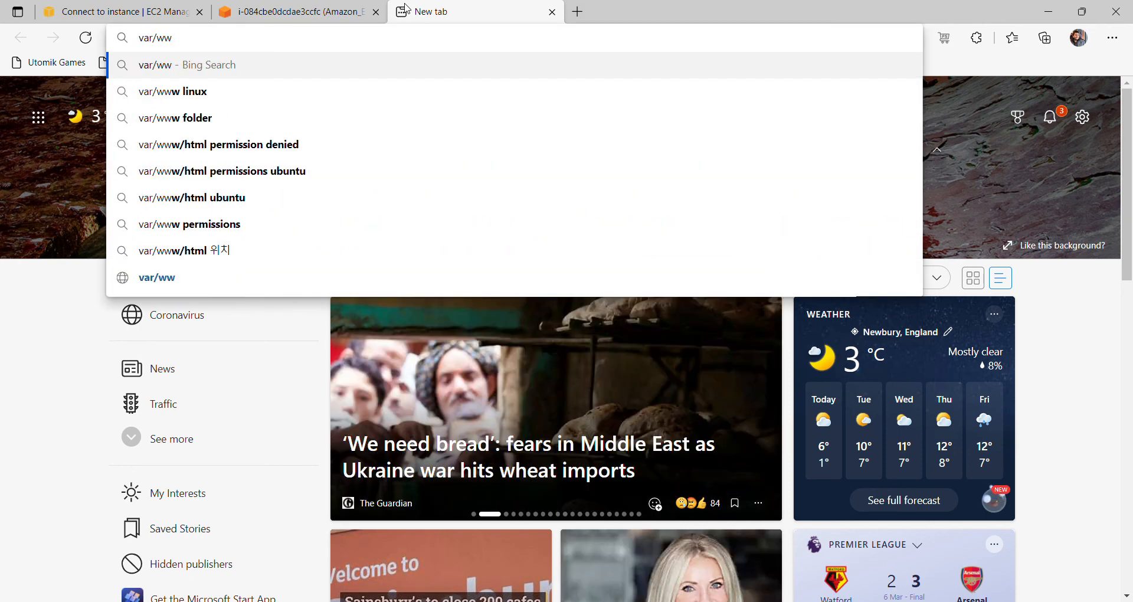
pyautogui.write('/html')
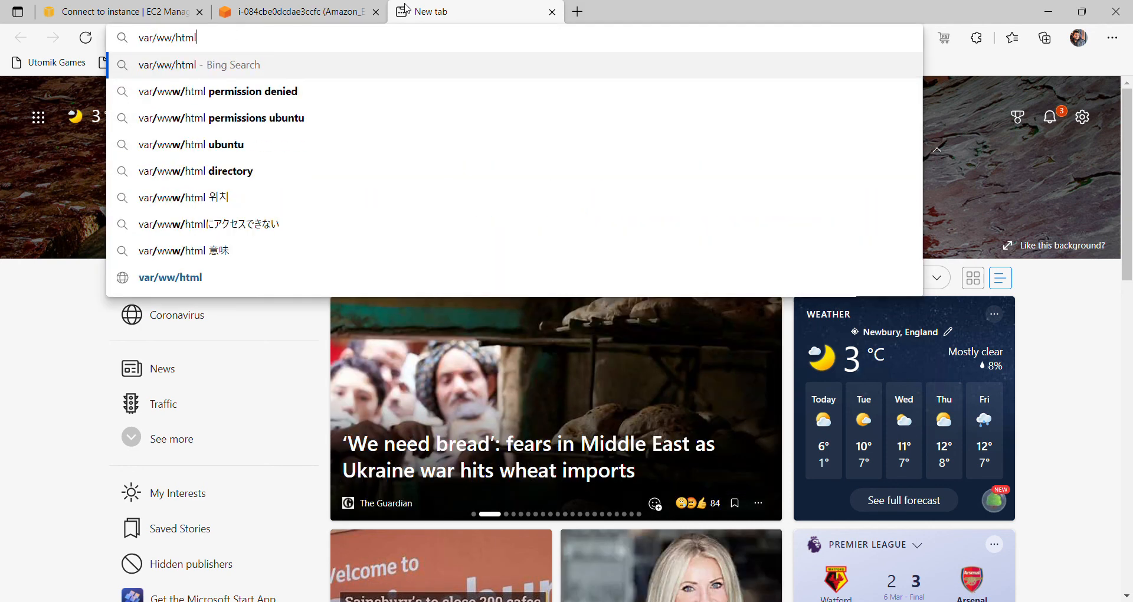
pyautogui.press('Down')
pyautogui.press('Return')
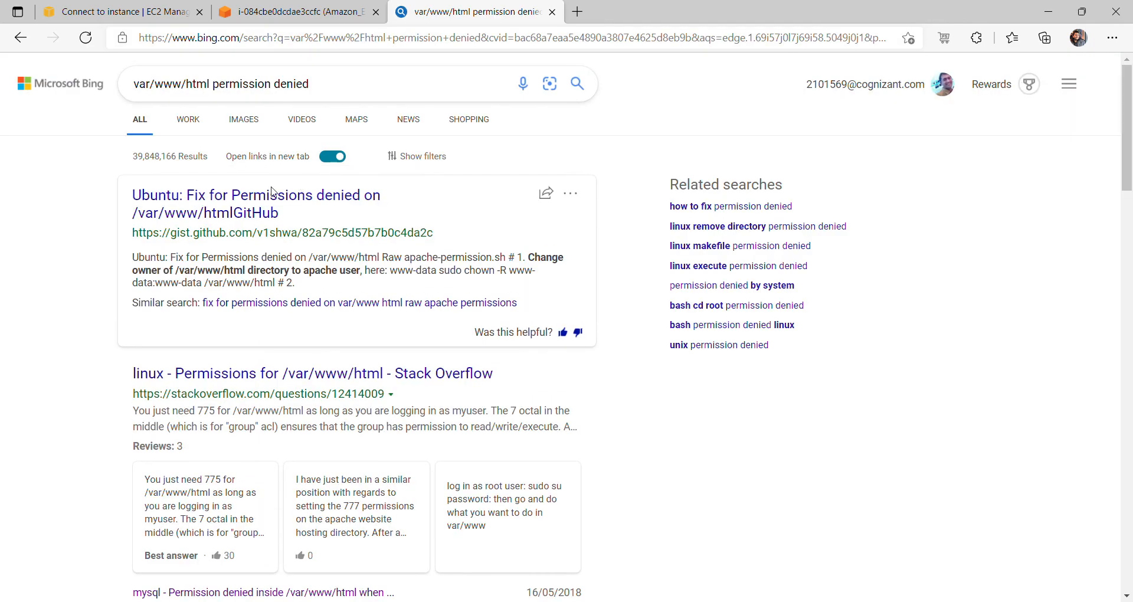
pyautogui.click(239, 205)
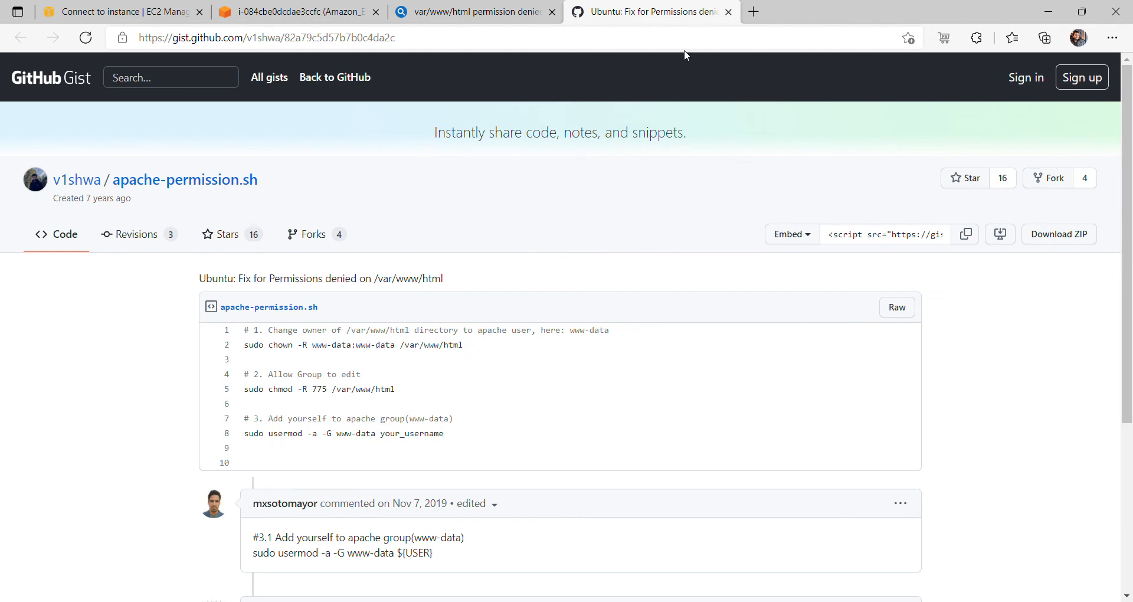
pyautogui.click(729, 18)
# Open the Stack Overflow permissions answer and select 'chmod -R g+w /var/www/html'
pyautogui.click(356, 376)
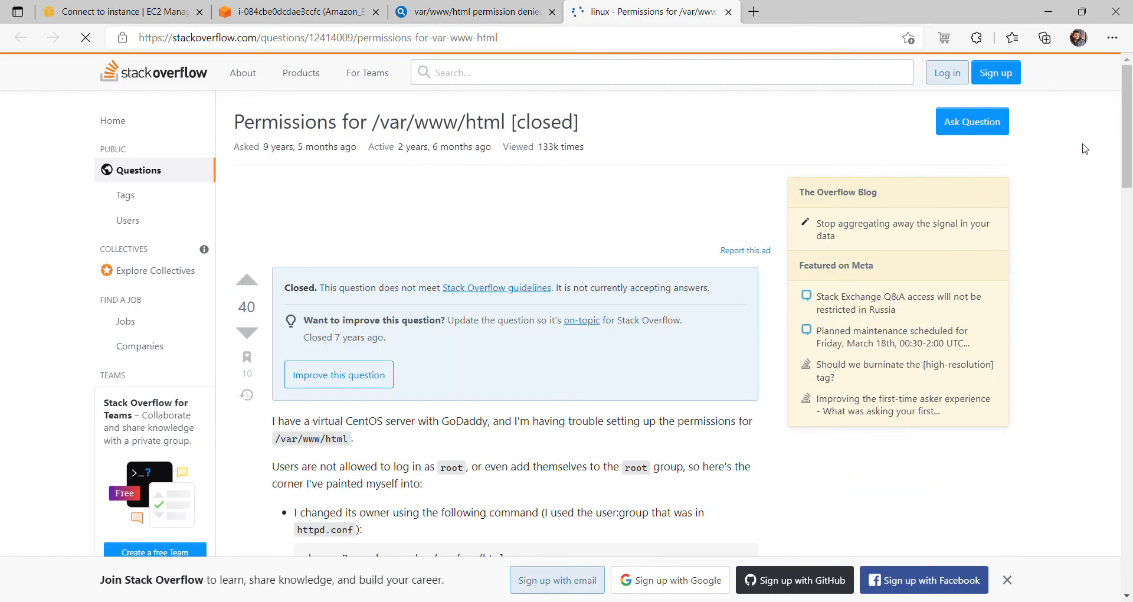
pyautogui.moveTo(1121, 115); pyautogui.dragTo(1123, 342)
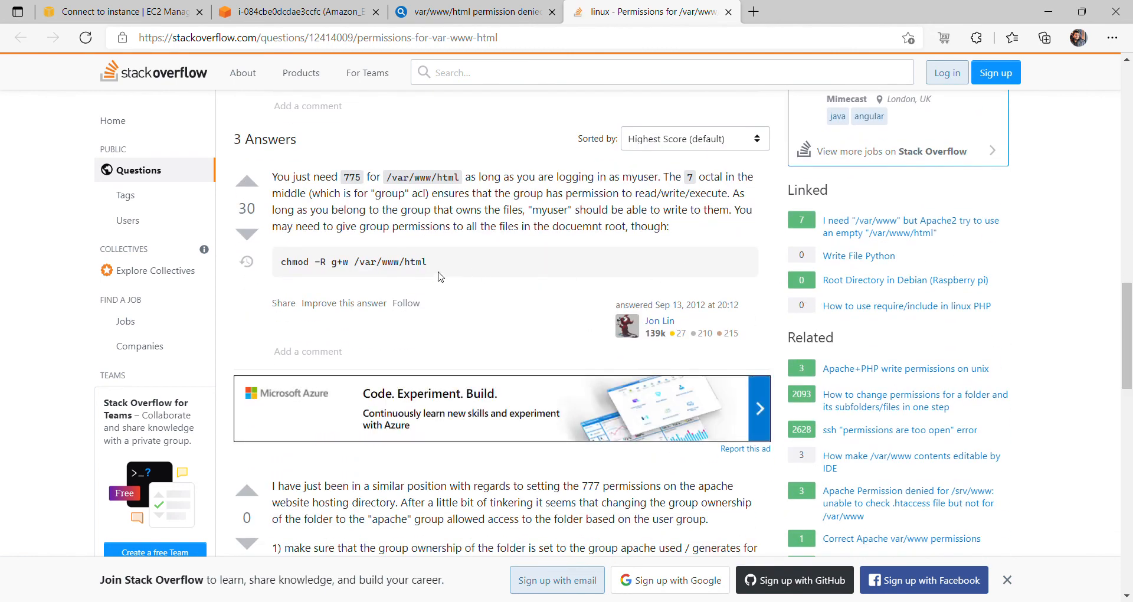
pyautogui.moveTo(431, 261); pyautogui.dragTo(273, 255)
pyautogui.hotkey('ctrl', 'c')
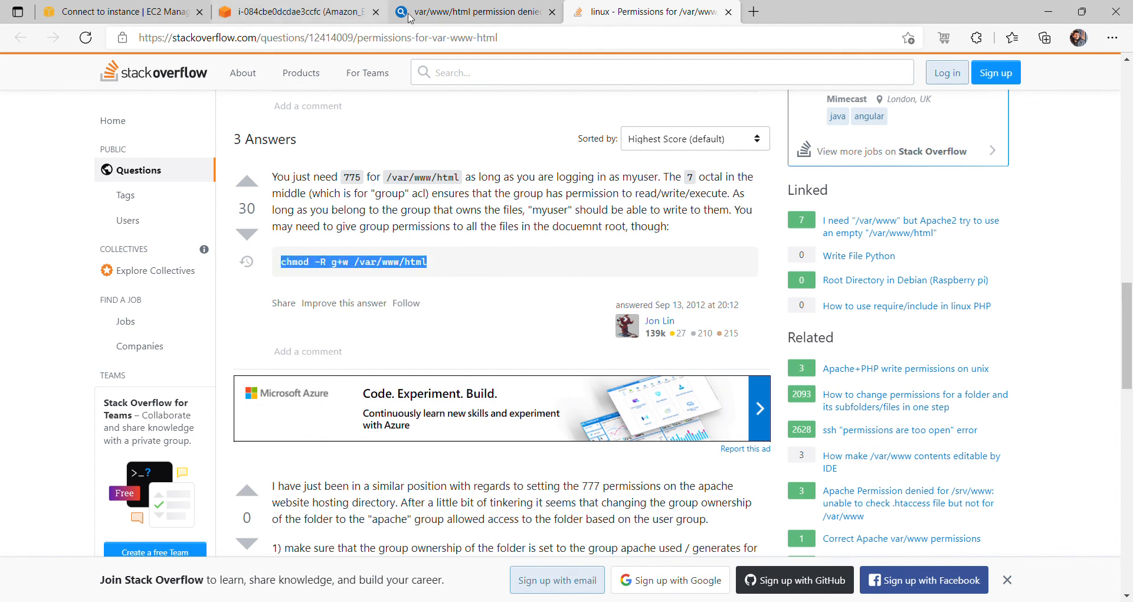
# Run chmod -R g+w /var/www/html, rerun with sudo, then retry the index.html echo, still denied
pyautogui.click(324, 18)
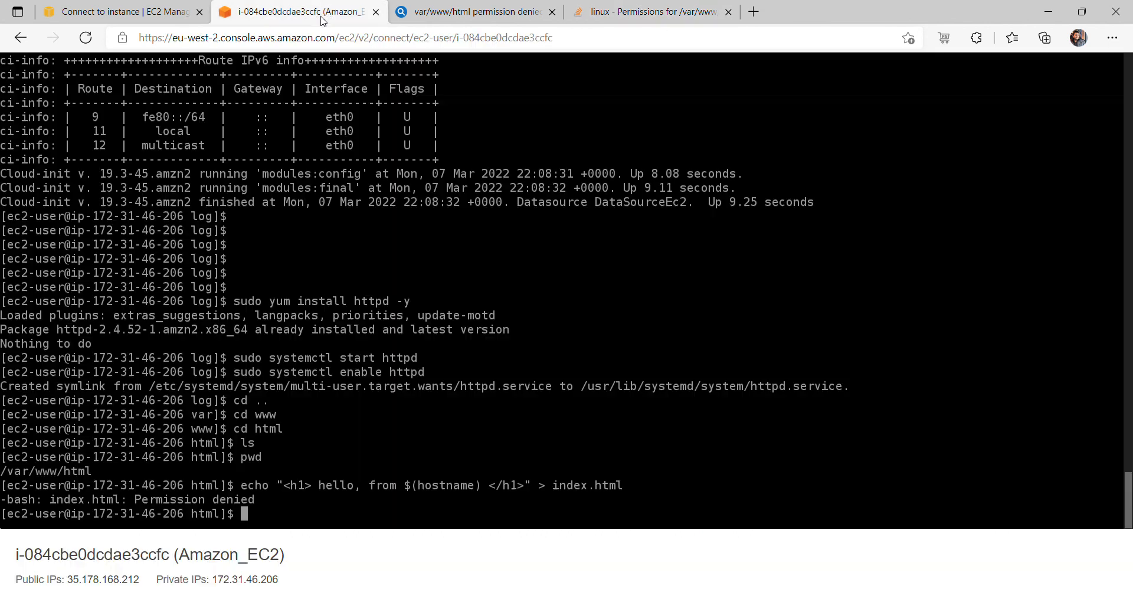
pyautogui.hotkey('ctrl', 'v')
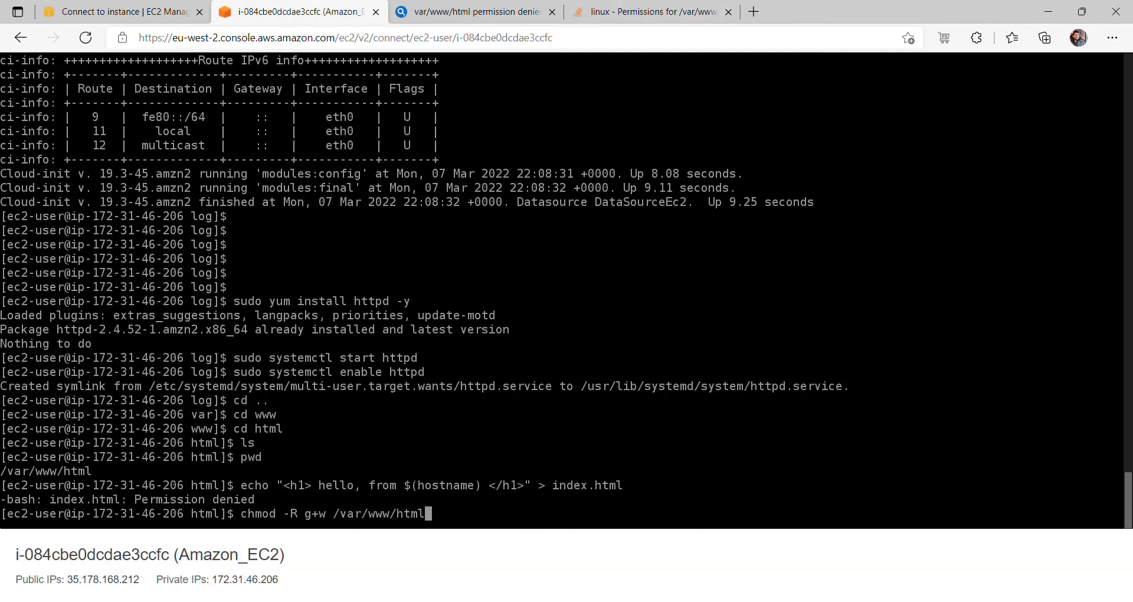
pyautogui.press('Return')
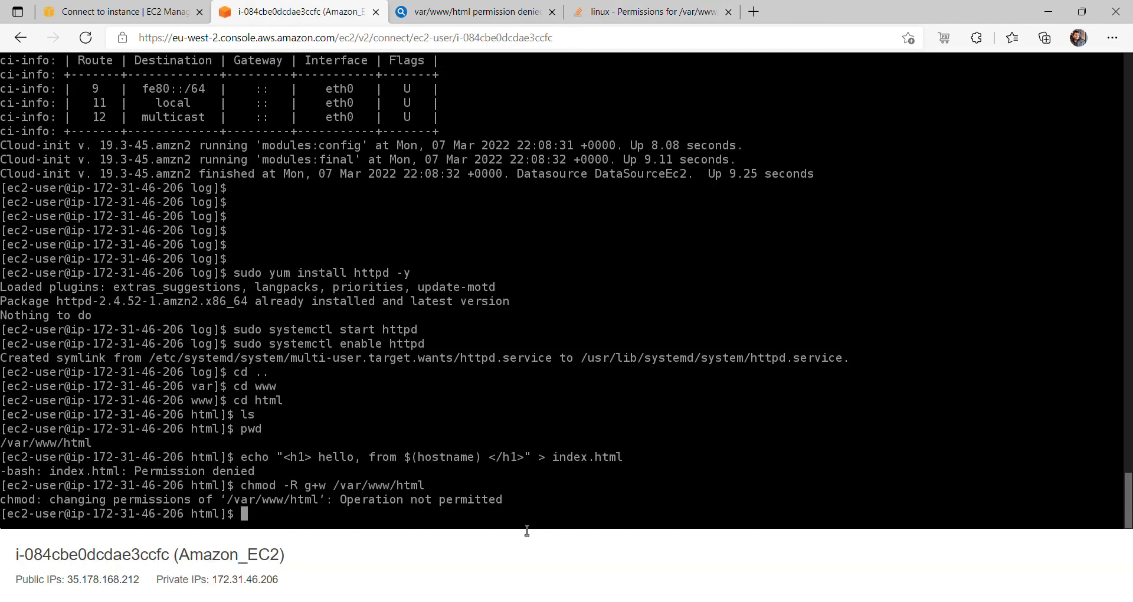
pyautogui.write('sudo')
pyautogui.hotkey('ctrl', 'v')
pyautogui.press('Return')
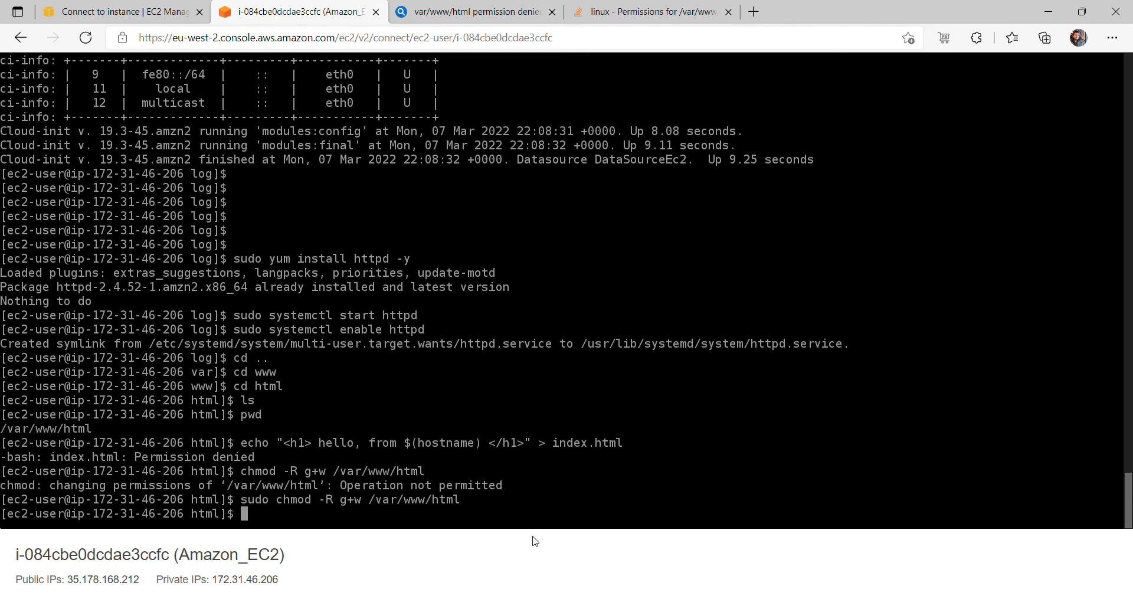
pyautogui.press('Up')
pyautogui.press('Up')
pyautogui.press('Up')
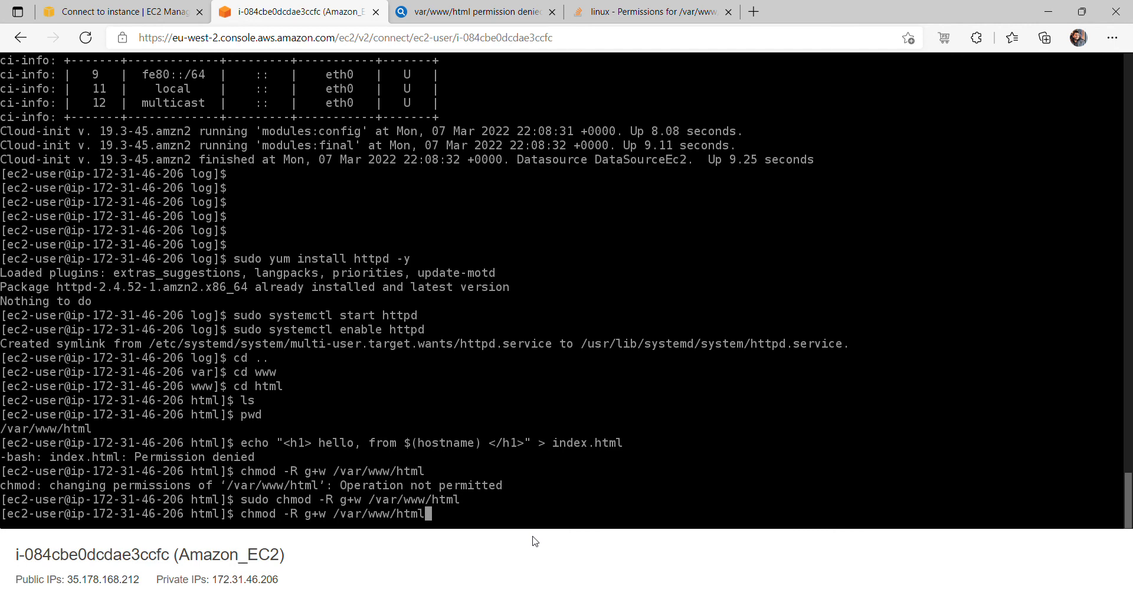
pyautogui.press('Return')
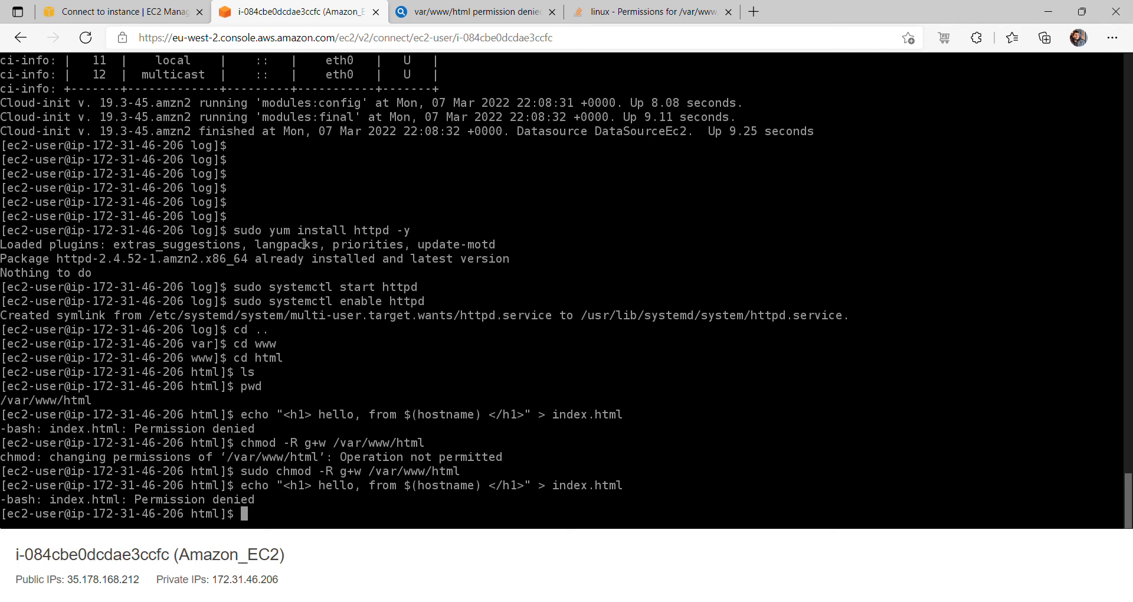
# Return to the EC2 Instances list and refresh it to show Amazon_EC2 Running, 2/2 checks passed
pyautogui.click(164, 20)
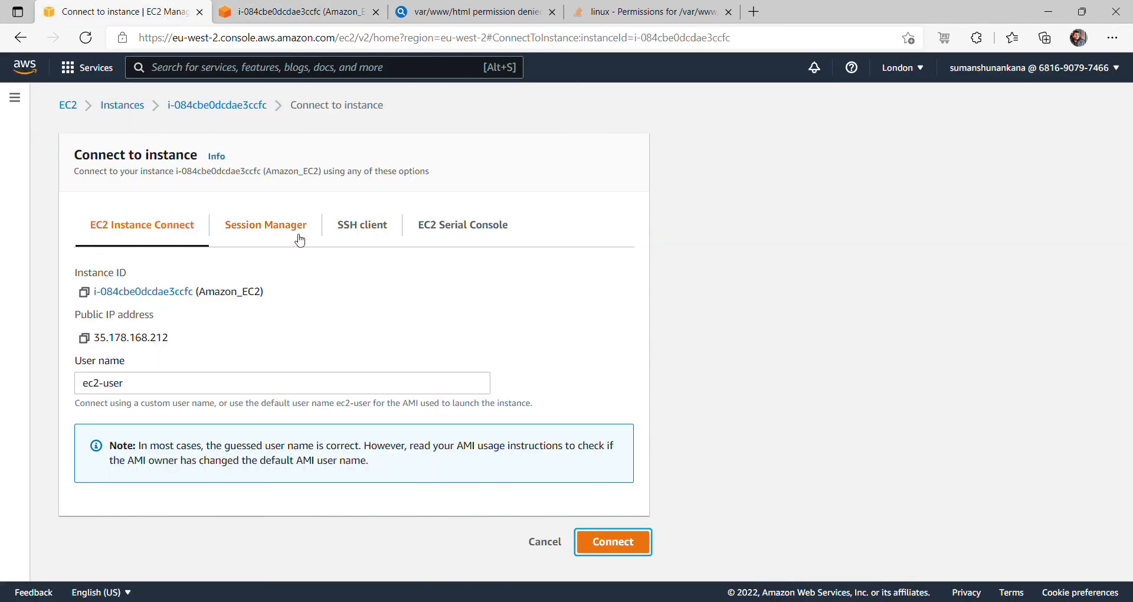
pyautogui.click(127, 109)
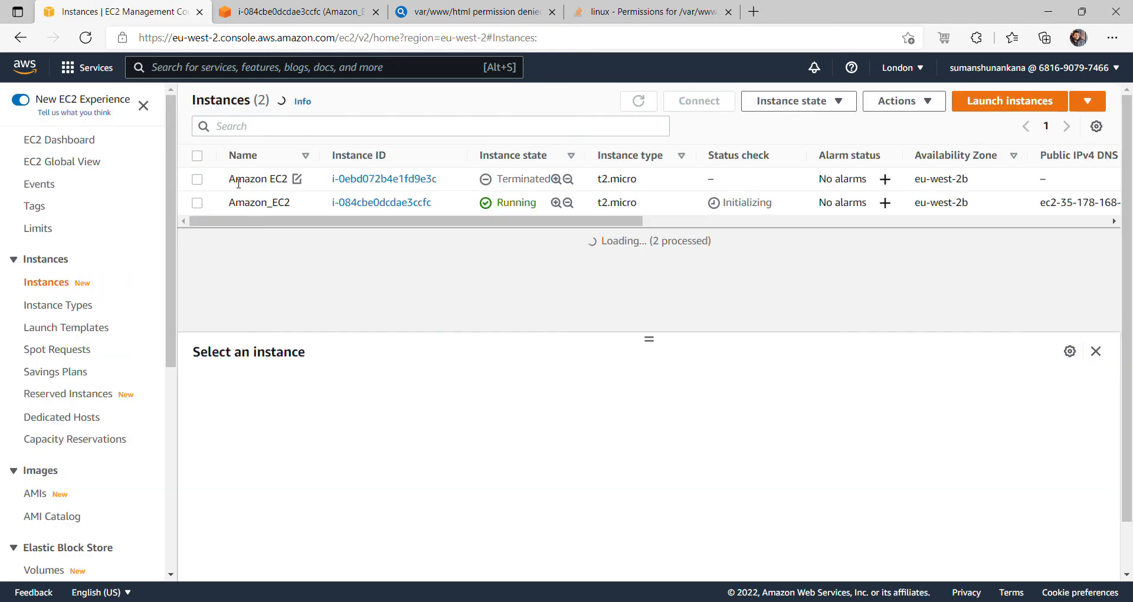
pyautogui.click(639, 101)
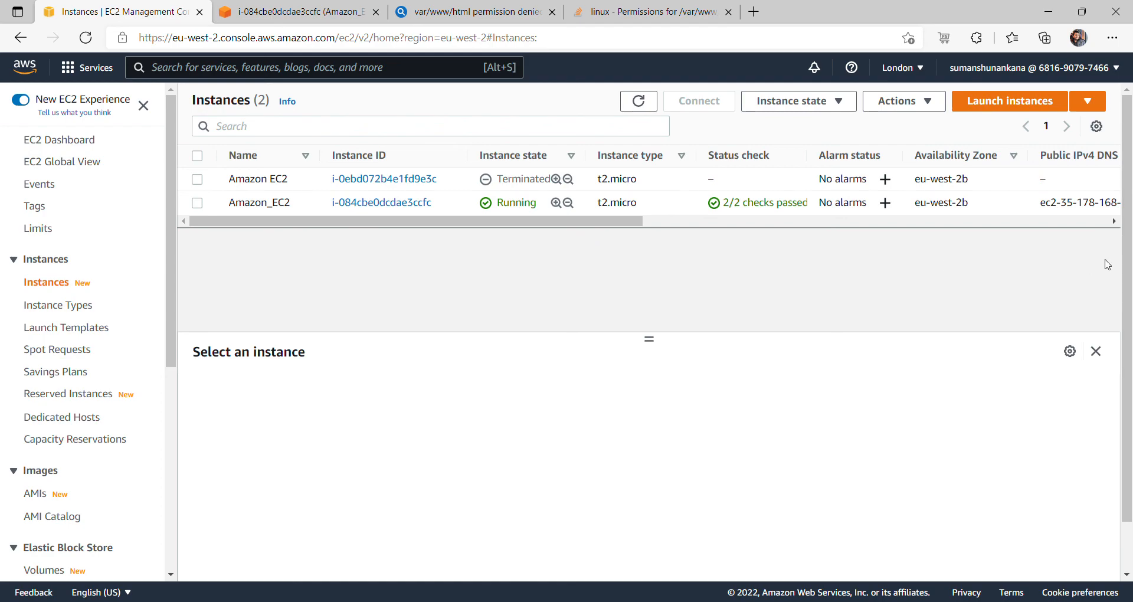